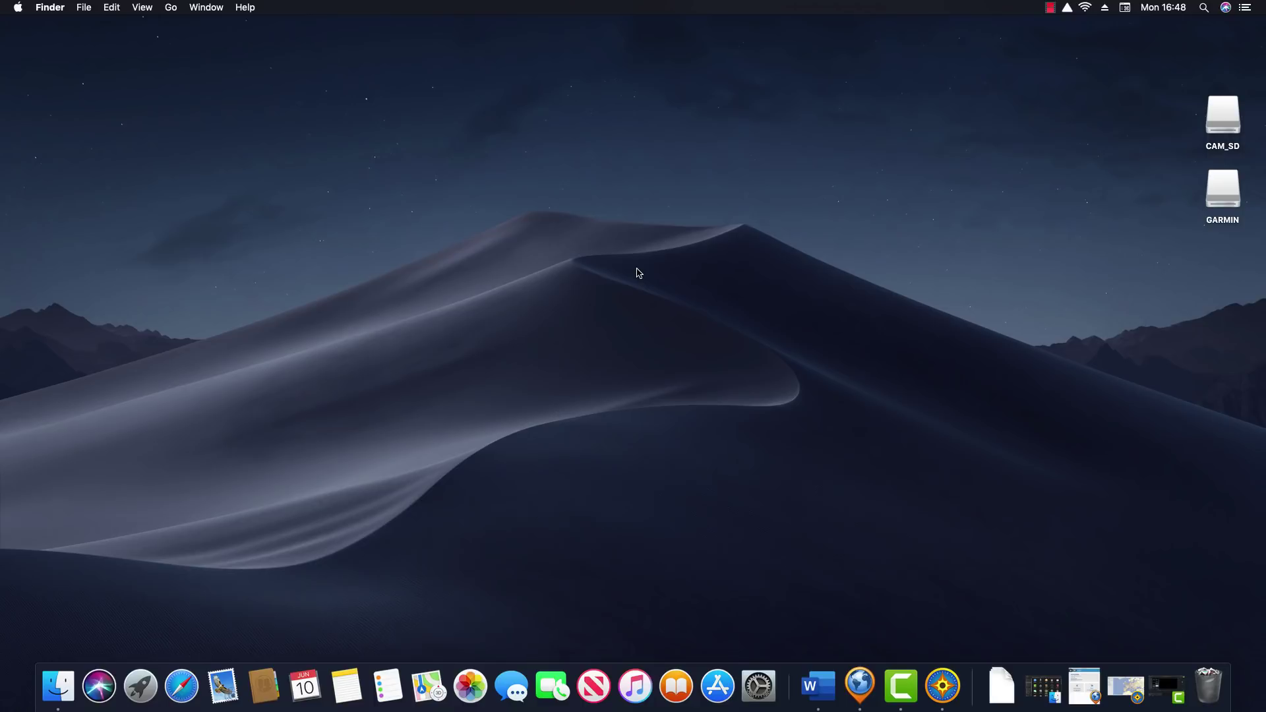
{"action": "left_click", "coordinate": [182, 687]}
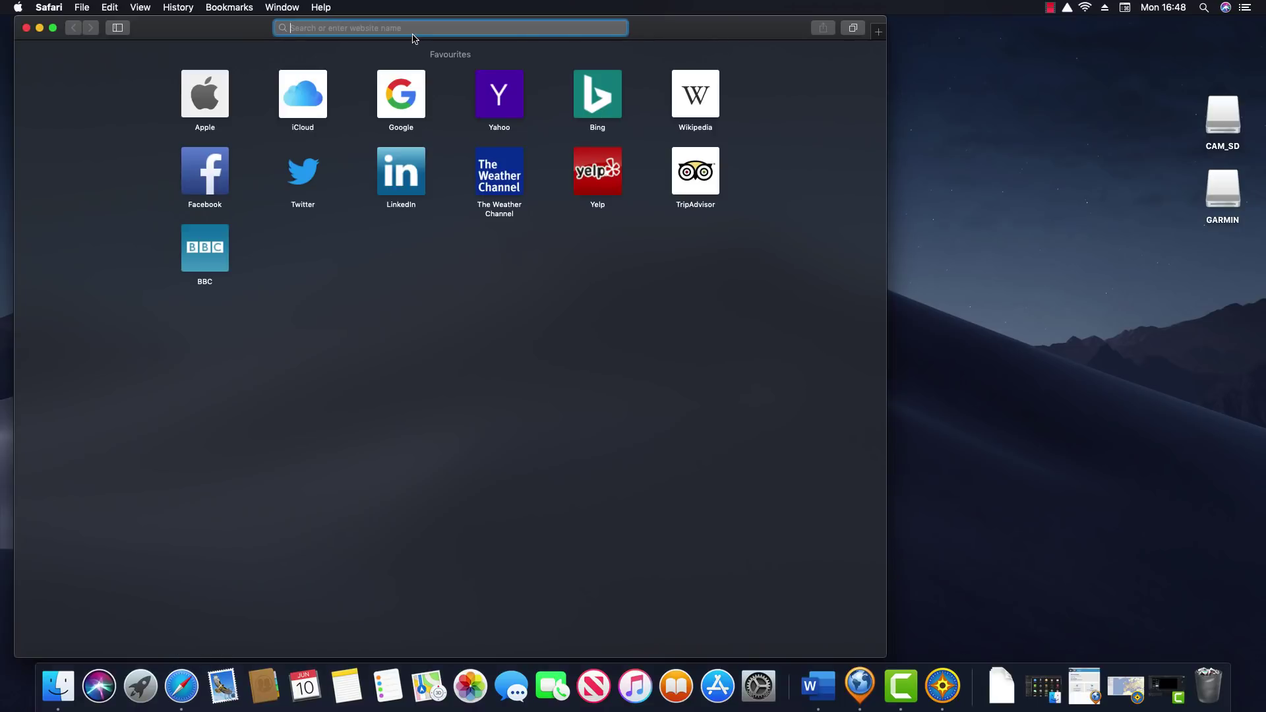
{"action": "type", "text": "Today's date"}
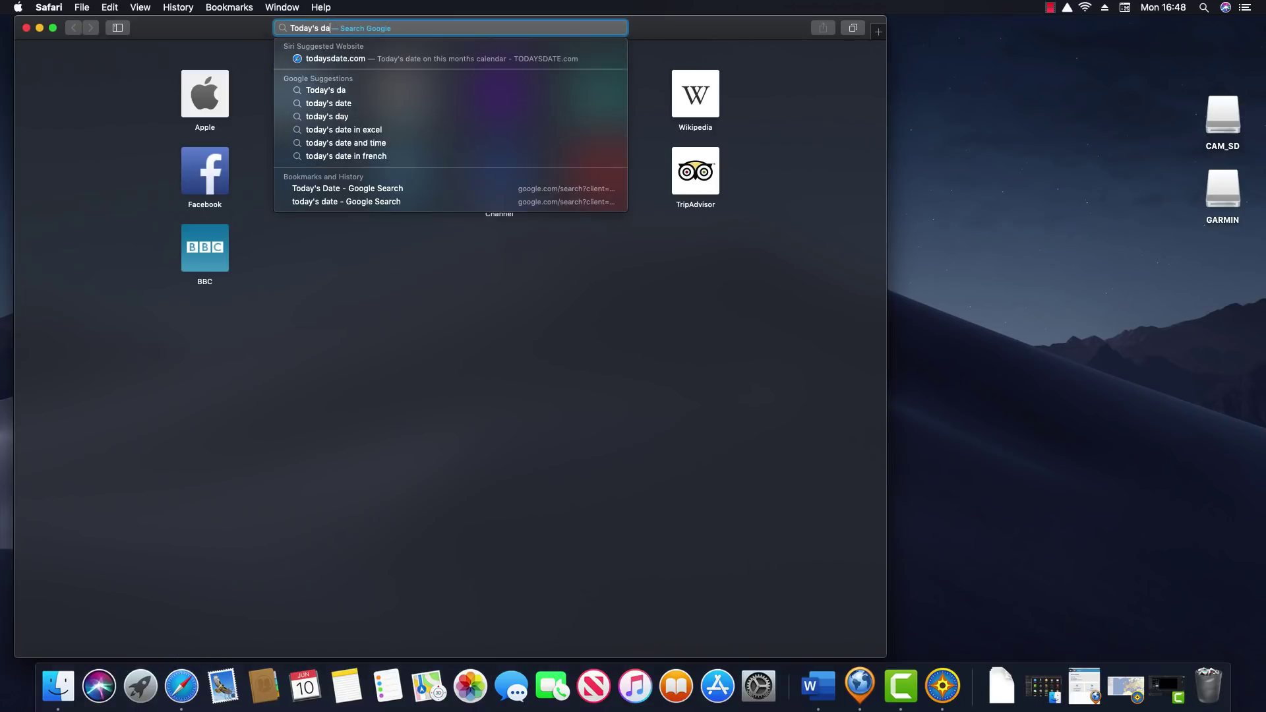
{"action": "key", "text": "Return"}
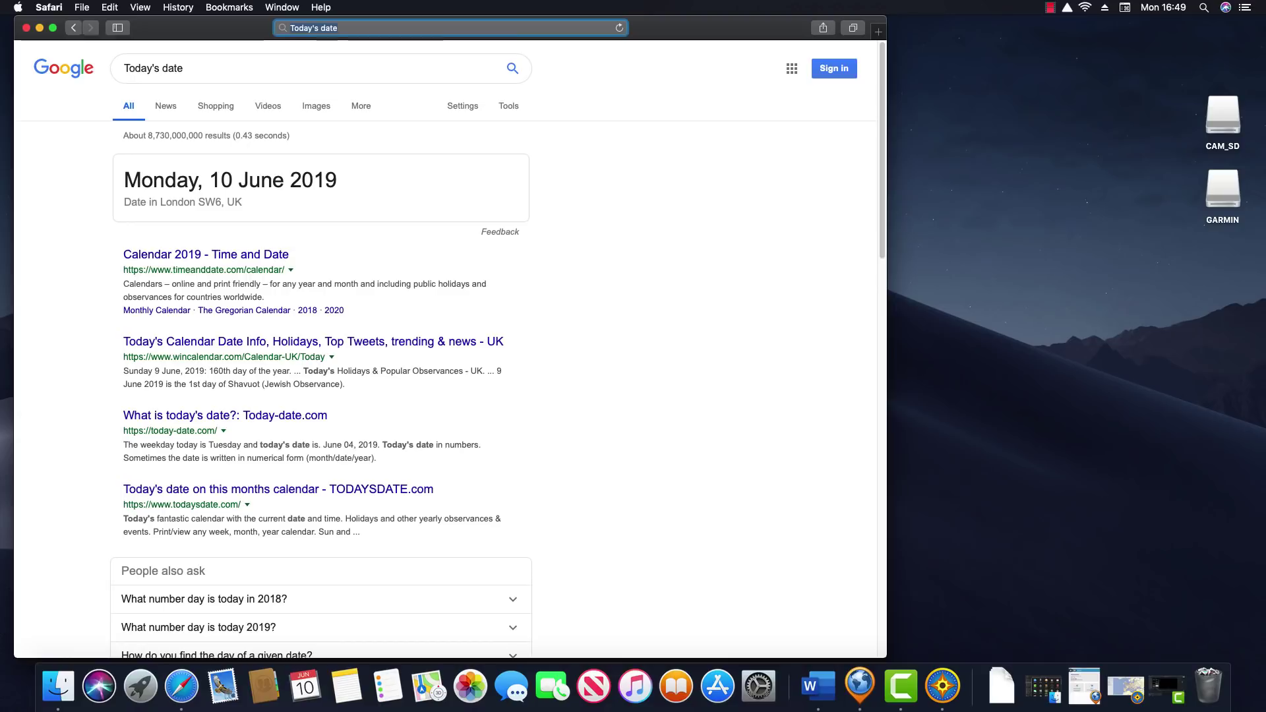
{"action": "type", "text": "www.google.com/maps/"}
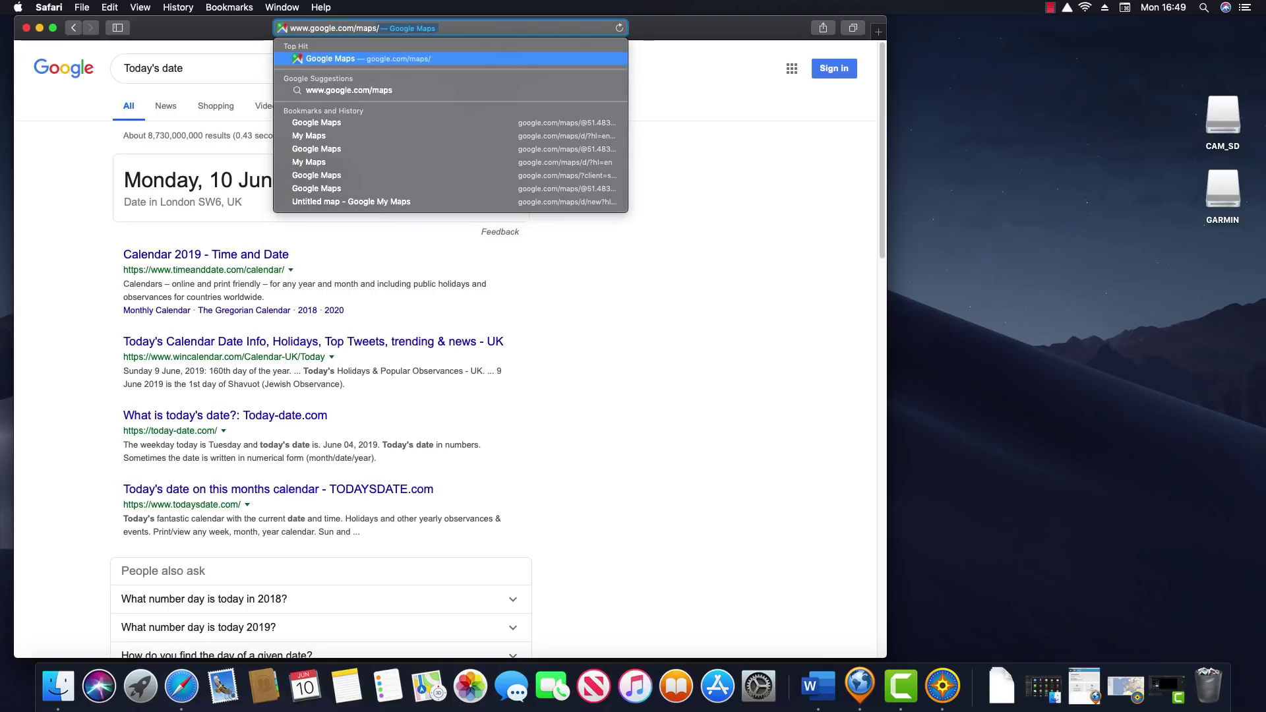
Load Google Maps full-screen and sign in to the Google account
{"action": "key", "text": "Return"}
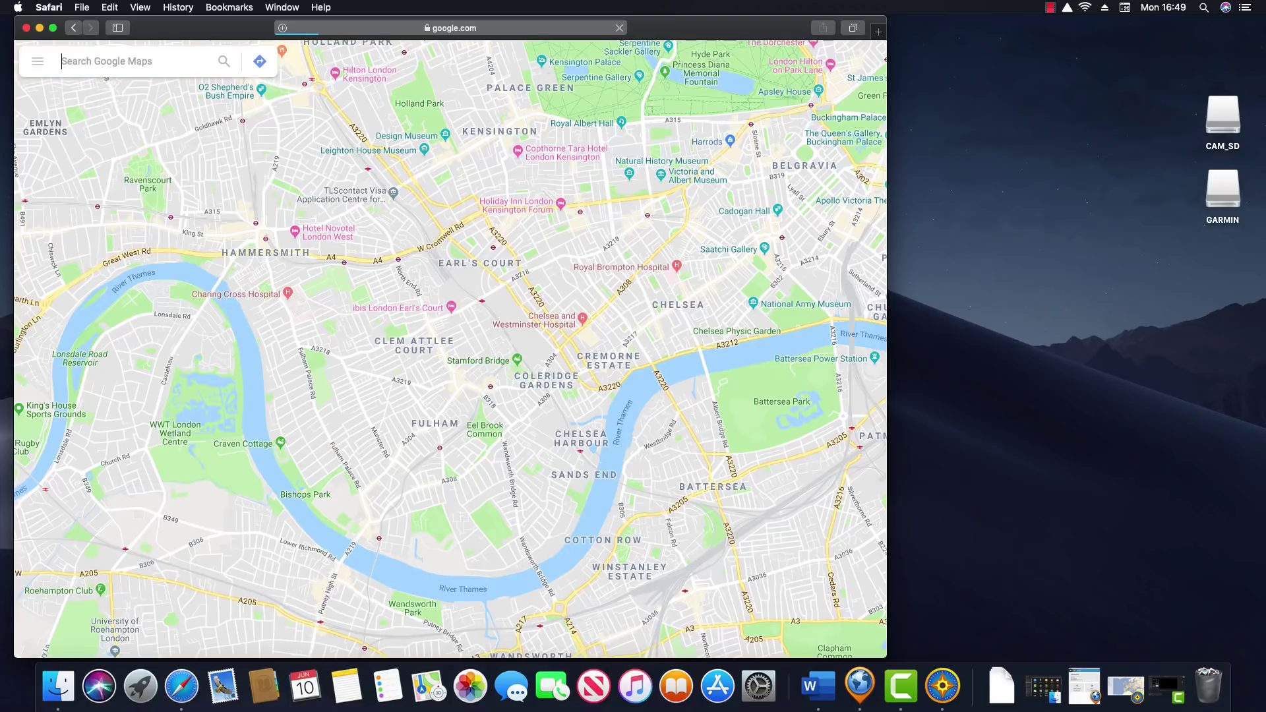
{"action": "left_click", "coordinate": [53, 28]}
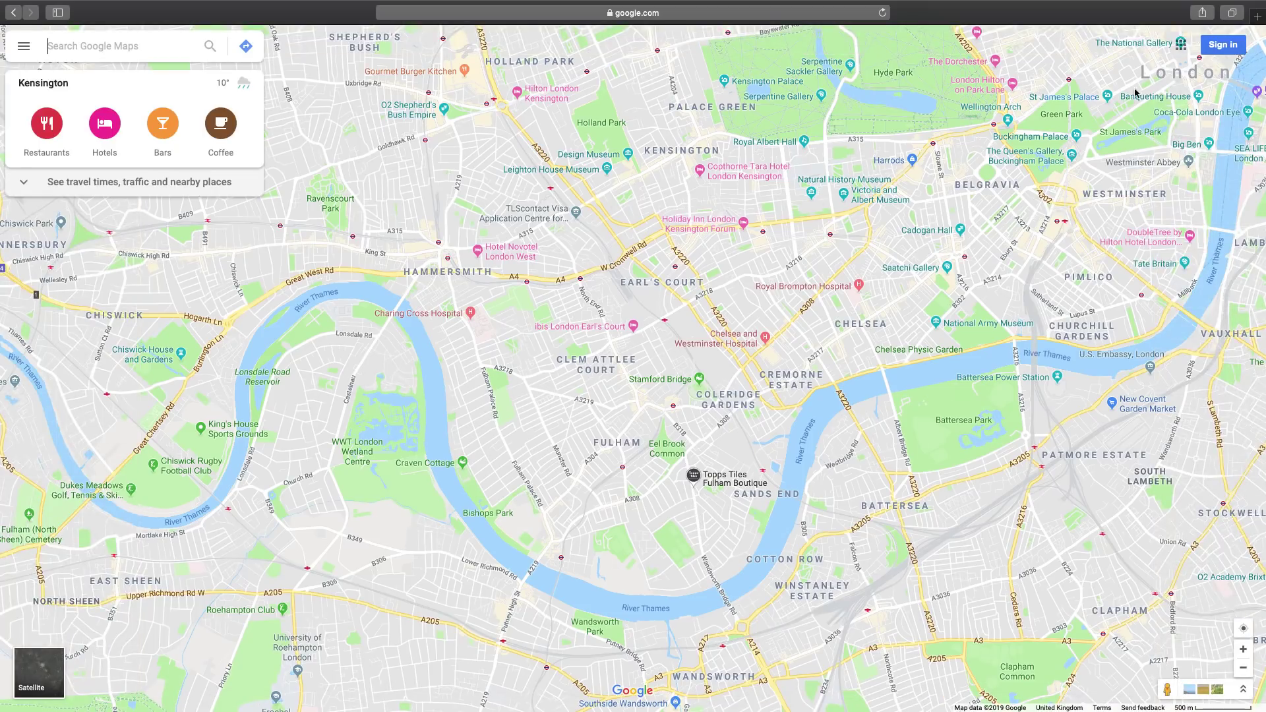
{"action": "left_click", "coordinate": [1221, 45]}
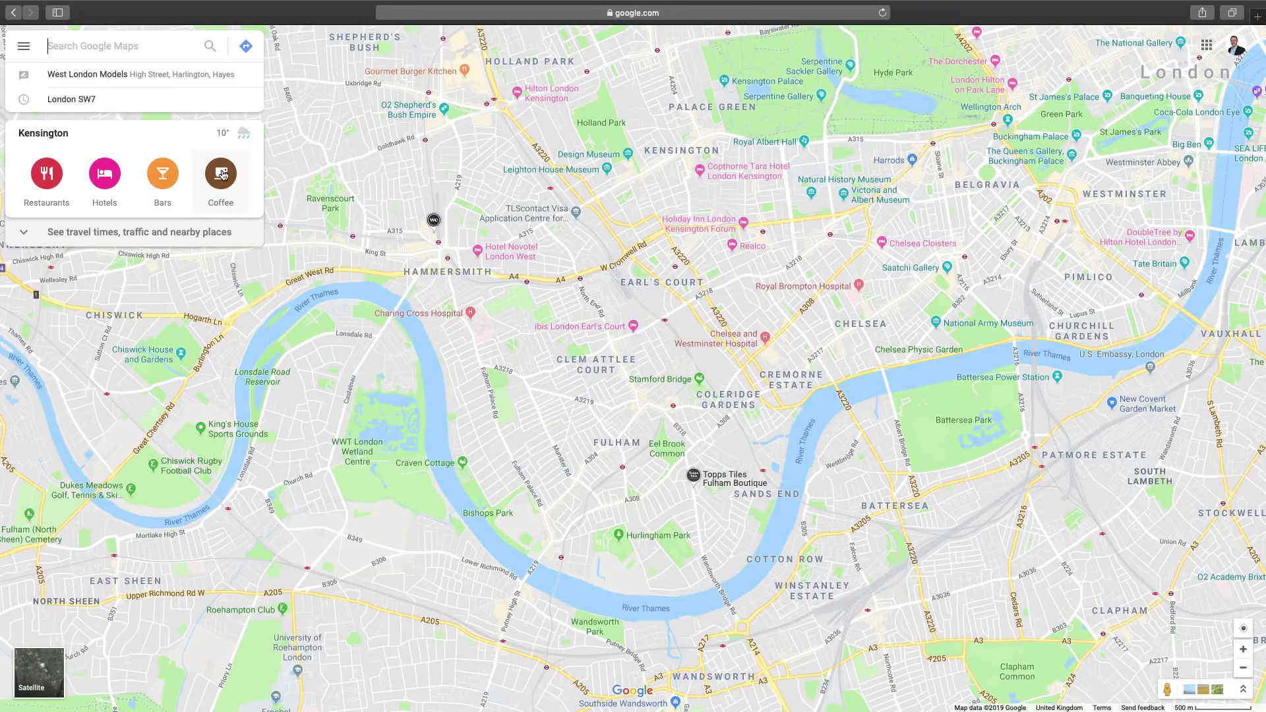
Go to Your places > Maps and open all saved maps in My Maps
{"action": "left_click", "coordinate": [24, 48]}
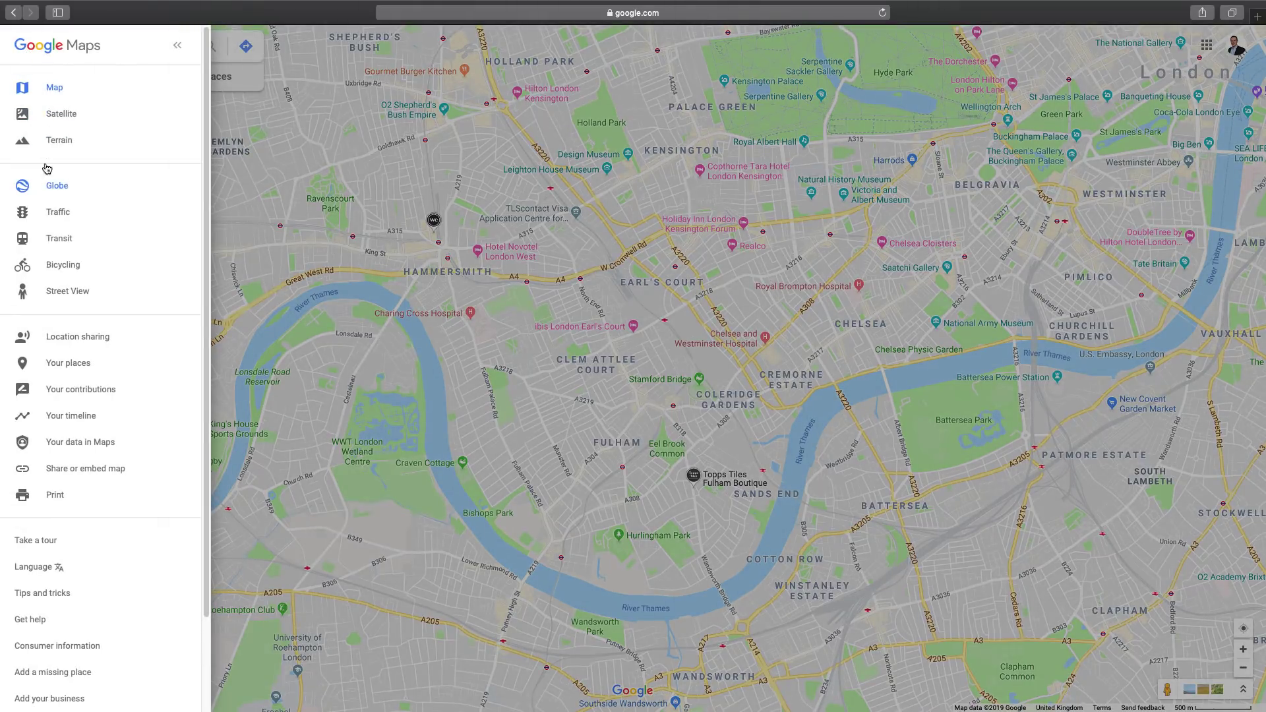
{"action": "left_click", "coordinate": [72, 364]}
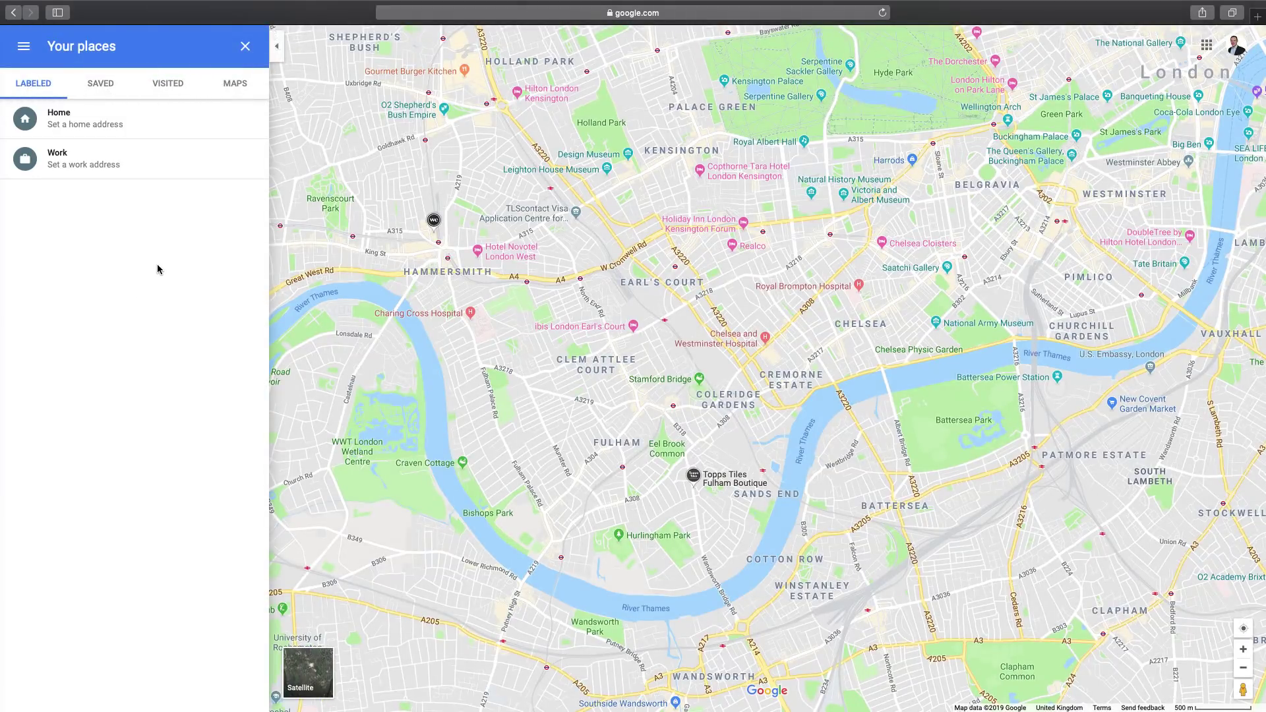
{"action": "left_click", "coordinate": [229, 88]}
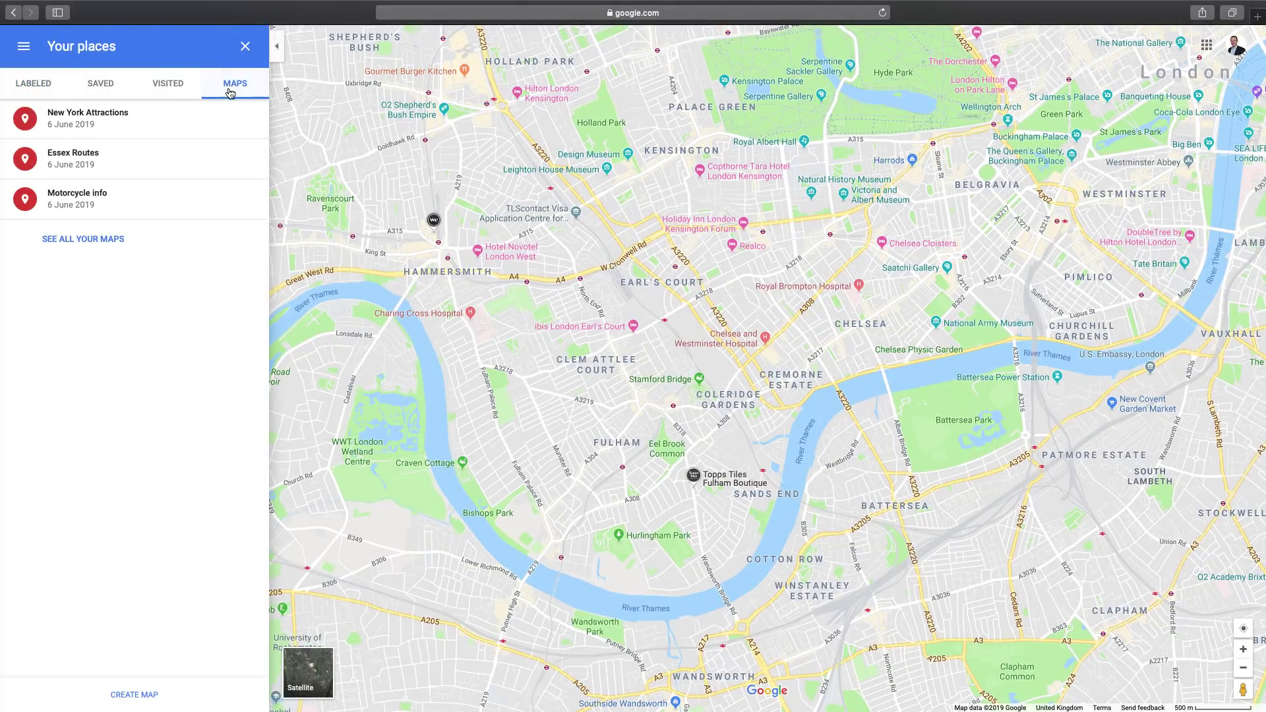
{"action": "left_click", "coordinate": [82, 245]}
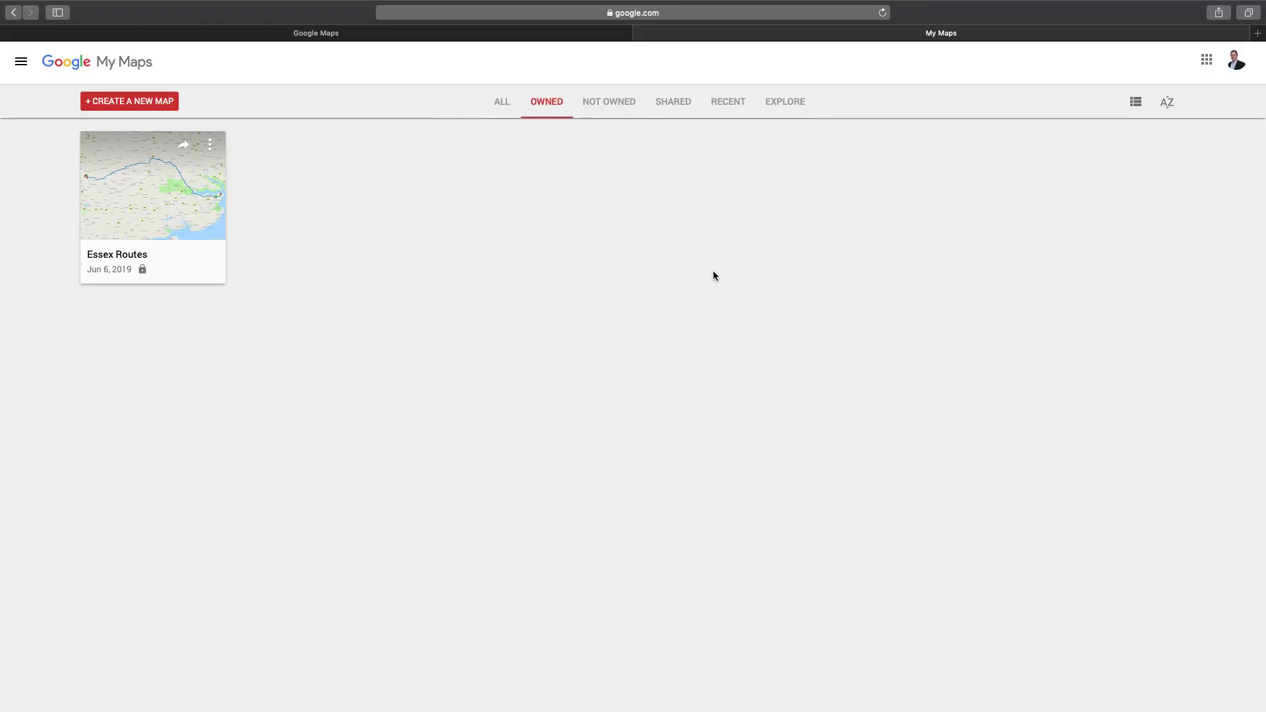
{"action": "left_click", "coordinate": [1256, 33]}
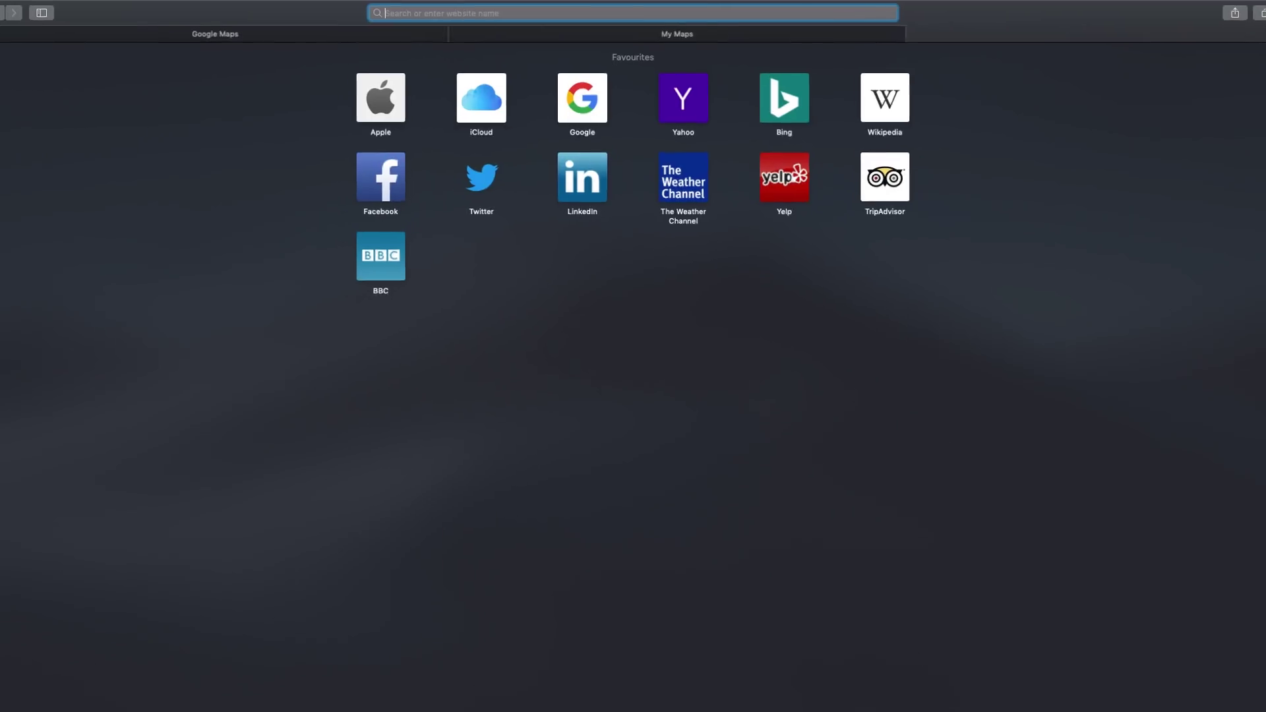
{"action": "type", "text": "w"}
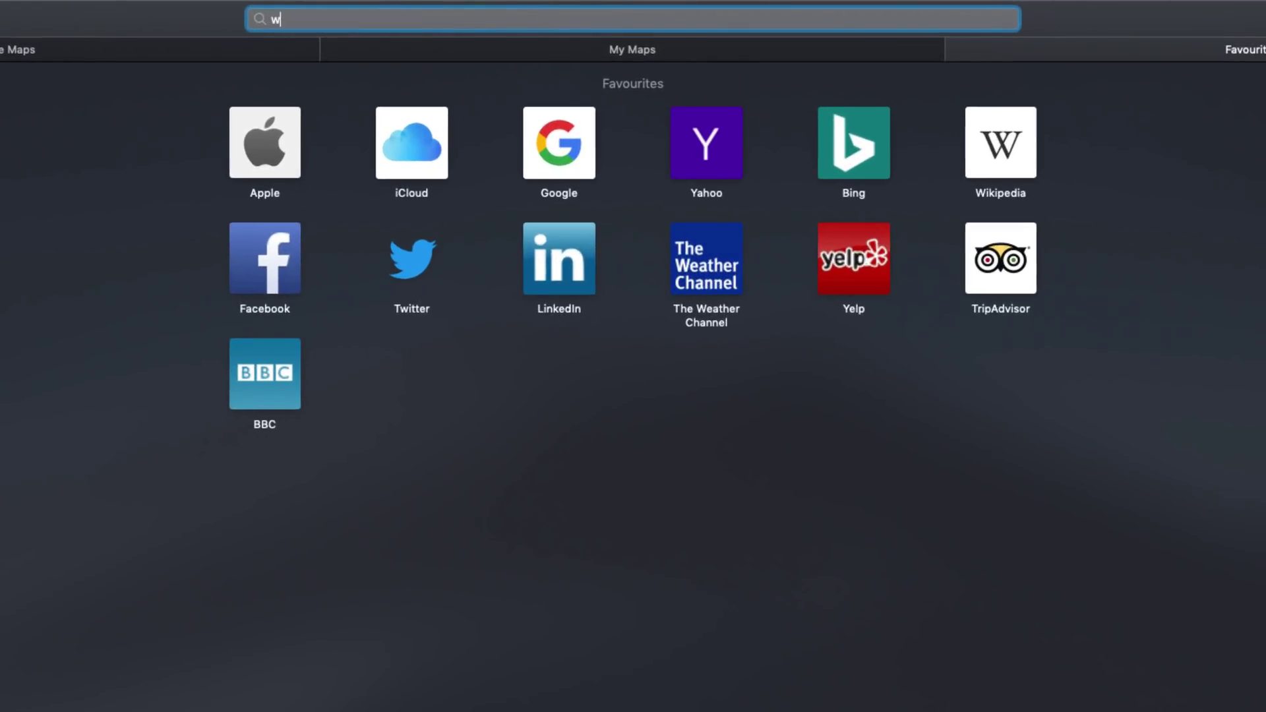
{"action": "type", "text": "ww.google.com"}
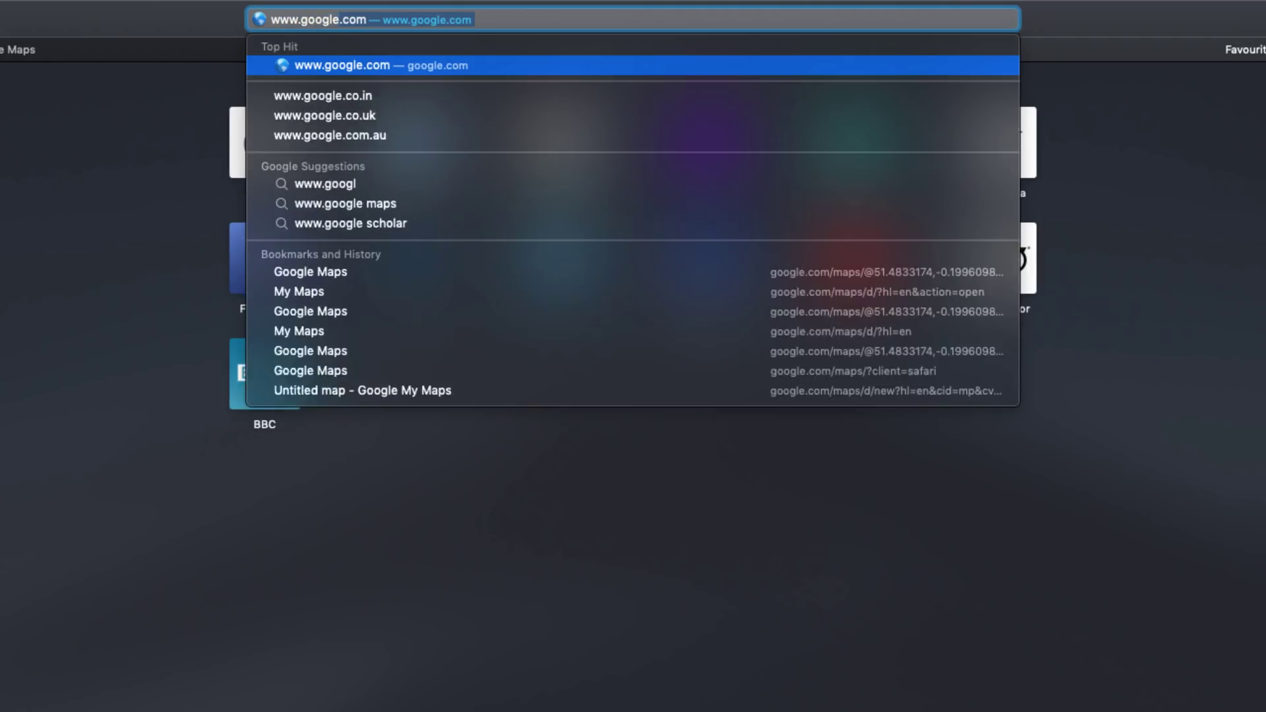
{"action": "type", "text": "/"}
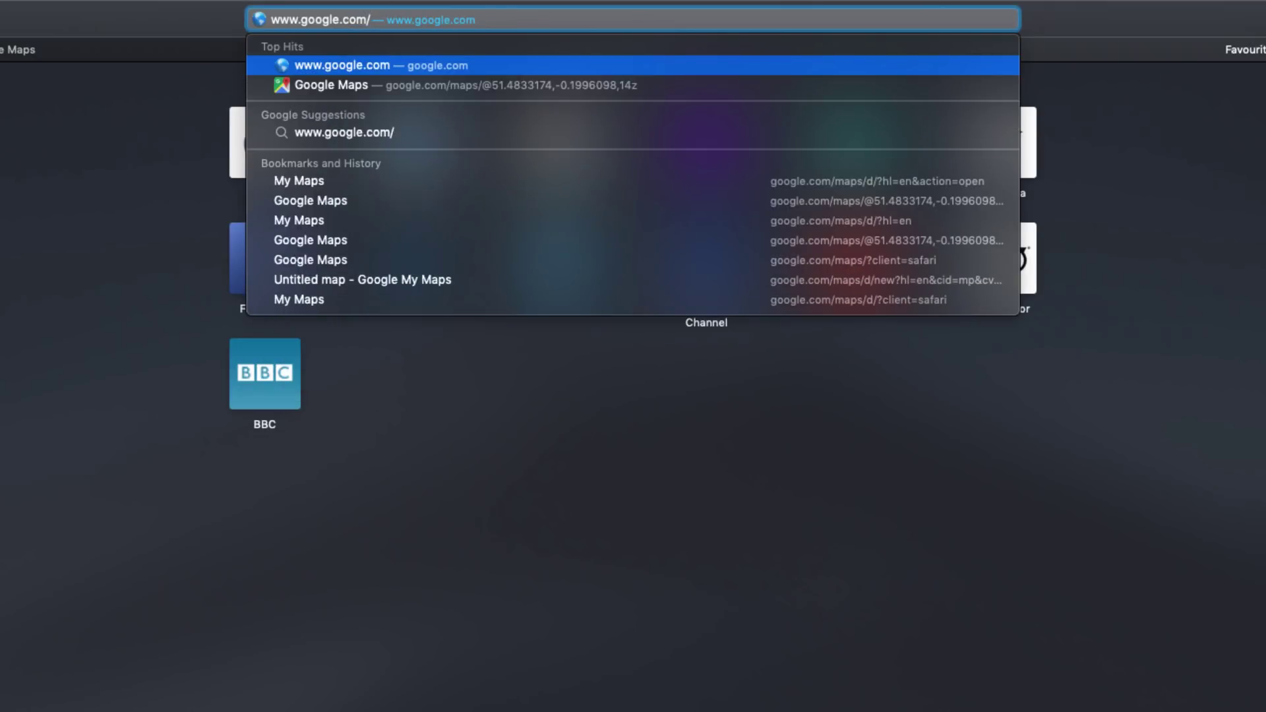
{"action": "type", "text": "maps/d/"}
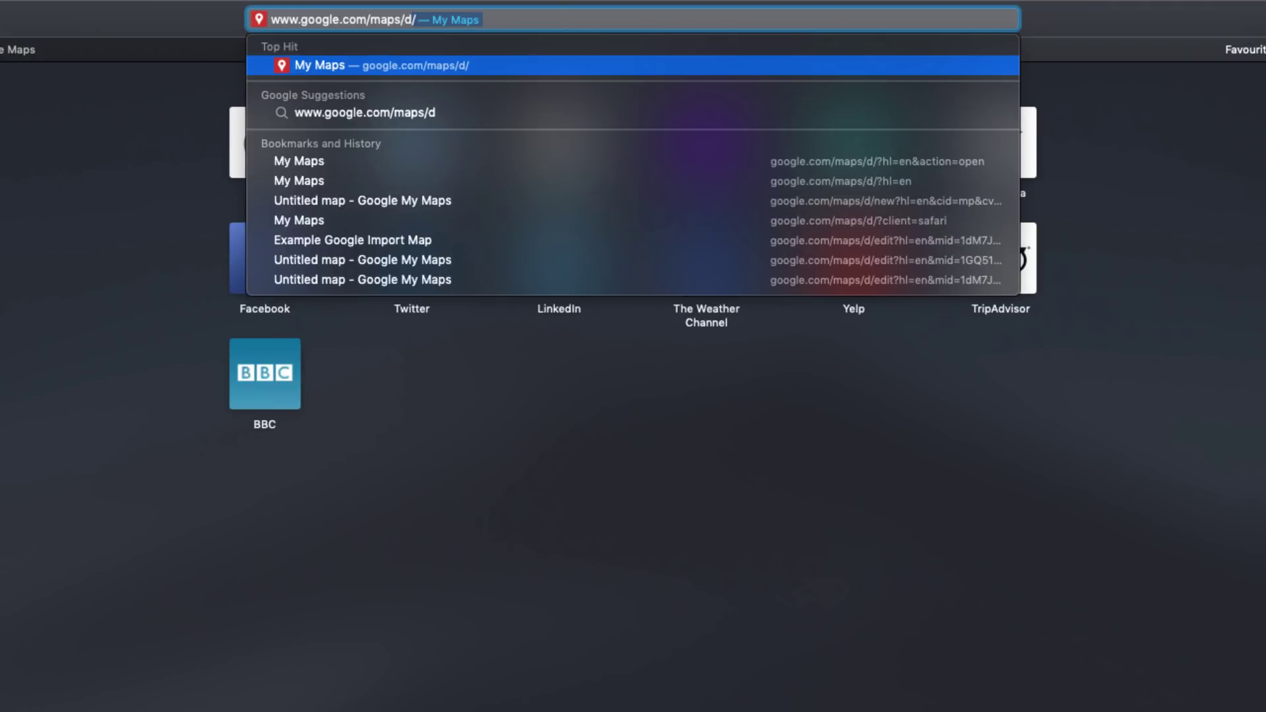
{"action": "key", "text": "Return"}
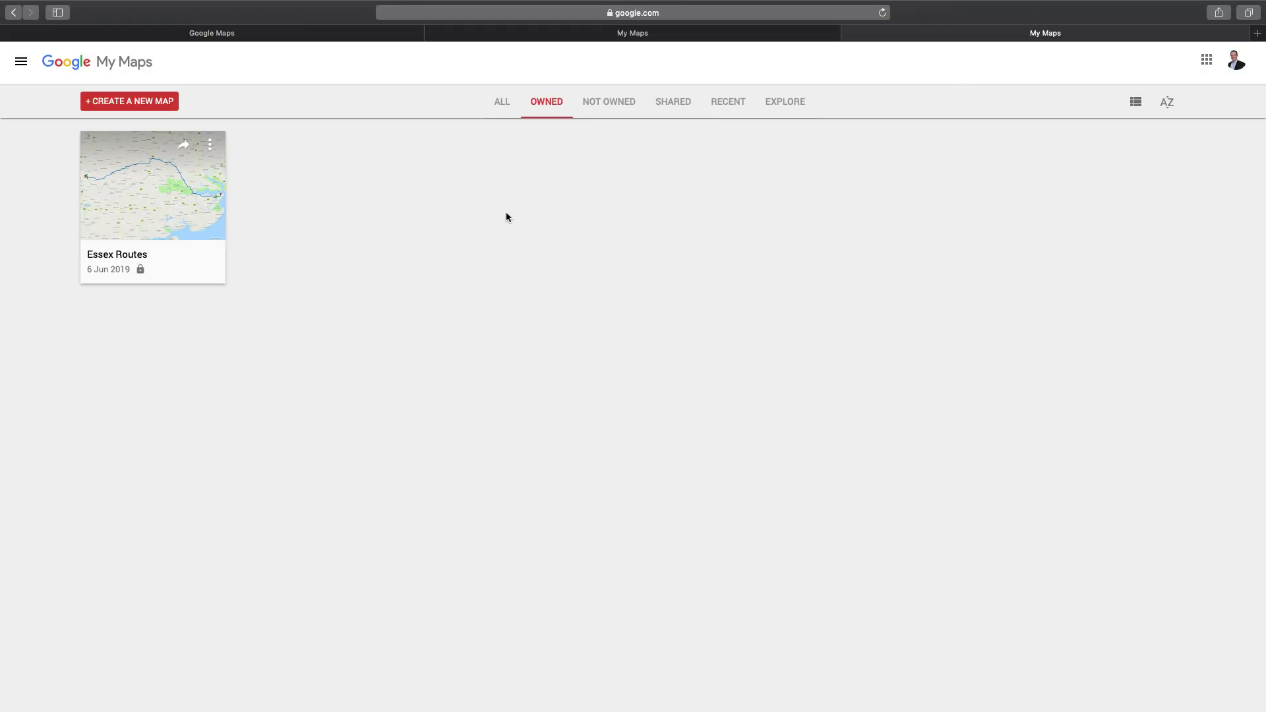
Create a new map and title it 'Example Google map to Garmin'
{"action": "left_click", "coordinate": [140, 103]}
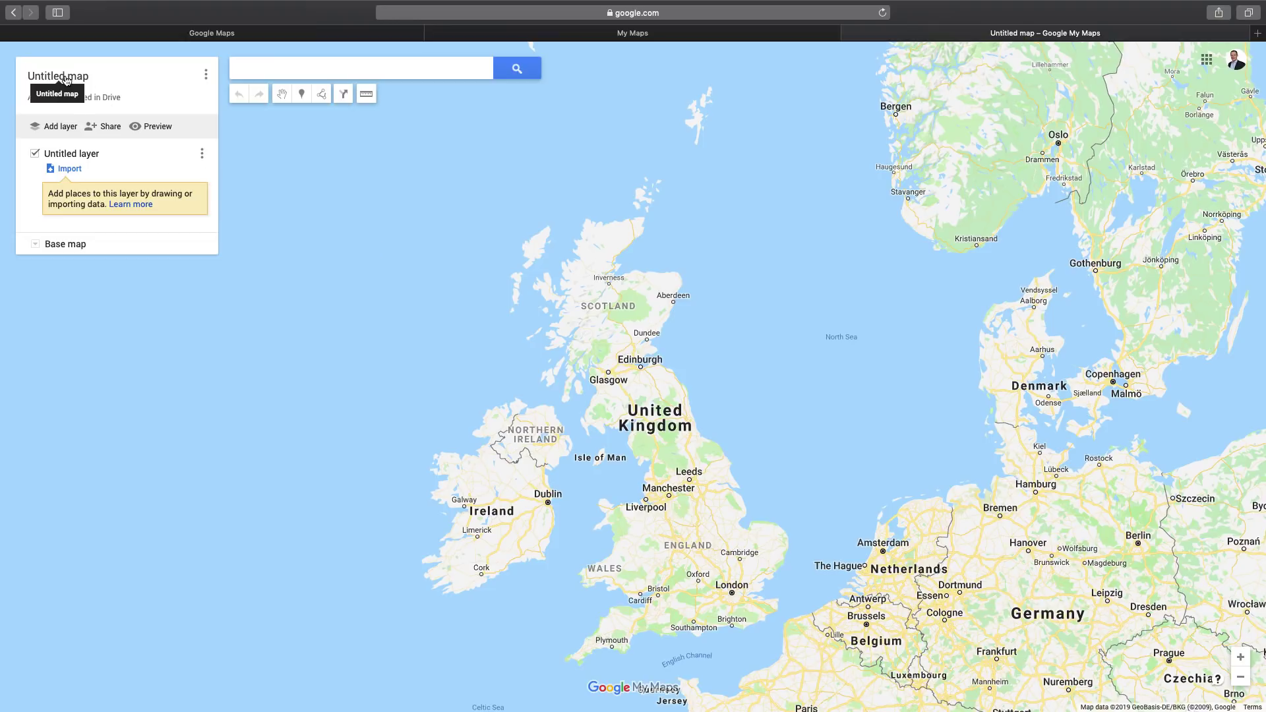
{"action": "left_click", "coordinate": [65, 78]}
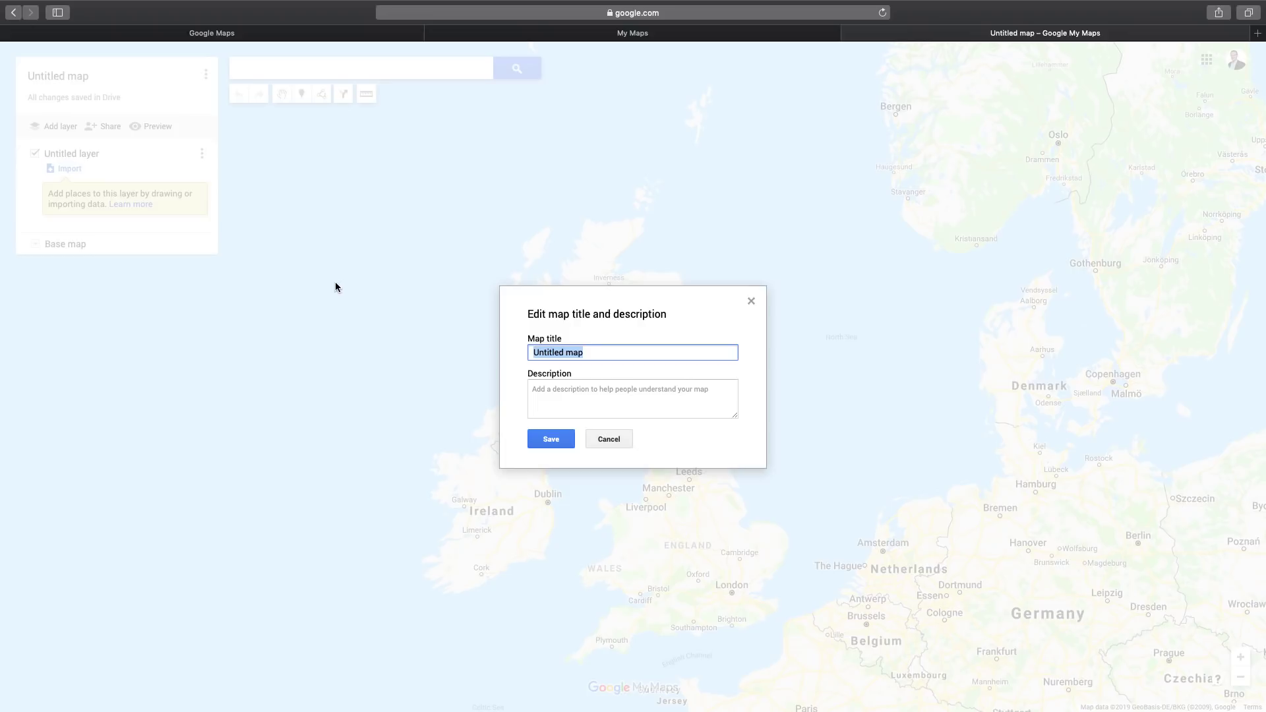
{"action": "type", "text": "Example Google map to Garmin"}
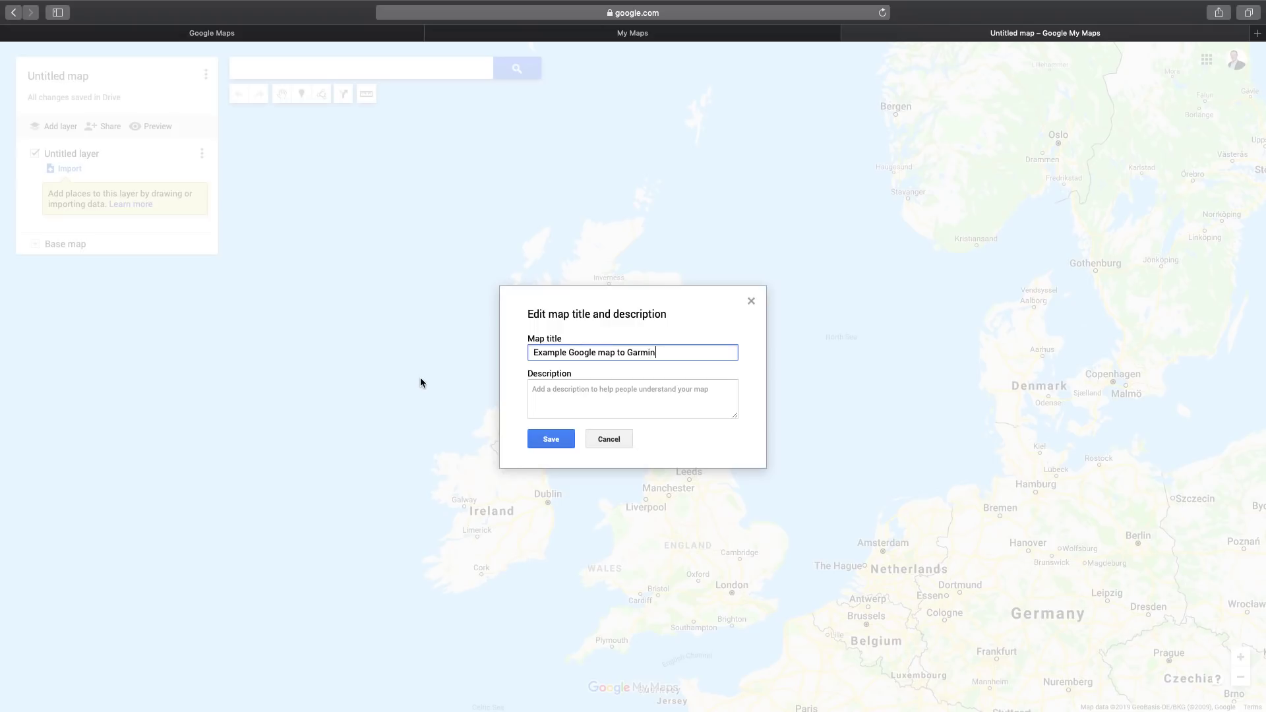
{"action": "left_click", "coordinate": [548, 439]}
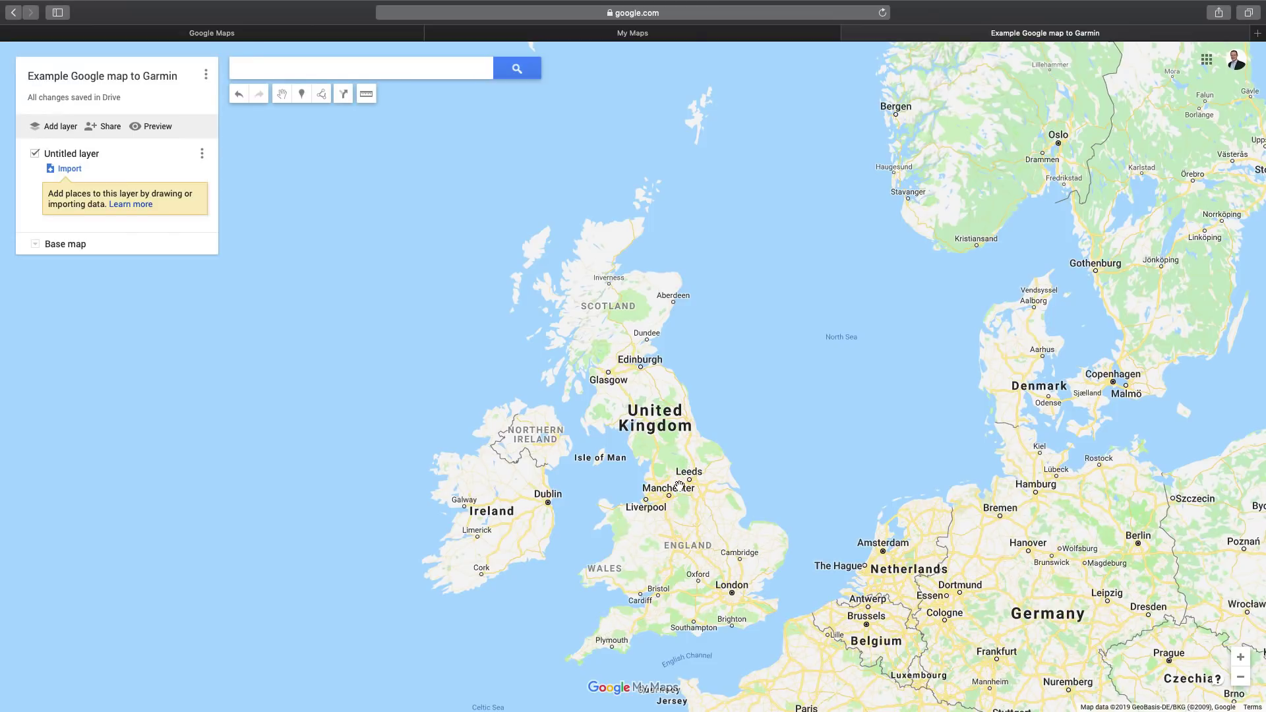
Zoom and pan the map to London, then close in on Hyde Park
{"action": "scroll", "coordinate": [684, 437], "scroll_direction": "down", "scroll_amount": 5}
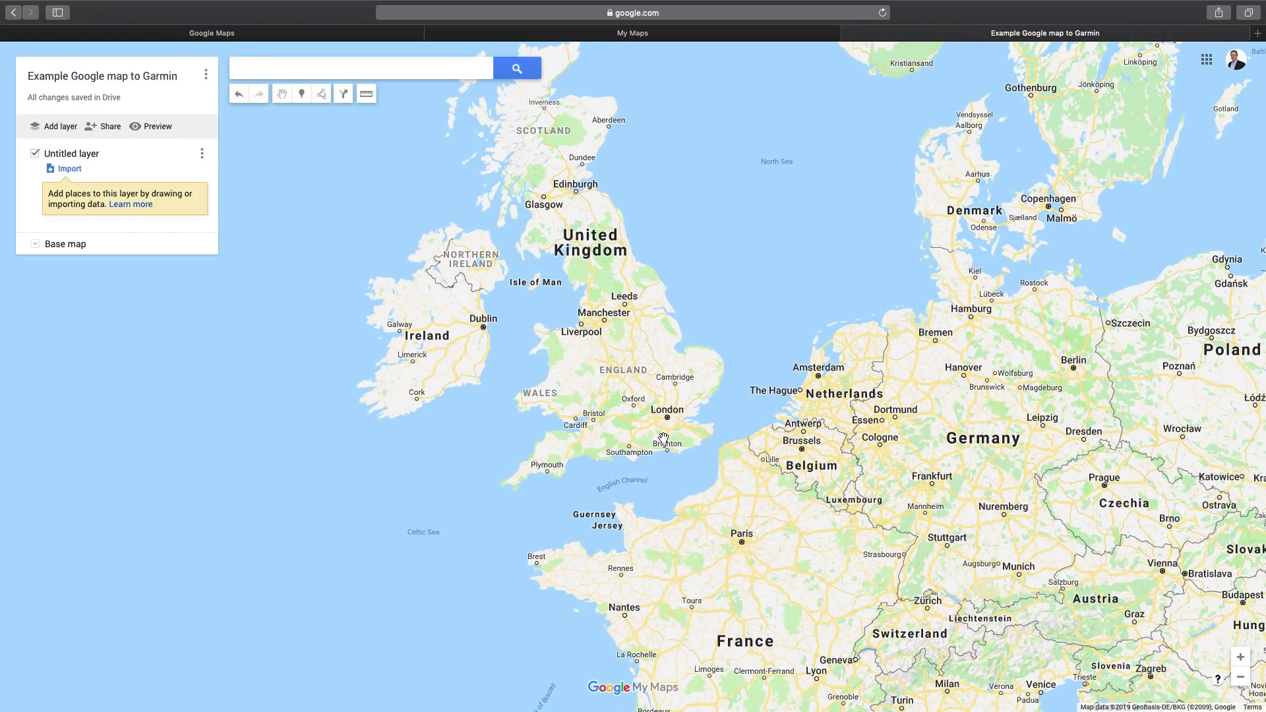
{"action": "scroll", "coordinate": [660, 433], "scroll_direction": "up", "scroll_amount": 2}
{"action": "scroll", "coordinate": [660, 432], "scroll_direction": "up", "scroll_amount": 5}
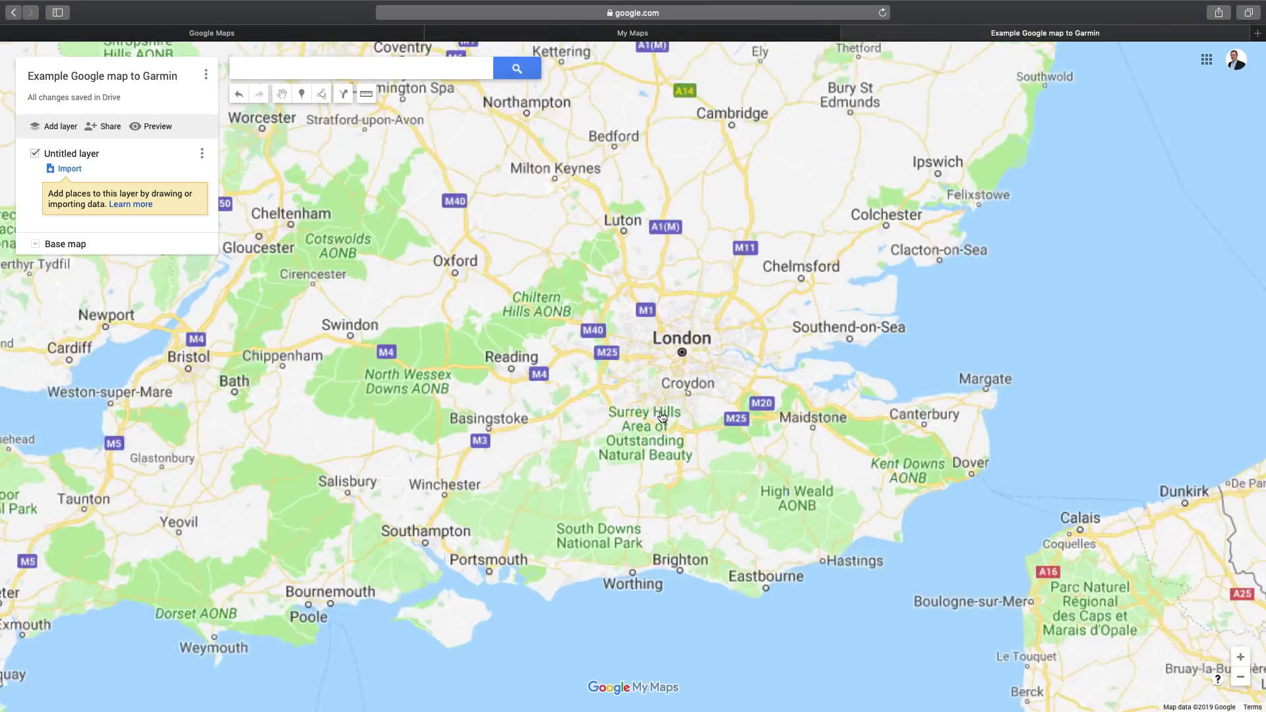
{"action": "scroll", "coordinate": [662, 400], "scroll_direction": "up", "scroll_amount": 4}
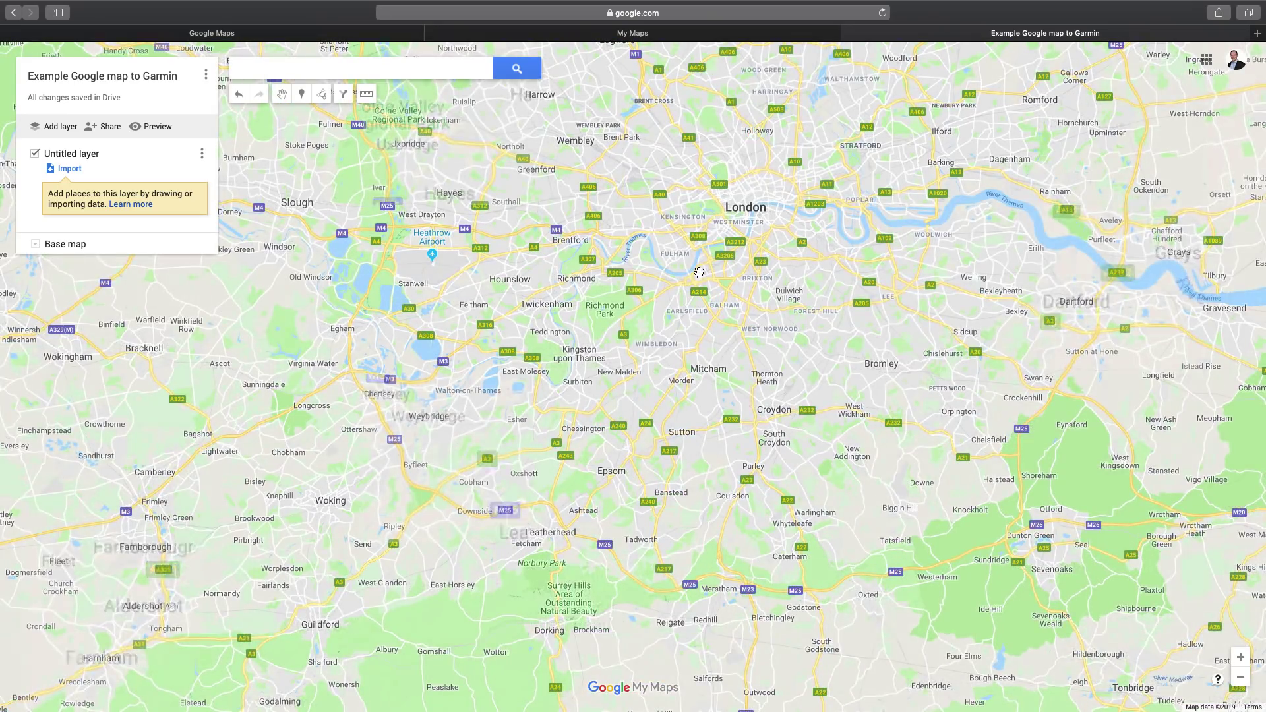
{"action": "left_click_drag", "start_coordinate": [707, 205], "coordinate": [714, 312]}
{"action": "scroll", "coordinate": [701, 310], "scroll_direction": "up", "scroll_amount": 5}
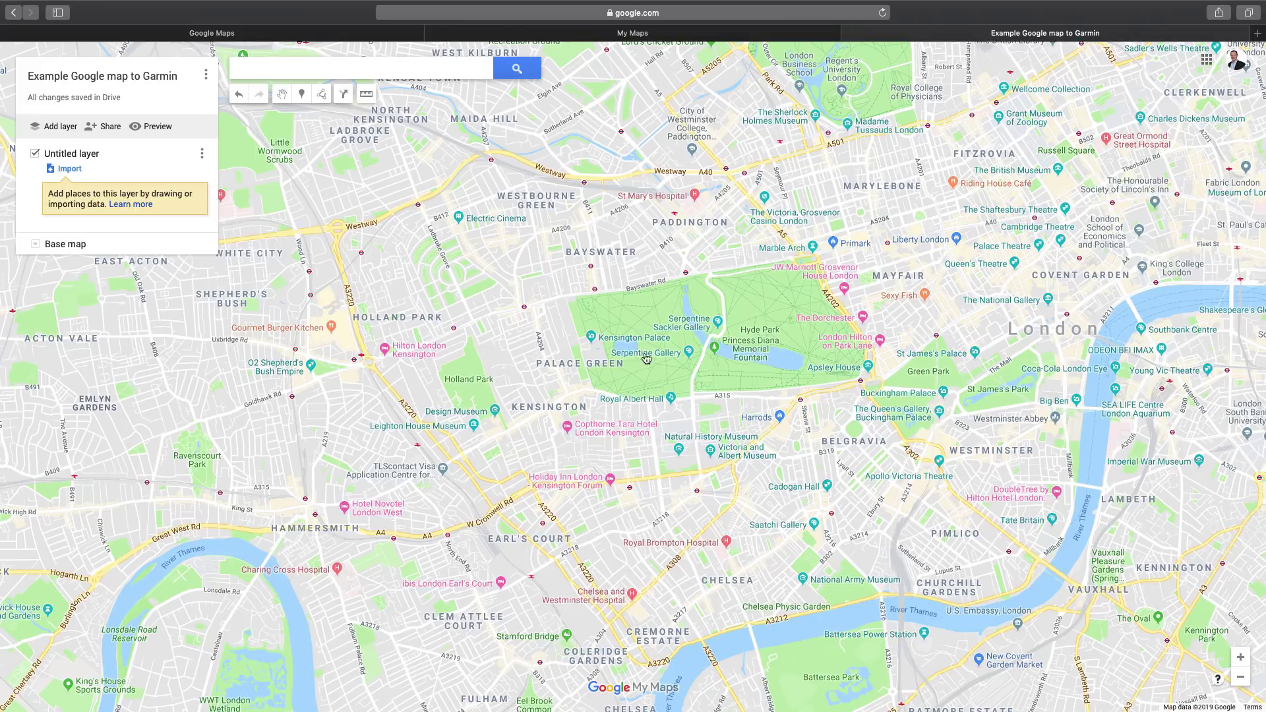
{"action": "double_click", "coordinate": [704, 334]}
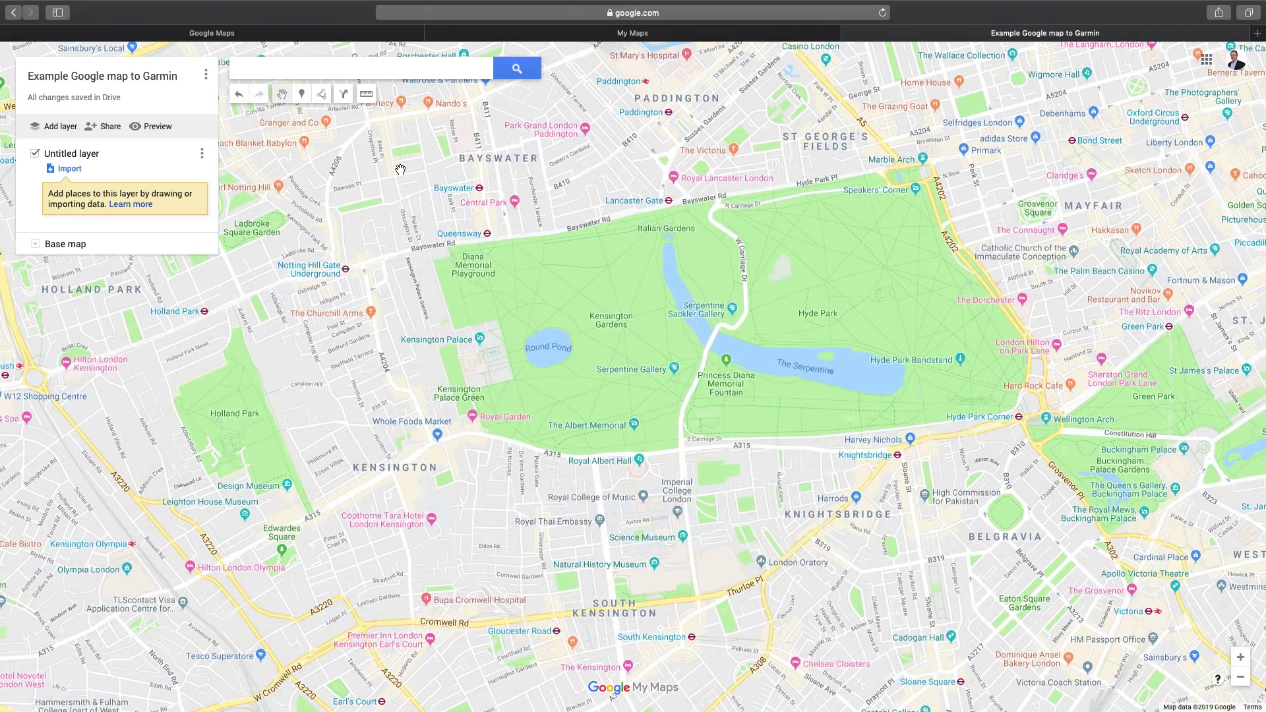
Draw a driving route from near Royal College of Music via Park Lane and Bayswater Road, back south
{"action": "left_click", "coordinate": [323, 96]}
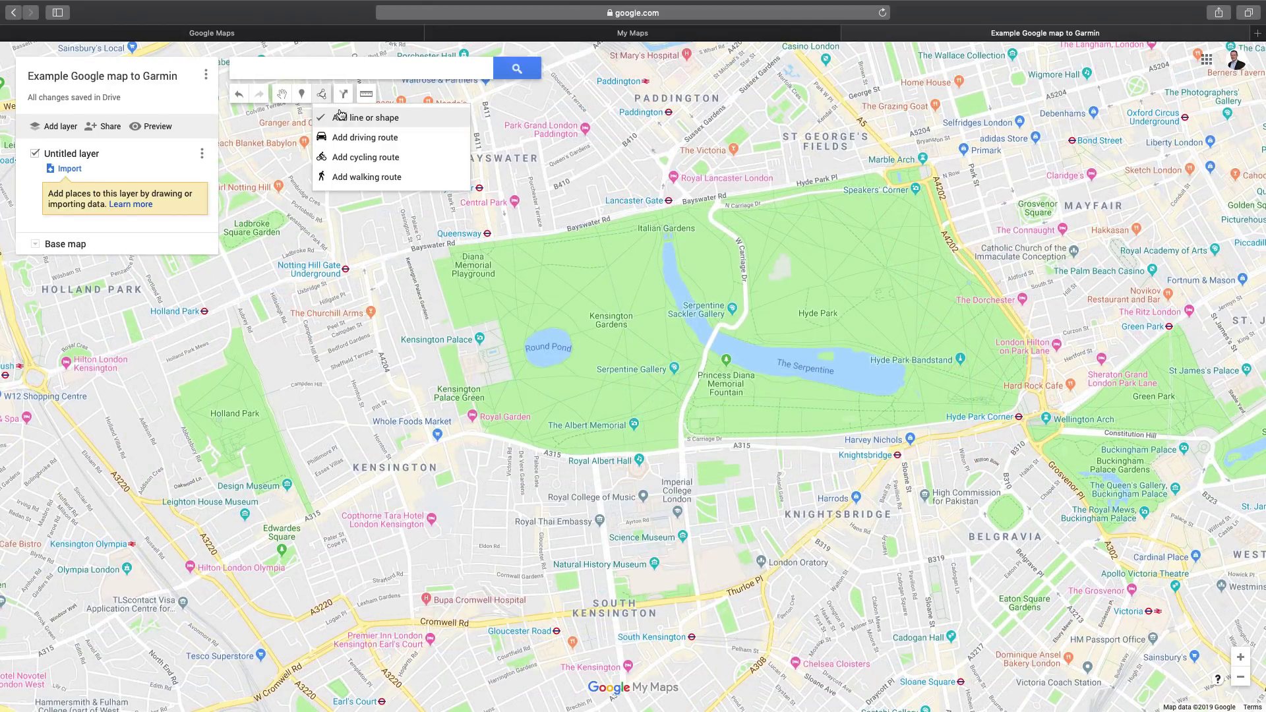
{"action": "left_click", "coordinate": [426, 143]}
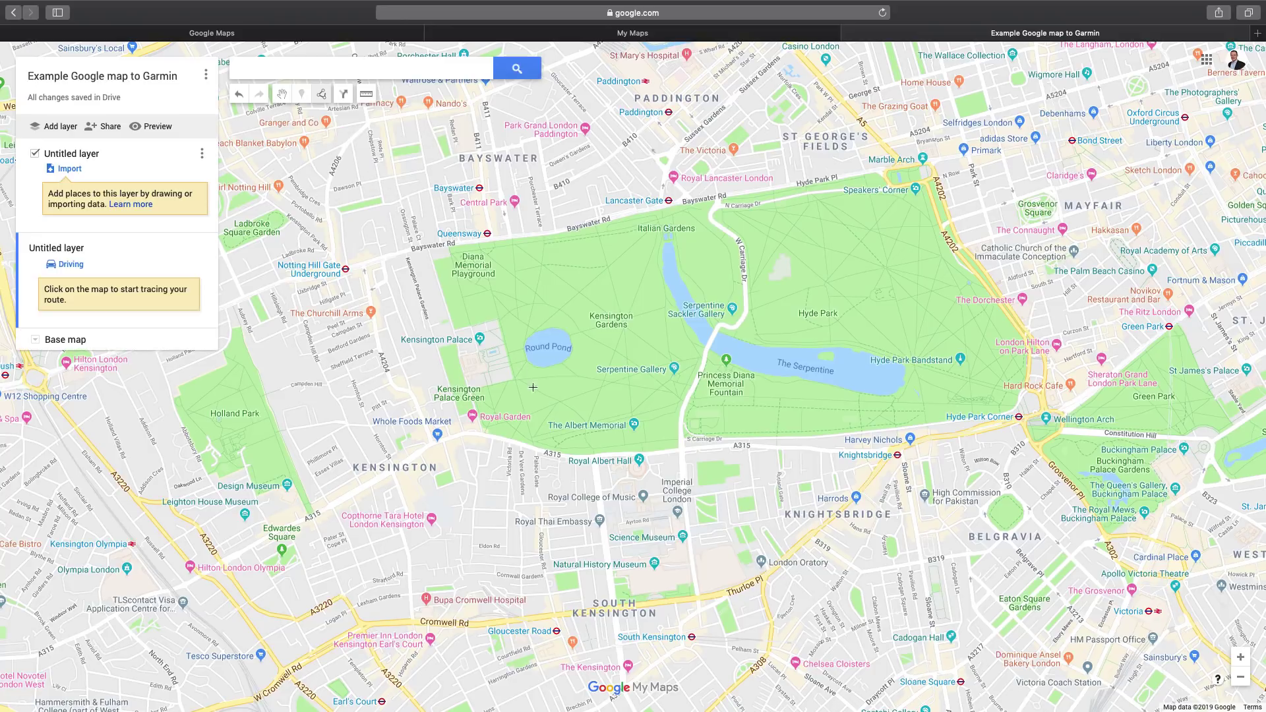
{"action": "left_click", "coordinate": [600, 510]}
{"action": "left_click", "coordinate": [700, 448]}
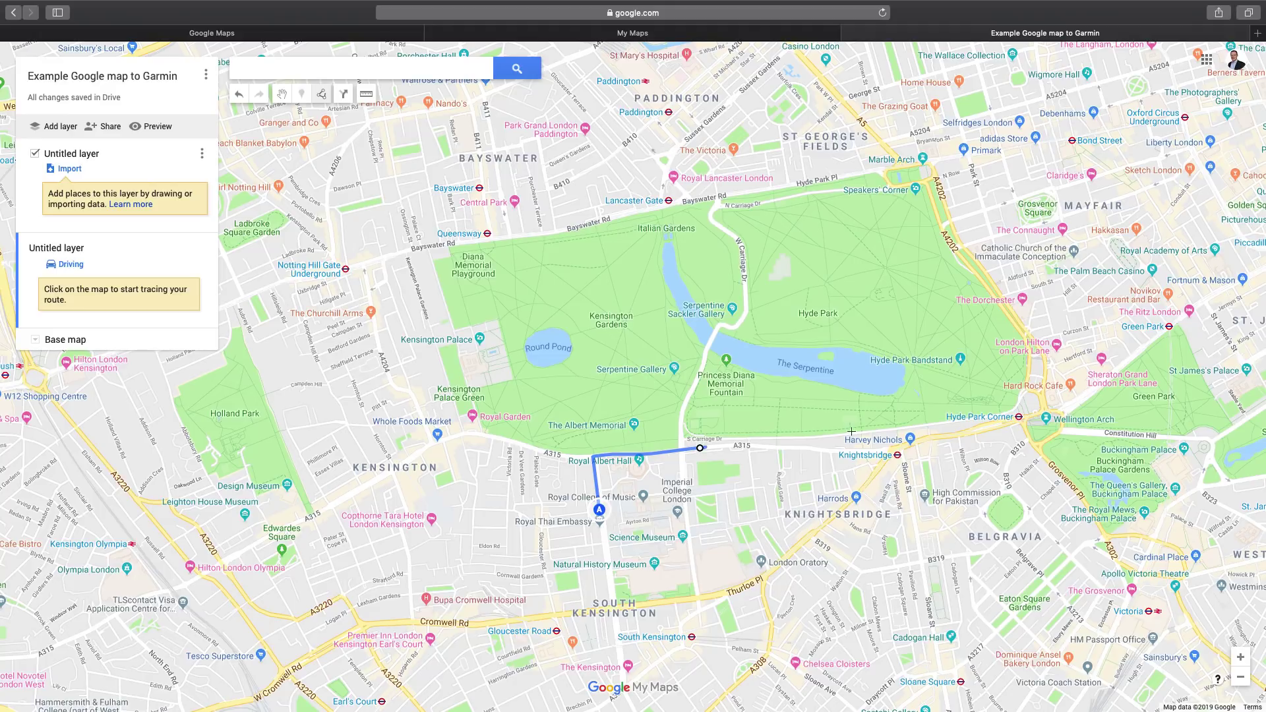
{"action": "left_click", "coordinate": [1028, 363]}
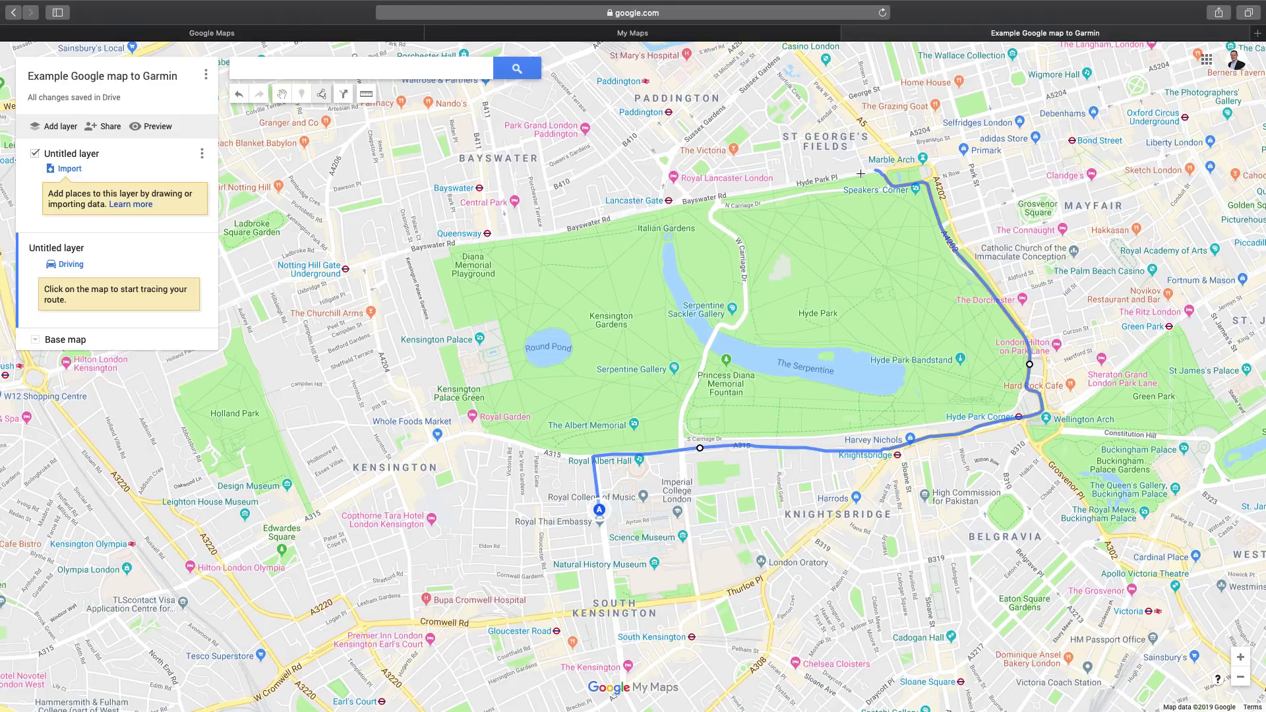
{"action": "double_click", "coordinate": [860, 172]}
{"action": "double_click", "coordinate": [373, 323]}
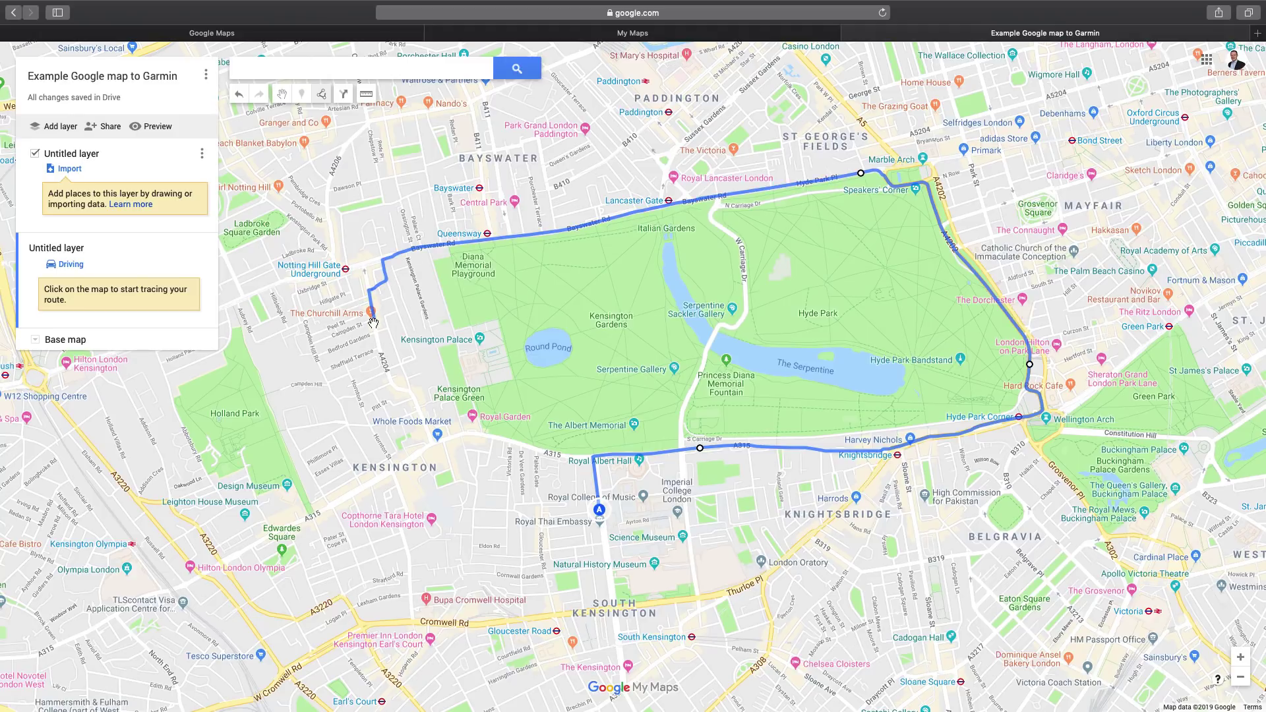
{"action": "left_click", "coordinate": [374, 323]}
{"action": "left_click", "coordinate": [437, 441]}
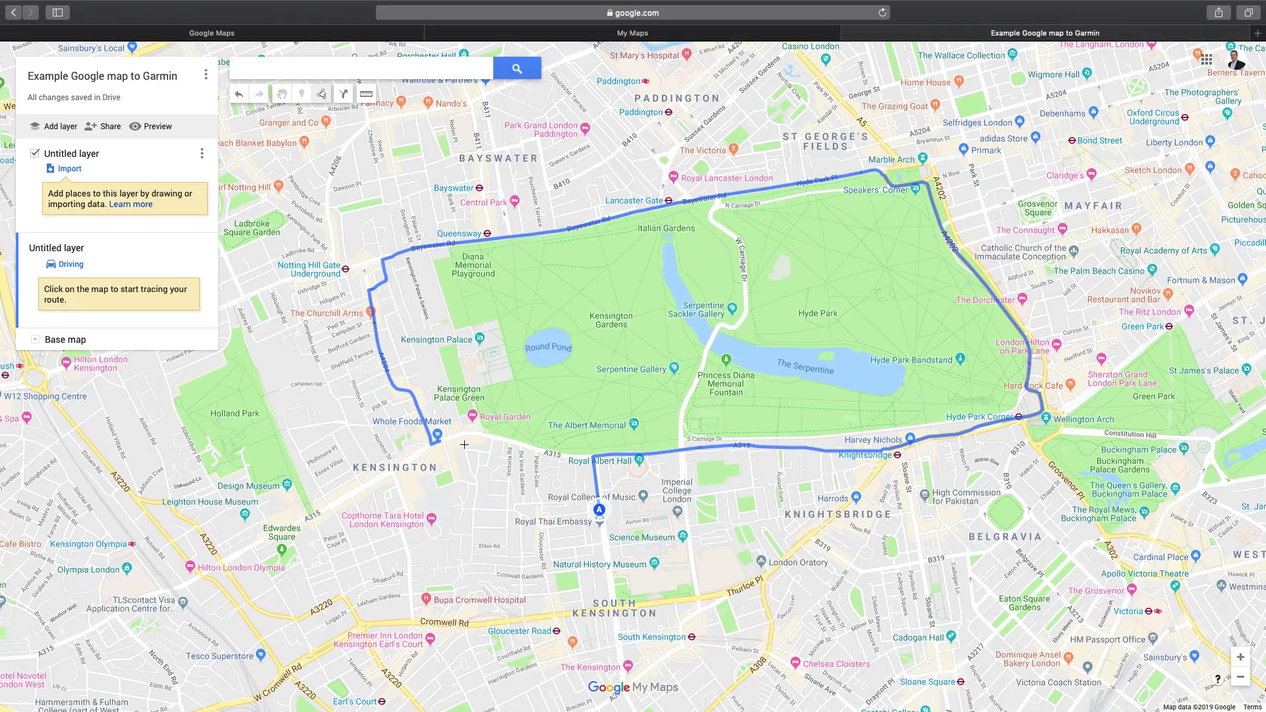
{"action": "left_click", "coordinate": [539, 492]}
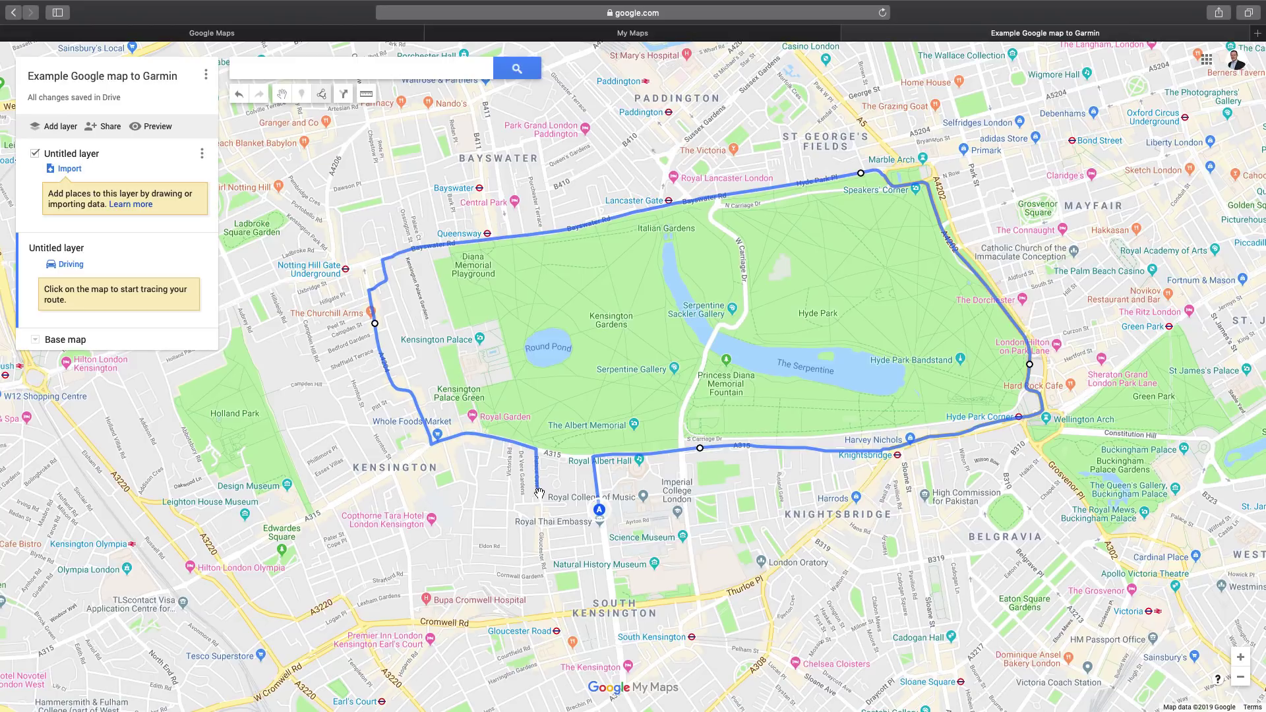
{"action": "left_click", "coordinate": [538, 492]}
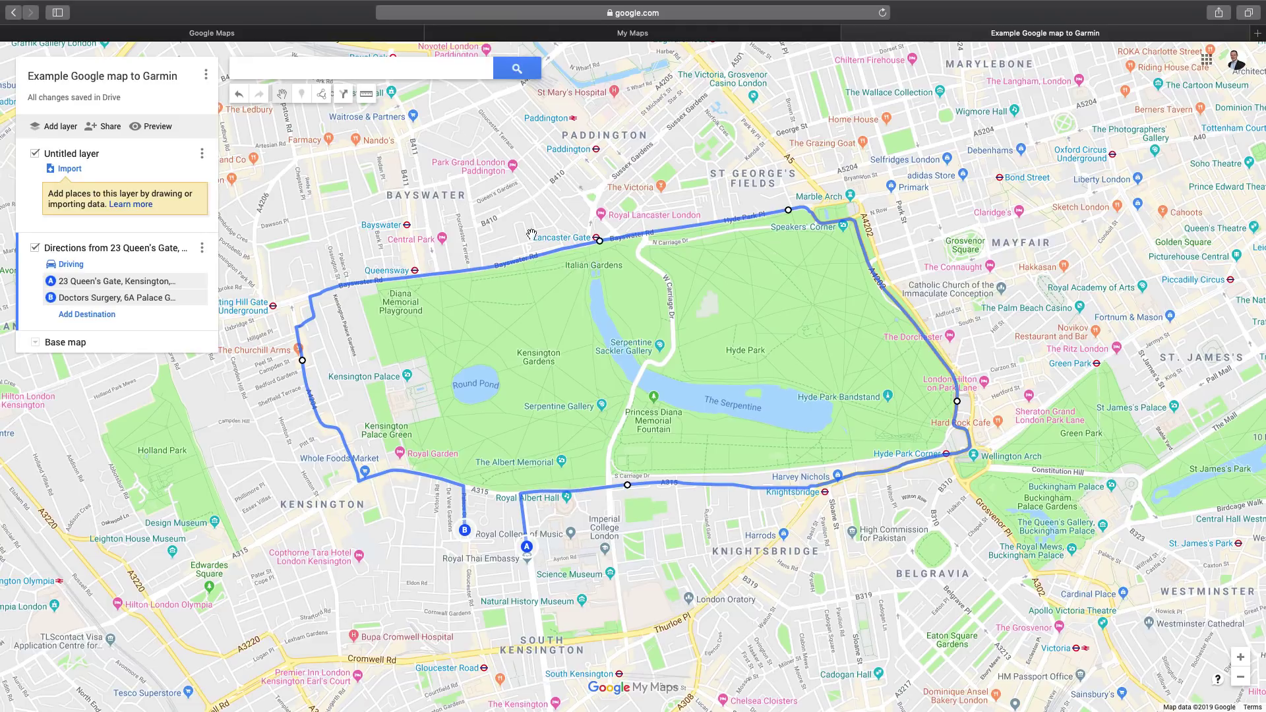
Rename the route layer to 'Example Lap of Hyde Park Google Export'
{"action": "left_click", "coordinate": [203, 249]}
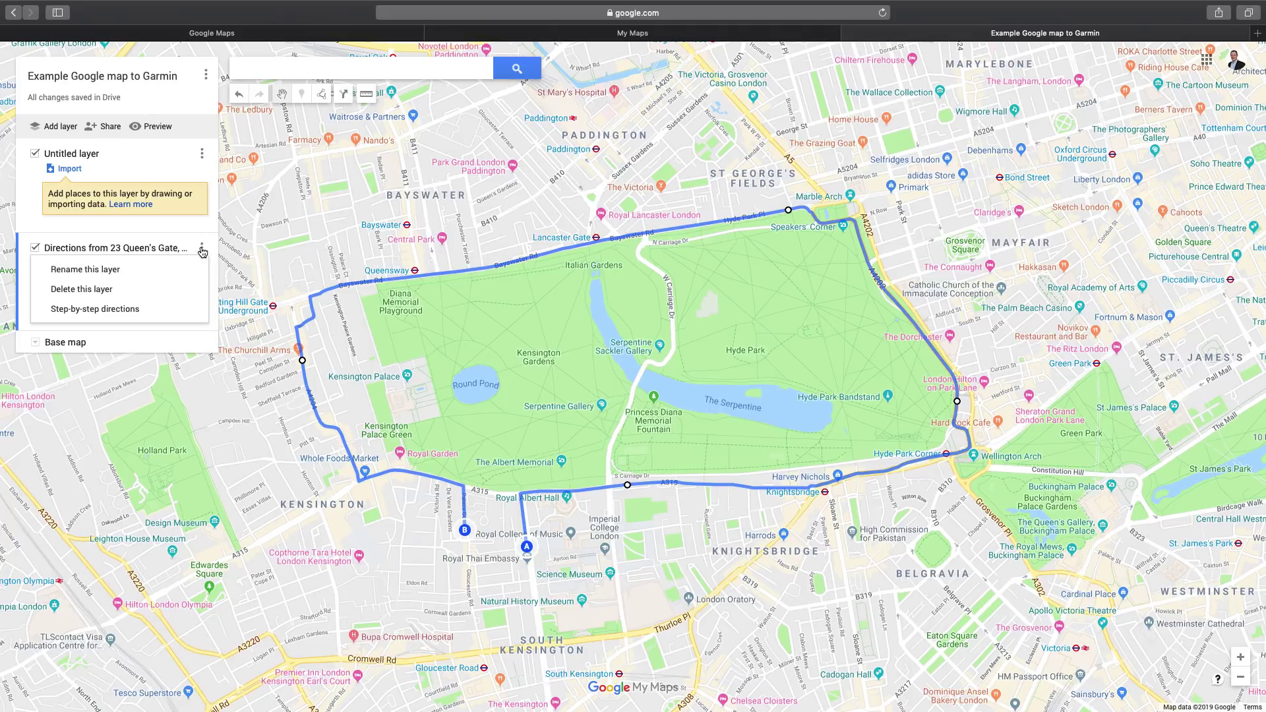
{"action": "left_click", "coordinate": [153, 271]}
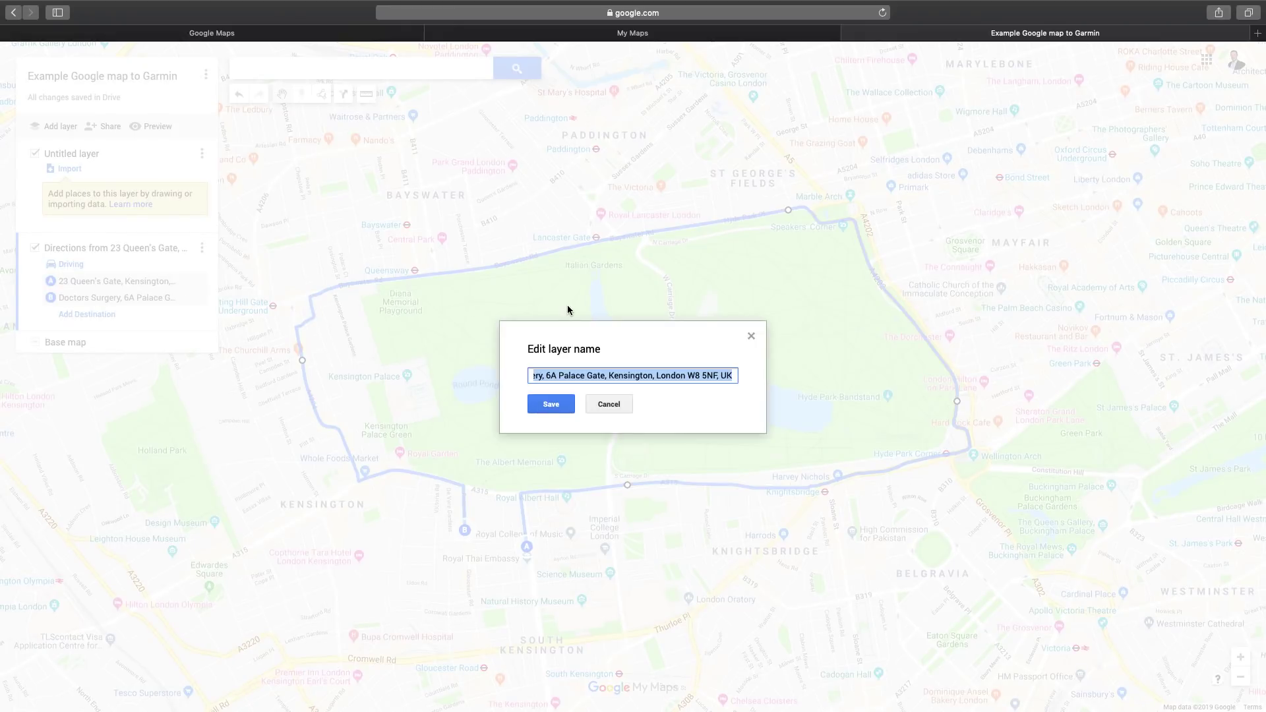
{"action": "type", "text": "Example"}
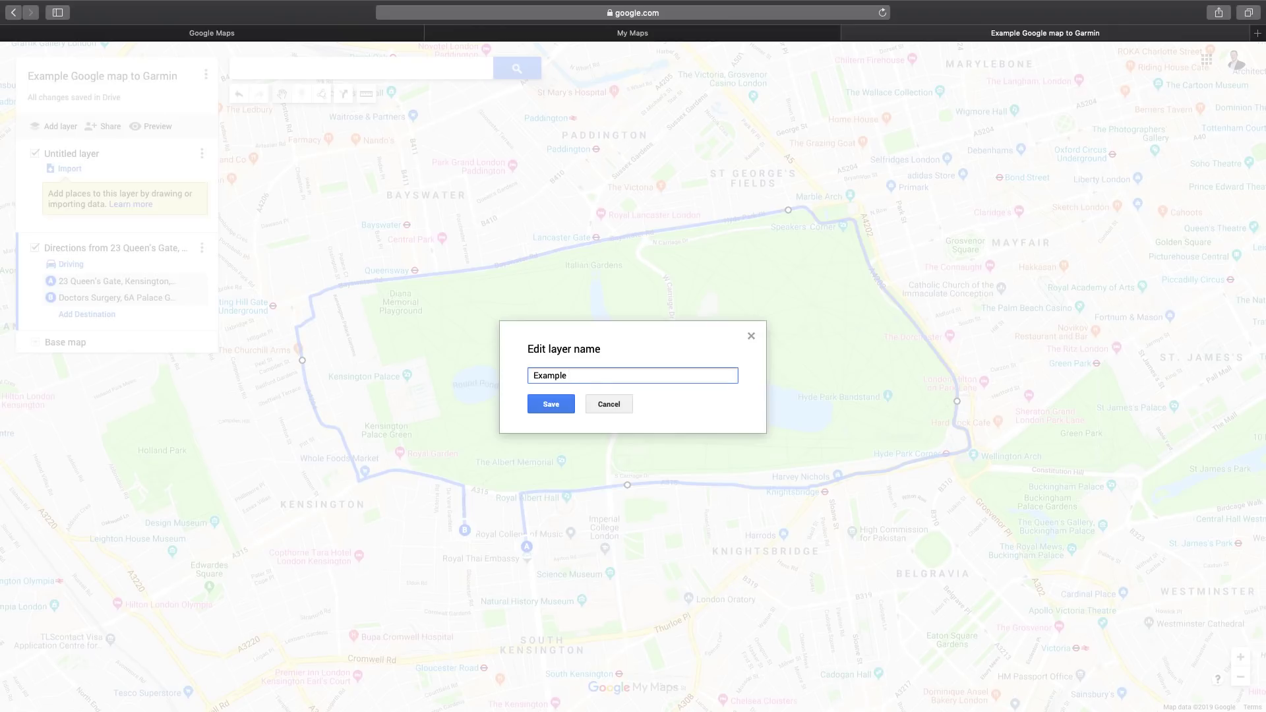
{"action": "type", "text": "Lap of Hyde Park Google Export"}
{"action": "left_click", "coordinate": [552, 405]}
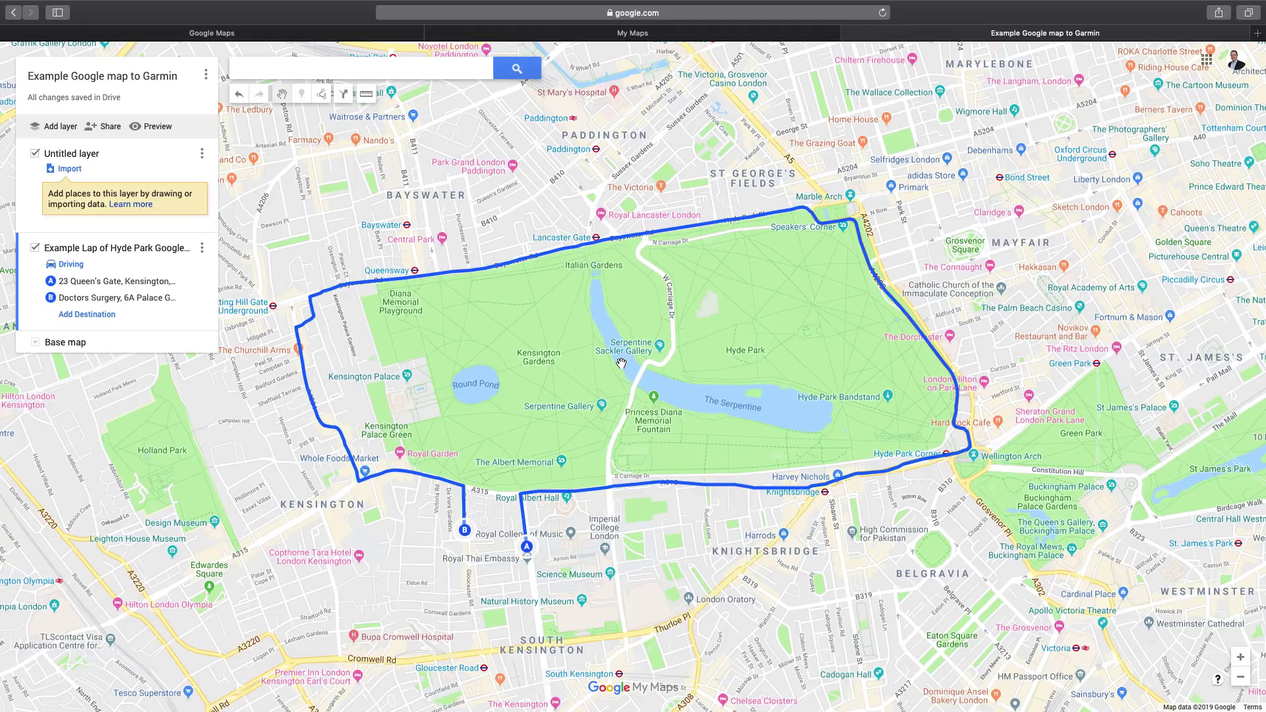
Export only the Hyde Park lap layer to KML/KMZ and download the KMZ file
{"action": "left_click", "coordinate": [207, 76]}
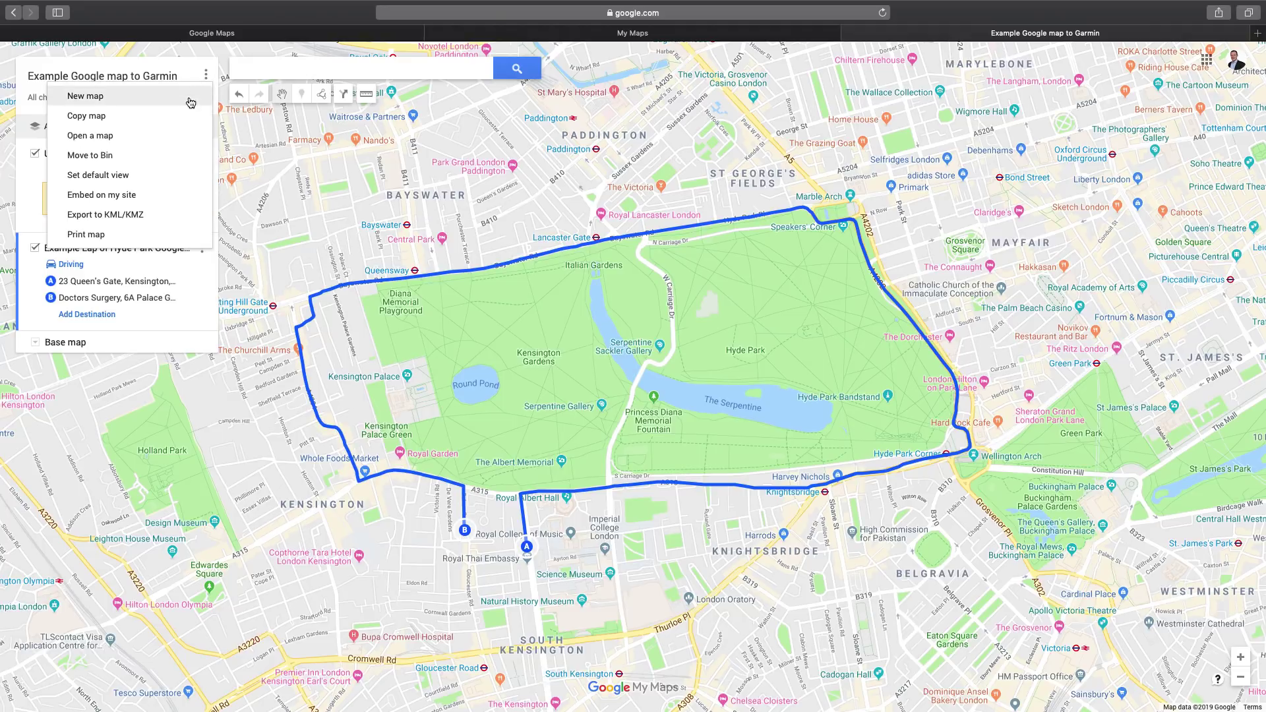
{"action": "left_click", "coordinate": [168, 216]}
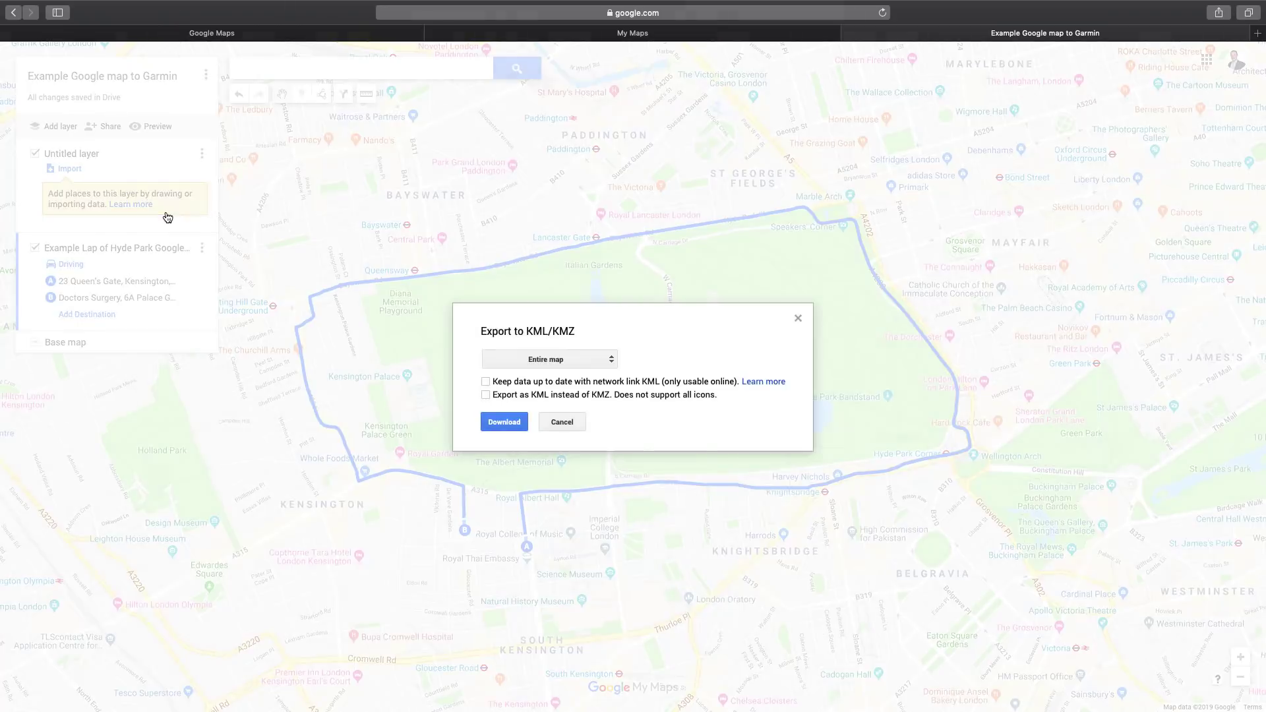
{"action": "left_click", "coordinate": [612, 360]}
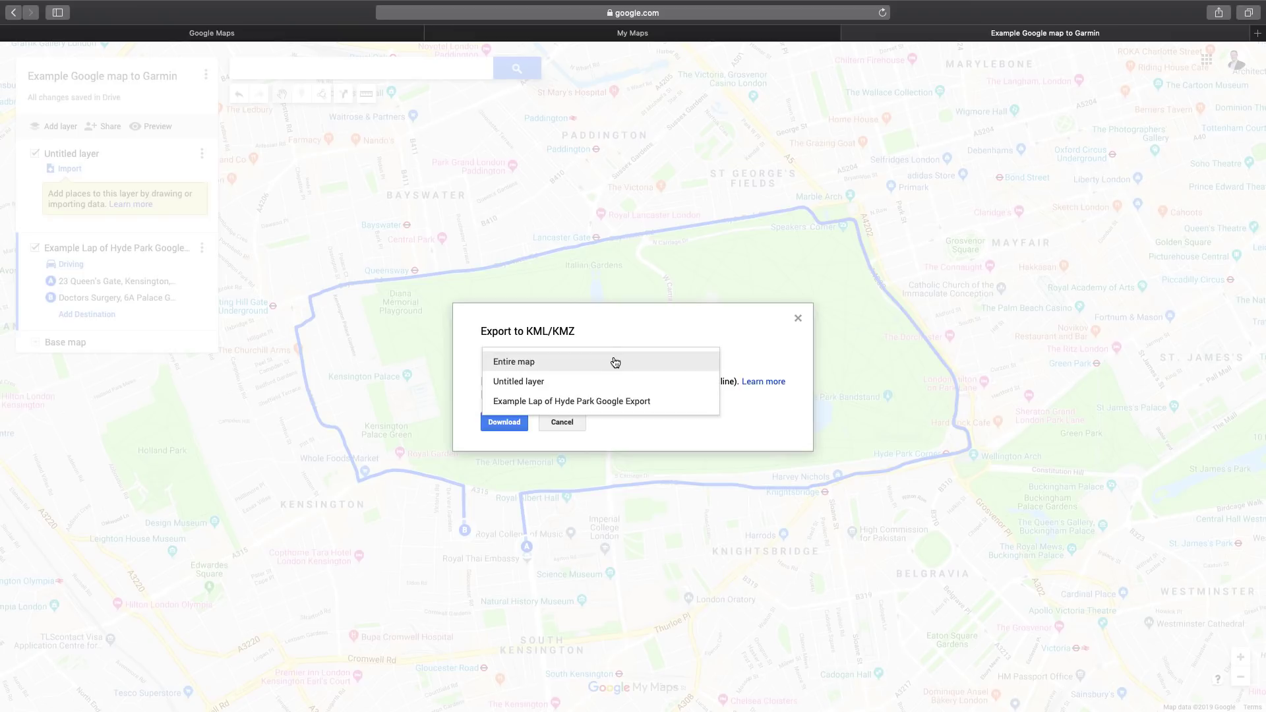
{"action": "left_click", "coordinate": [668, 406]}
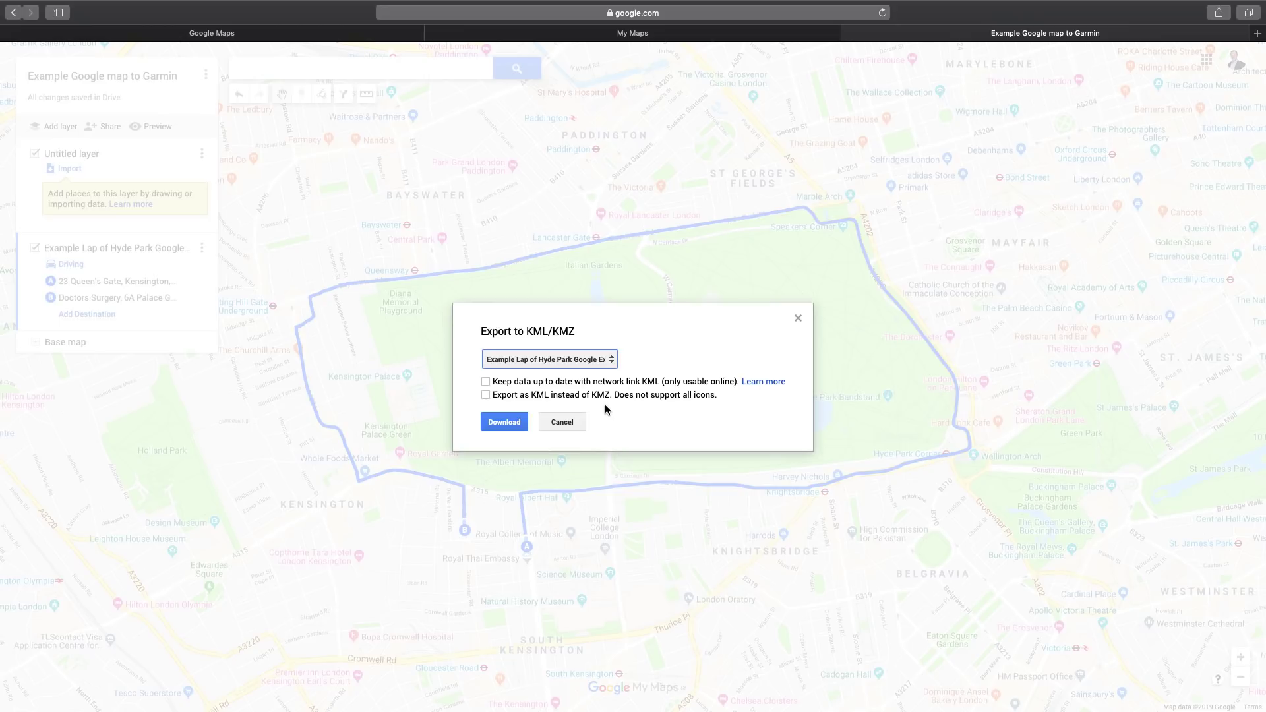
{"action": "left_click", "coordinate": [505, 423]}
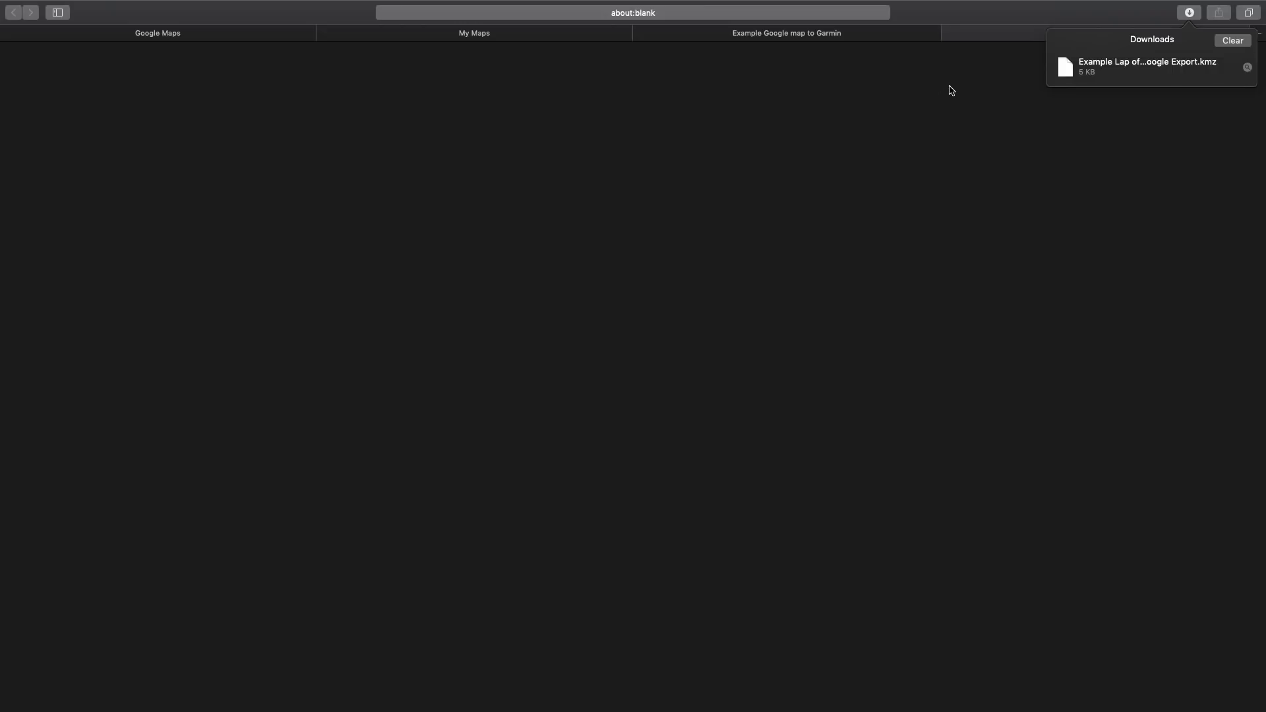
Load garmin.com/basecamp and scroll down to its Download for Free section
{"action": "left_click", "coordinate": [983, 38]}
{"action": "left_click", "coordinate": [661, 16]}
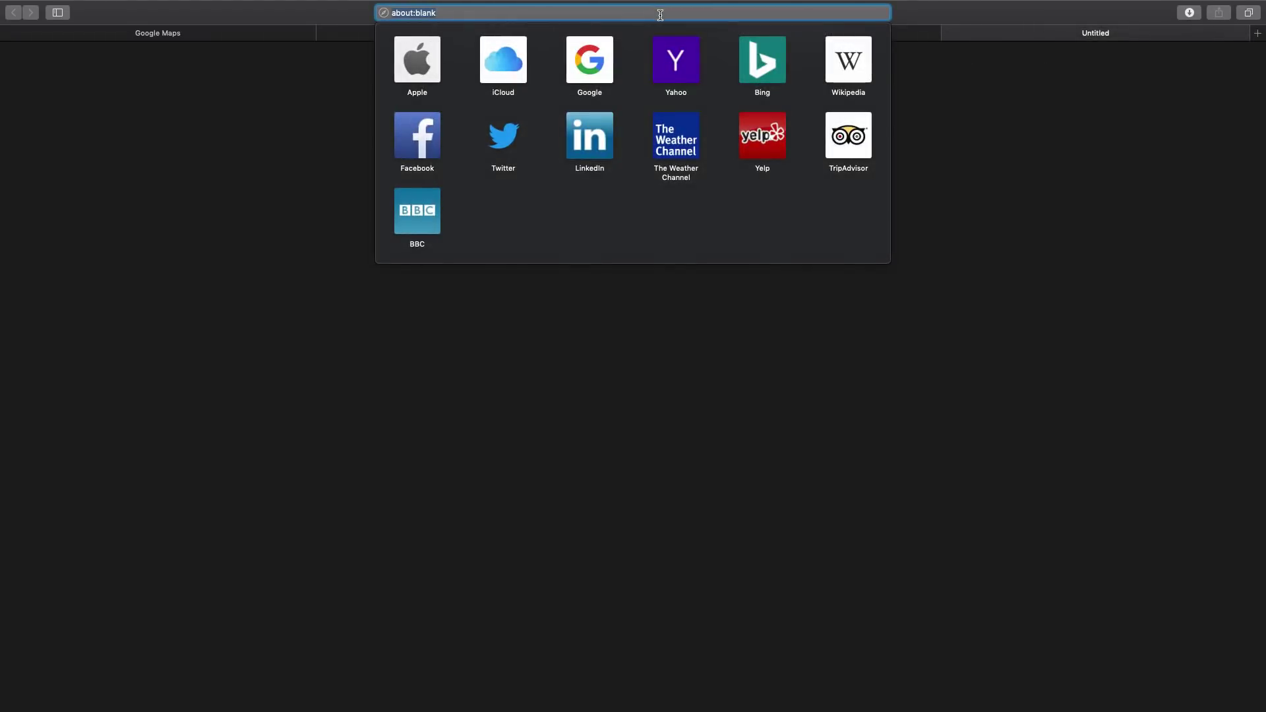
{"action": "type", "text": "garmin.com/"}
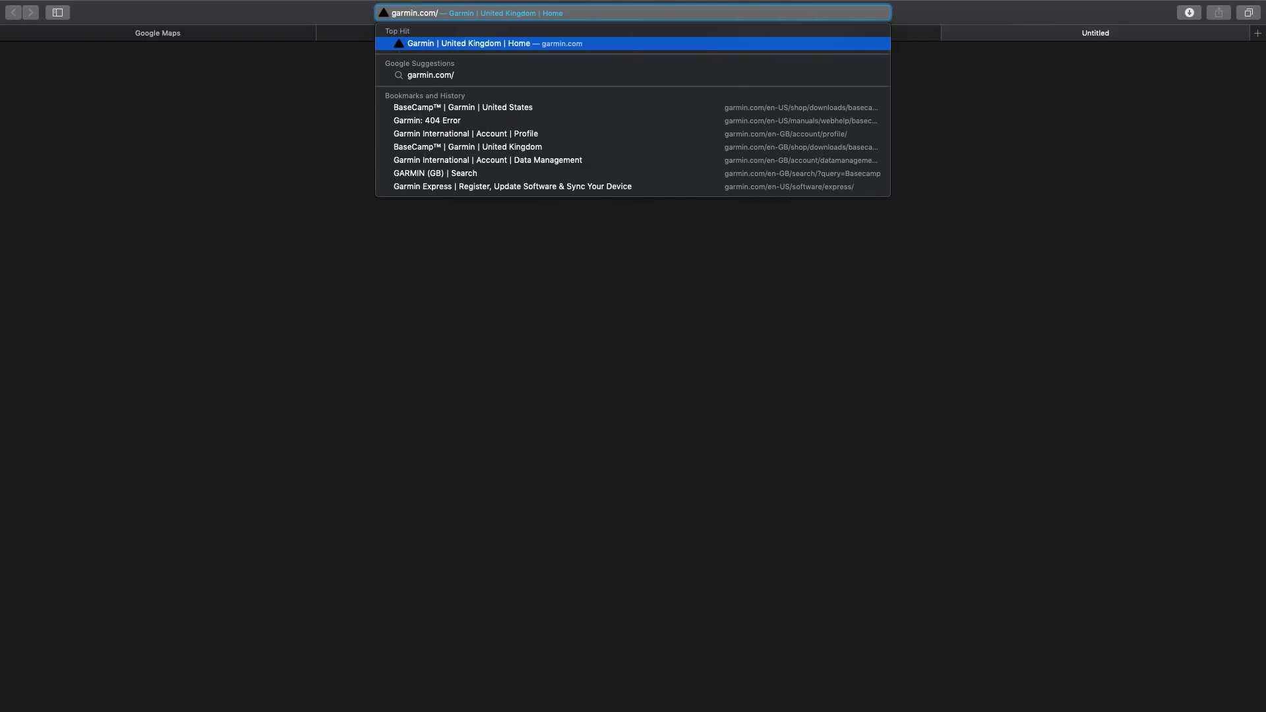
{"action": "type", "text": "basecamp"}
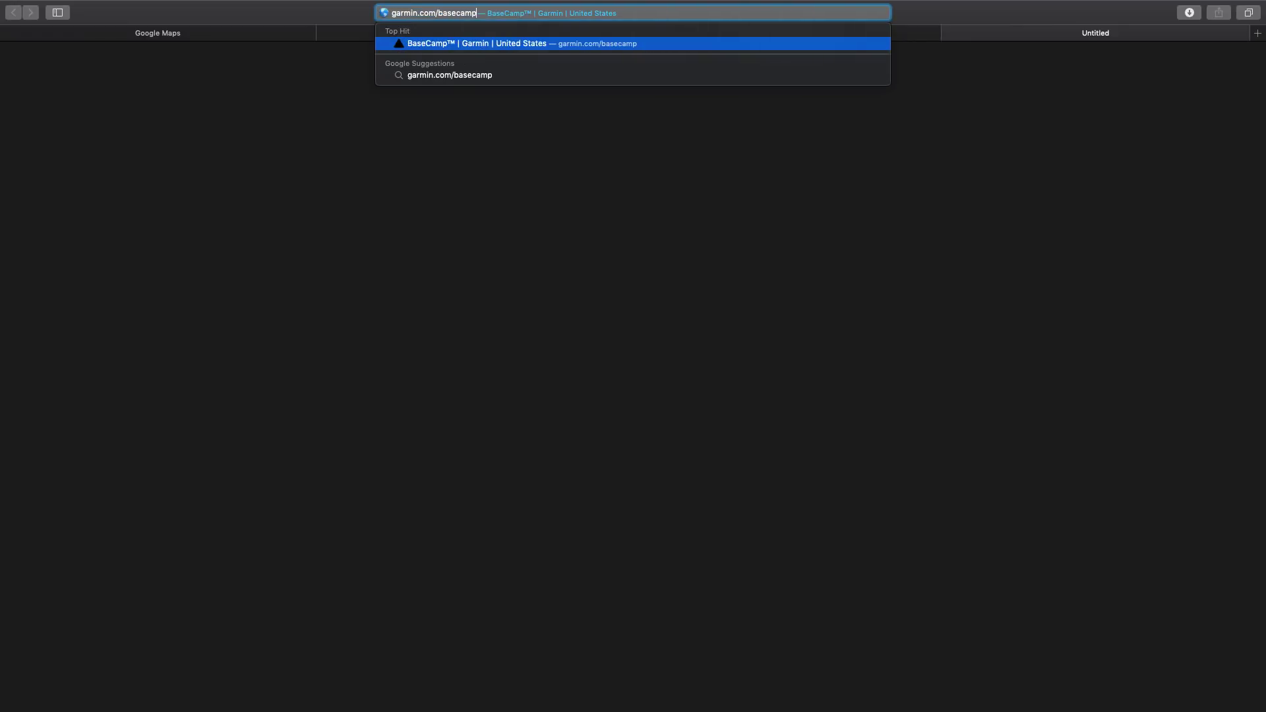
{"action": "key", "text": "Return"}
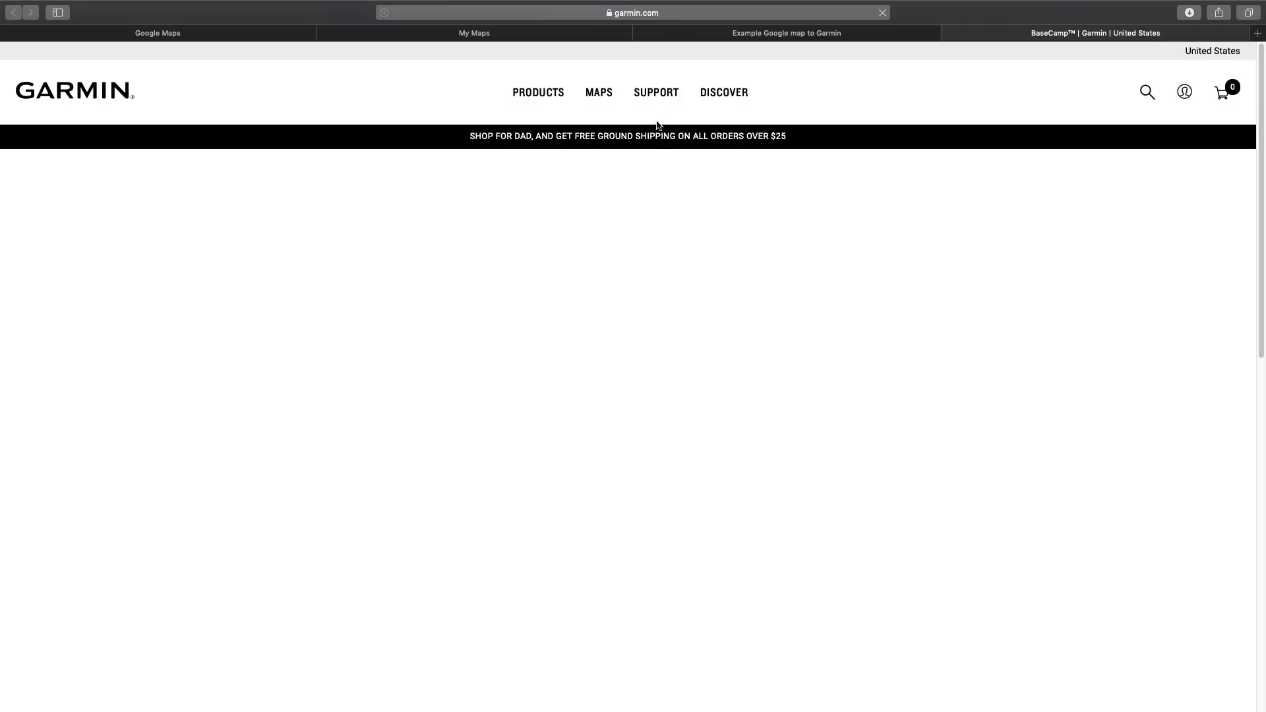
{"action": "scroll", "coordinate": [679, 239], "scroll_direction": "down", "scroll_amount": 2}
{"action": "scroll", "coordinate": [685, 275], "scroll_direction": "down", "scroll_amount": 10}
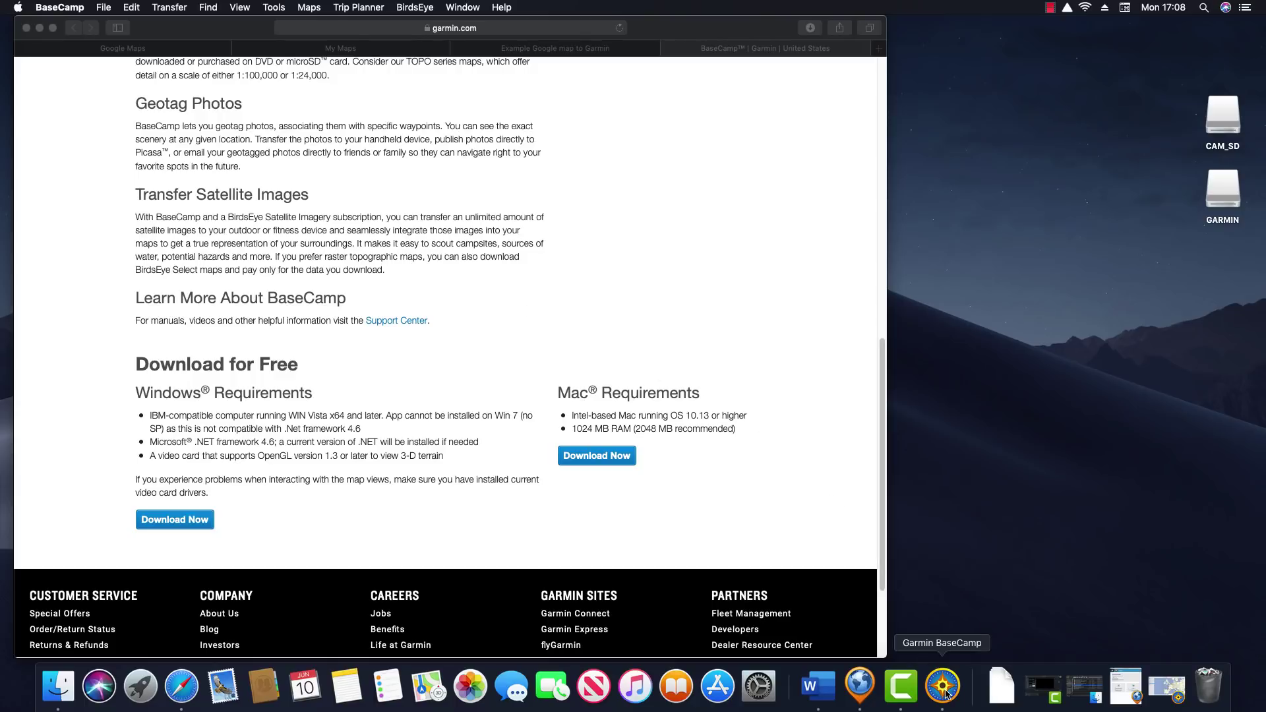
In BaseCamp, keep Global Map displayed, then zoom in and centre it on Great Britain
{"action": "left_click", "coordinate": [946, 687]}
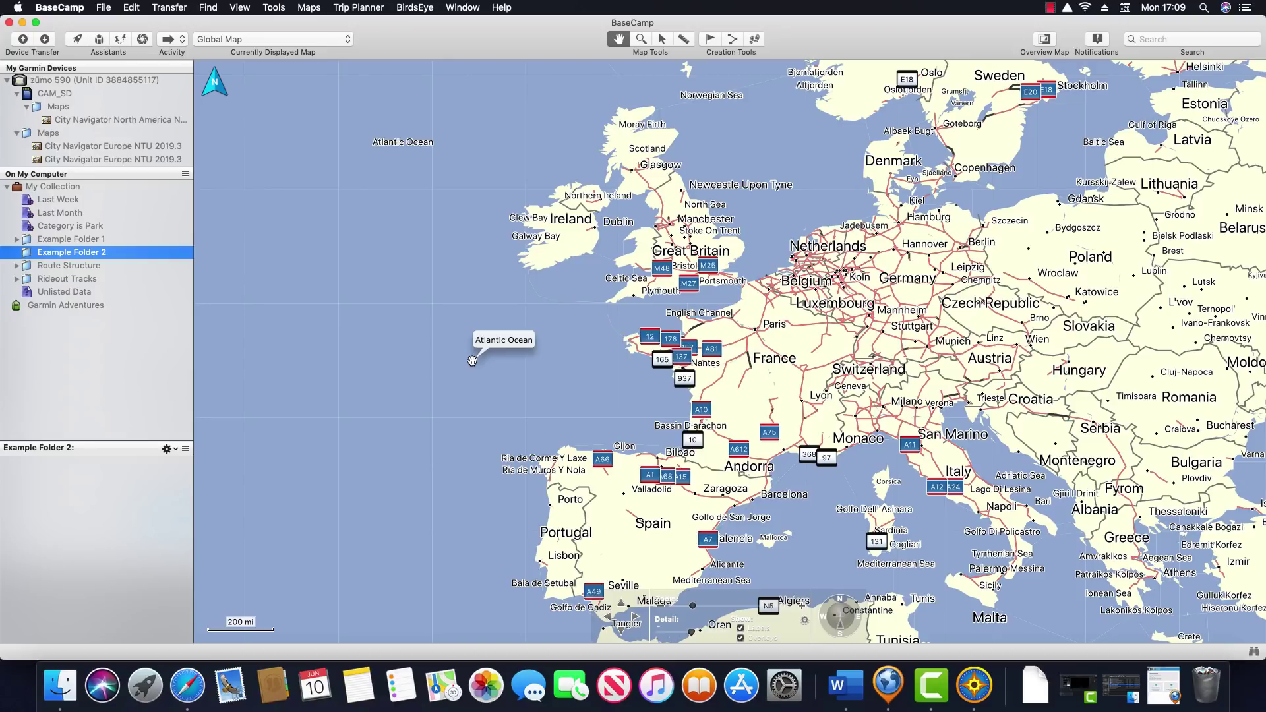
{"action": "left_click", "coordinate": [349, 44]}
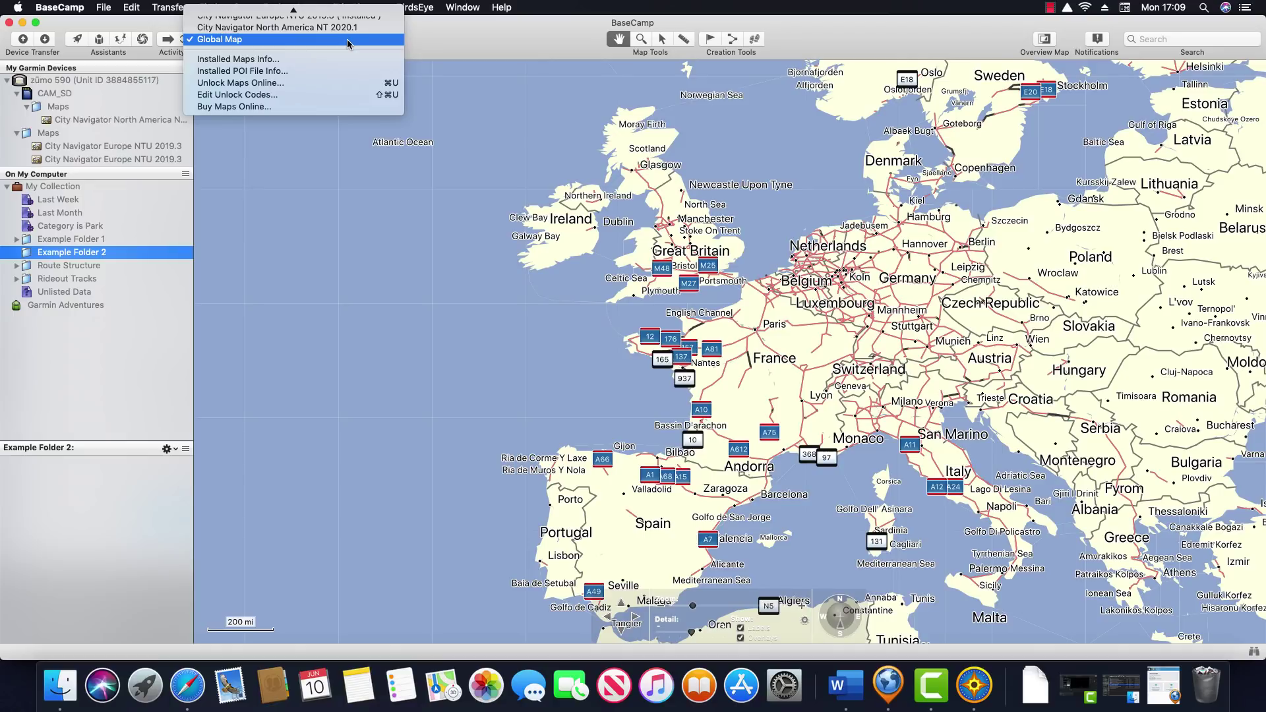
{"action": "left_click", "coordinate": [349, 41]}
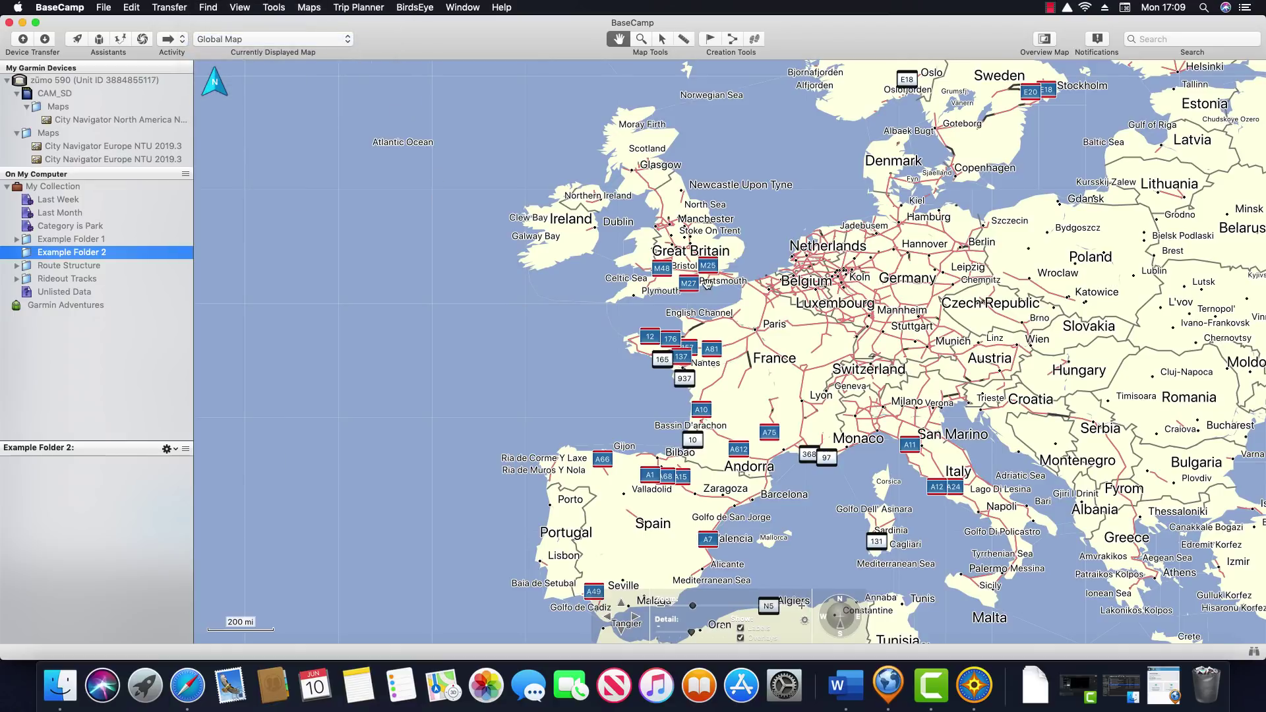
{"action": "scroll", "coordinate": [708, 275], "scroll_direction": "up", "scroll_amount": 1}
{"action": "scroll", "coordinate": [697, 273], "scroll_direction": "up", "scroll_amount": 1}
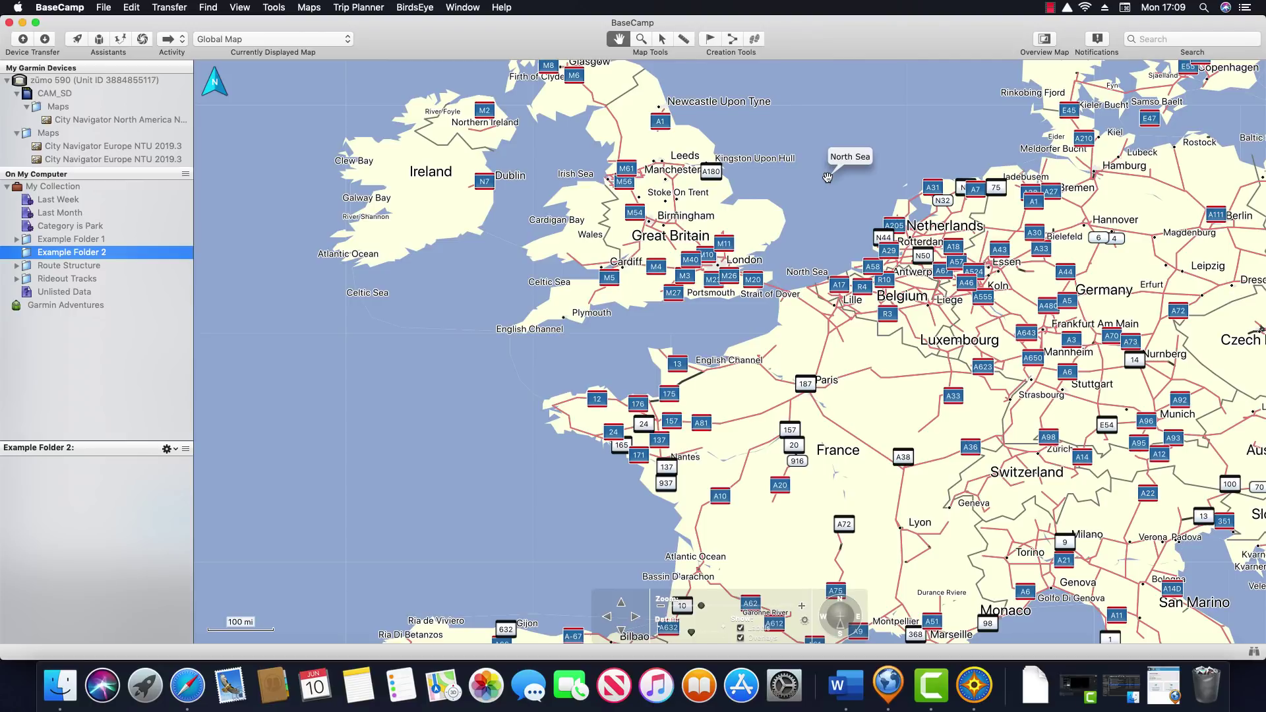
{"action": "left_click_drag", "start_coordinate": [765, 174], "coordinate": [834, 333]}
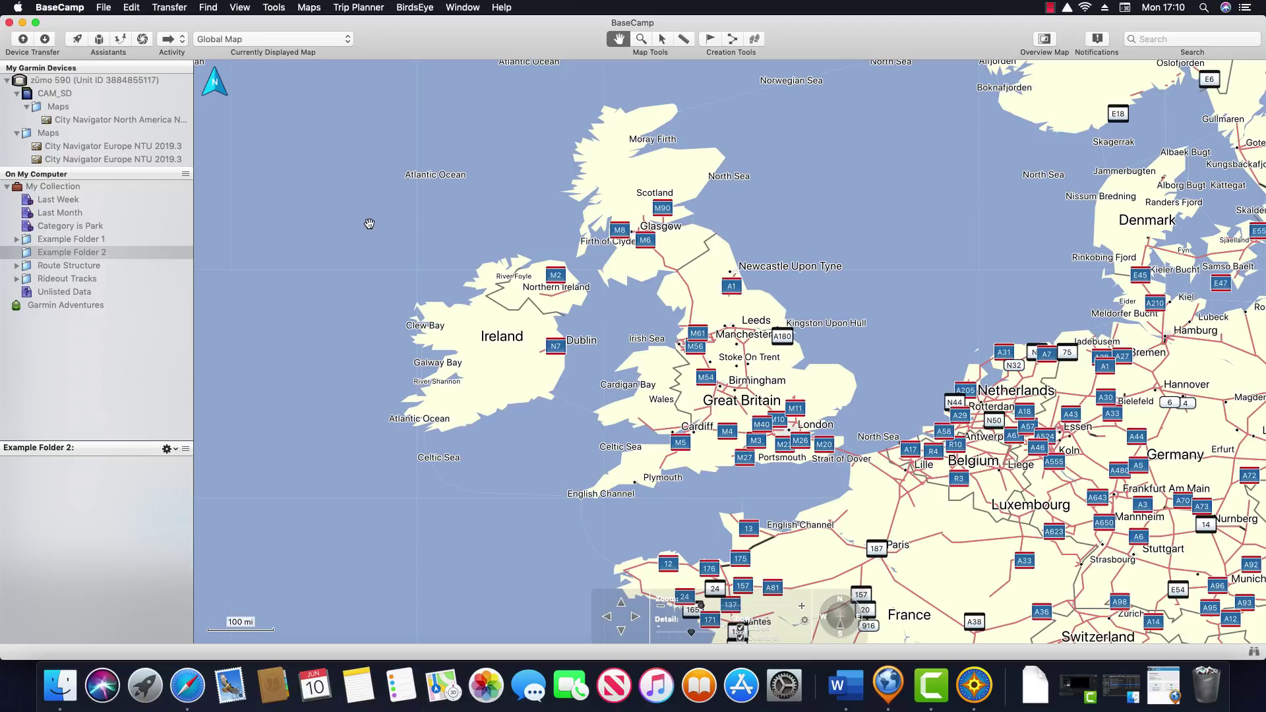
Load garmin.com/express in a new Safari tab, then minimise Safari to reveal BaseCamp
{"action": "left_click", "coordinate": [187, 686]}
{"action": "left_click", "coordinate": [878, 50]}
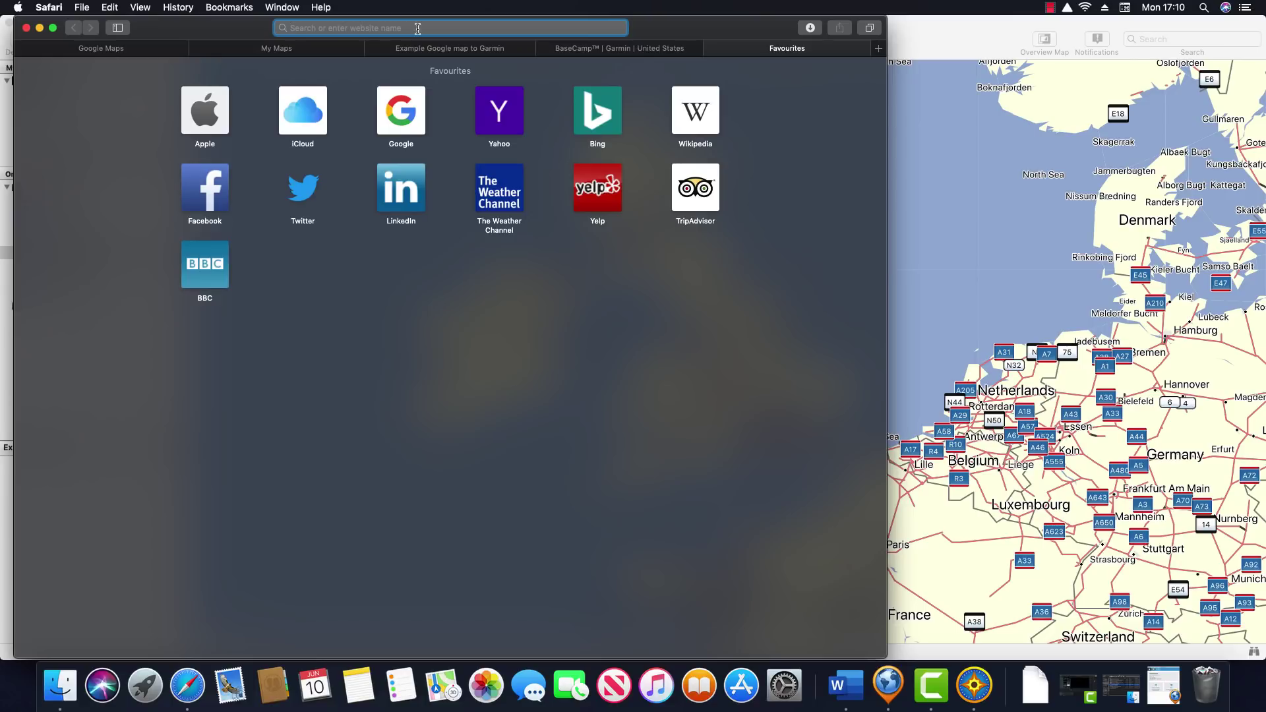
{"action": "type", "text": "garmin.com"}
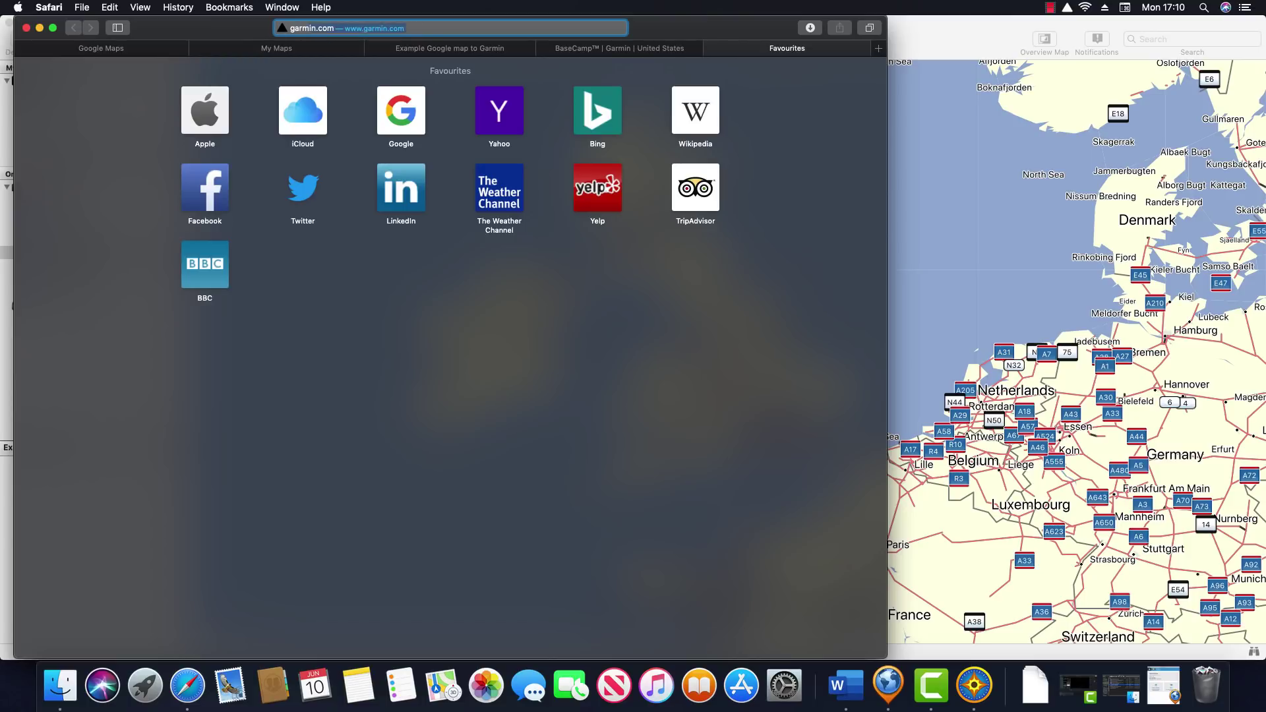
{"action": "type", "text": "/expre"}
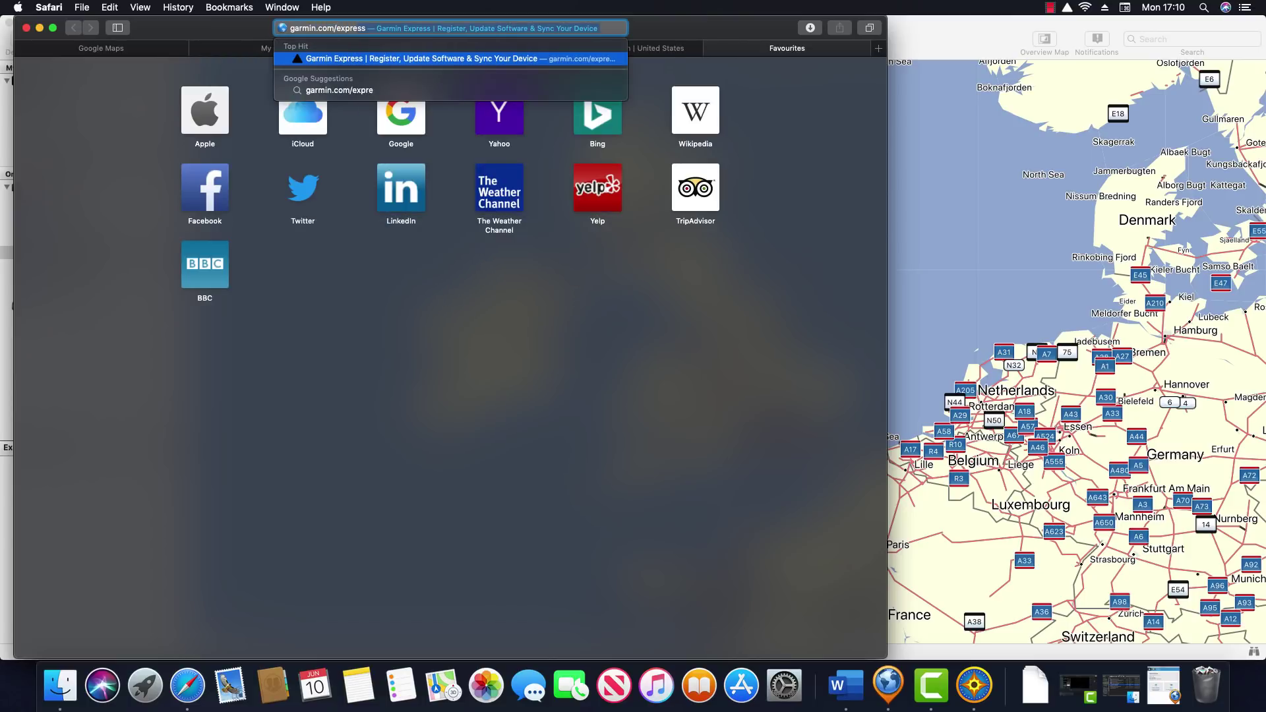
{"action": "type", "text": "ss"}
{"action": "key", "text": "Return"}
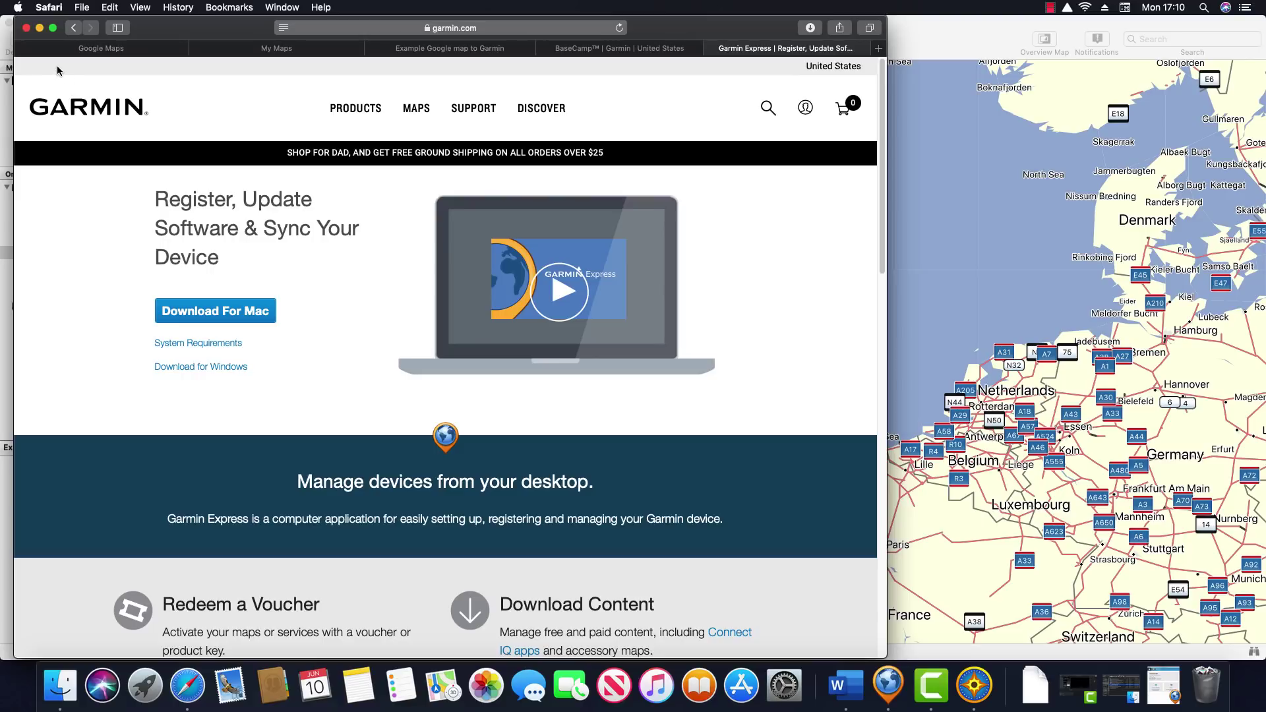
{"action": "left_click", "coordinate": [39, 28]}
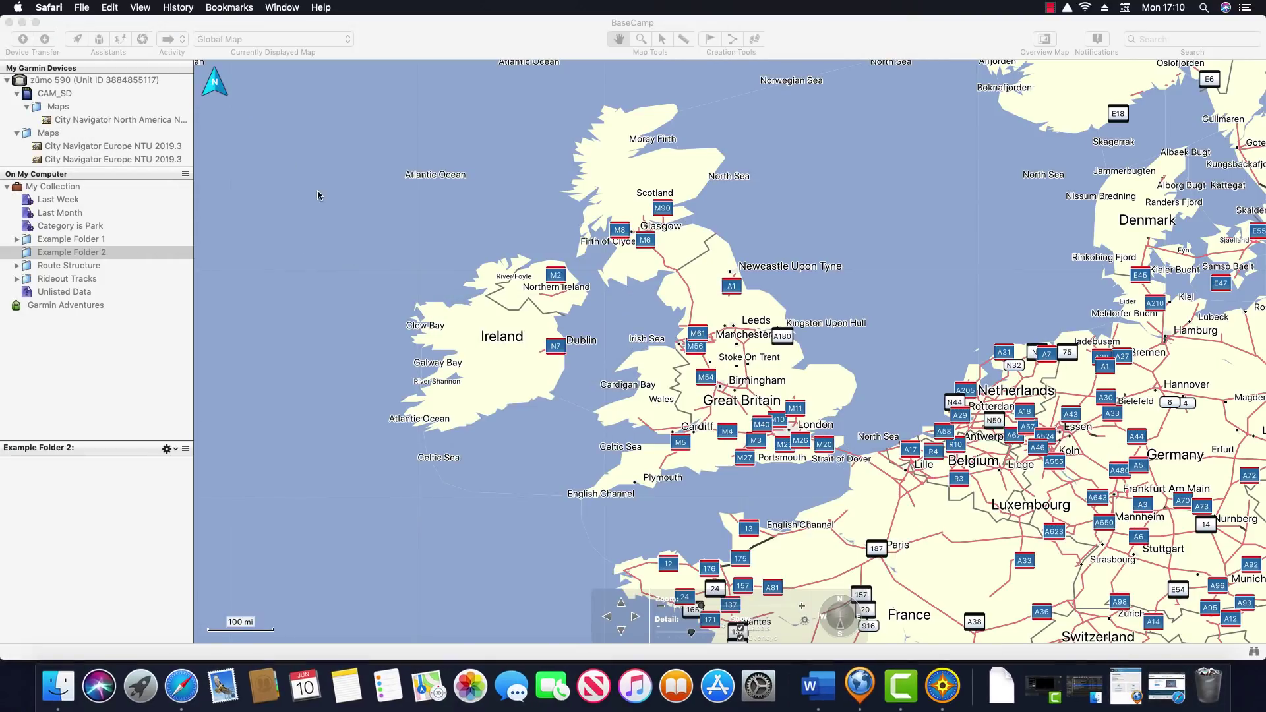
View the zūmo 590's Map Options (Full Coverage of Europe 2019.30) in Garmin Express, then minimise it
{"action": "left_click", "coordinate": [861, 692]}
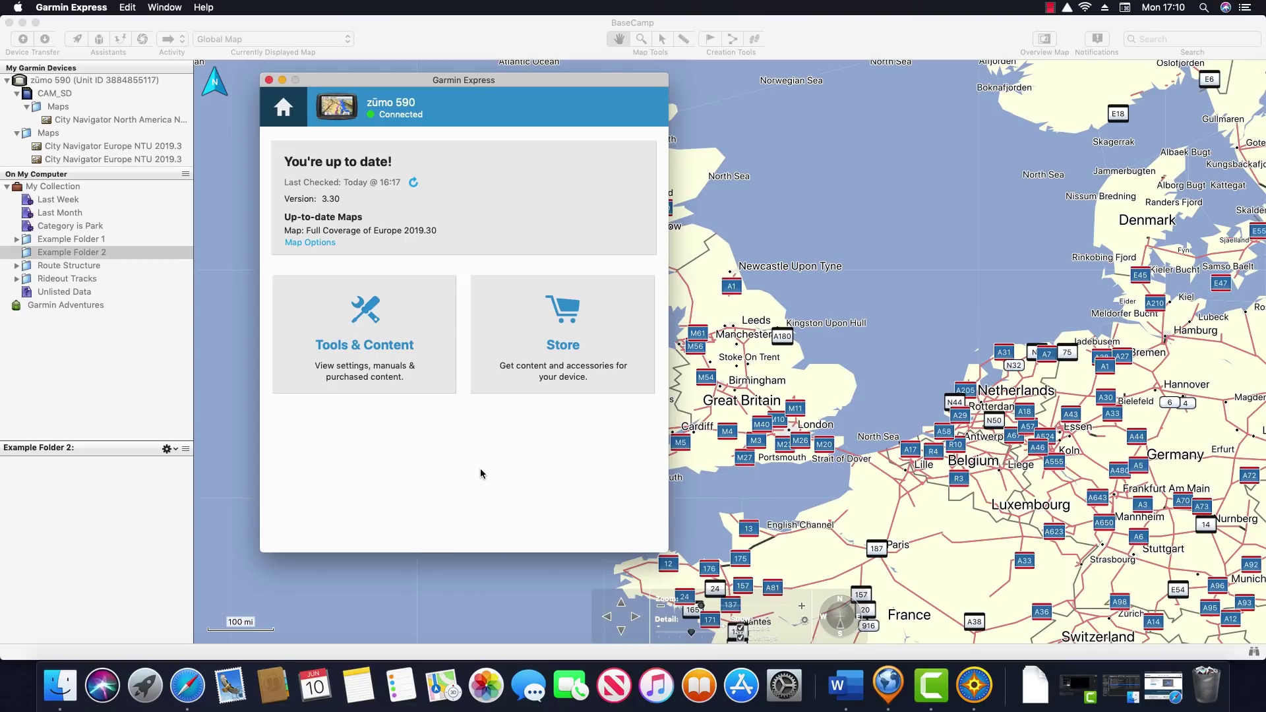
{"action": "left_click", "coordinate": [322, 246]}
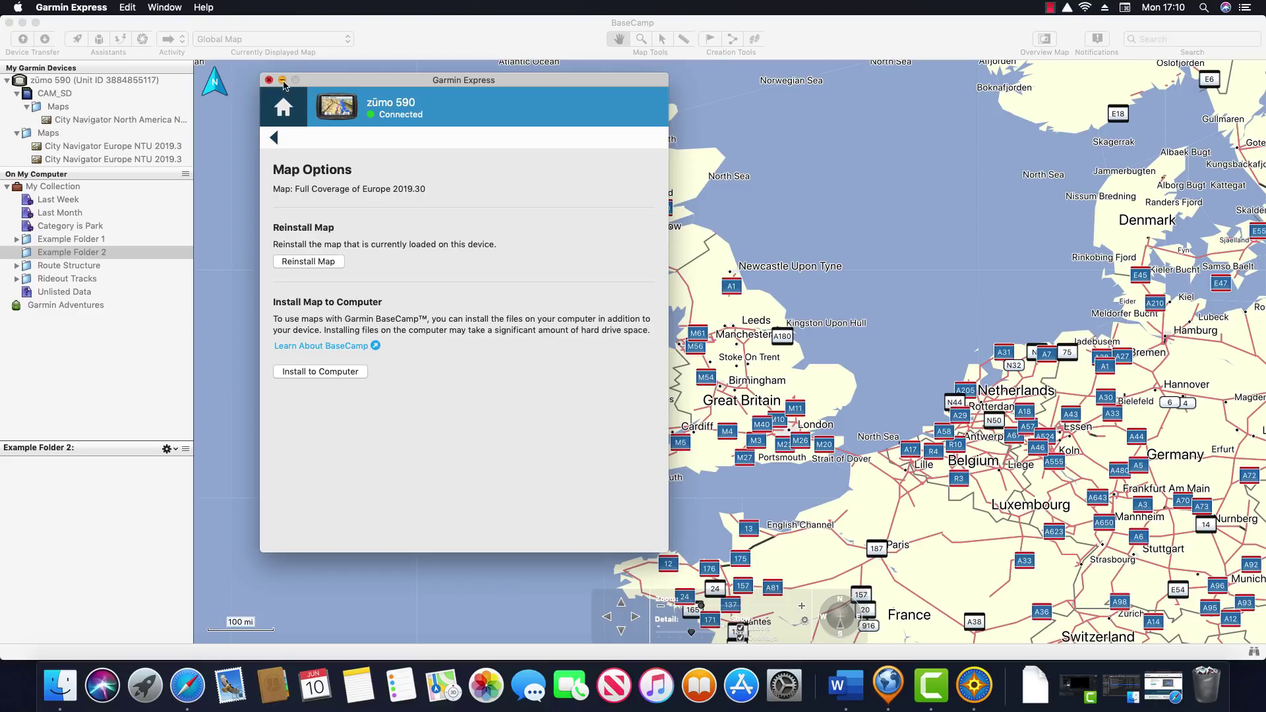
{"action": "left_click", "coordinate": [281, 79]}
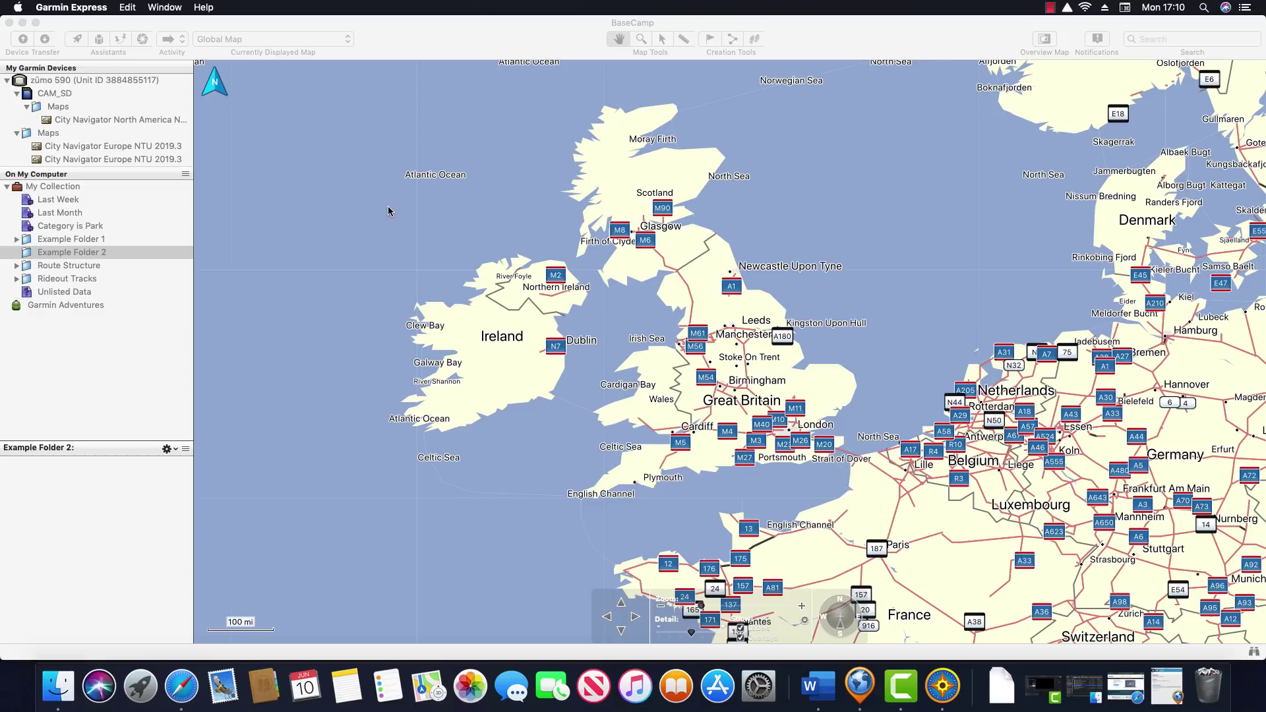
Display the City Navigator Europe NTU 2019.3 map in BaseCamp
{"action": "left_click", "coordinate": [379, 212]}
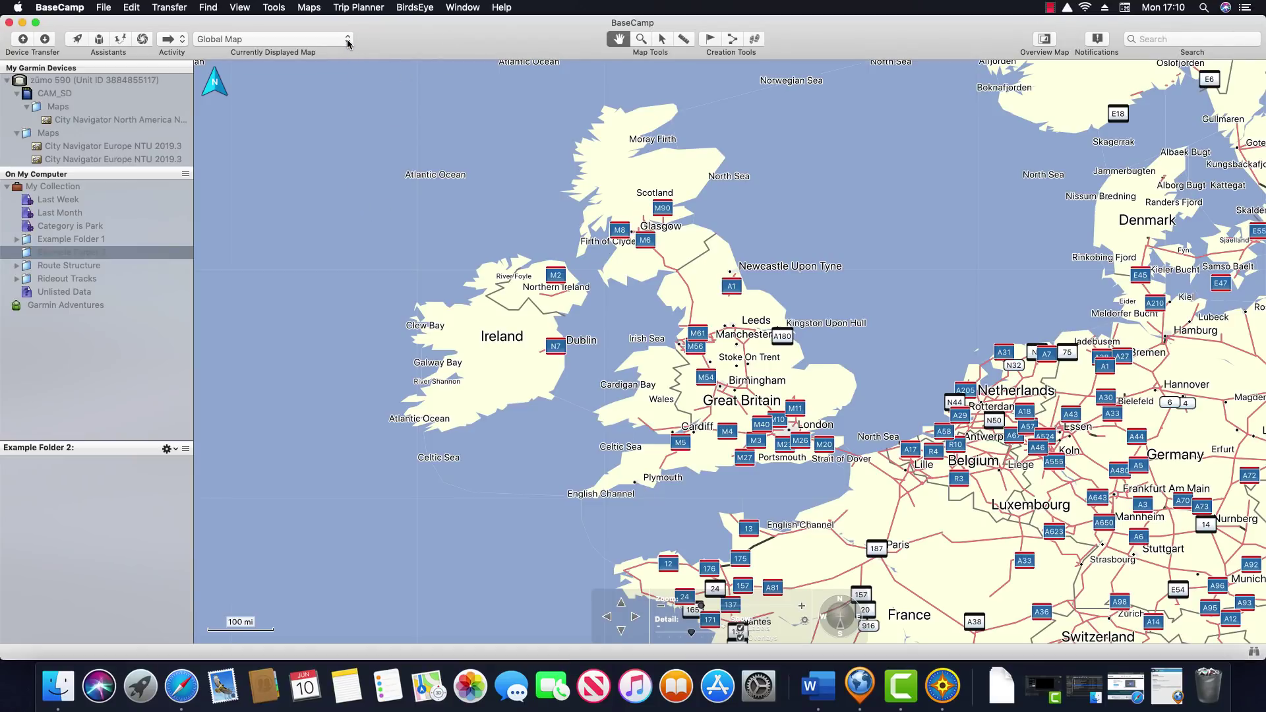
{"action": "left_click", "coordinate": [349, 41]}
{"action": "mouse_move", "coordinate": [348, 1]}
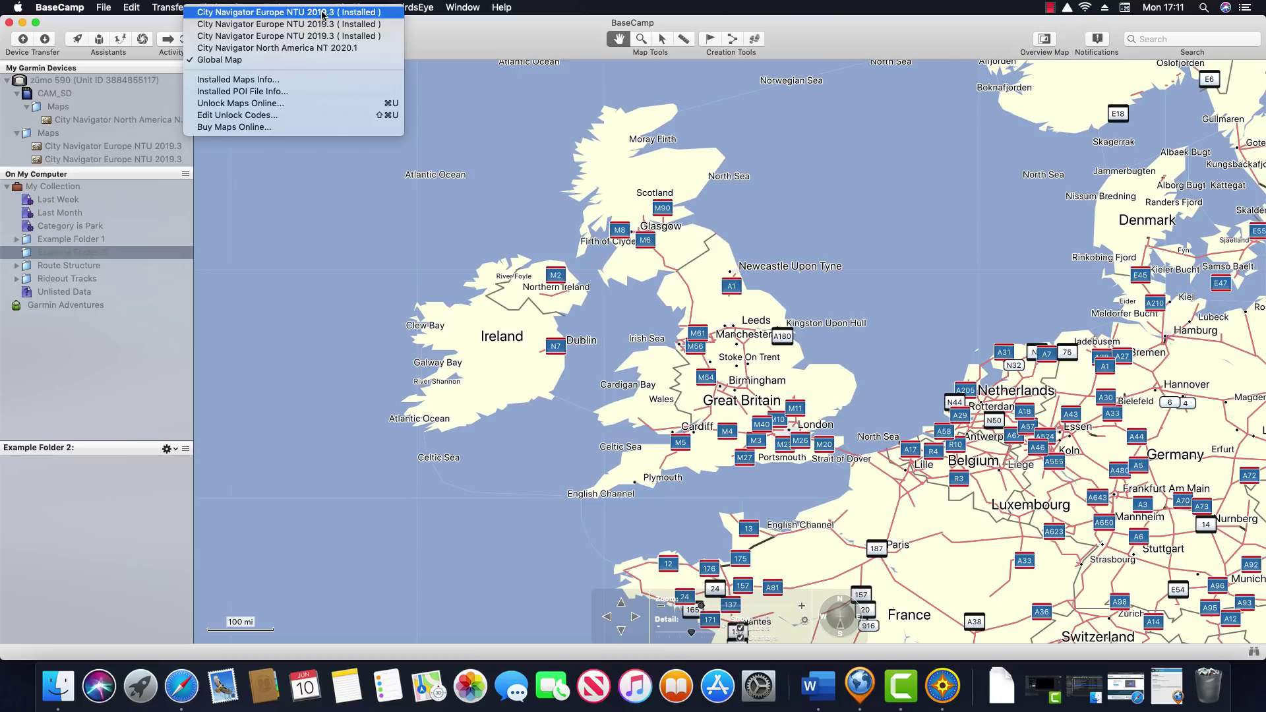
{"action": "left_click", "coordinate": [323, 15]}
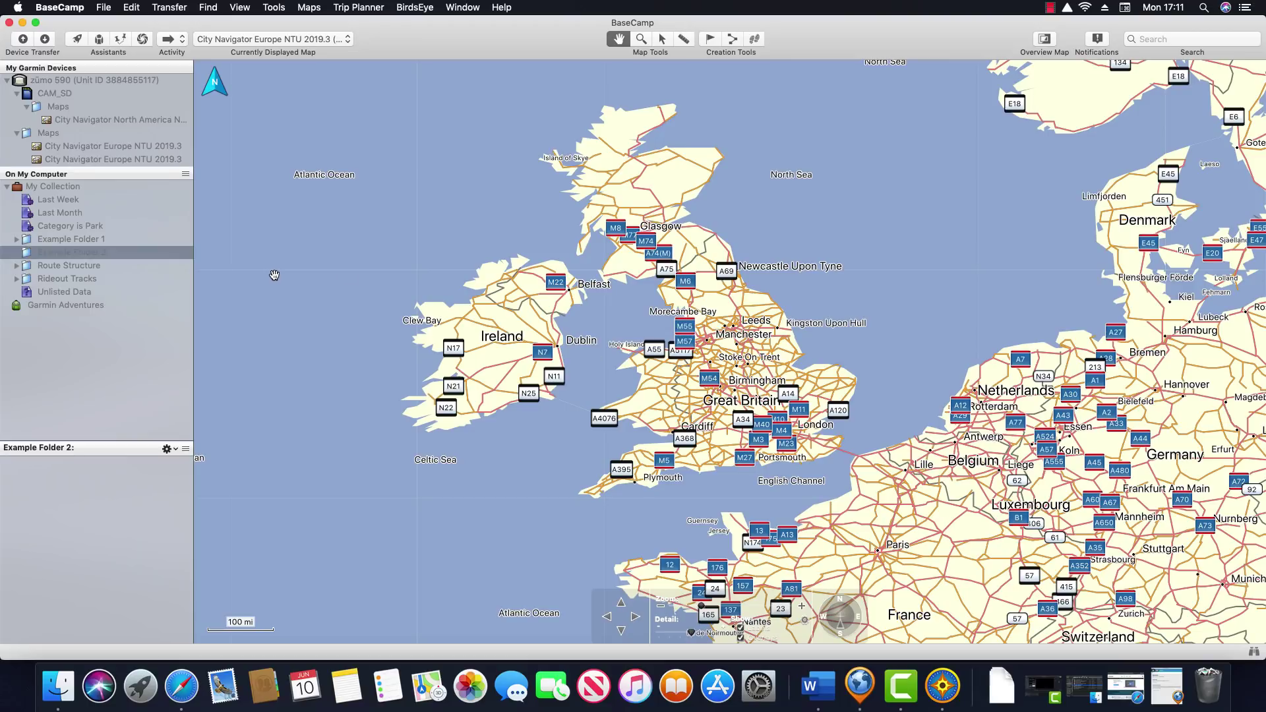
Create a new list folder under My Collection
{"action": "left_click", "coordinate": [53, 186]}
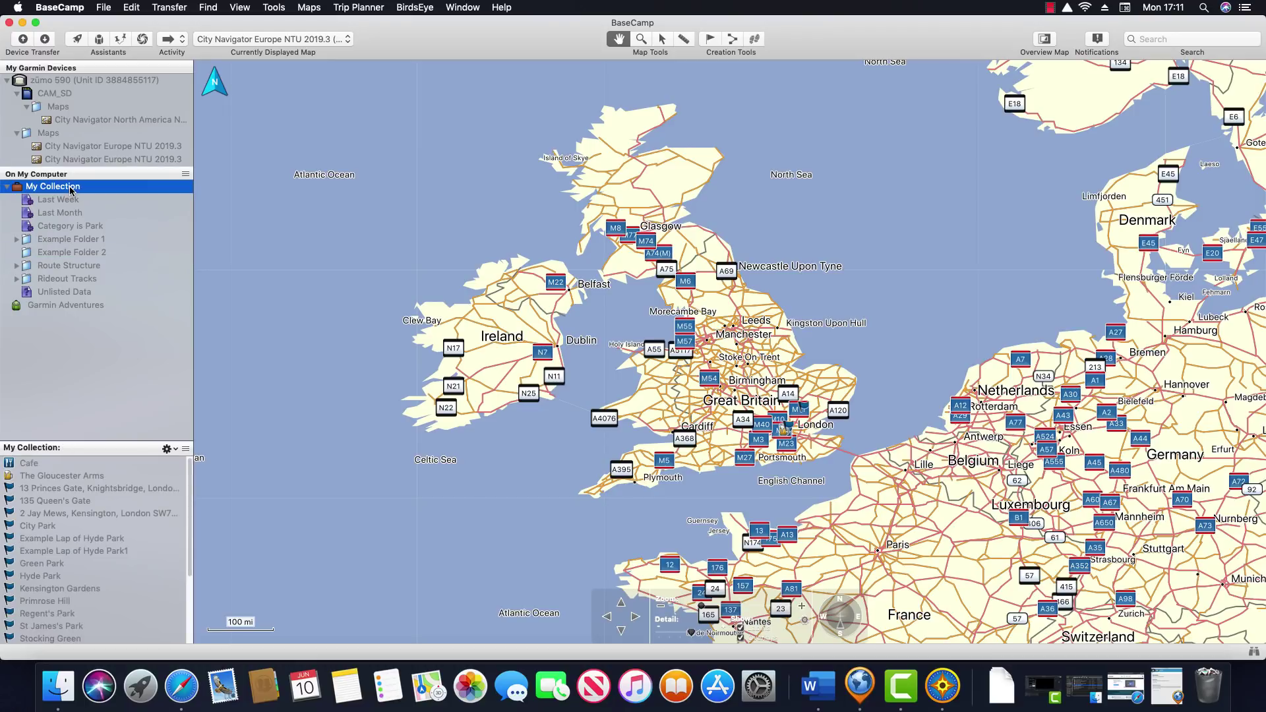
{"action": "right_click", "coordinate": [70, 190]}
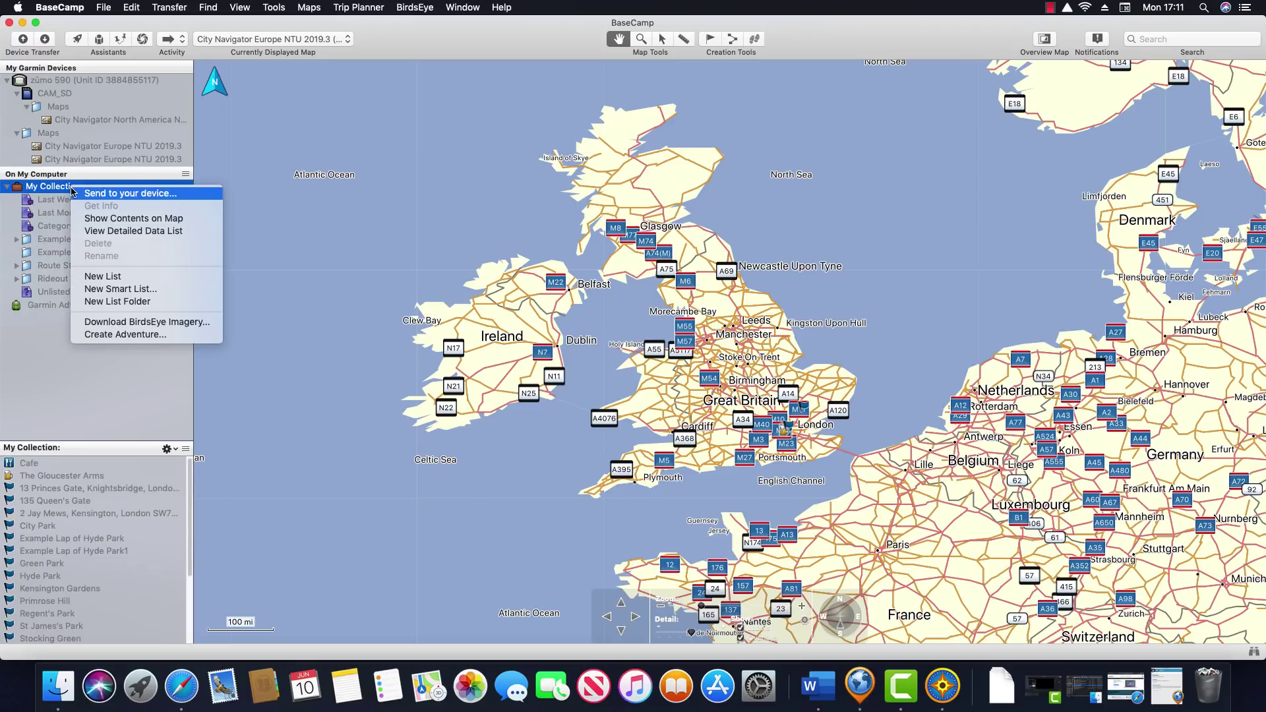
{"action": "left_click", "coordinate": [148, 301]}
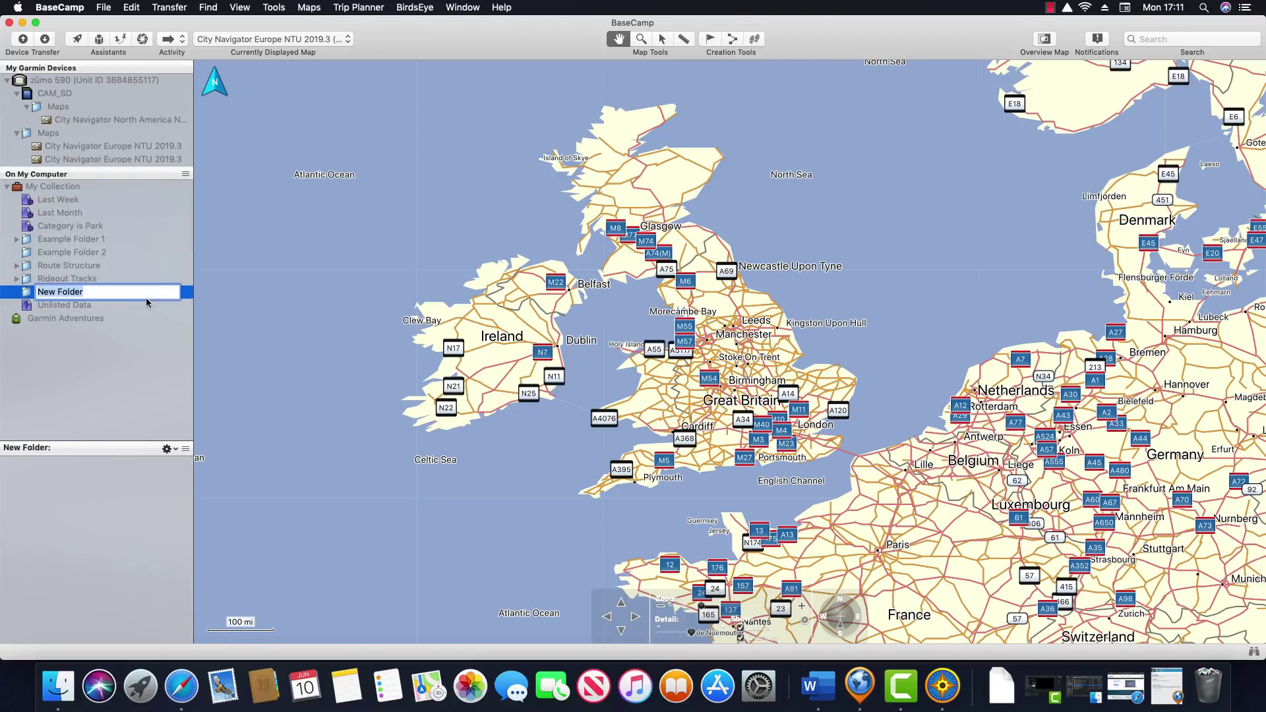
Name the folder 'Google Imported Routes' and import Example Lap of Hyde Park Google Export.kmz into it
{"action": "type", "text": "Google Imported Routes"}
{"action": "key", "text": "Return"}
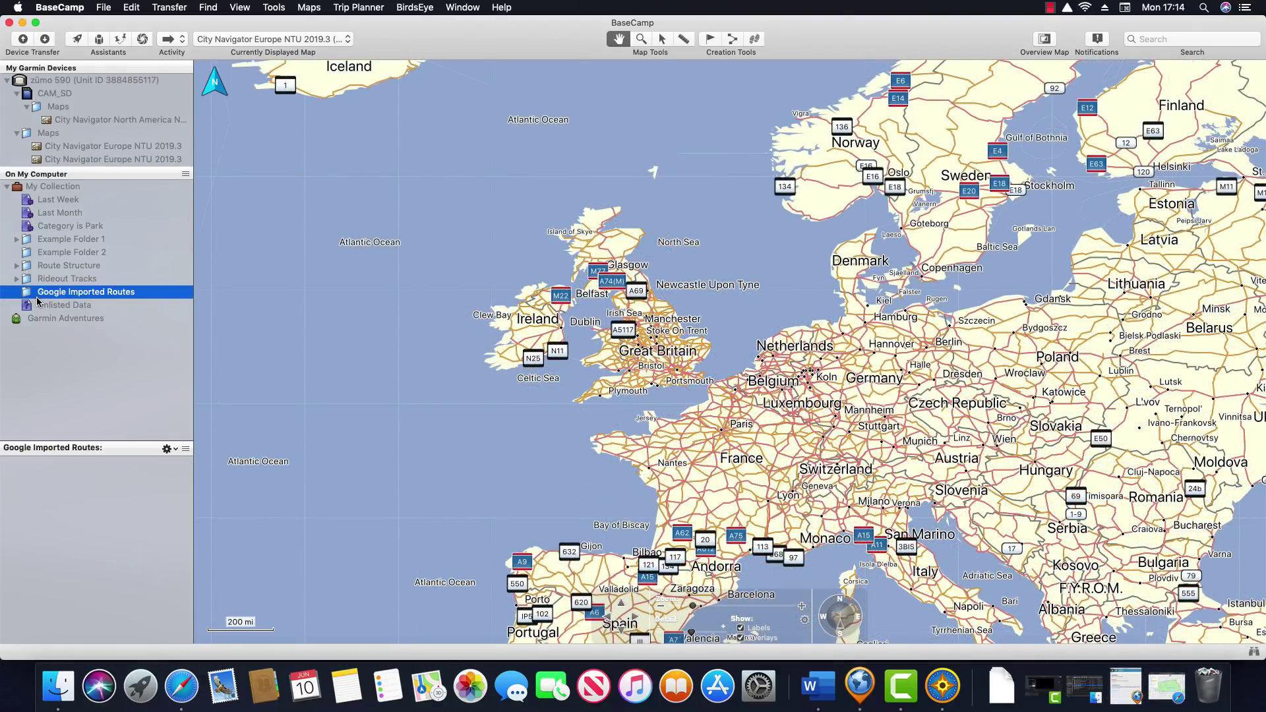
{"action": "left_click", "coordinate": [103, 8]}
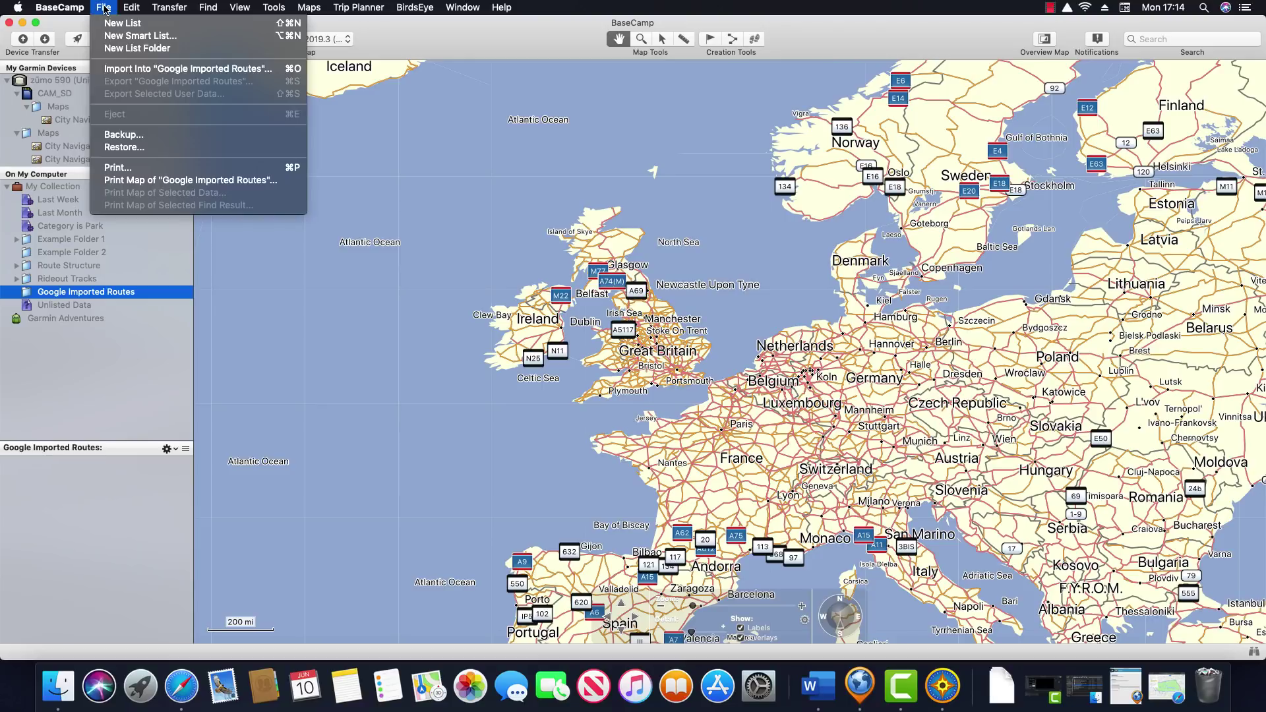
{"action": "left_click", "coordinate": [158, 70]}
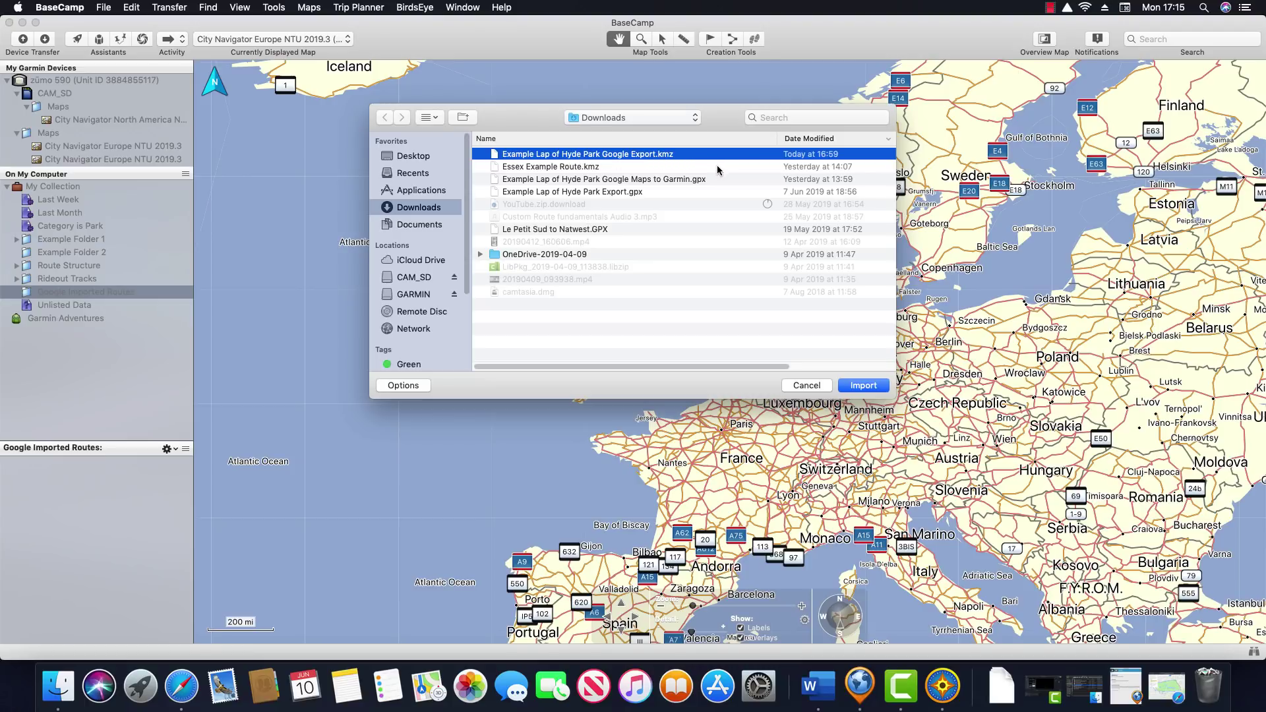
{"action": "left_click", "coordinate": [864, 386]}
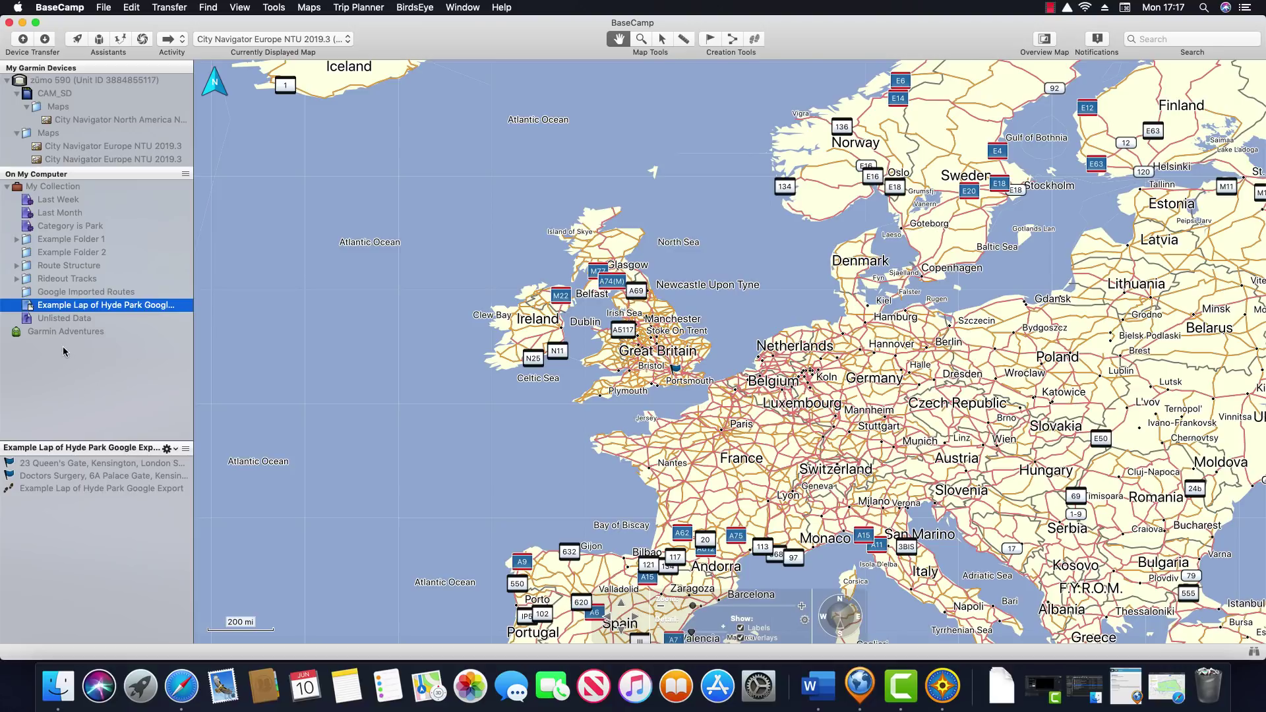
Move the Hyde Park list into Google Imported Routes and show its lap track on the map
{"action": "left_click_drag", "start_coordinate": [56, 310], "coordinate": [68, 295]}
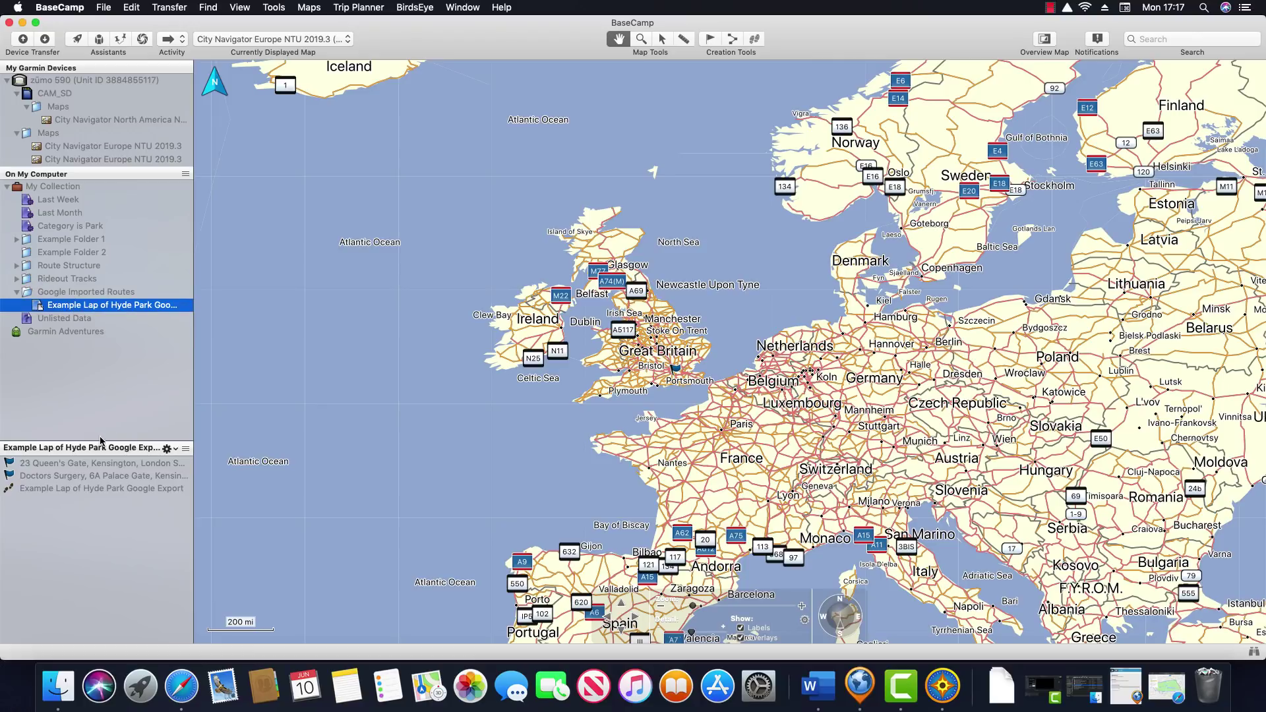
{"action": "left_click", "coordinate": [59, 463]}
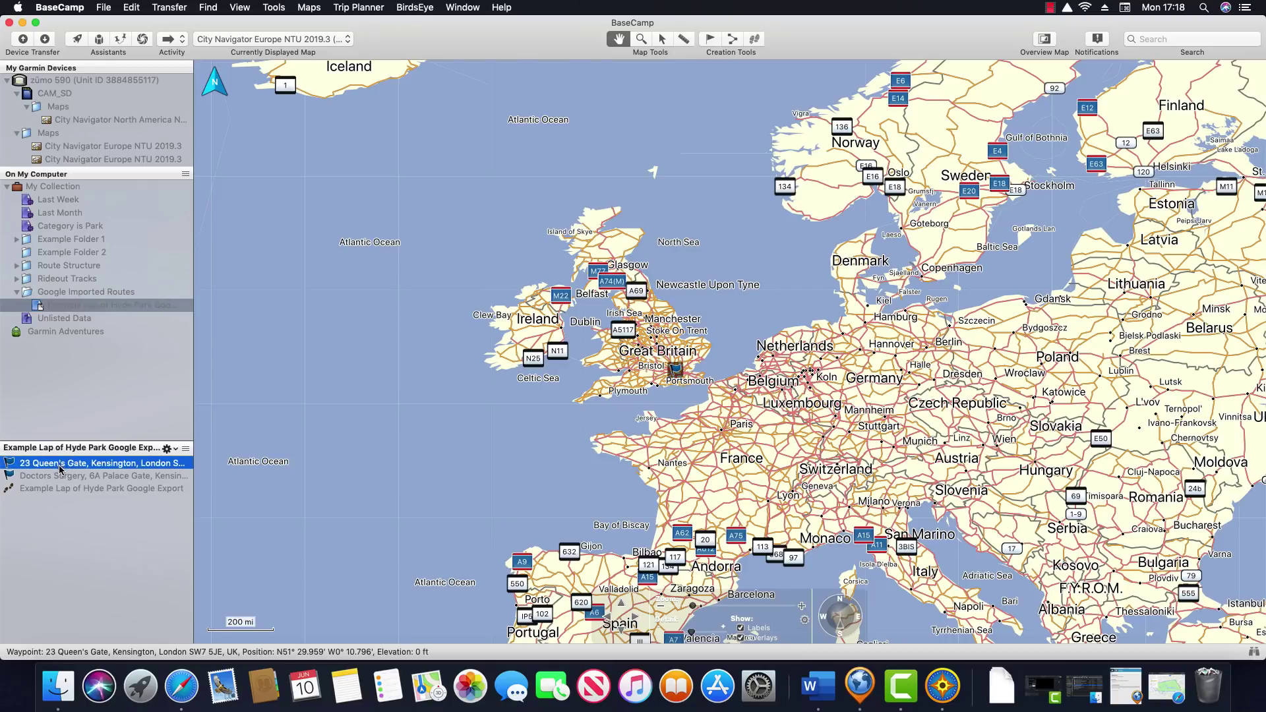
{"action": "left_click", "coordinate": [61, 476]}
{"action": "left_click", "coordinate": [80, 489]}
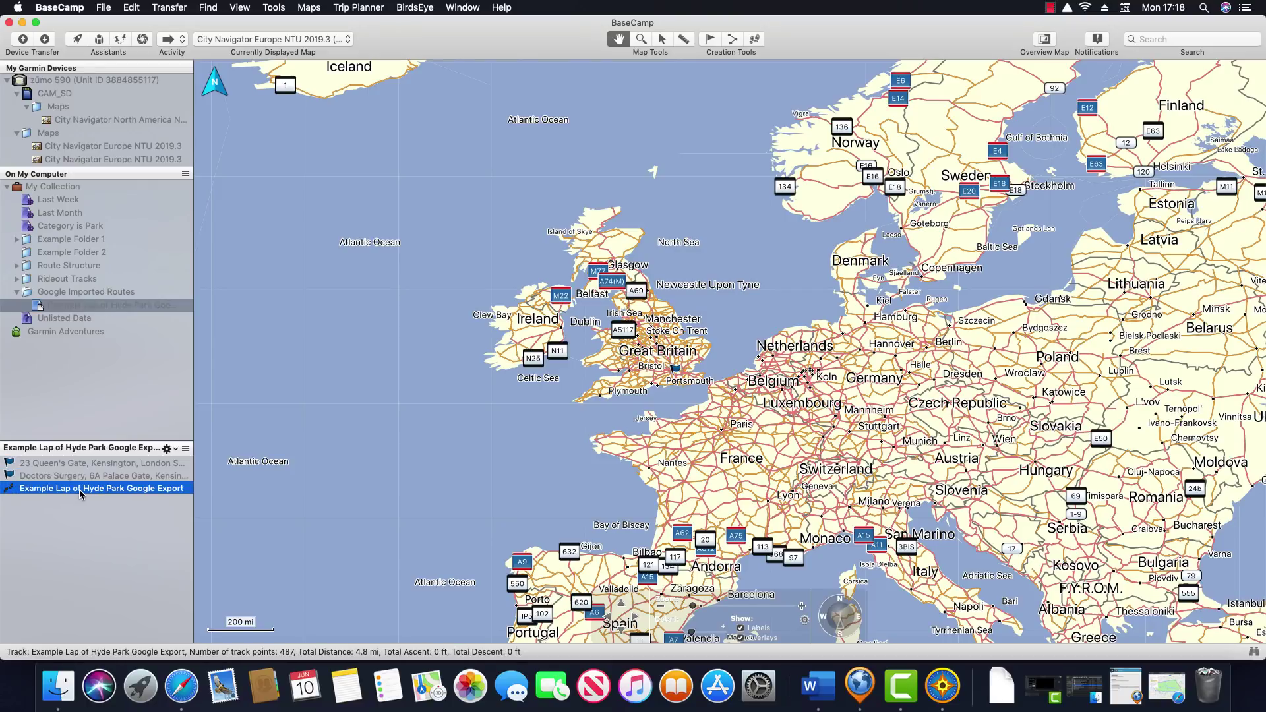
{"action": "right_click", "coordinate": [81, 494]}
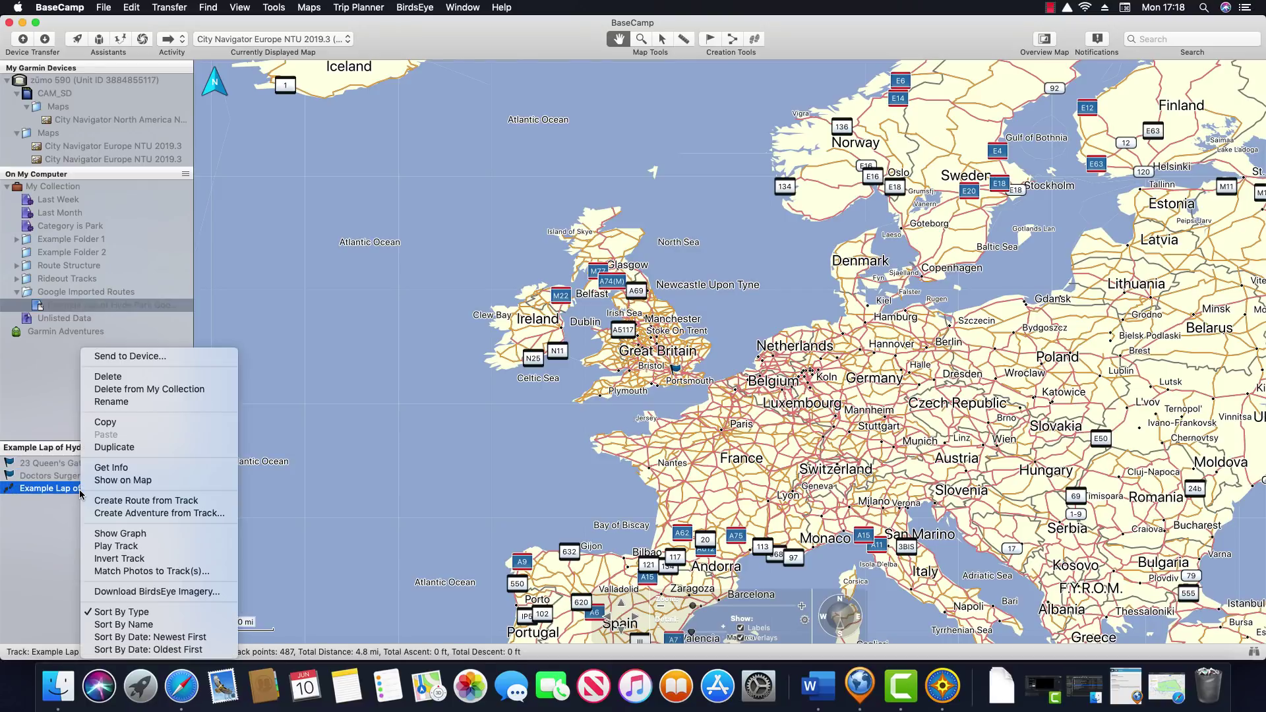
{"action": "left_click", "coordinate": [129, 481]}
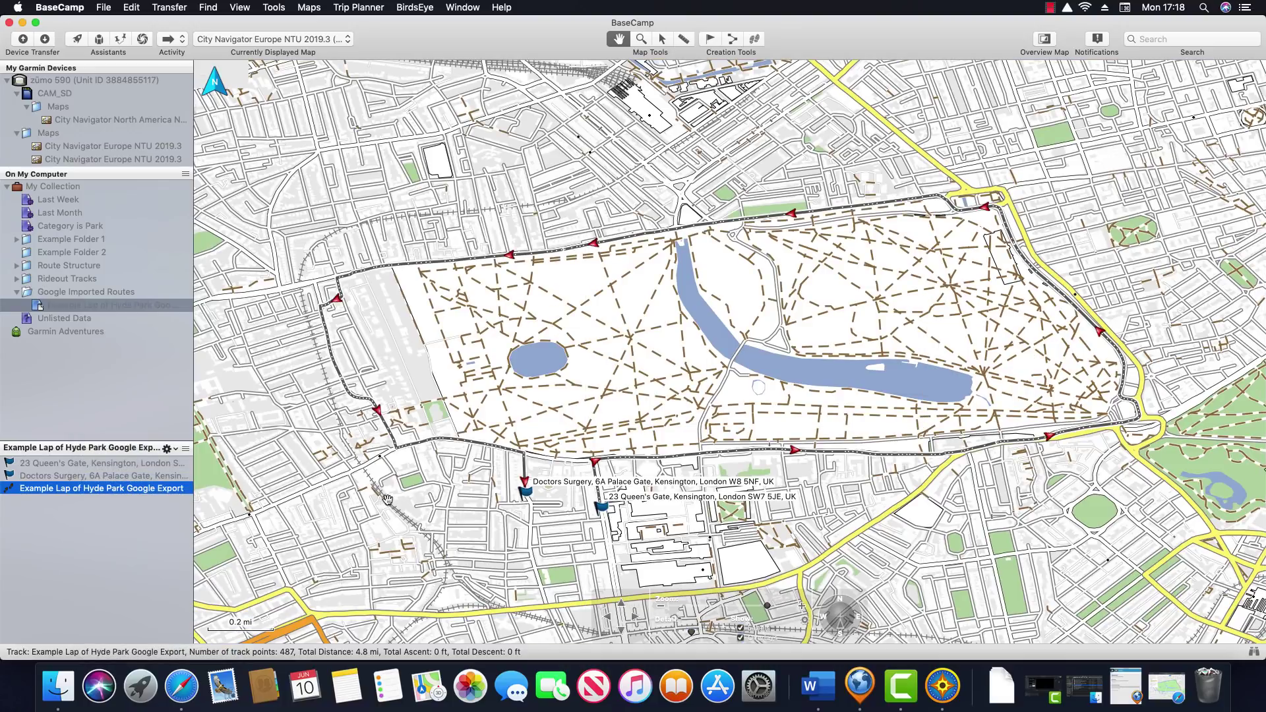
{"action": "left_click", "coordinate": [112, 464]}
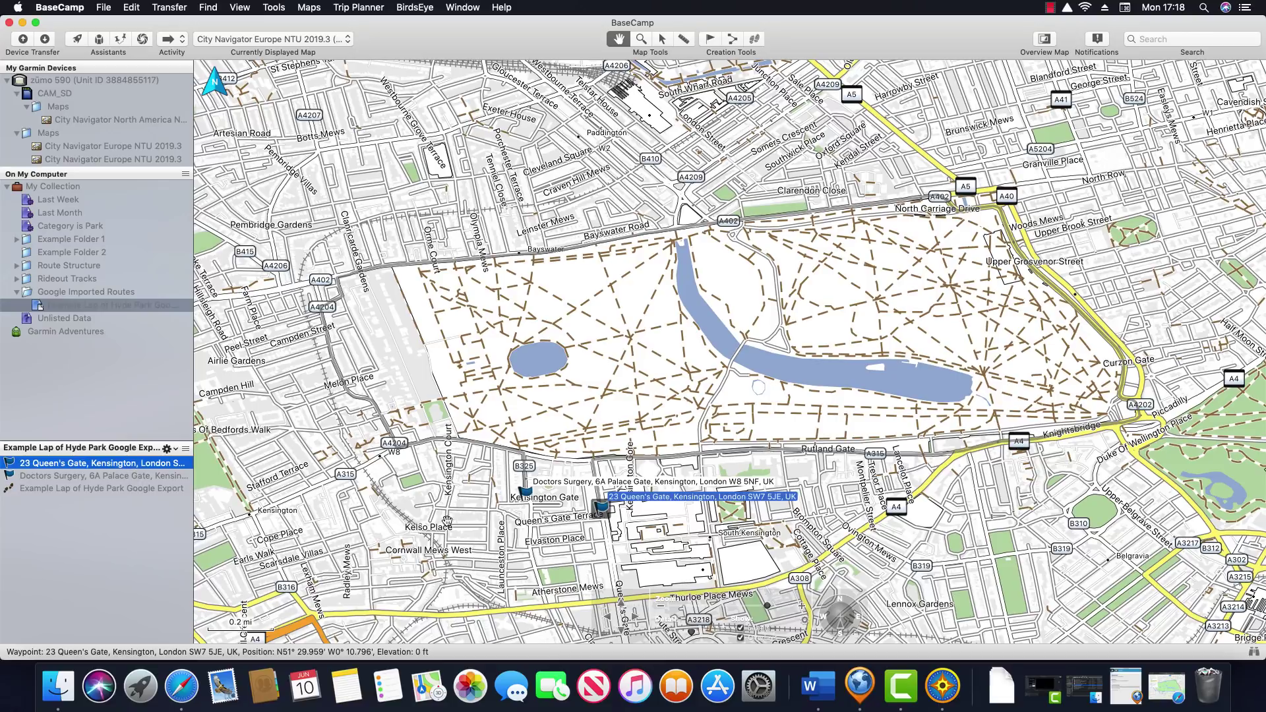
{"action": "left_click", "coordinate": [105, 476]}
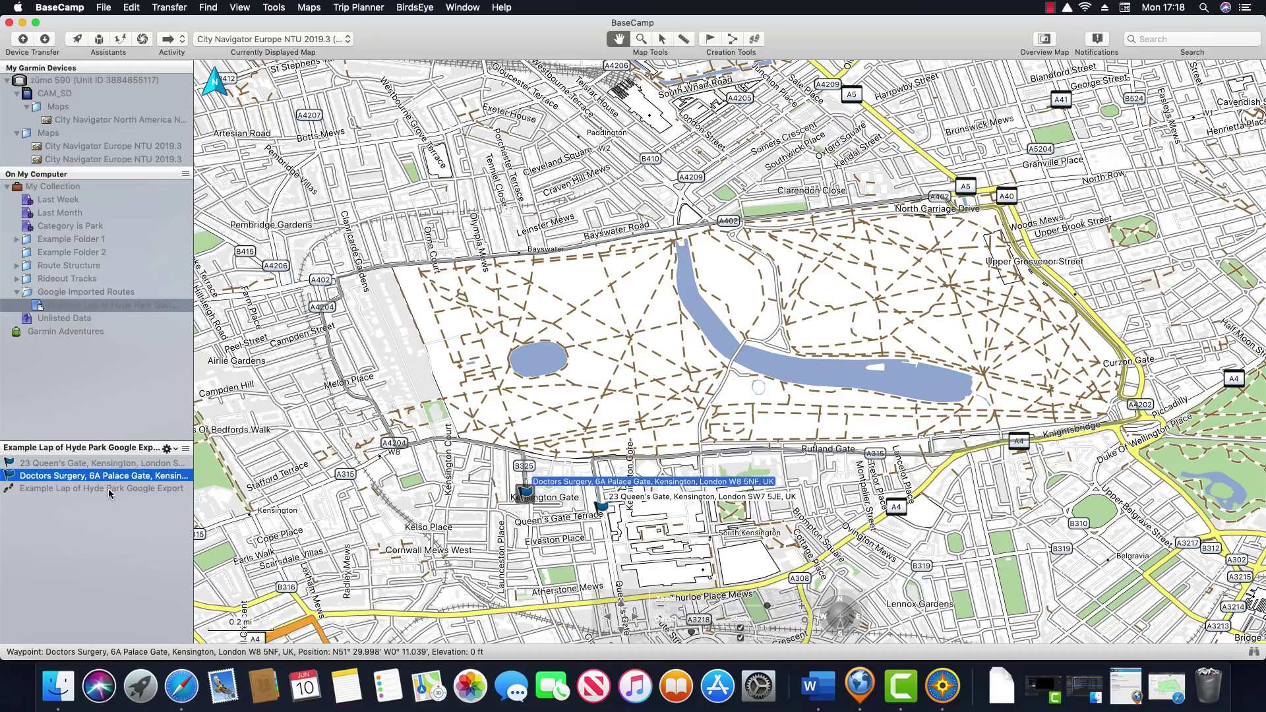
{"action": "left_click", "coordinate": [109, 488]}
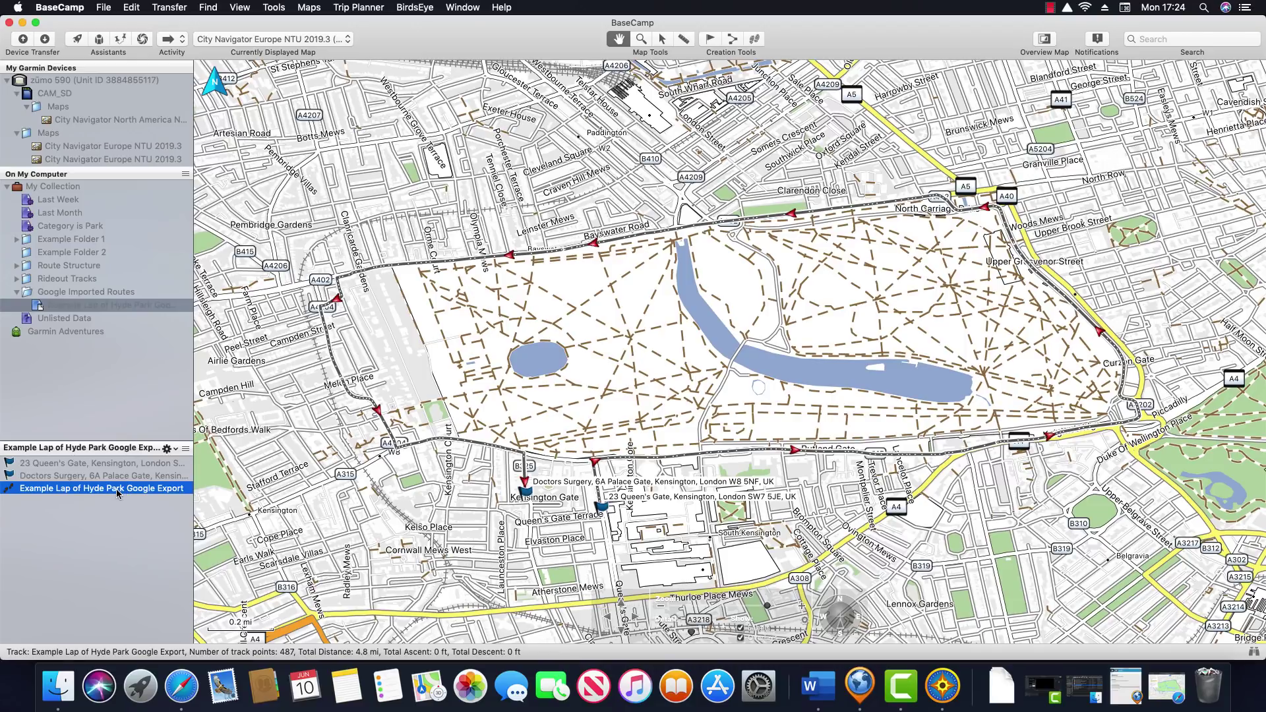
Set the Hyde Park track's activity to Driving and create a route from it
{"action": "double_click", "coordinate": [116, 488]}
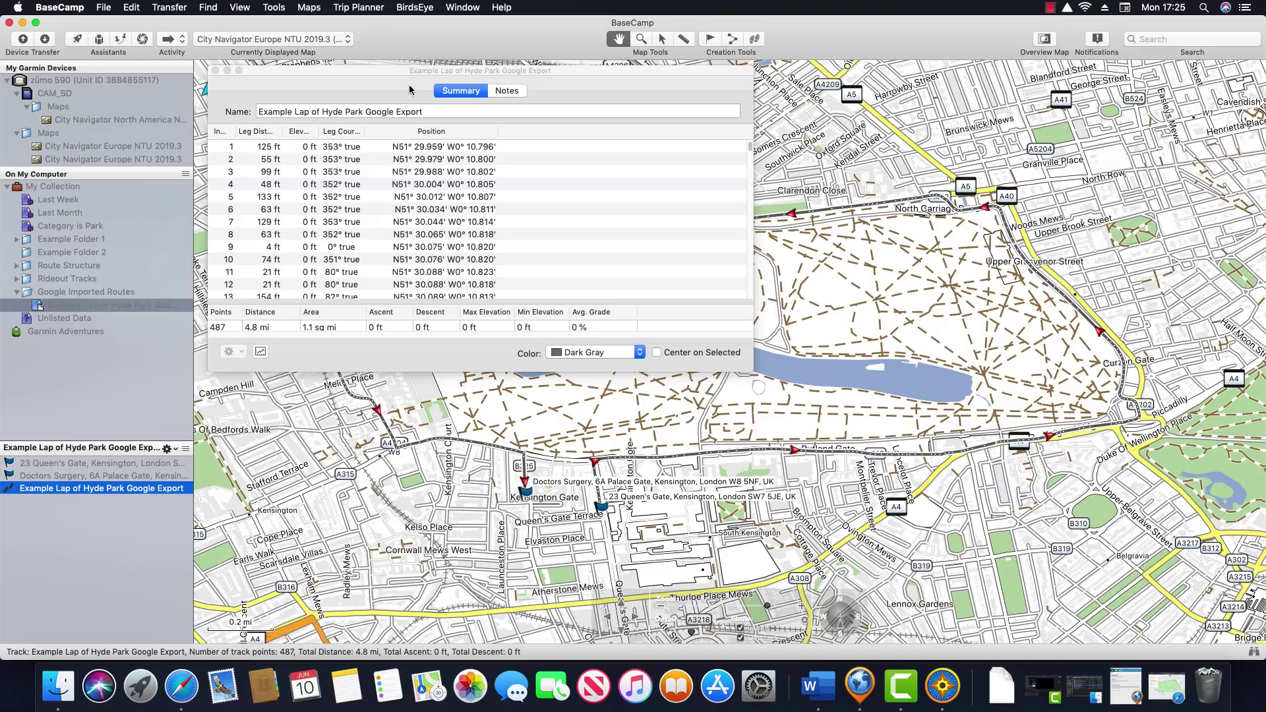
{"action": "left_click", "coordinate": [184, 40]}
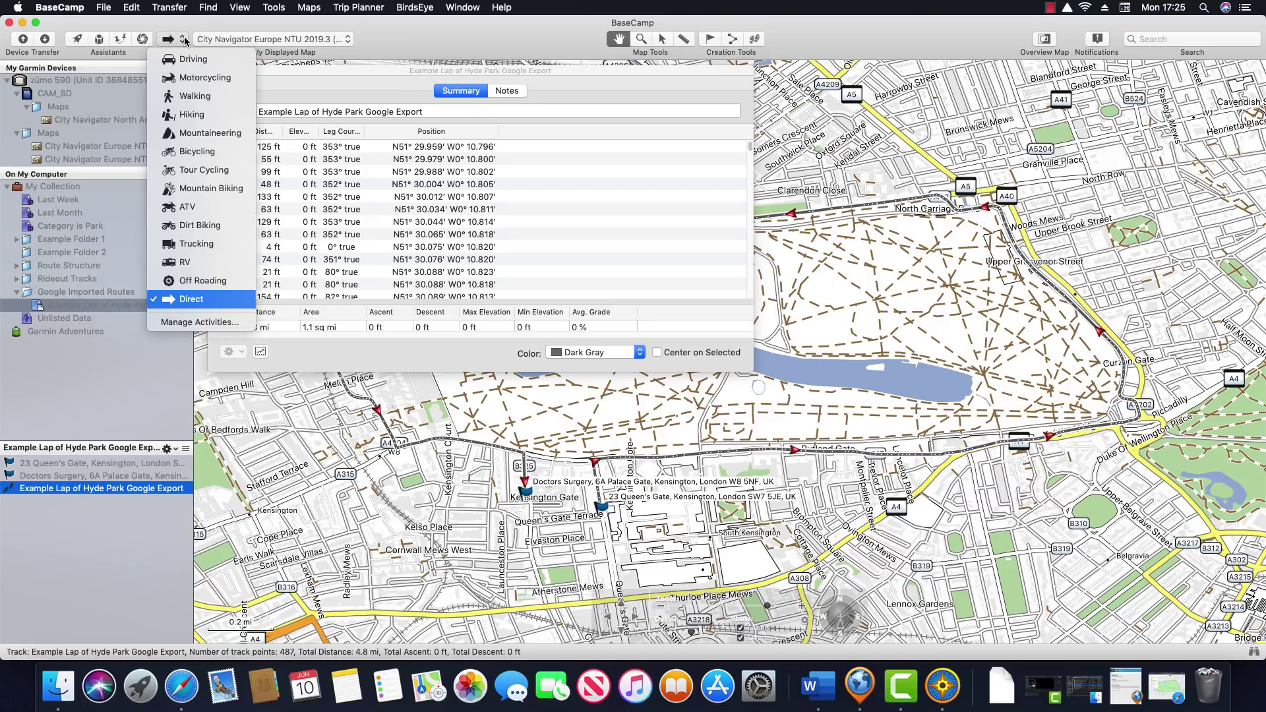
{"action": "left_click", "coordinate": [228, 63]}
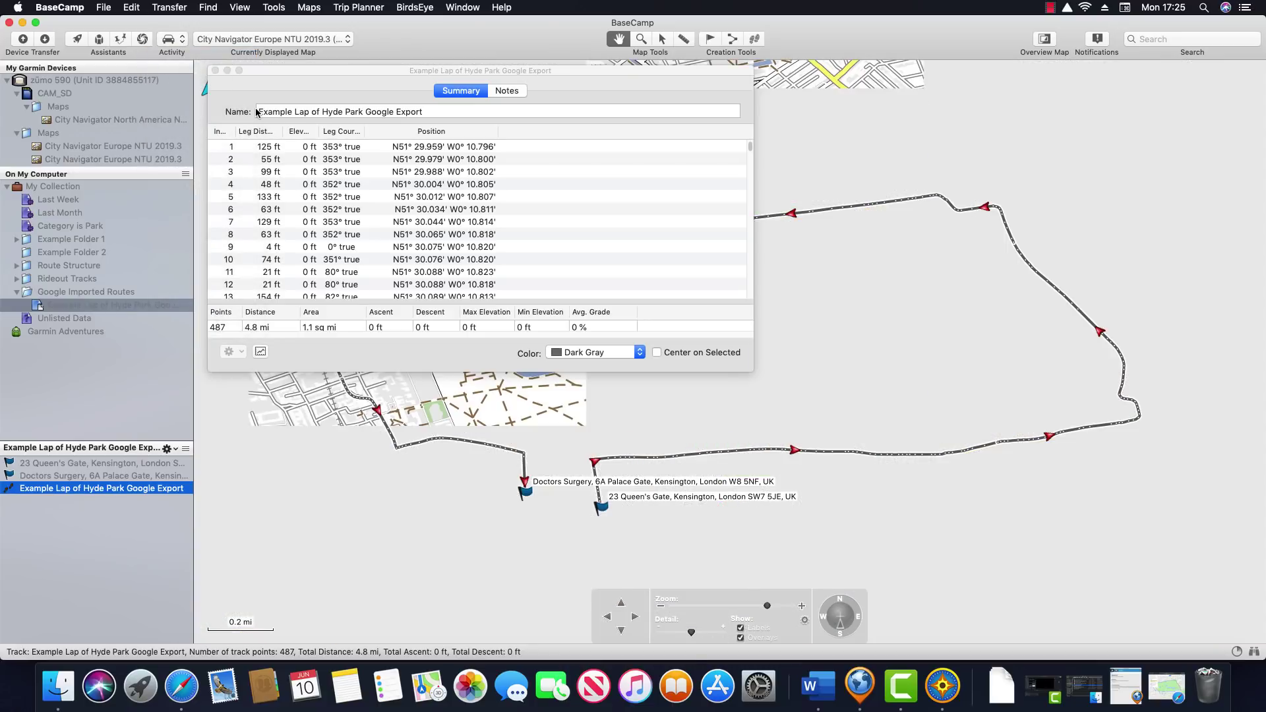
{"action": "left_click", "coordinate": [313, 358]}
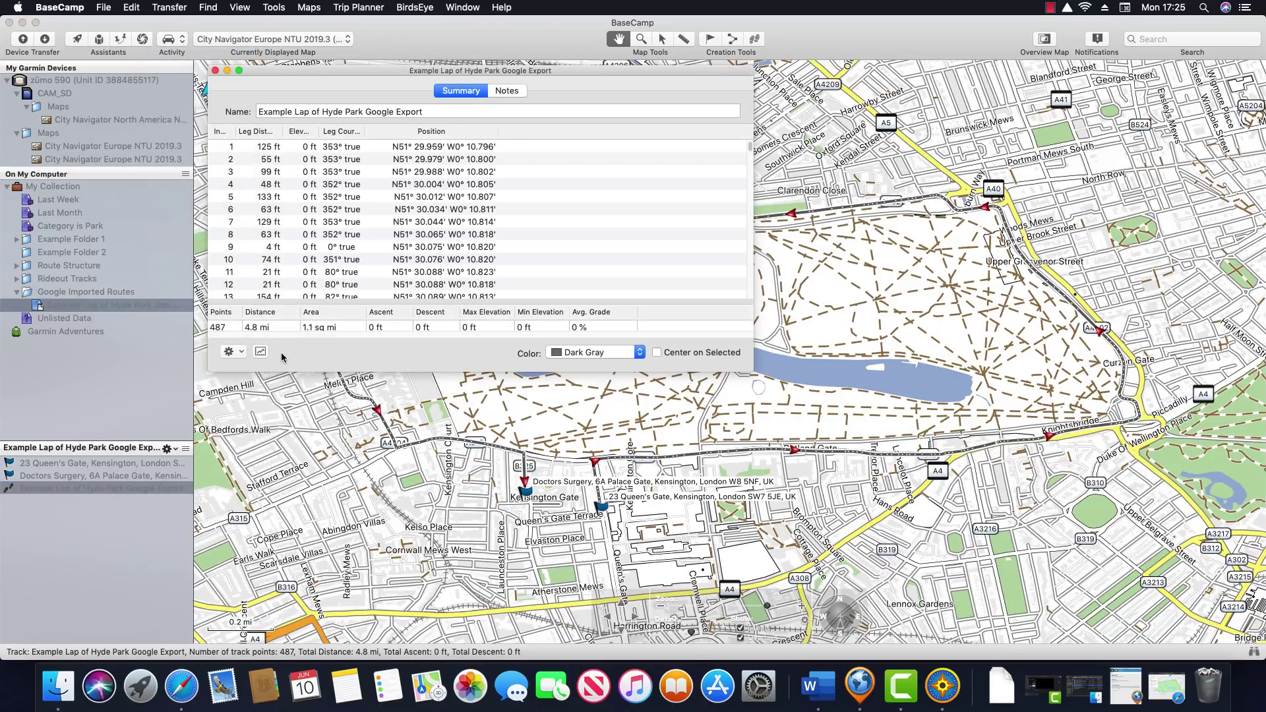
{"action": "left_click", "coordinate": [242, 353]}
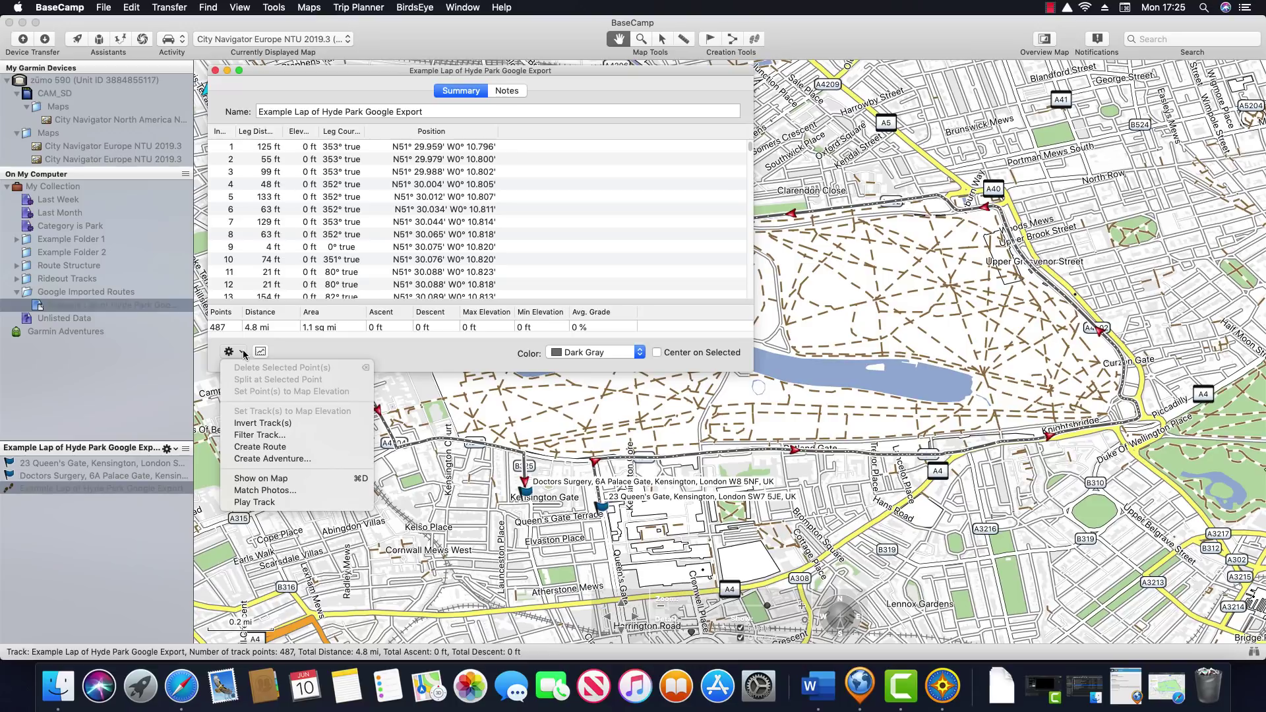
{"action": "left_click", "coordinate": [303, 448]}
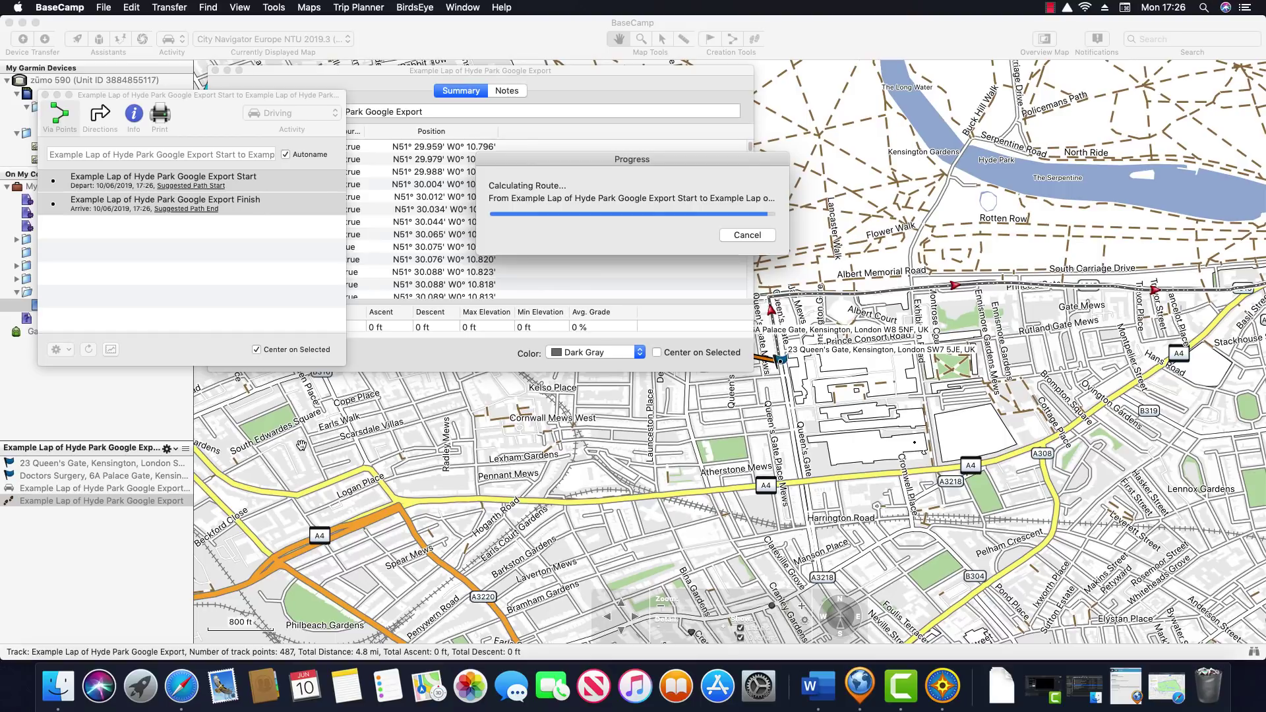
Restart BaseCamp and select the lap's start and Export1 waypoints plus its route
{"action": "key", "text": "super+q"}
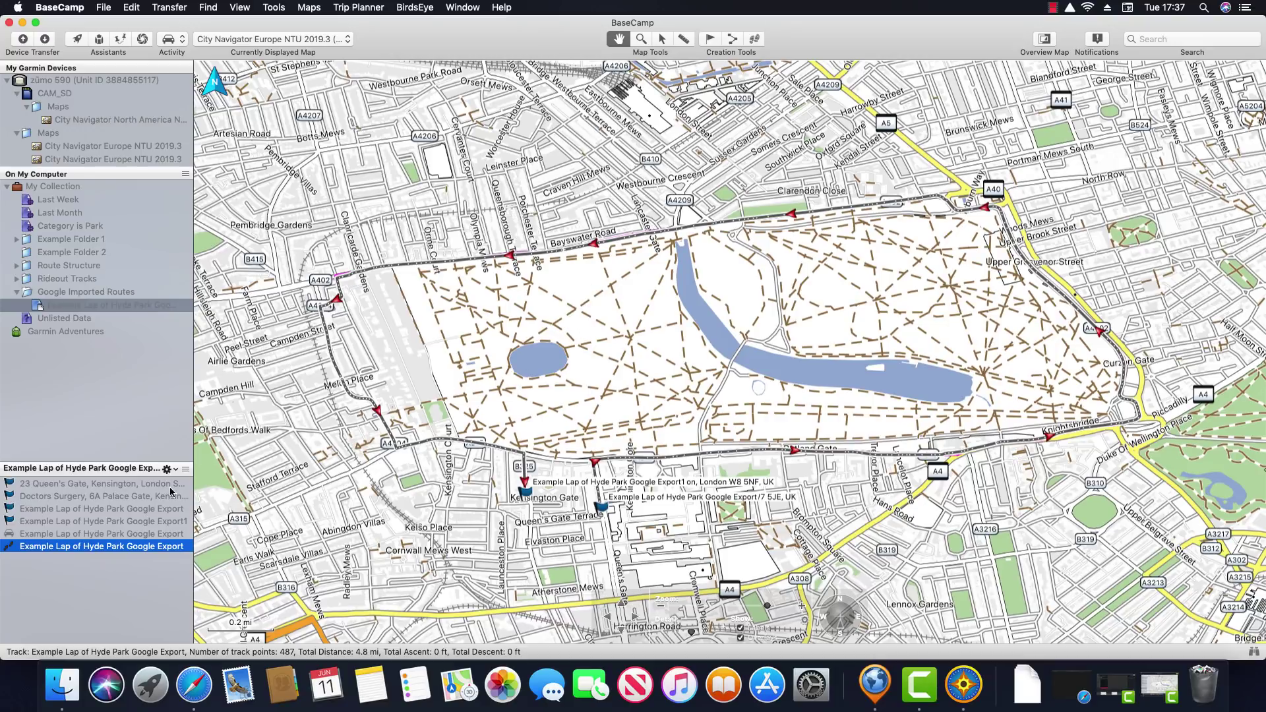
{"action": "left_click", "coordinate": [106, 512]}
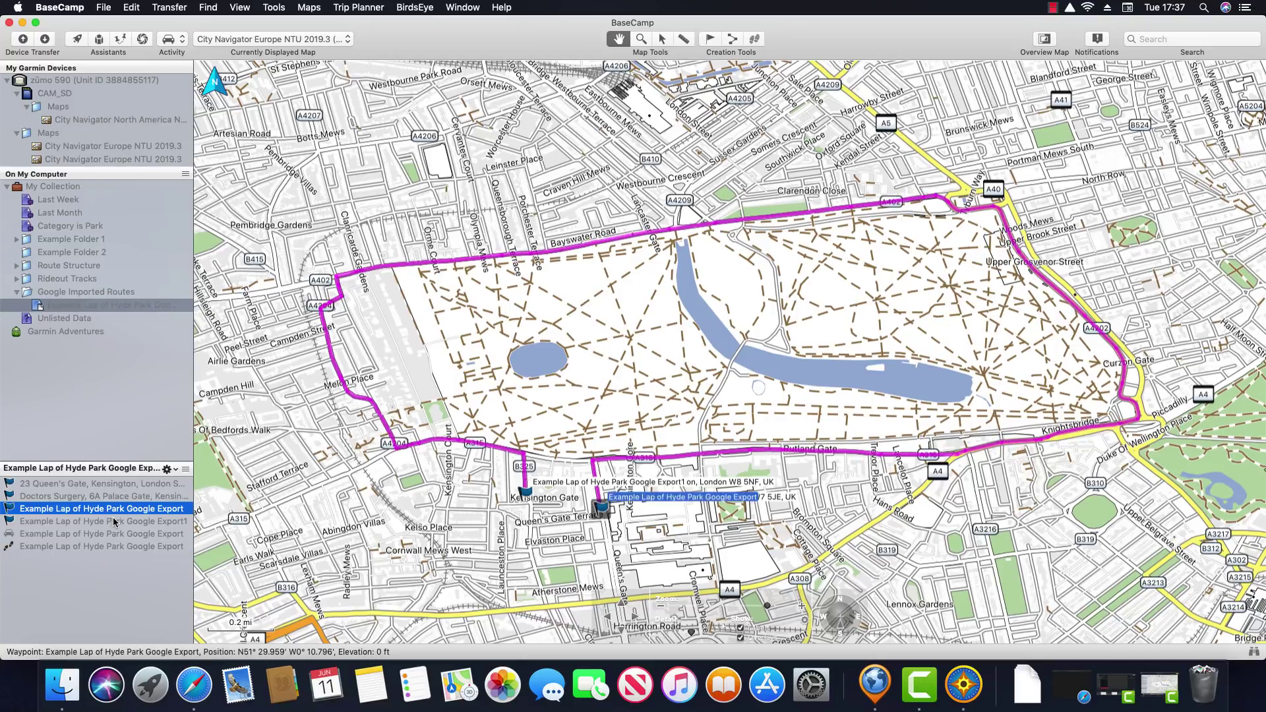
{"action": "left_click", "coordinate": [117, 522]}
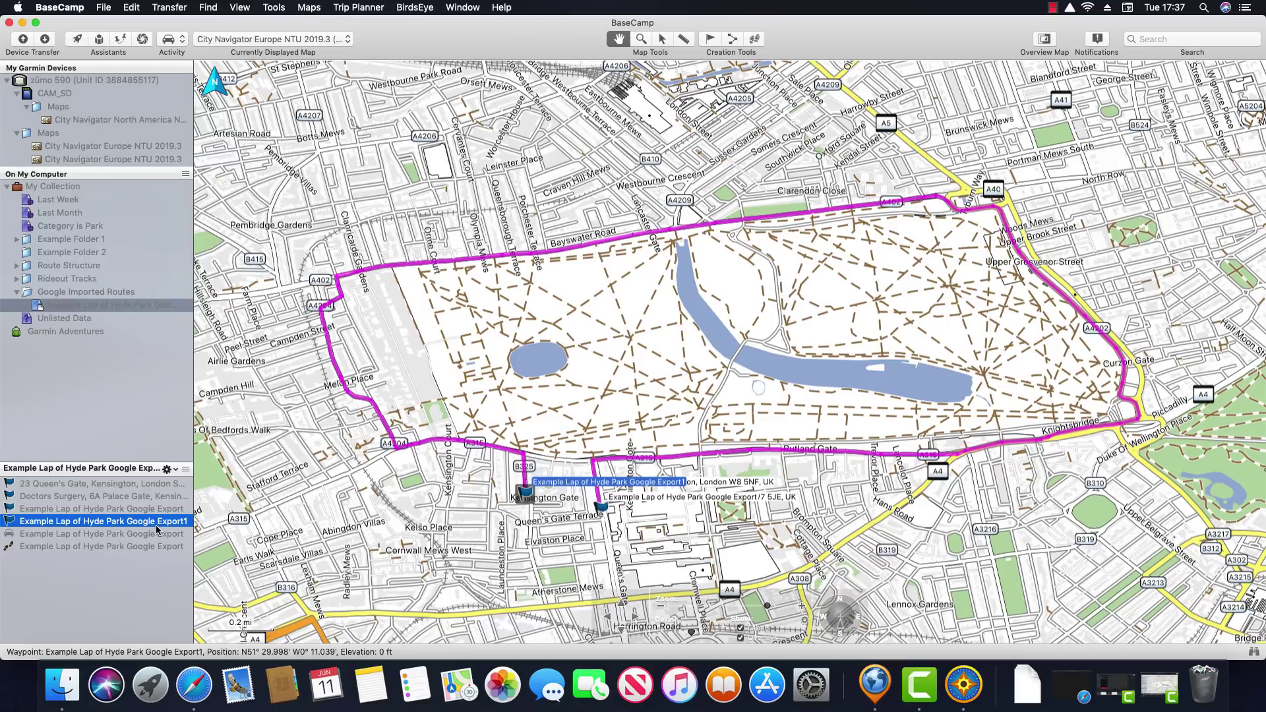
{"action": "left_click", "coordinate": [101, 534]}
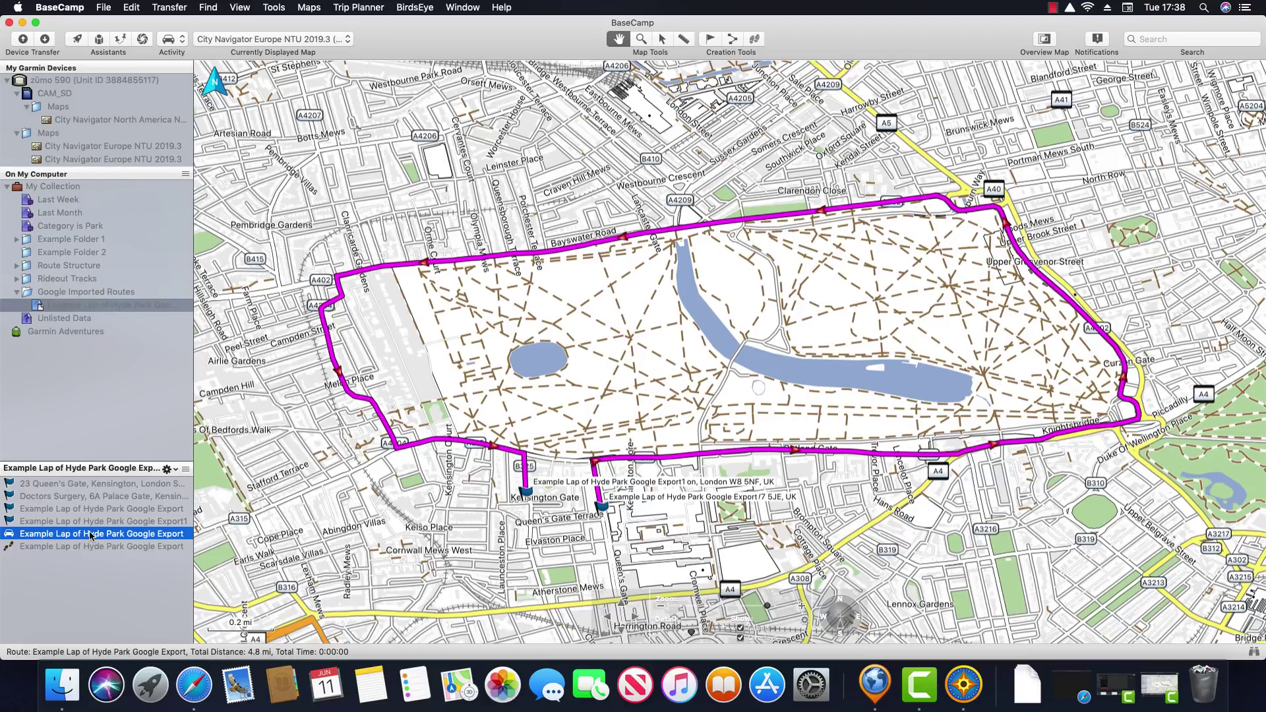
Check the route's via points in its properties window, then close it
{"action": "double_click", "coordinate": [91, 536]}
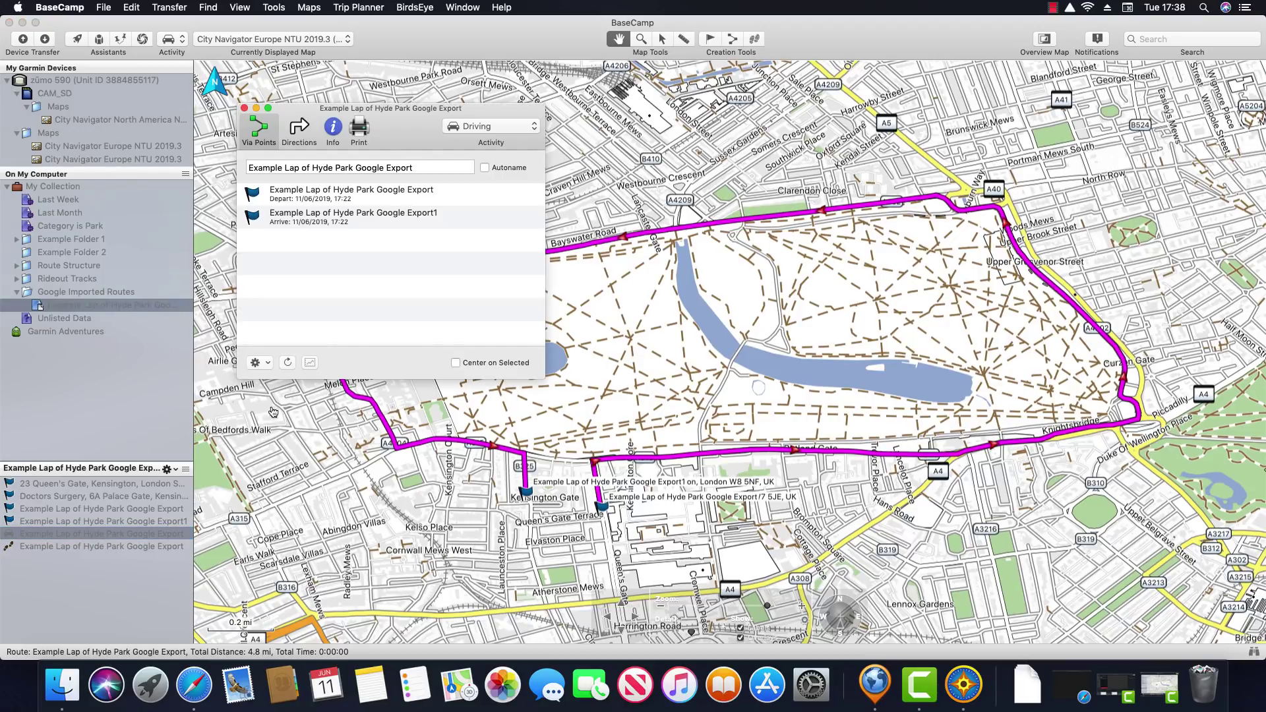
{"action": "left_click", "coordinate": [380, 198]}
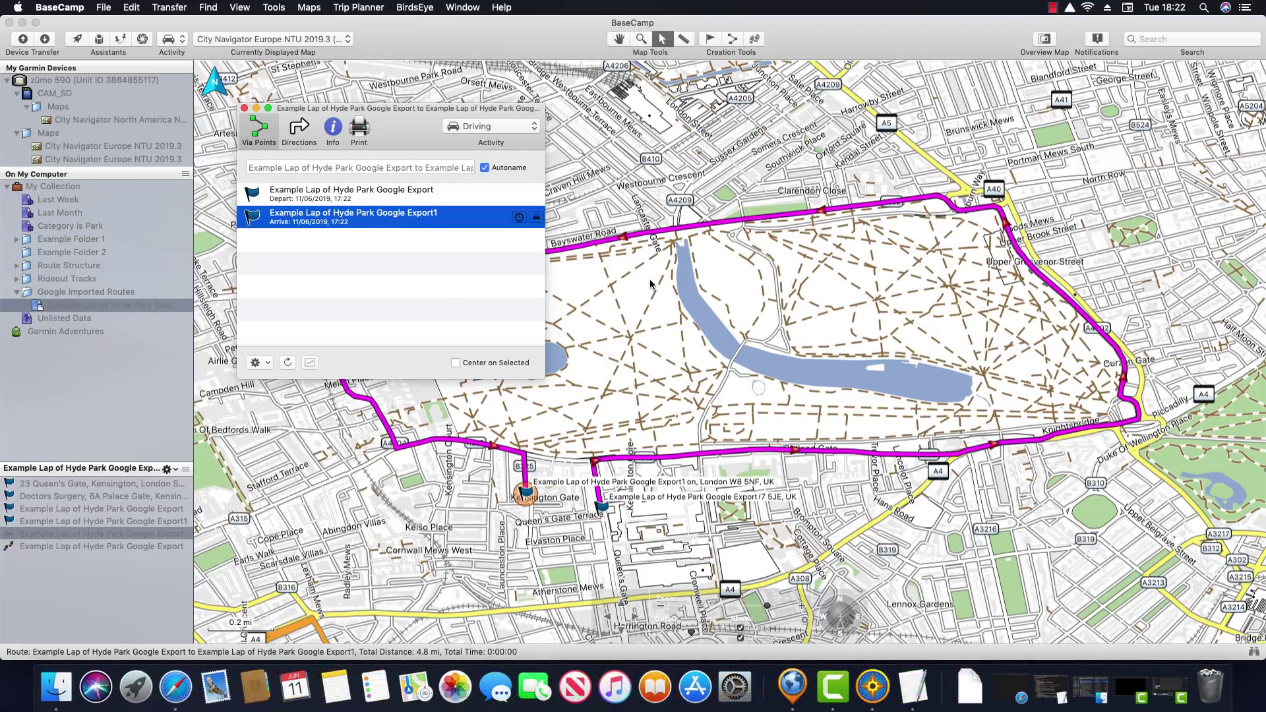
{"action": "mouse_move", "coordinate": [650, 284]}
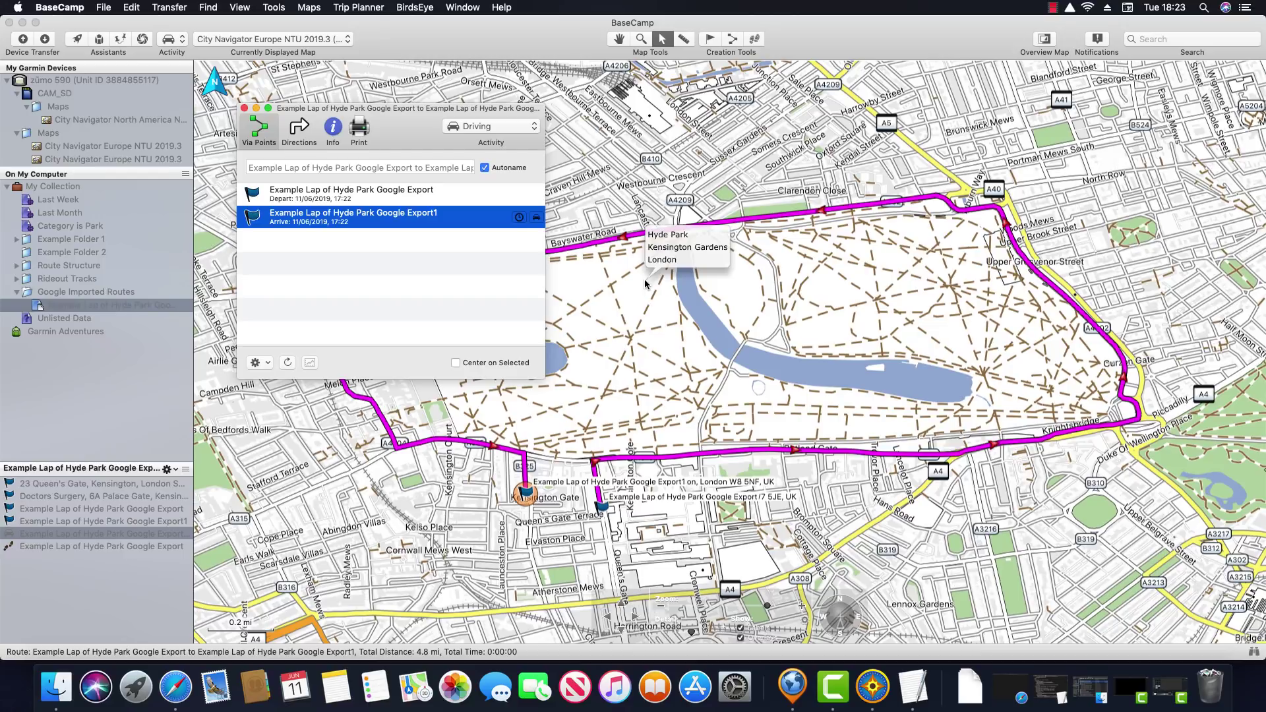
{"action": "left_click", "coordinate": [244, 108]}
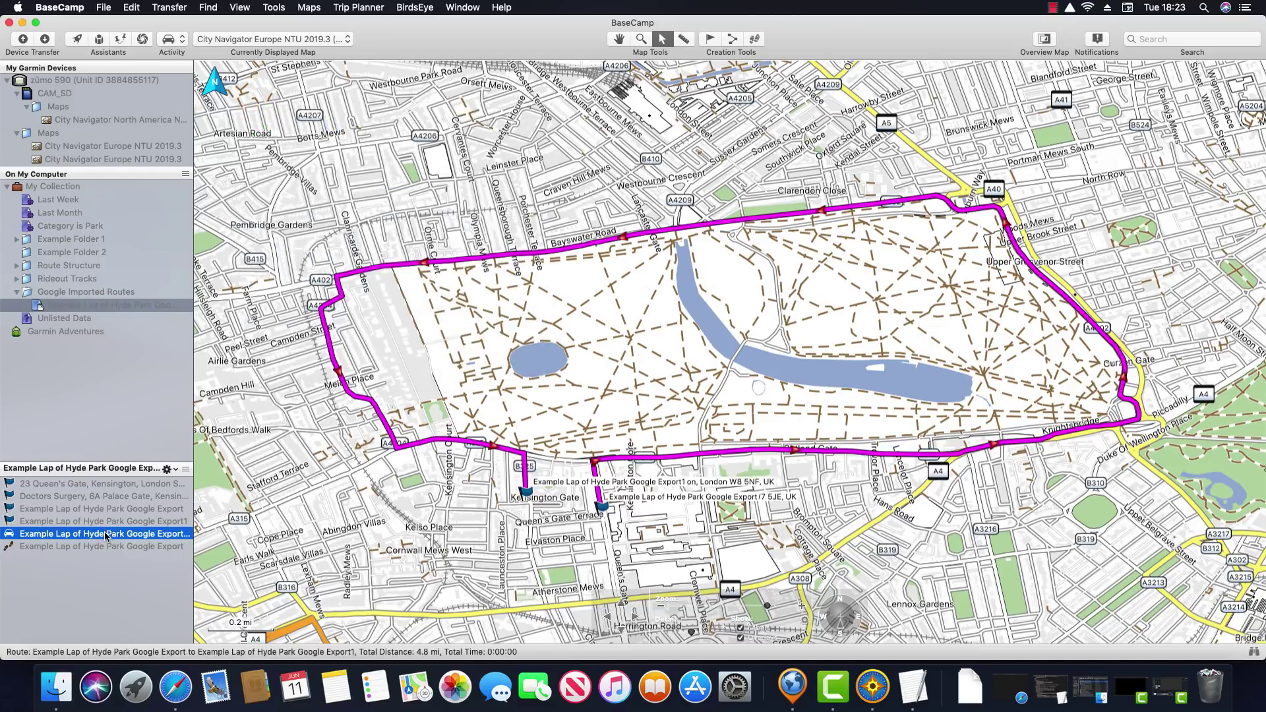
Export the selected Hyde Park route as GPX v1.1 to Documents and open Finder
{"action": "left_click", "coordinate": [104, 7]}
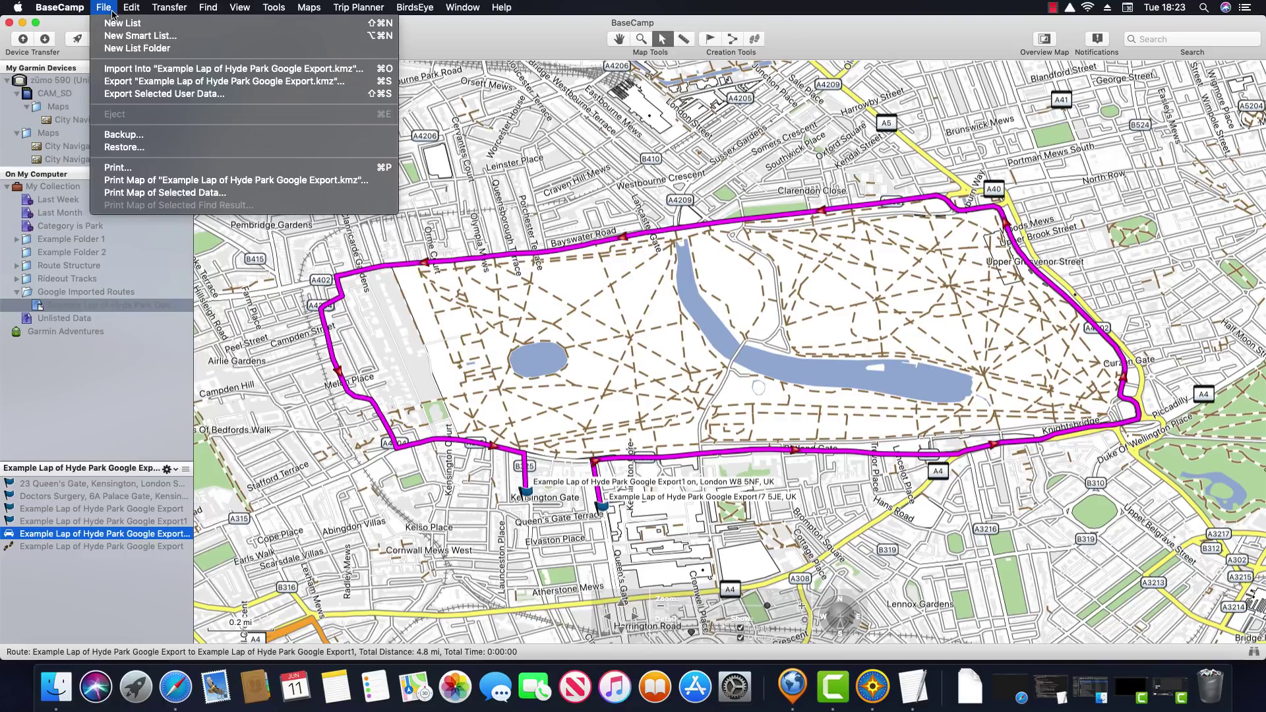
{"action": "left_click", "coordinate": [239, 96]}
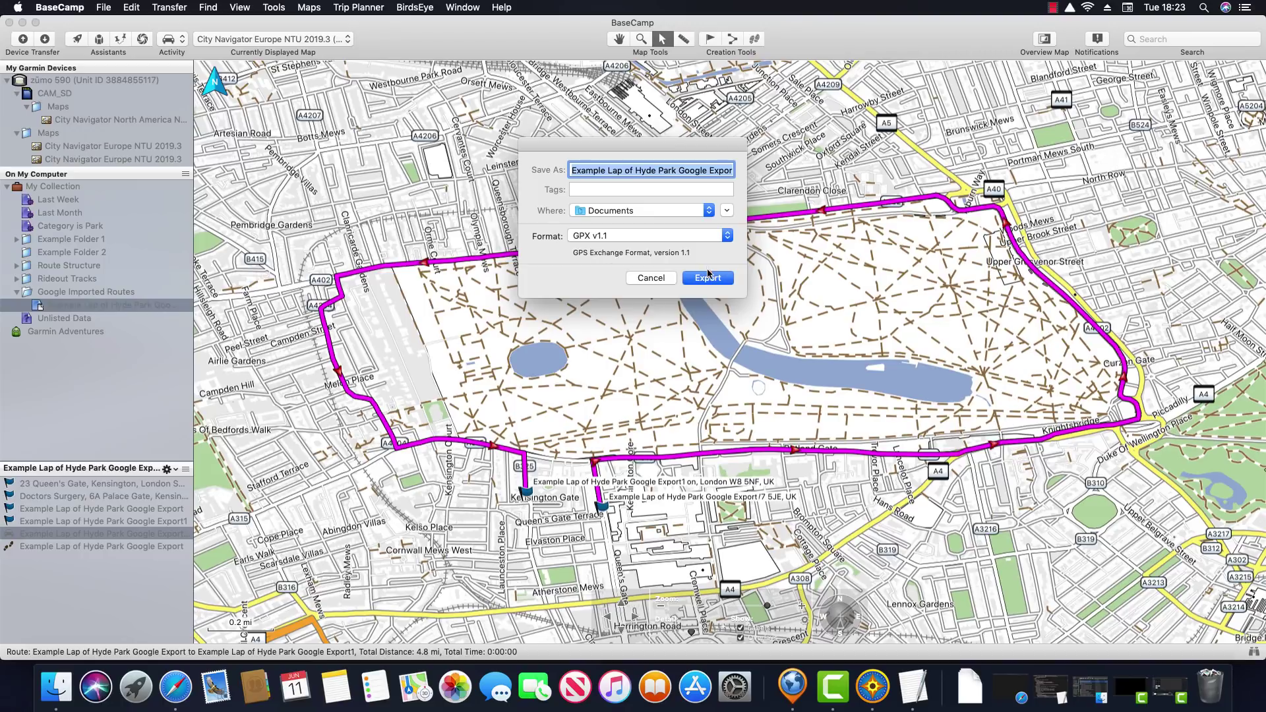
{"action": "left_click", "coordinate": [706, 278]}
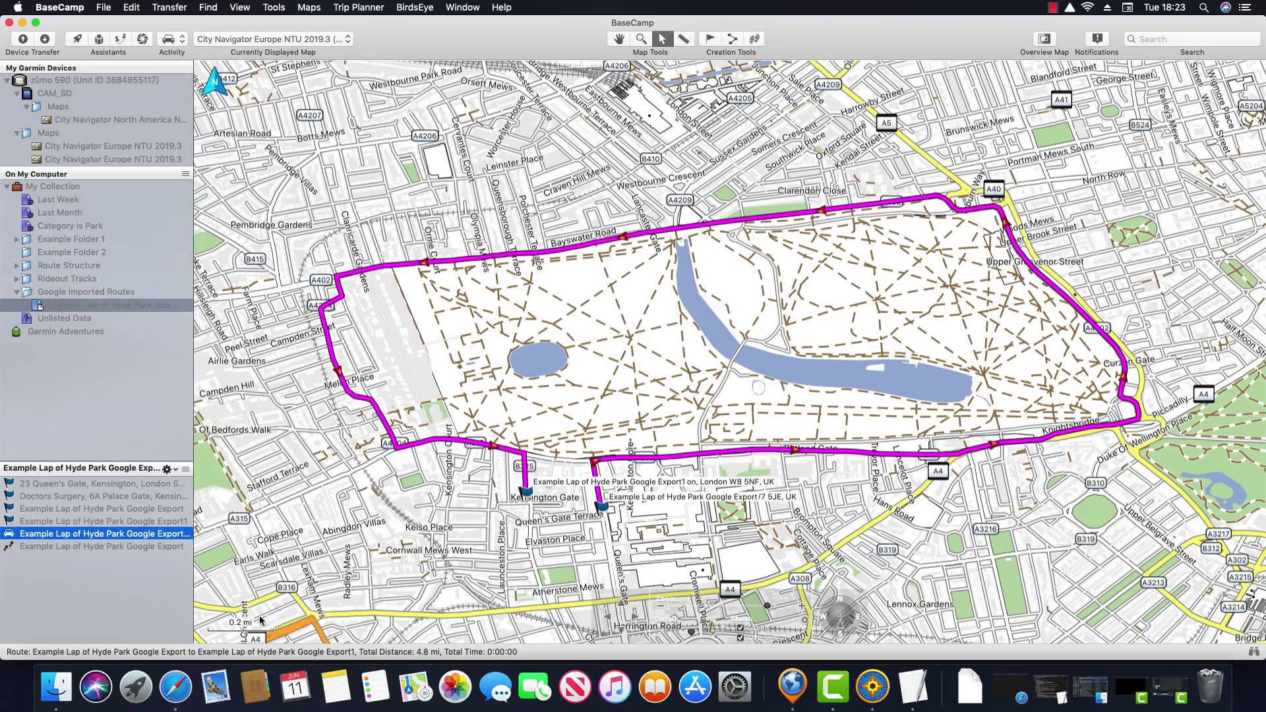
{"action": "left_click", "coordinate": [64, 692]}
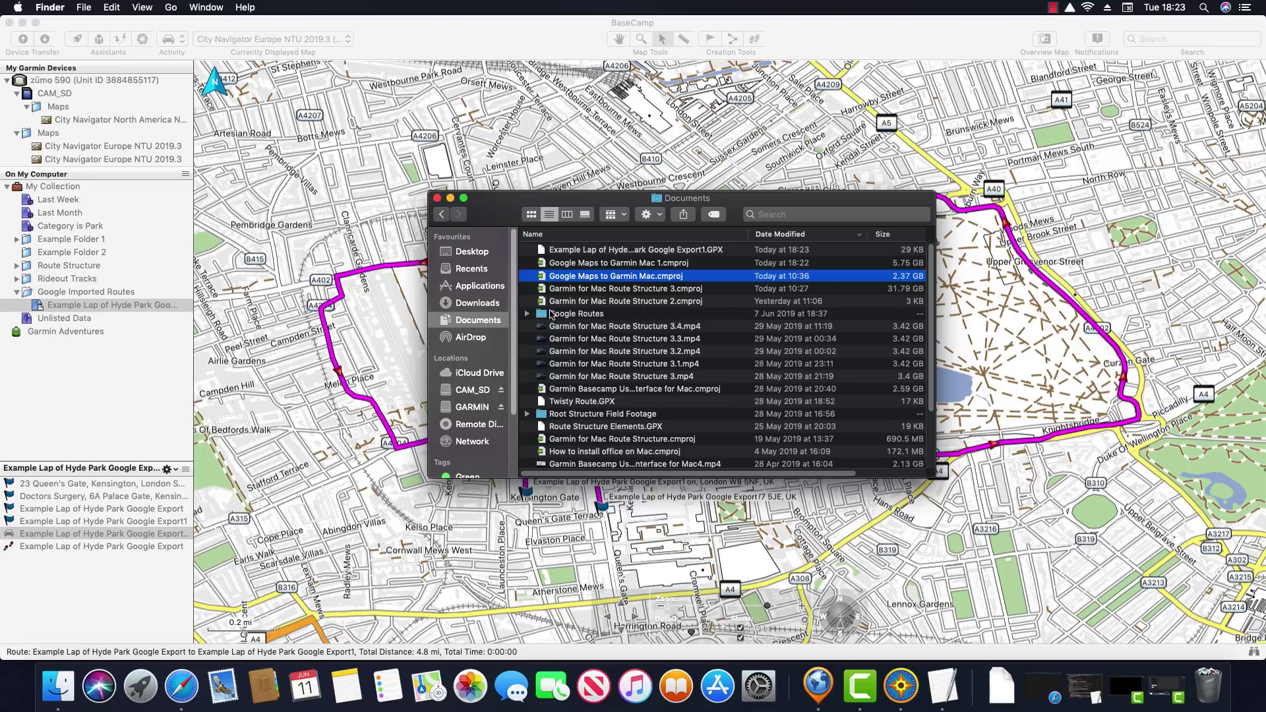
Open the exported Hyde Park GPX file in TextEdit full screen
{"action": "left_click", "coordinate": [627, 252]}
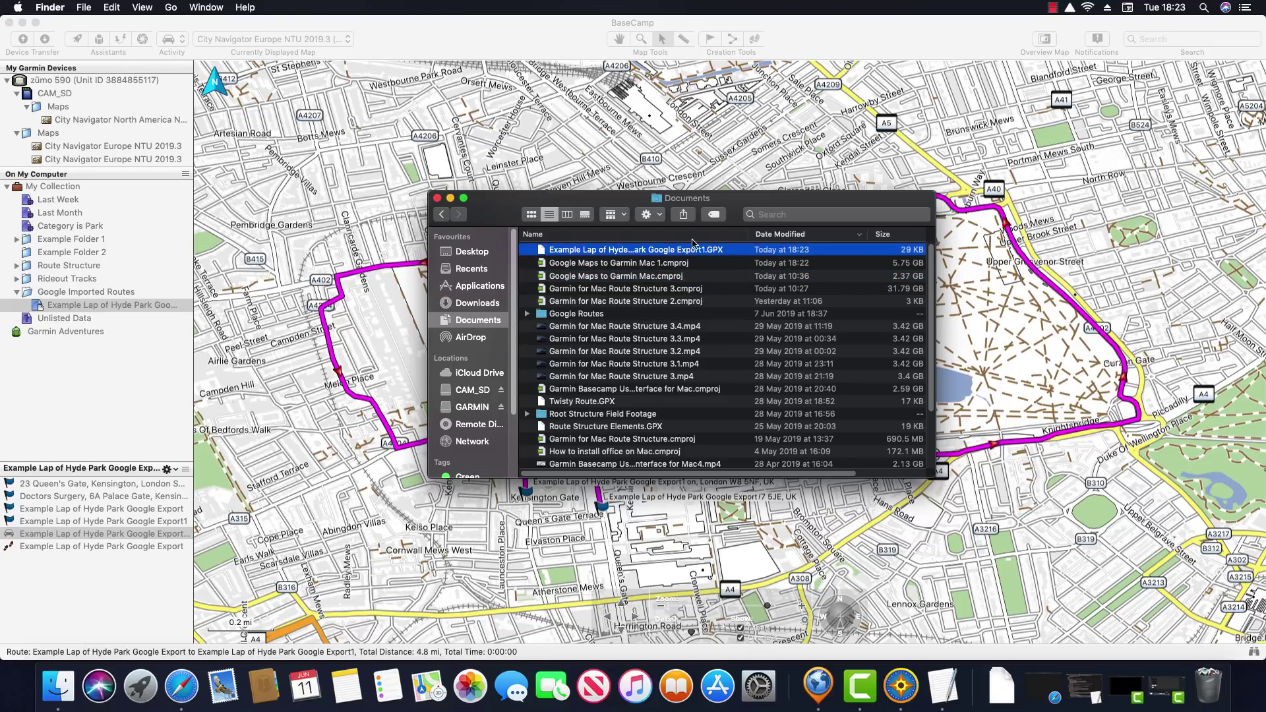
{"action": "right_click", "coordinate": [732, 252]}
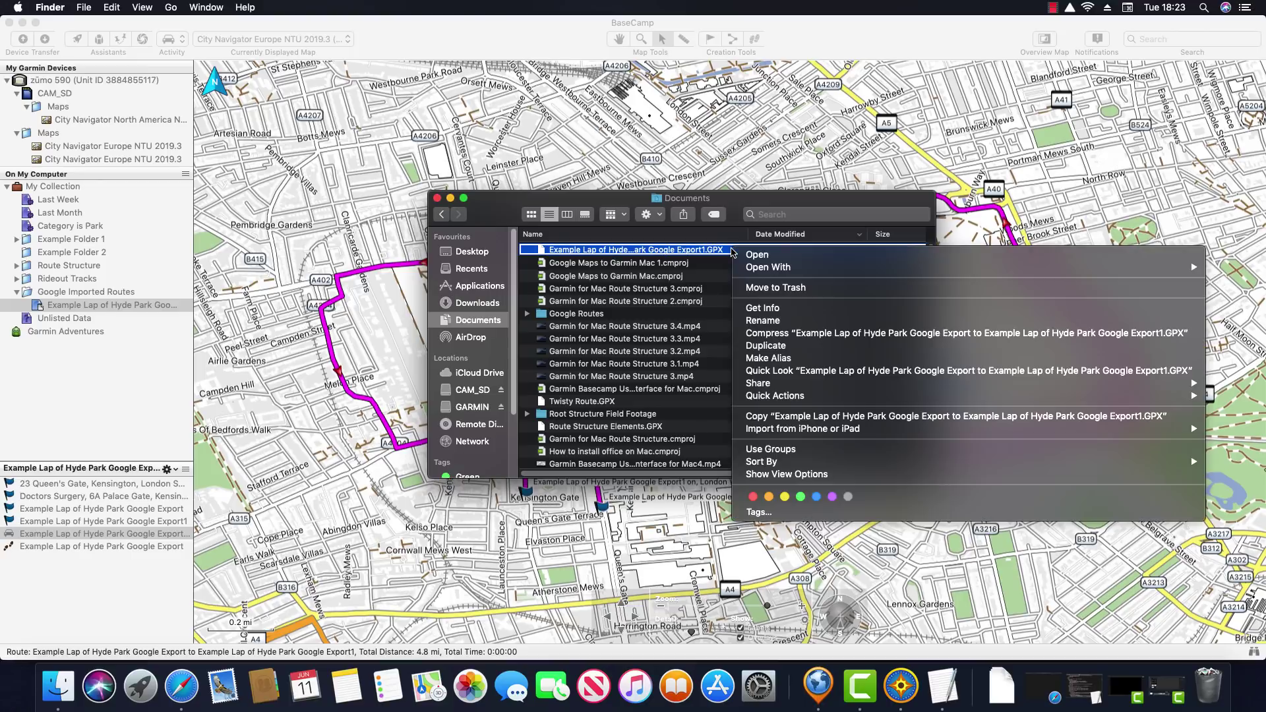
{"action": "mouse_move", "coordinate": [772, 271]}
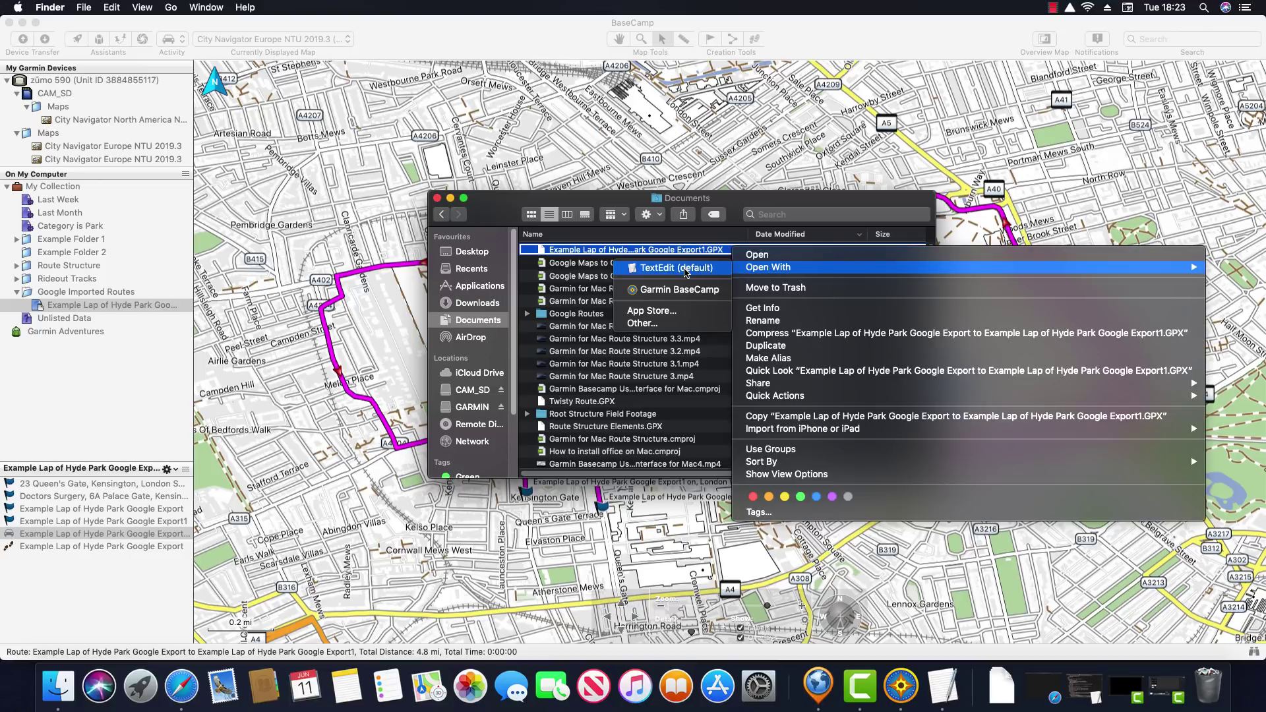
{"action": "left_click", "coordinate": [677, 270]}
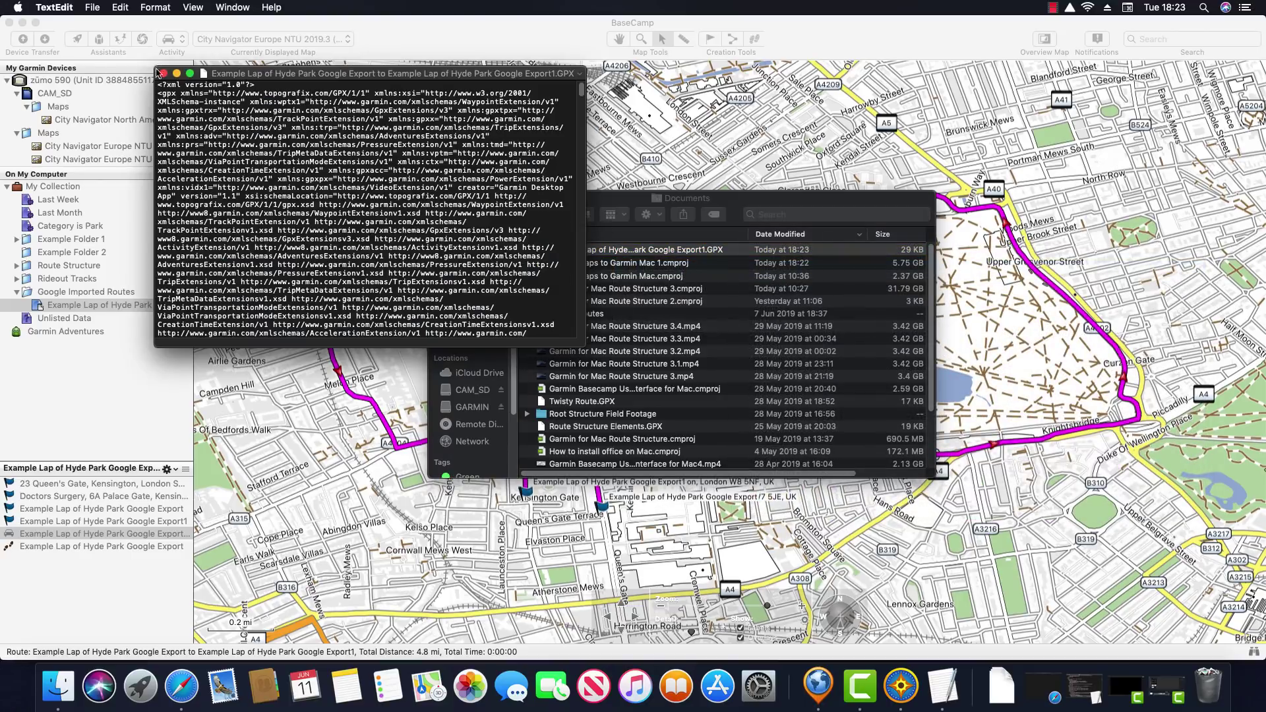
{"action": "left_click", "coordinate": [189, 73]}
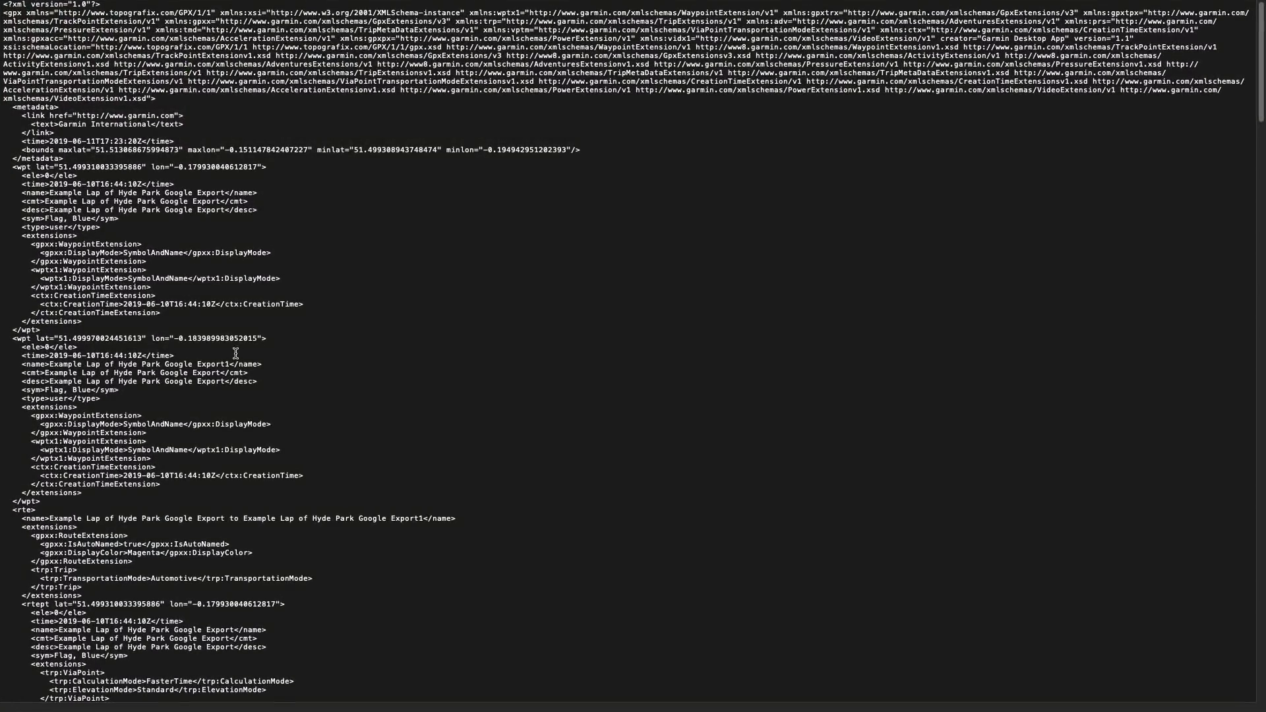
Select the RoutePointExtension block of route-point XML lines
{"action": "scroll", "coordinate": [280, 365], "scroll_direction": "down", "scroll_amount": 10}
{"action": "scroll", "coordinate": [280, 365], "scroll_direction": "down", "scroll_amount": 10}
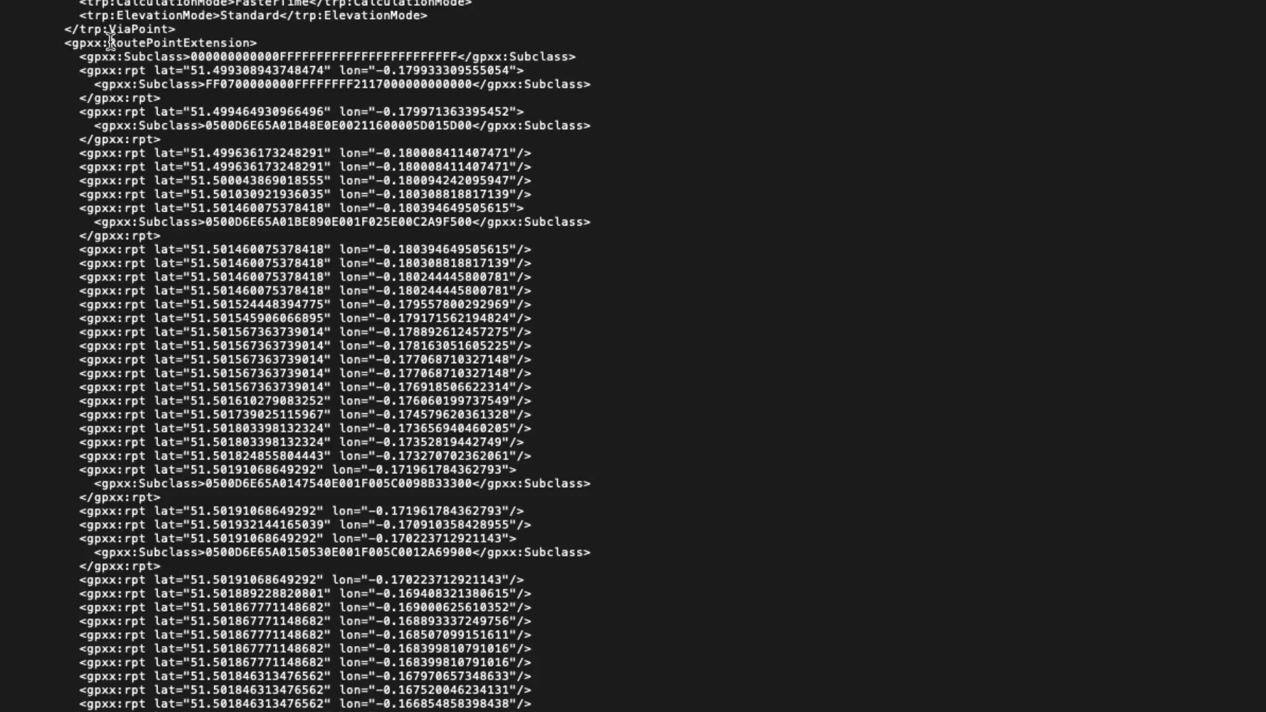
{"action": "double_click", "coordinate": [115, 43]}
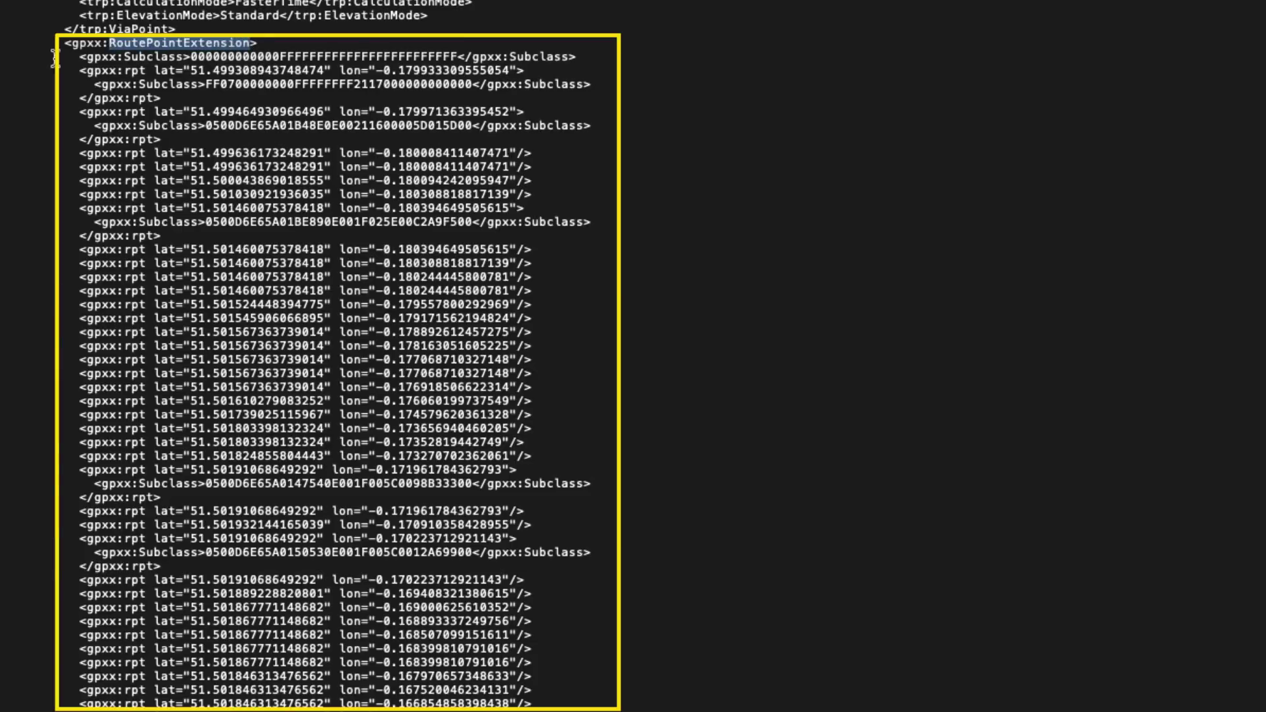
{"action": "left_click_drag", "start_coordinate": [71, 59], "coordinate": [329, 709]}
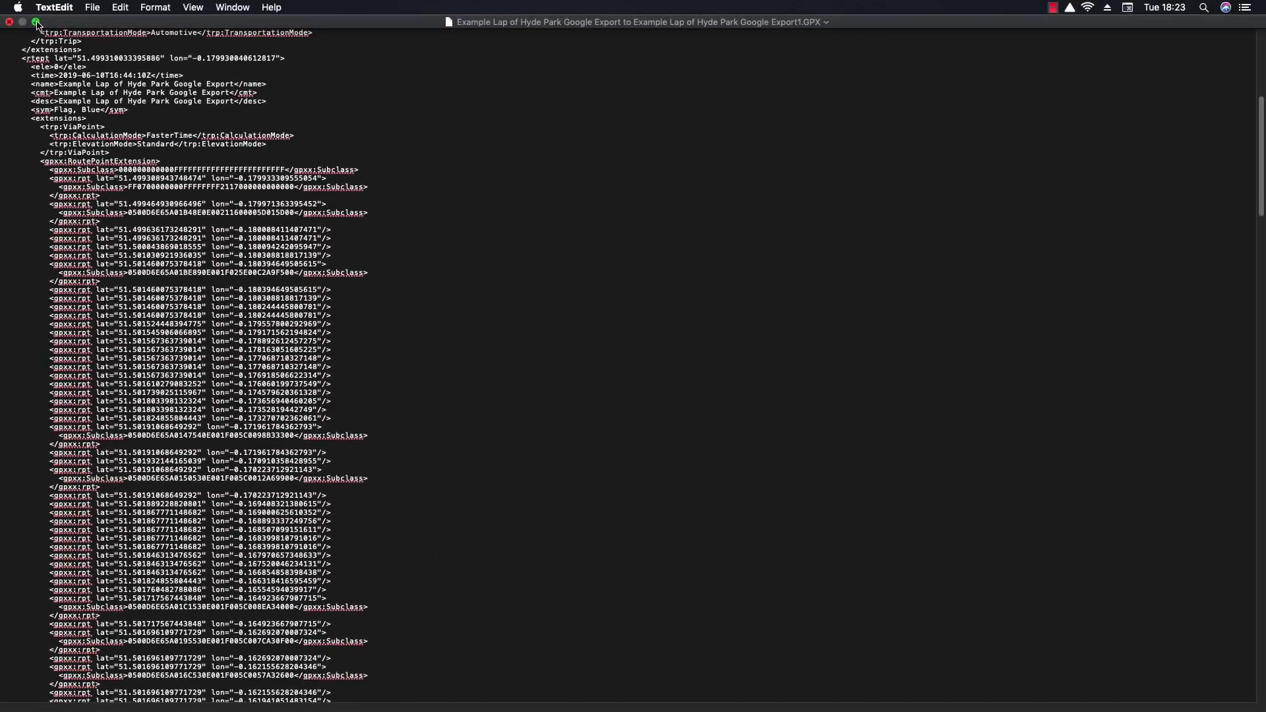
Exit full screen and minimise the GPX document and Documents folder windows
{"action": "left_click", "coordinate": [37, 23]}
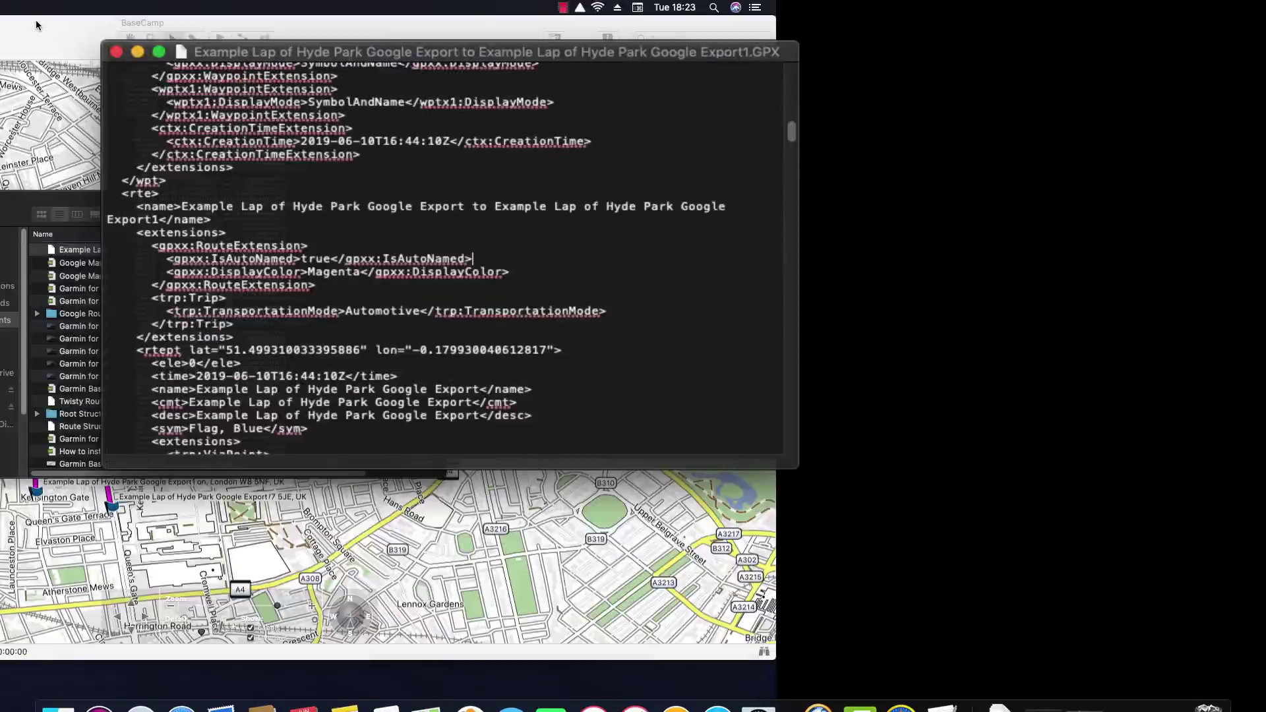
{"action": "left_click", "coordinate": [177, 74]}
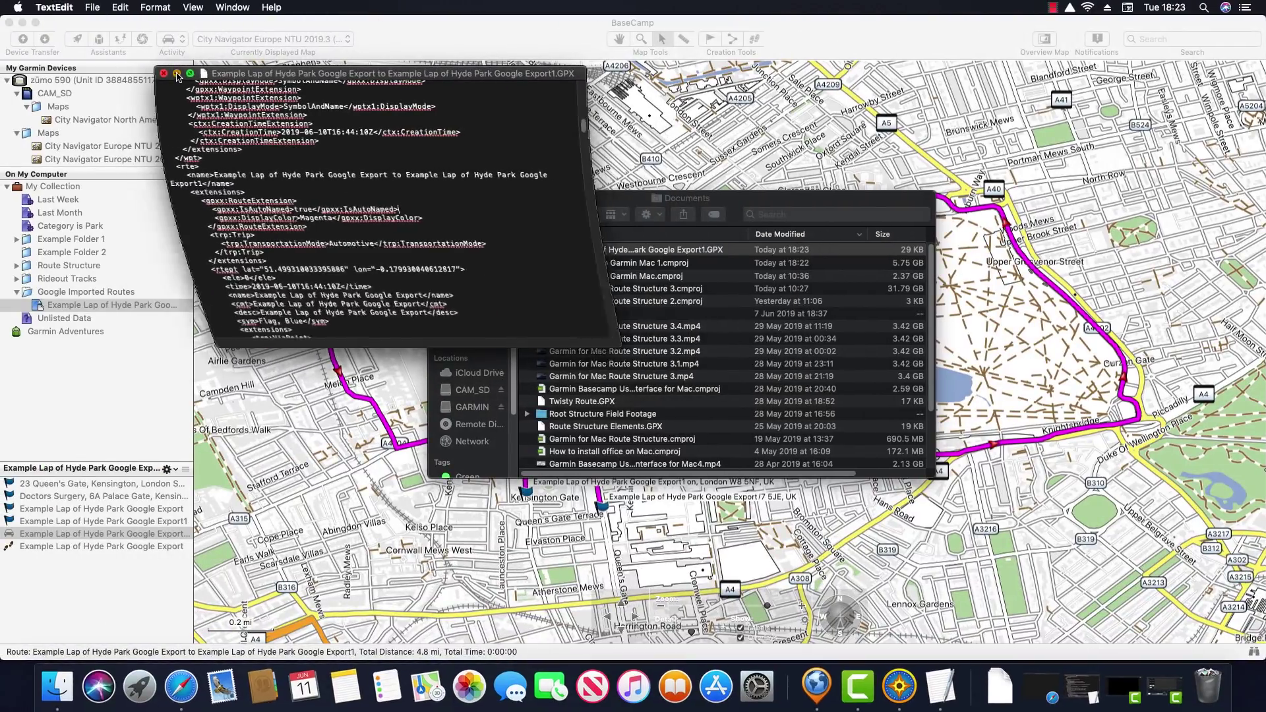
{"action": "left_click", "coordinate": [451, 198]}
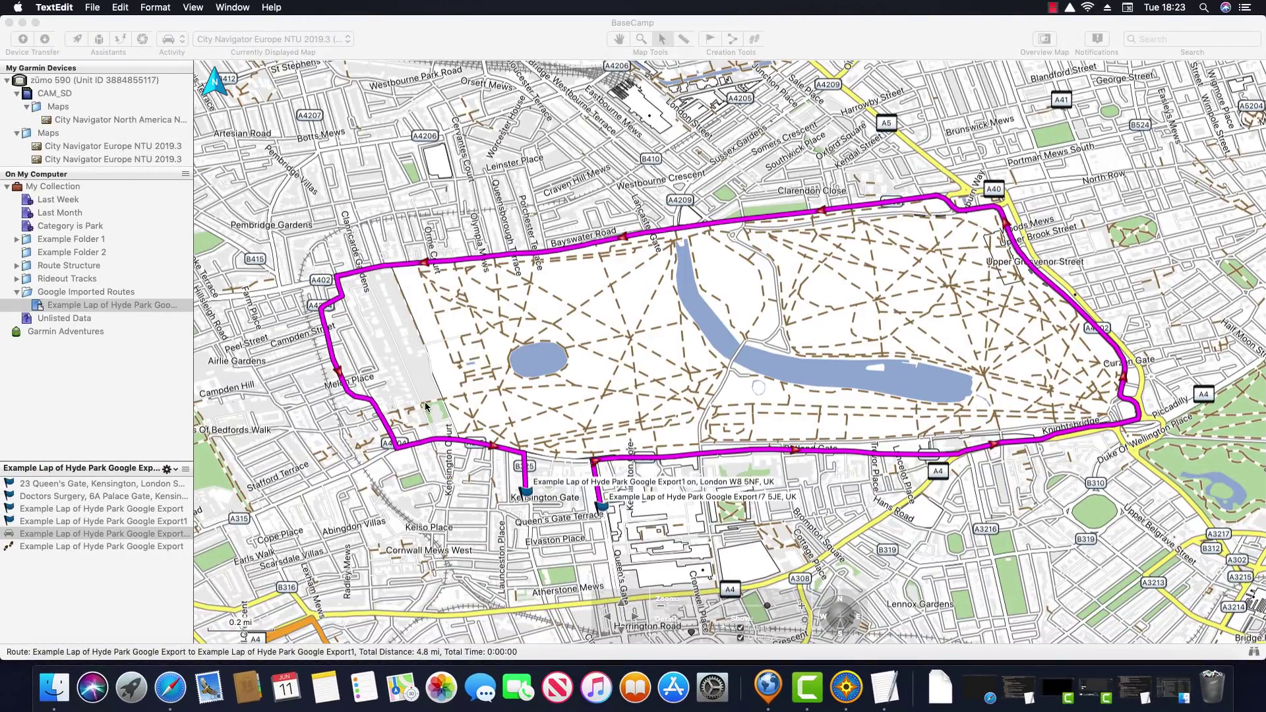
Open the Hyde Park route's properties window and move it aside
{"action": "left_click", "coordinate": [109, 536]}
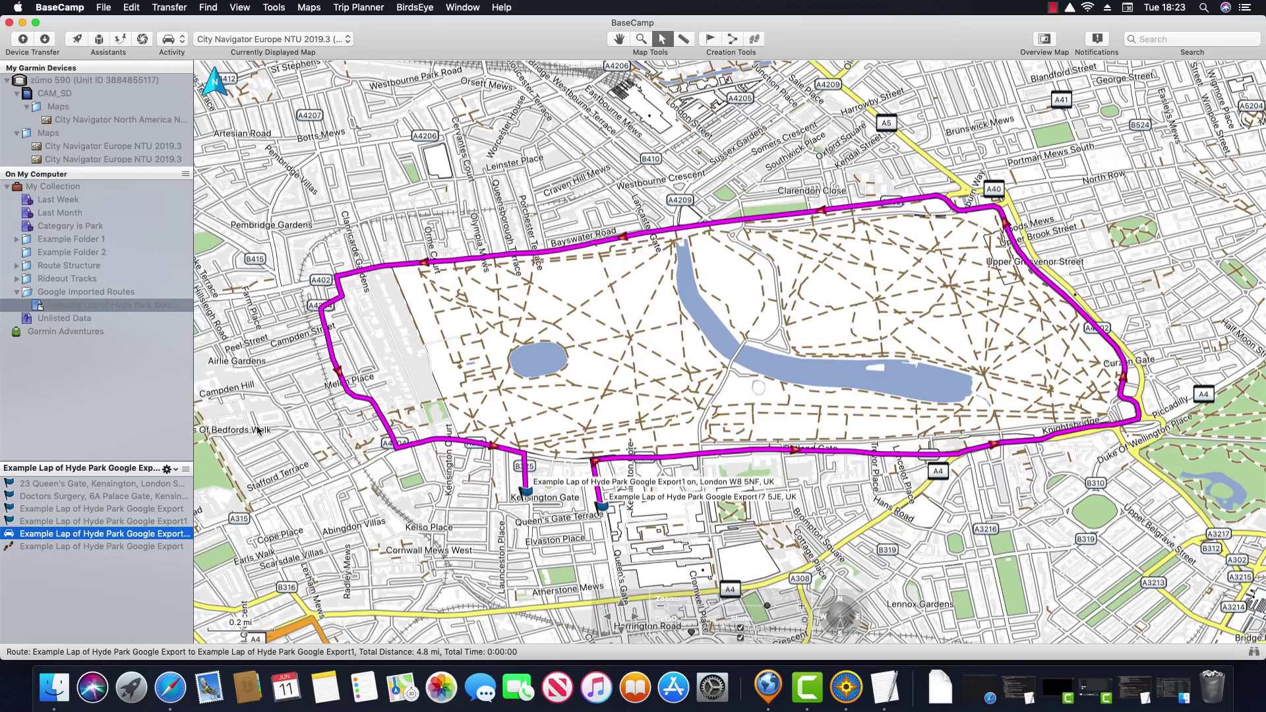
{"action": "double_click", "coordinate": [38, 538]}
{"action": "left_click_drag", "start_coordinate": [398, 83], "coordinate": [223, 97]}
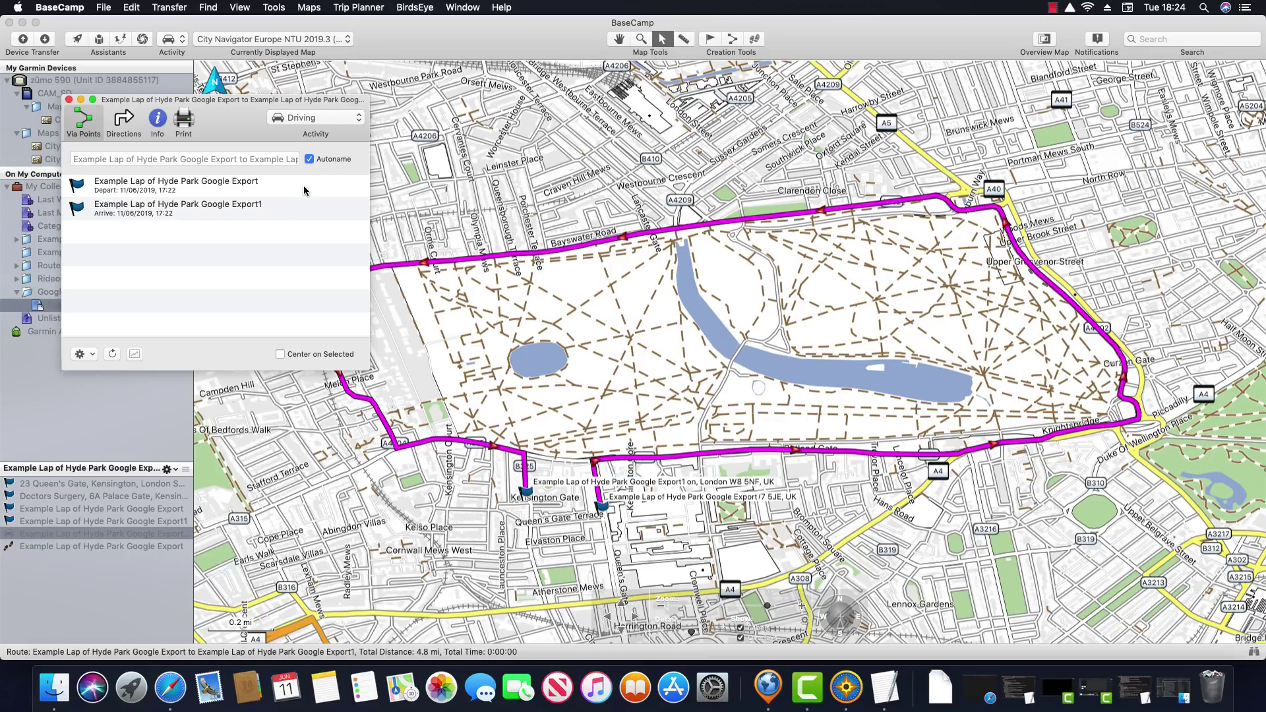
Select the Google Export departure and Export1 arrival via points and inspect them on the map
{"action": "left_click", "coordinate": [306, 190]}
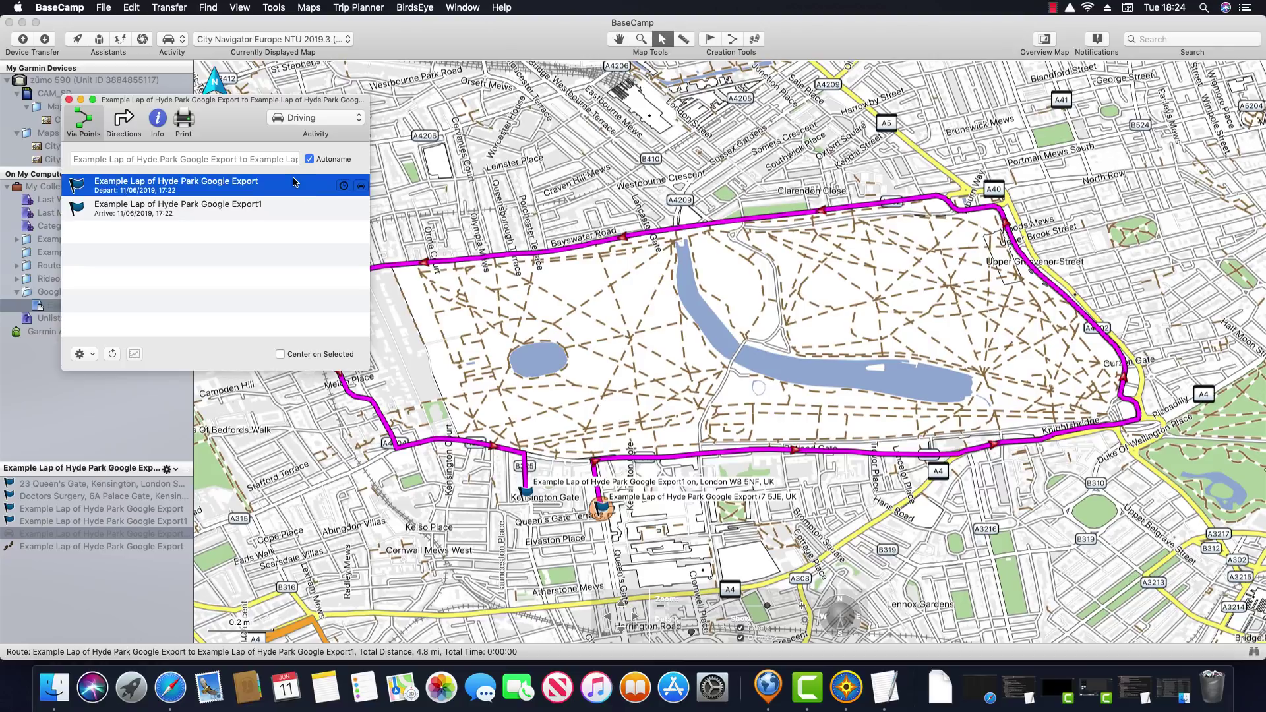
{"action": "left_click", "coordinate": [294, 213]}
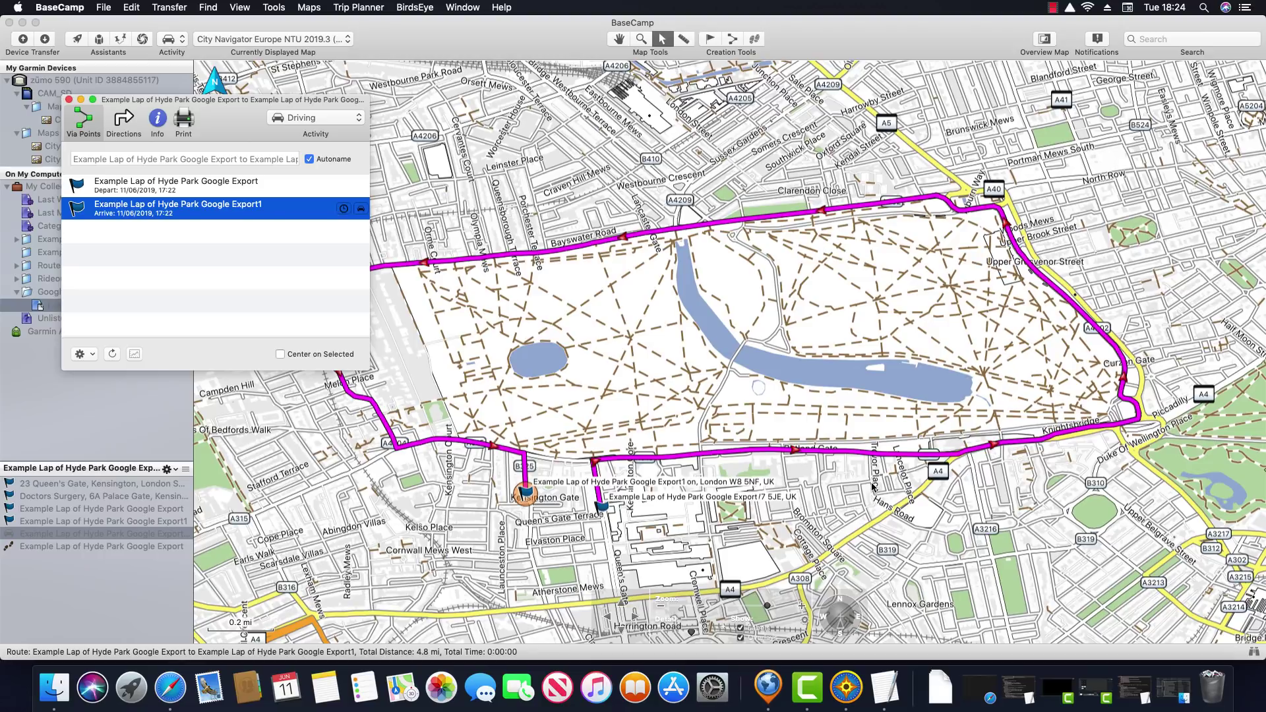
{"action": "mouse_move", "coordinate": [874, 487]}
{"action": "mouse_move", "coordinate": [896, 395]}
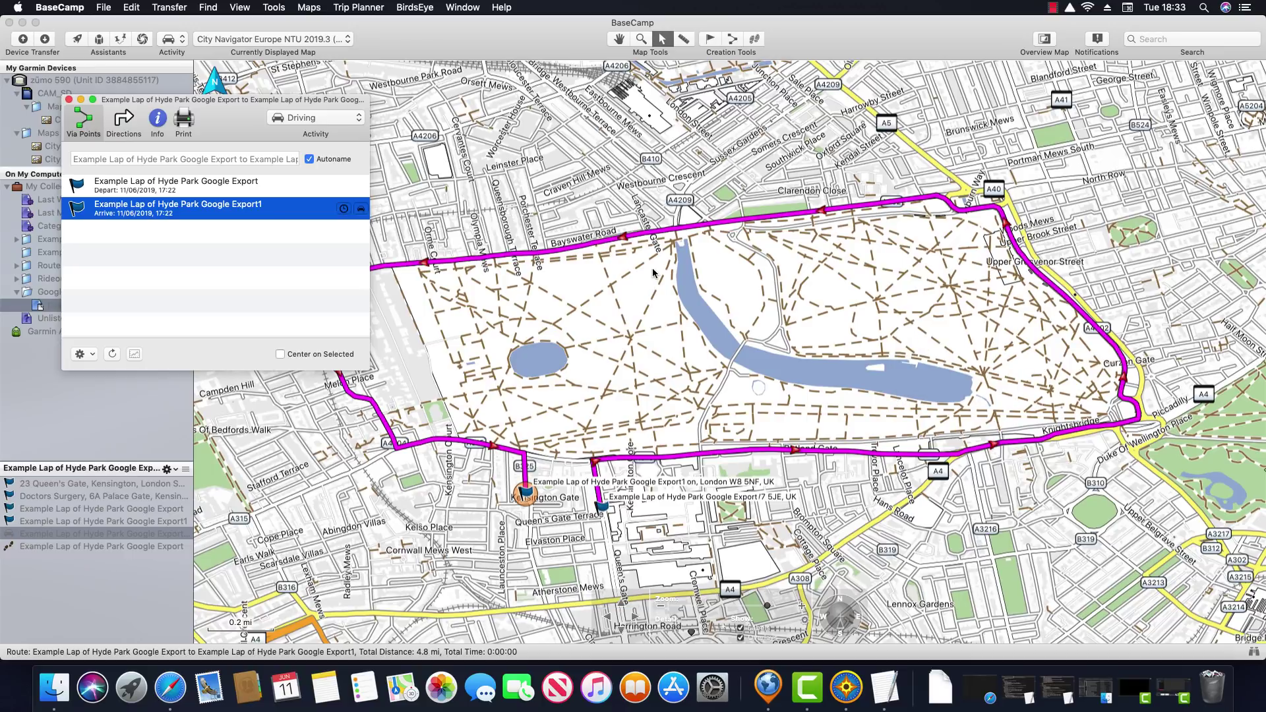
{"action": "mouse_move", "coordinate": [653, 273]}
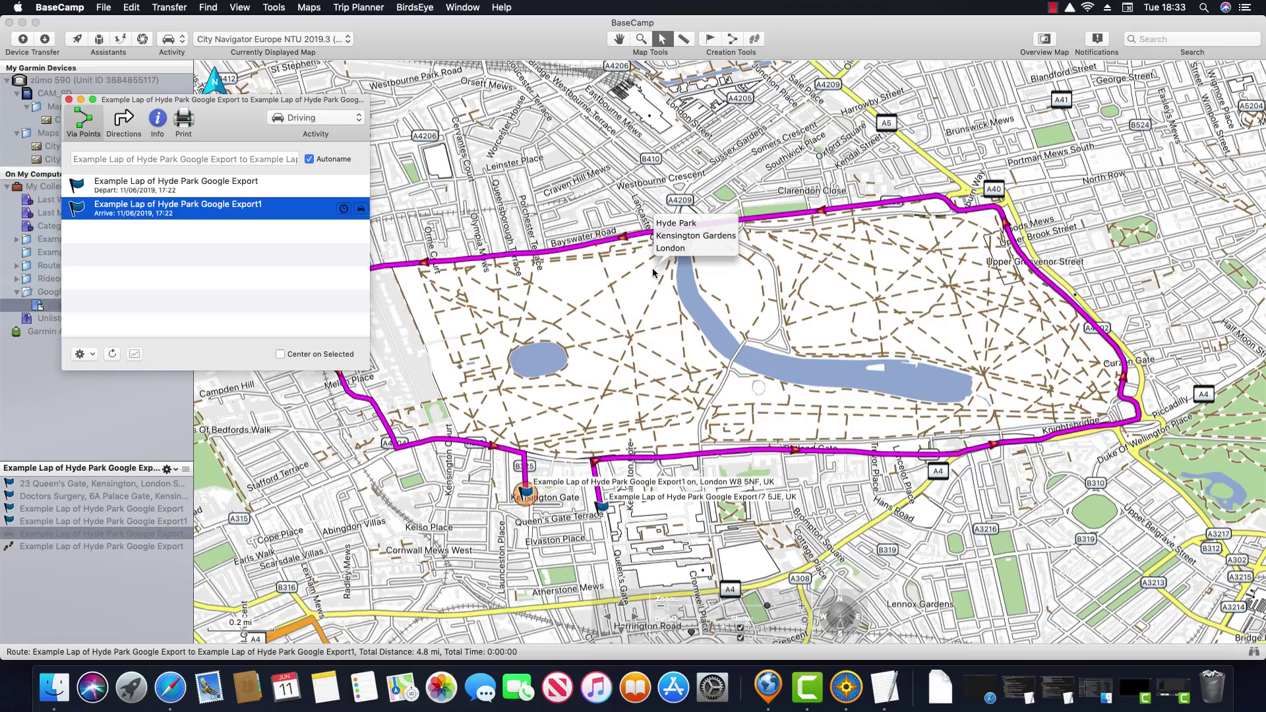
Turn off Autoname, retitle the 4.8 mi route 'Google lap of Hyde Park', and close its properties
{"action": "left_click", "coordinate": [309, 159]}
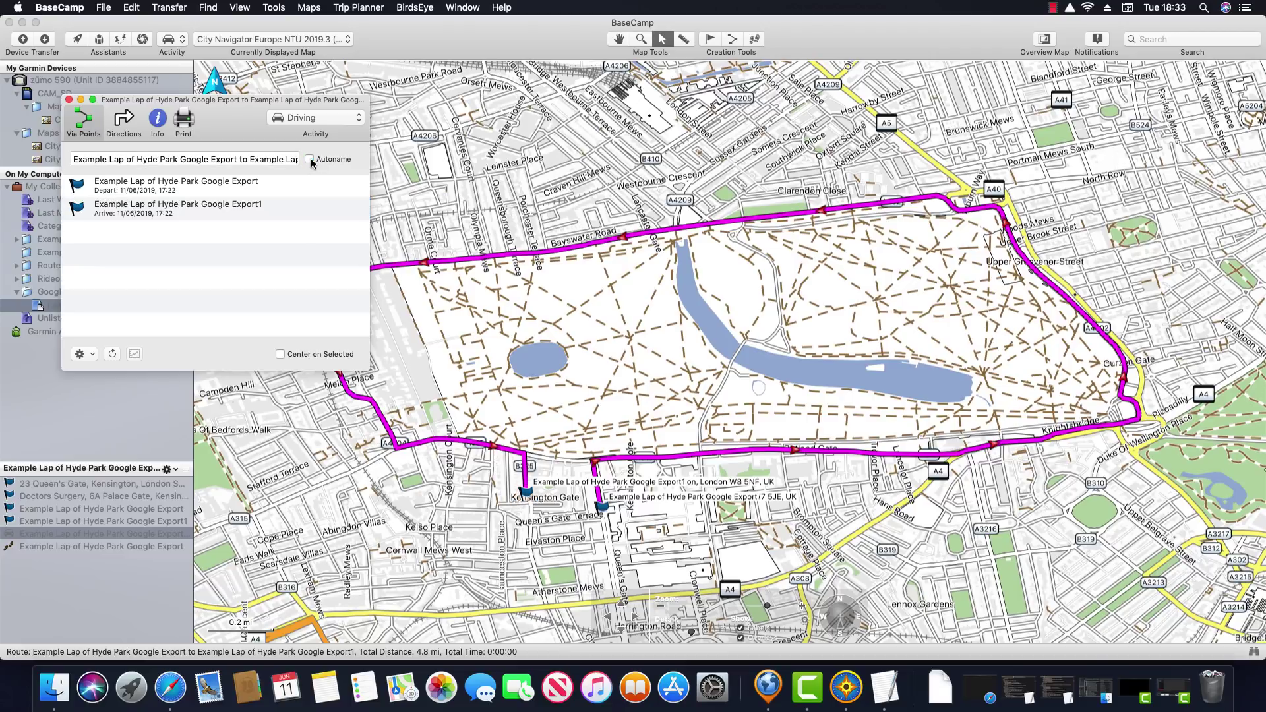
{"action": "double_click", "coordinate": [263, 160]}
{"action": "triple_click", "coordinate": [265, 161]}
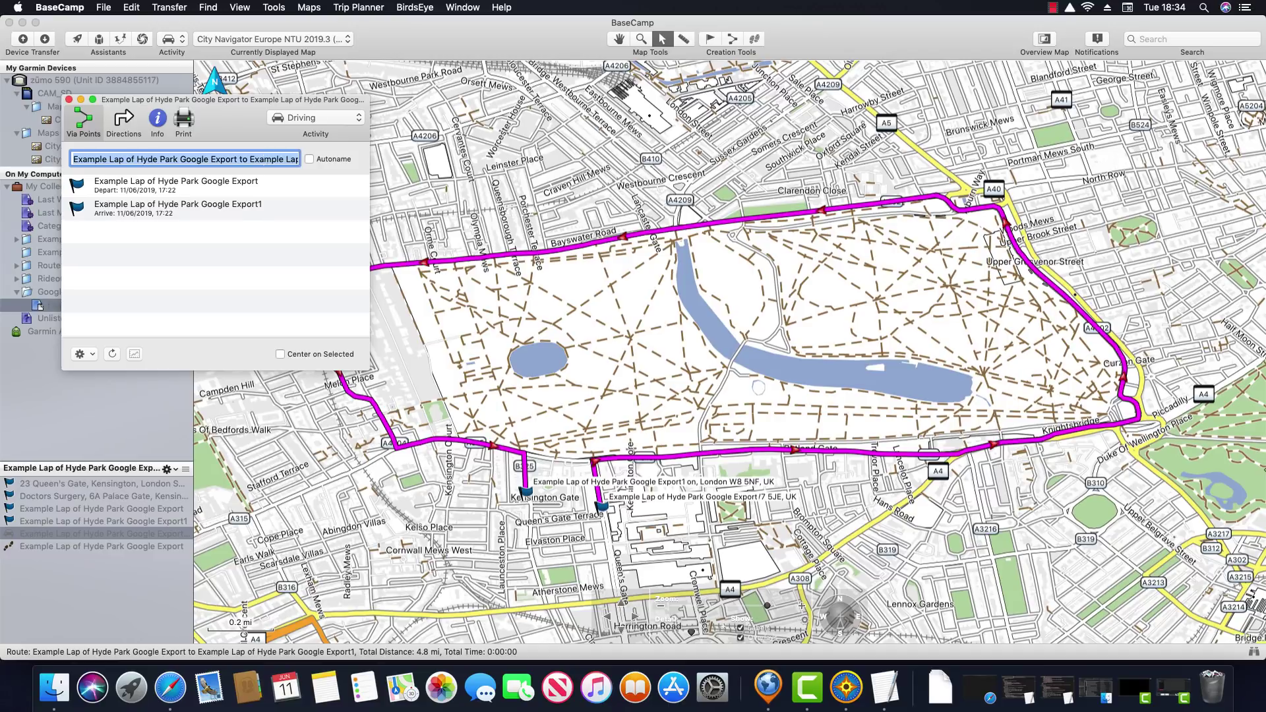
{"action": "type", "text": "Google lap of H"}
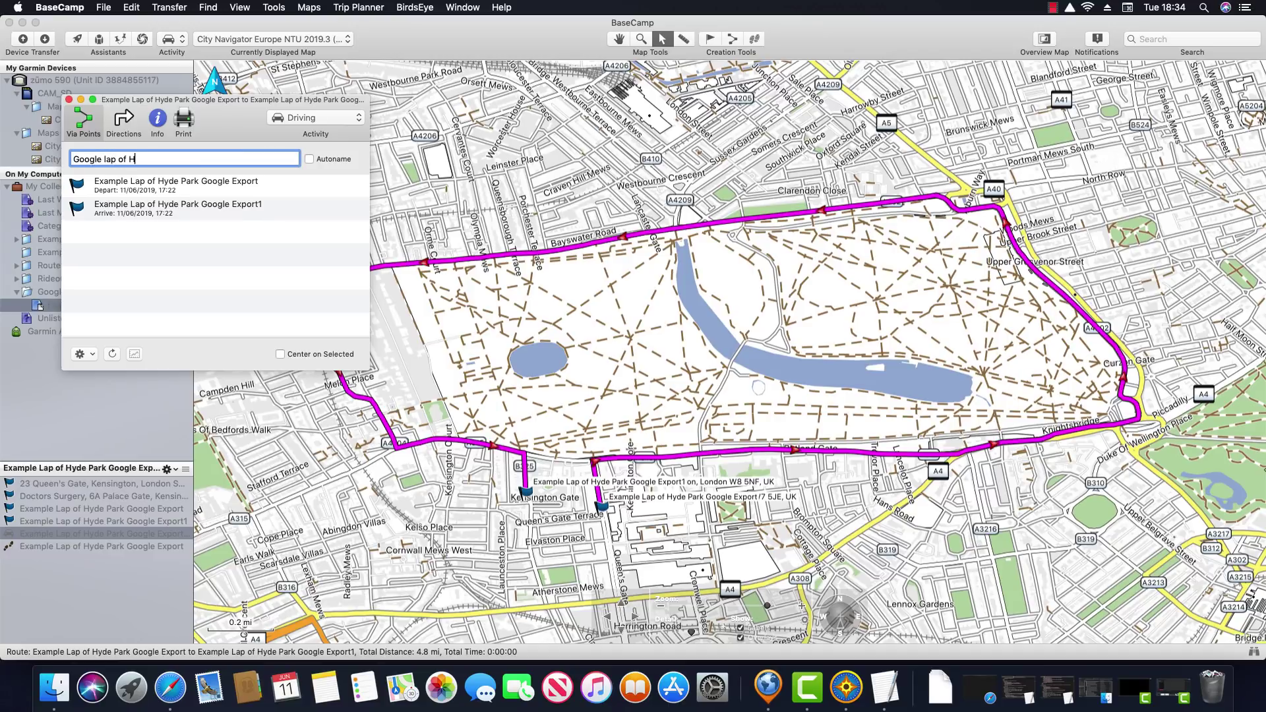
{"action": "type", "text": "yde Park"}
{"action": "left_click", "coordinate": [68, 99]}
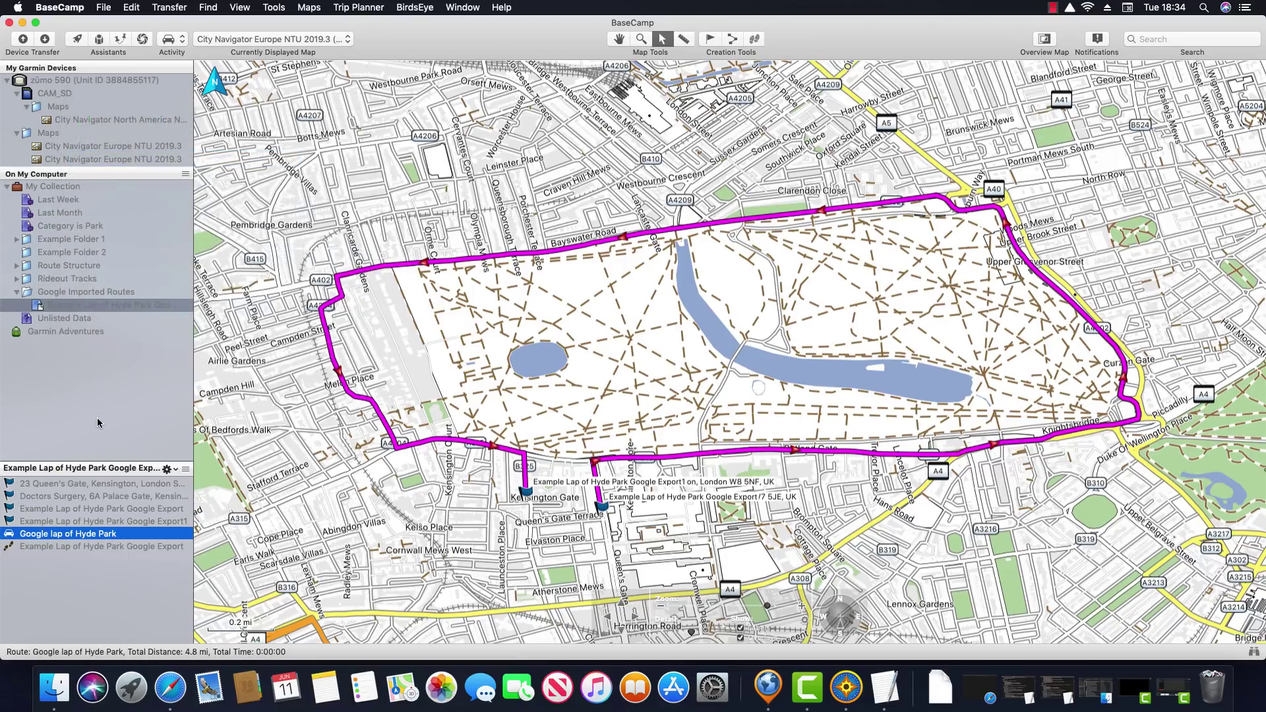
Send the Google lap of Hyde Park route to the zūmo 590, excluding waypoints and geotagged photos
{"action": "right_click", "coordinate": [134, 534]}
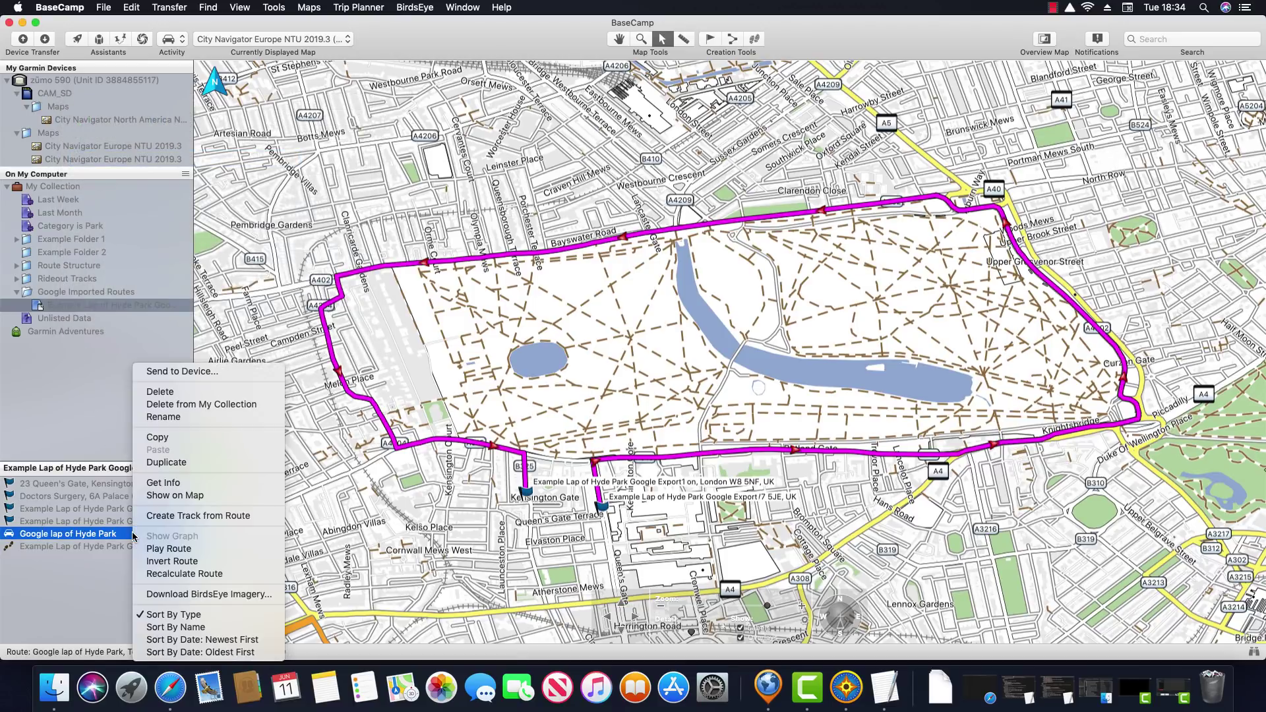
{"action": "left_click", "coordinate": [237, 377]}
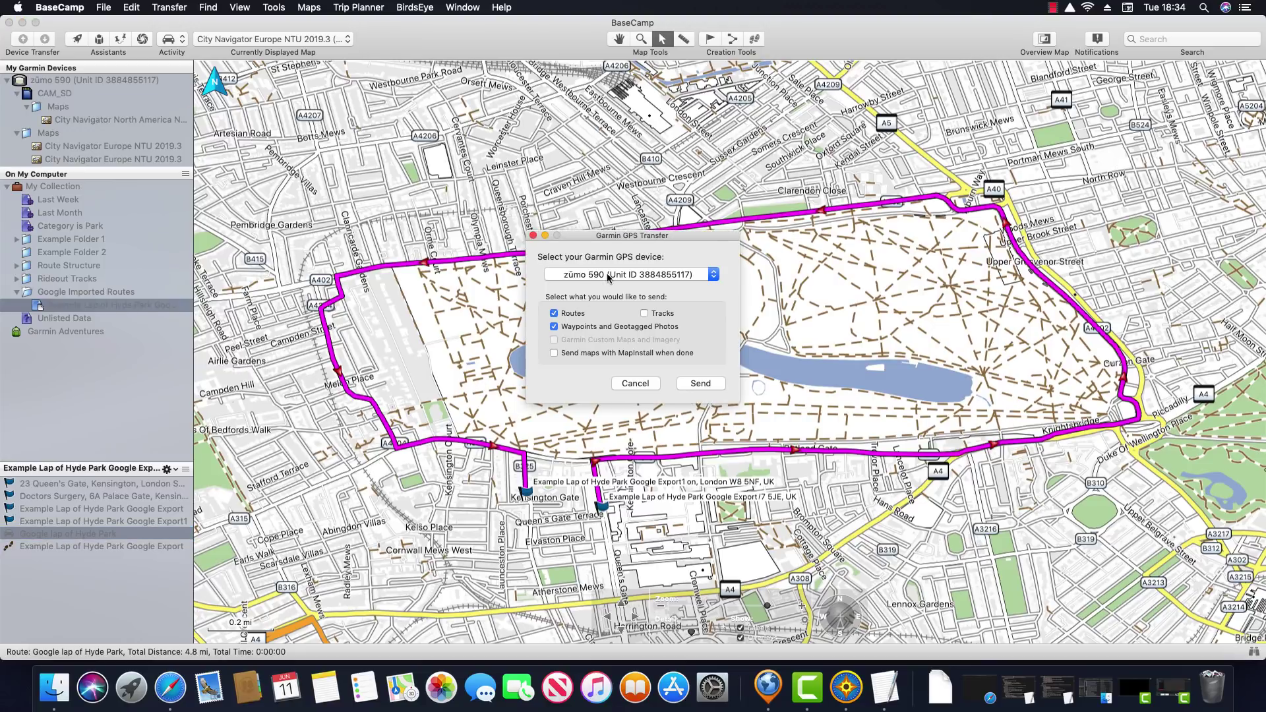
{"action": "left_click", "coordinate": [554, 327]}
{"action": "left_click", "coordinate": [700, 384]}
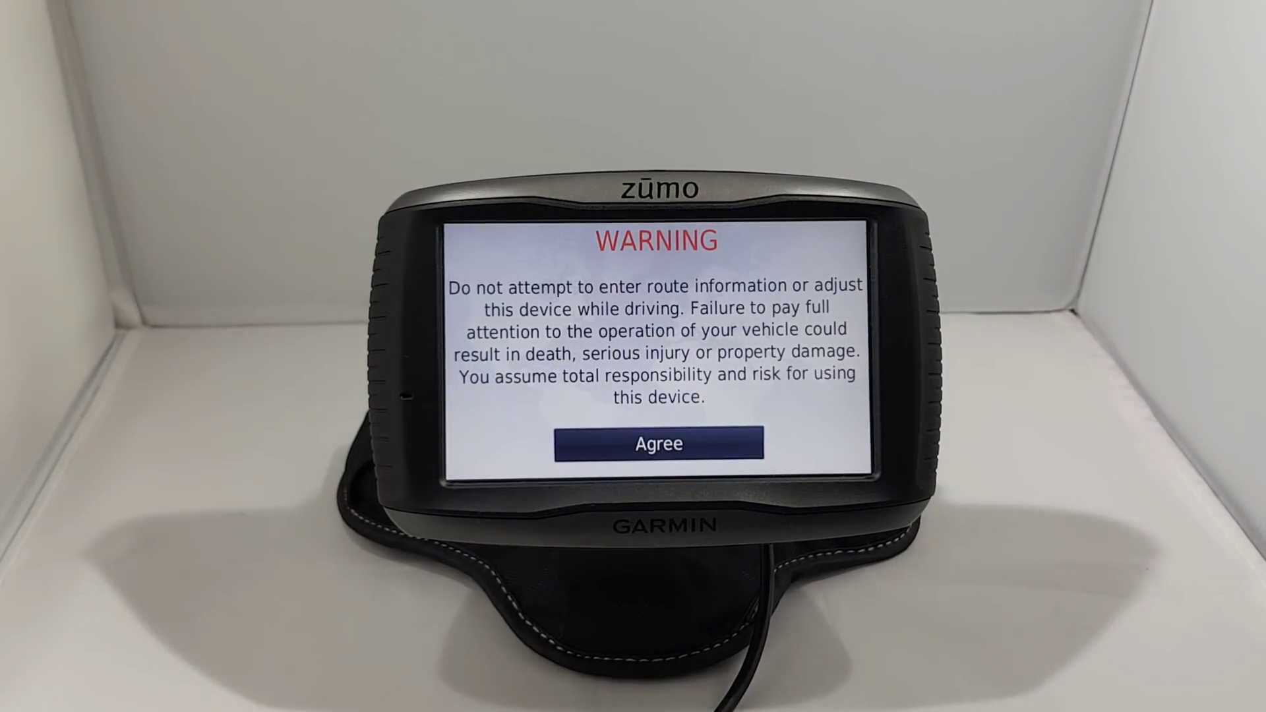
Accept the safety warning and import Google lap of Hyde Park into the zūmo trip planner
{"action": "left_click", "coordinate": [659, 443]}
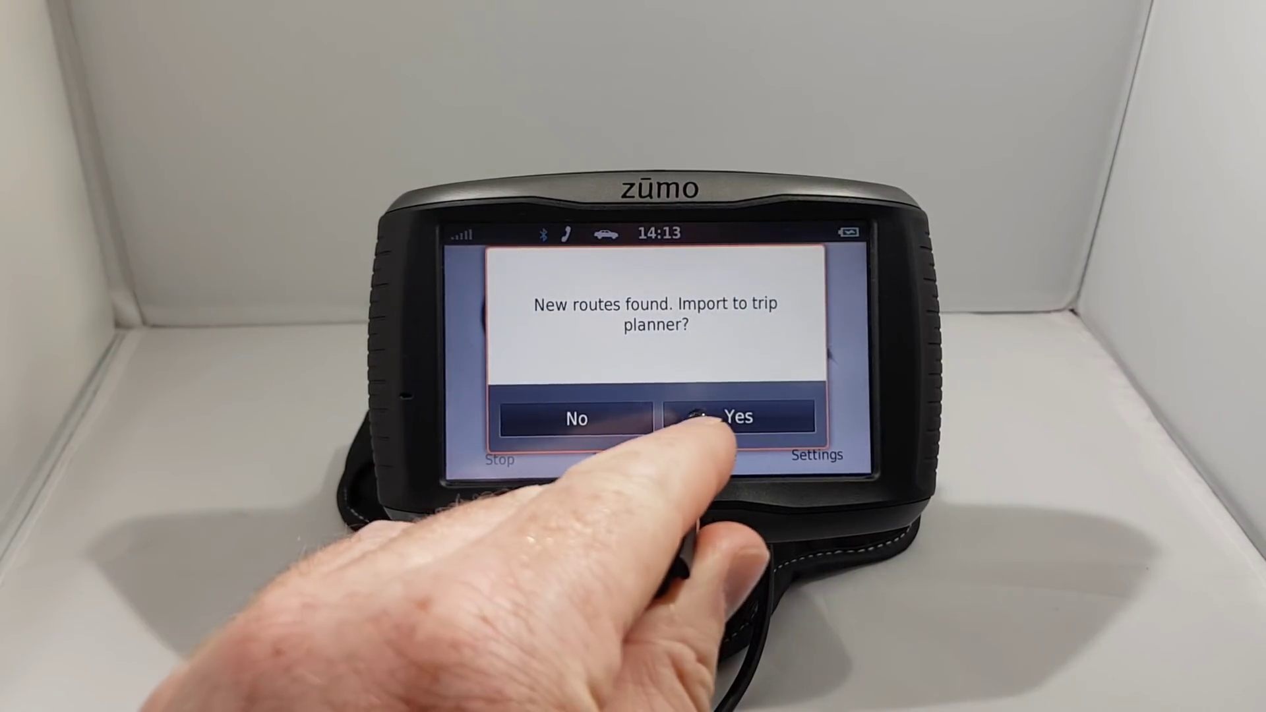
{"action": "left_click", "coordinate": [696, 417]}
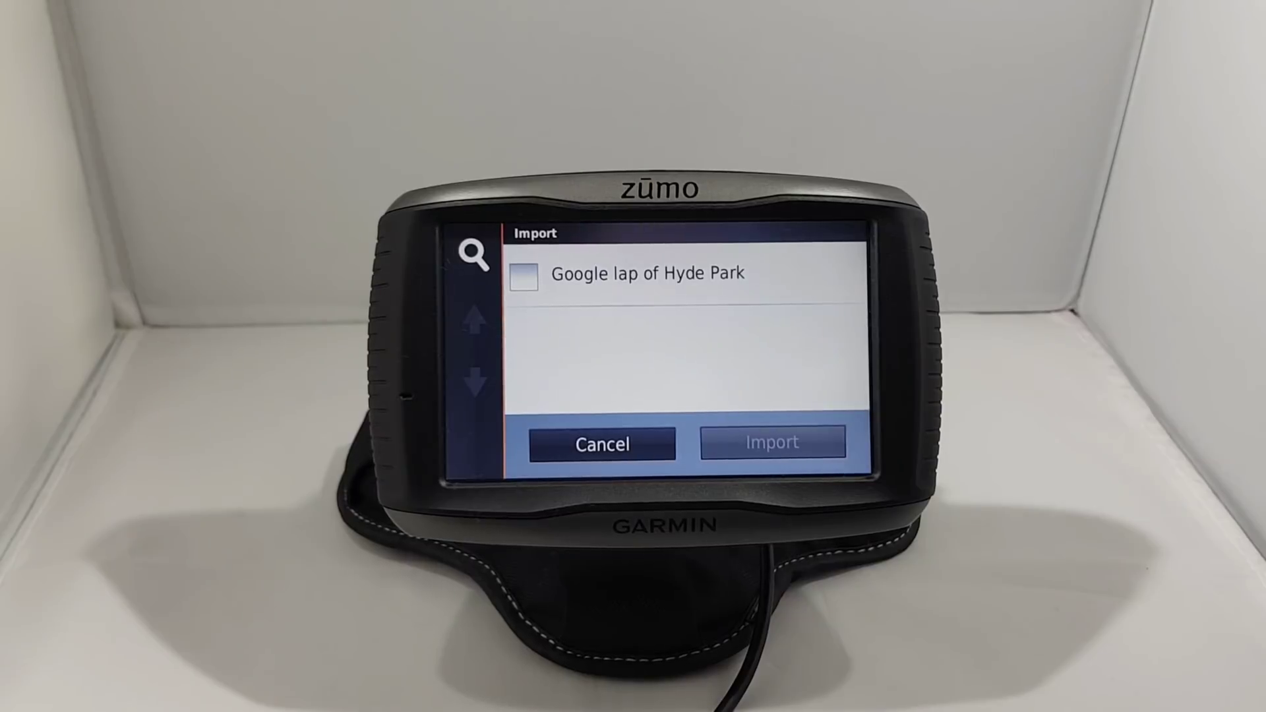
{"action": "left_click", "coordinate": [523, 277]}
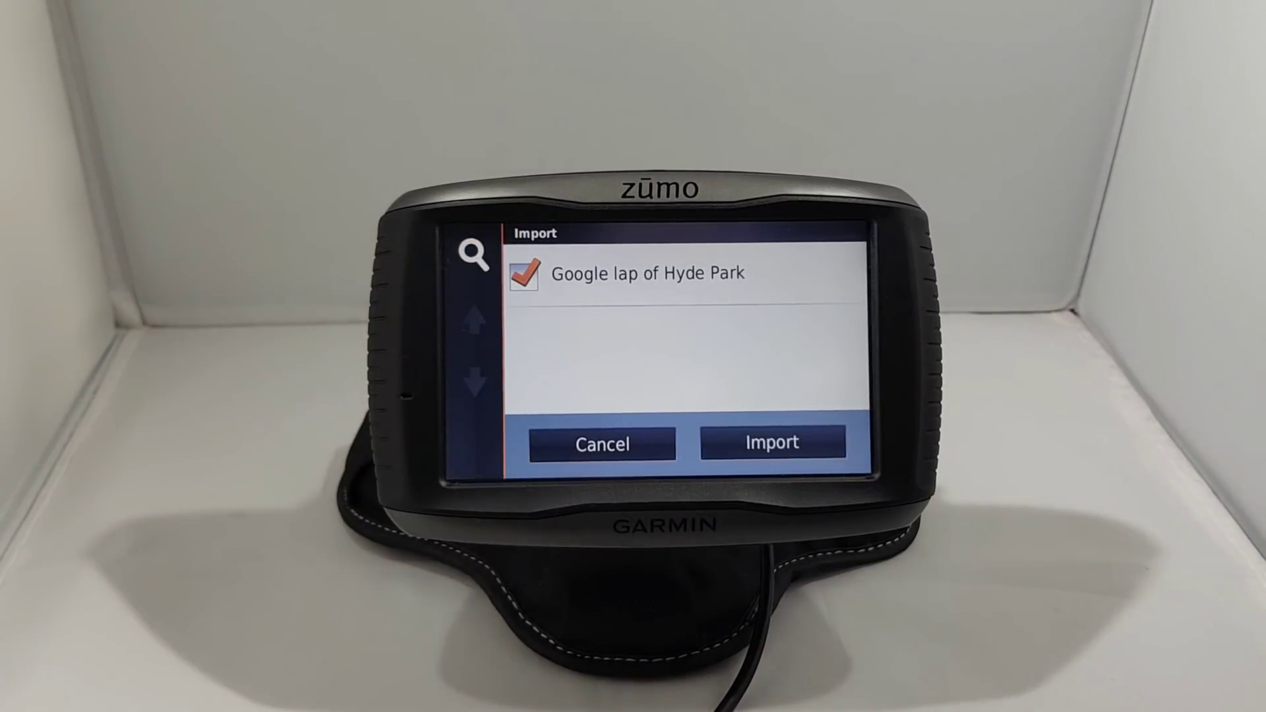
{"action": "left_click", "coordinate": [772, 443]}
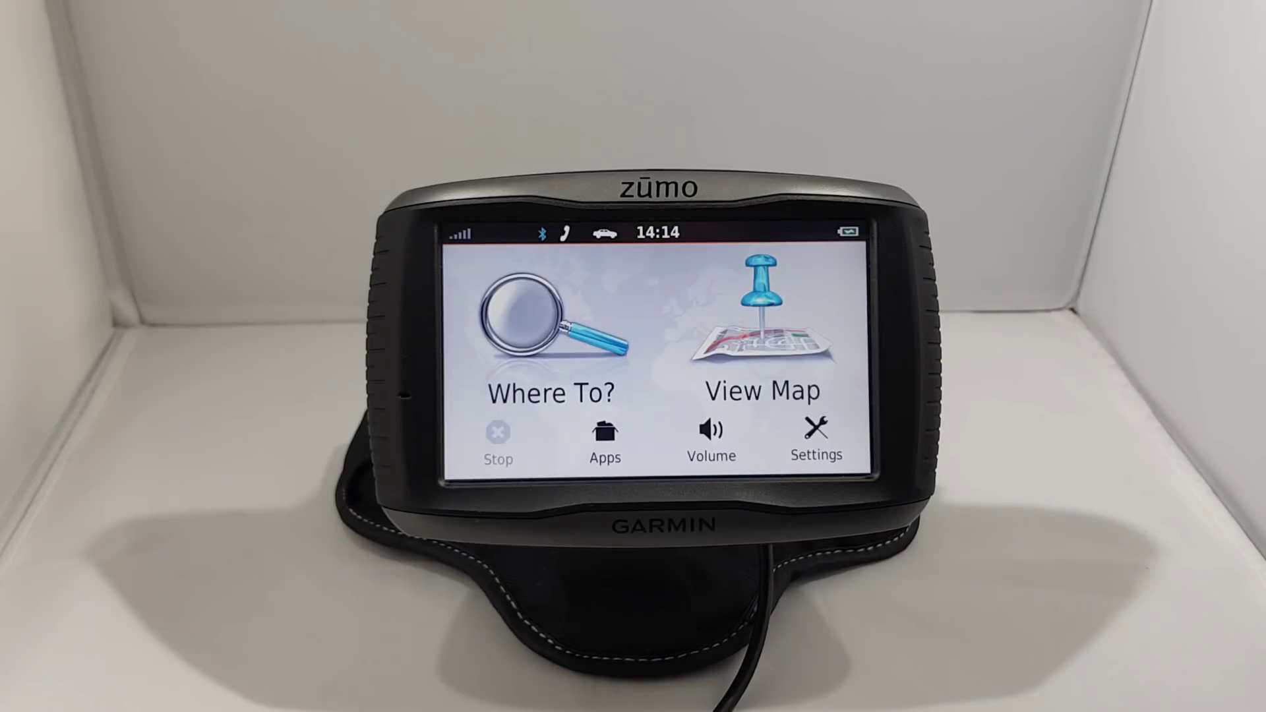
Open the Trip Planner from Apps and check its import list for Google lap of Hyde Park
{"action": "left_click", "coordinate": [605, 438]}
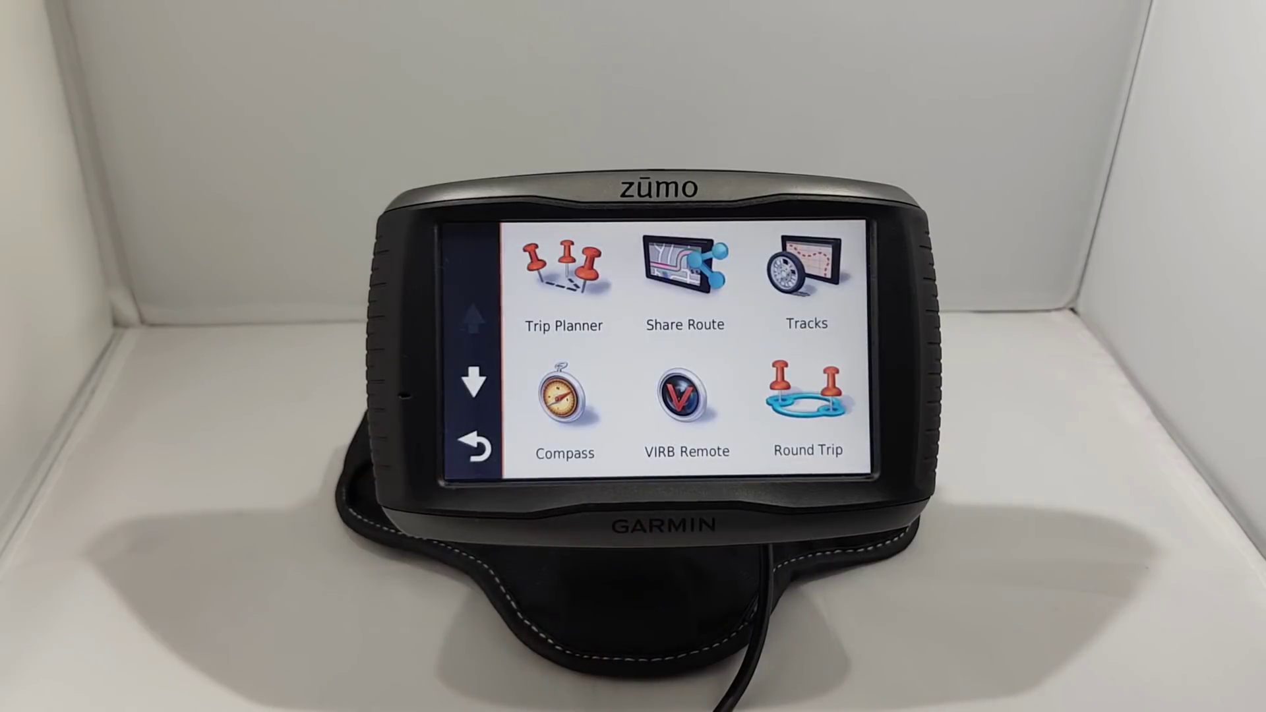
{"action": "left_click", "coordinate": [563, 284]}
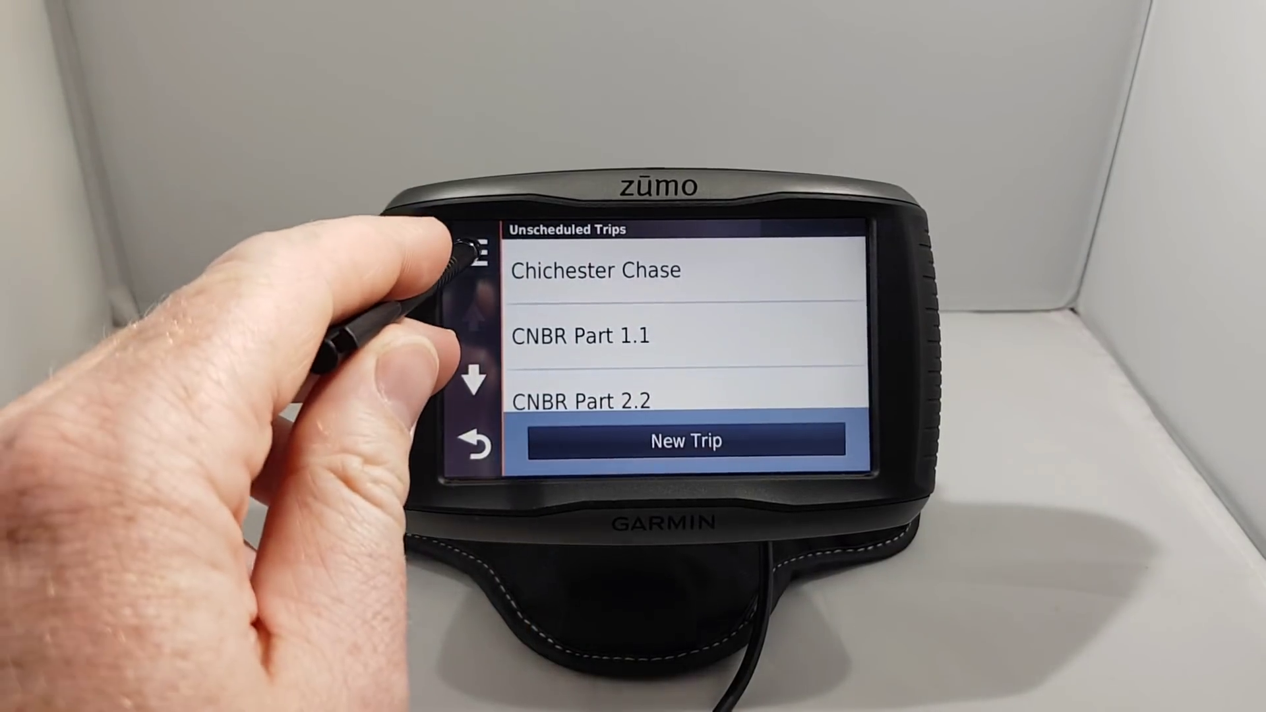
{"action": "left_click", "coordinate": [472, 254]}
{"action": "left_click", "coordinate": [594, 323]}
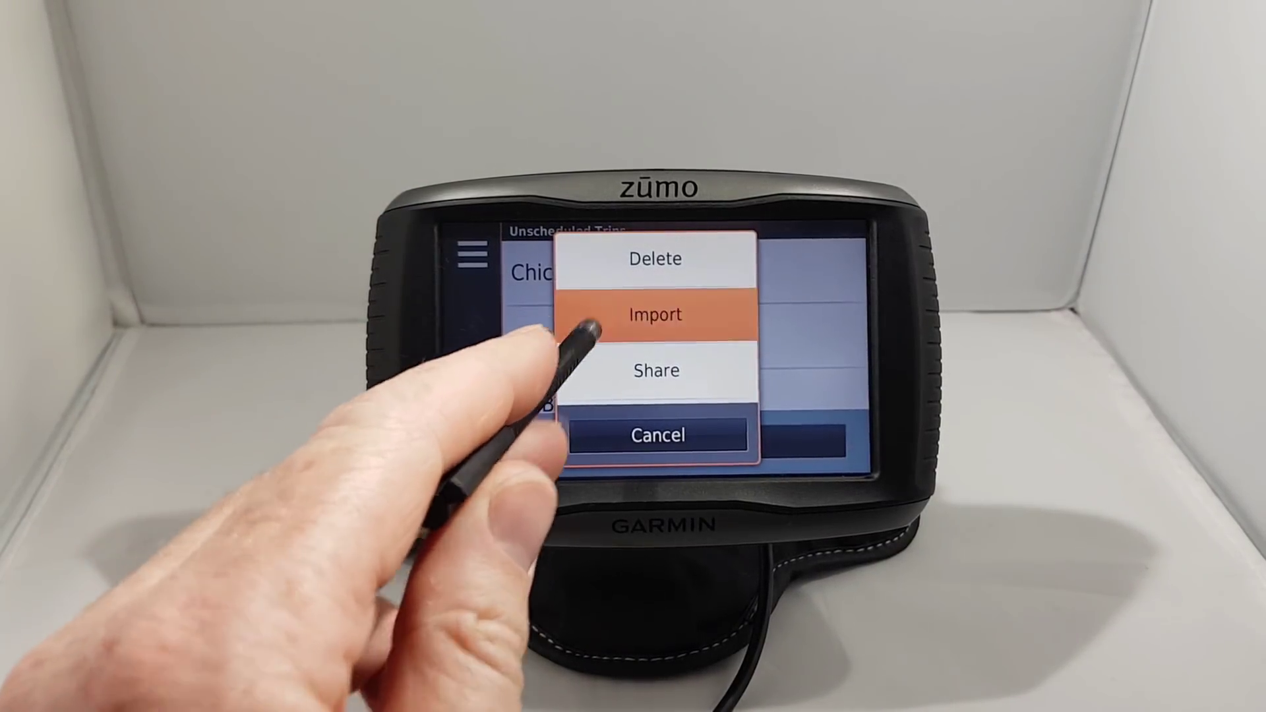
{"action": "left_click", "coordinate": [523, 276]}
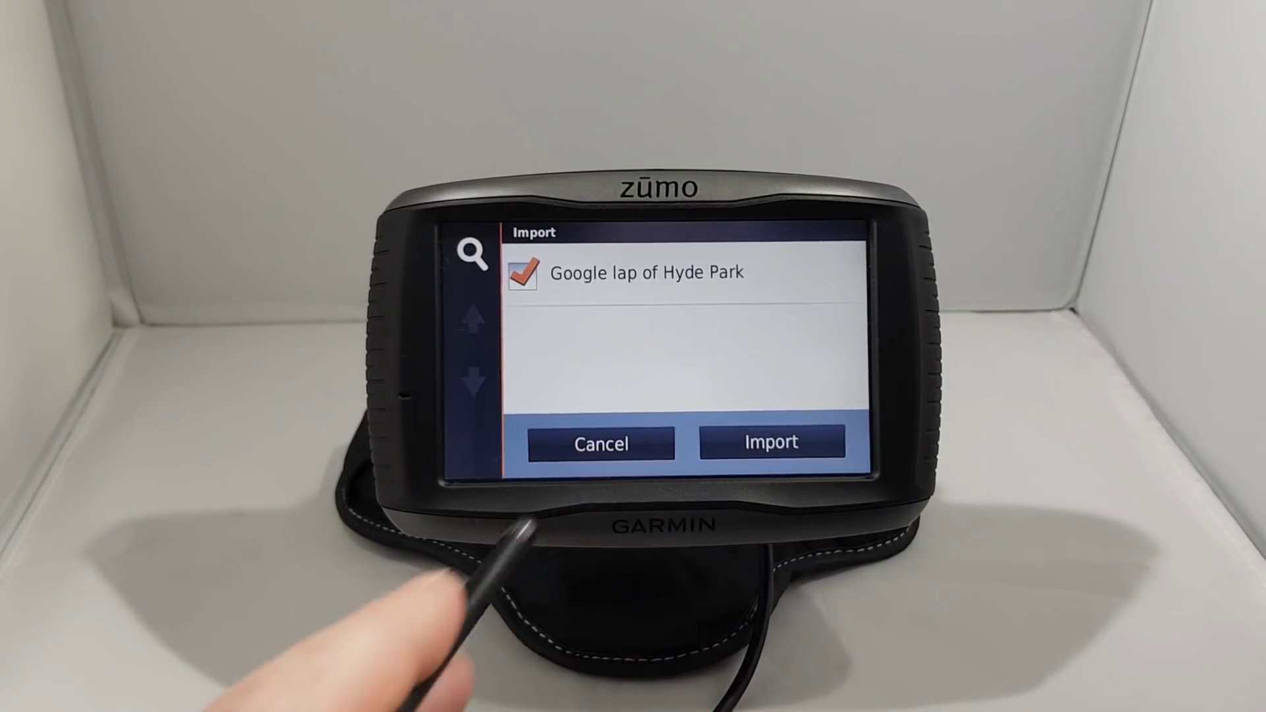
{"action": "left_click", "coordinate": [585, 435]}
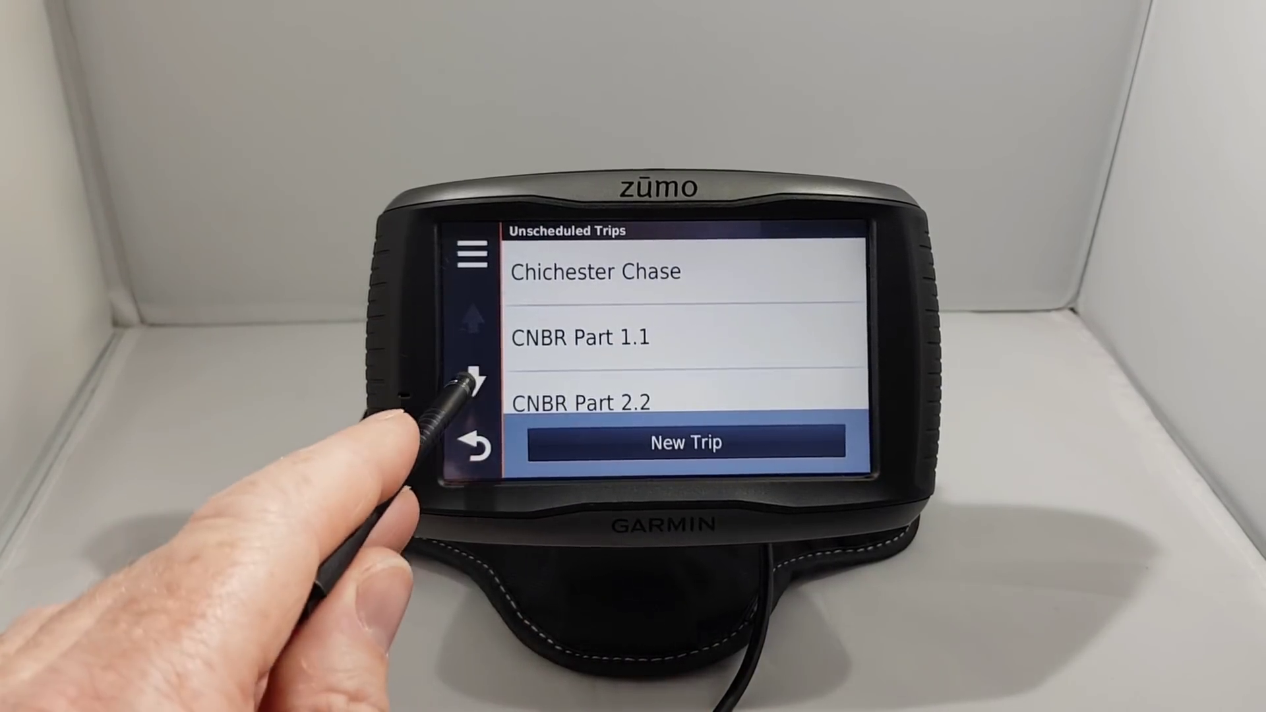
Open the Google lap of Hyde Park trip and view its 4.8 mi loop on the map
{"action": "left_click", "coordinate": [474, 379]}
{"action": "left_click", "coordinate": [473, 381]}
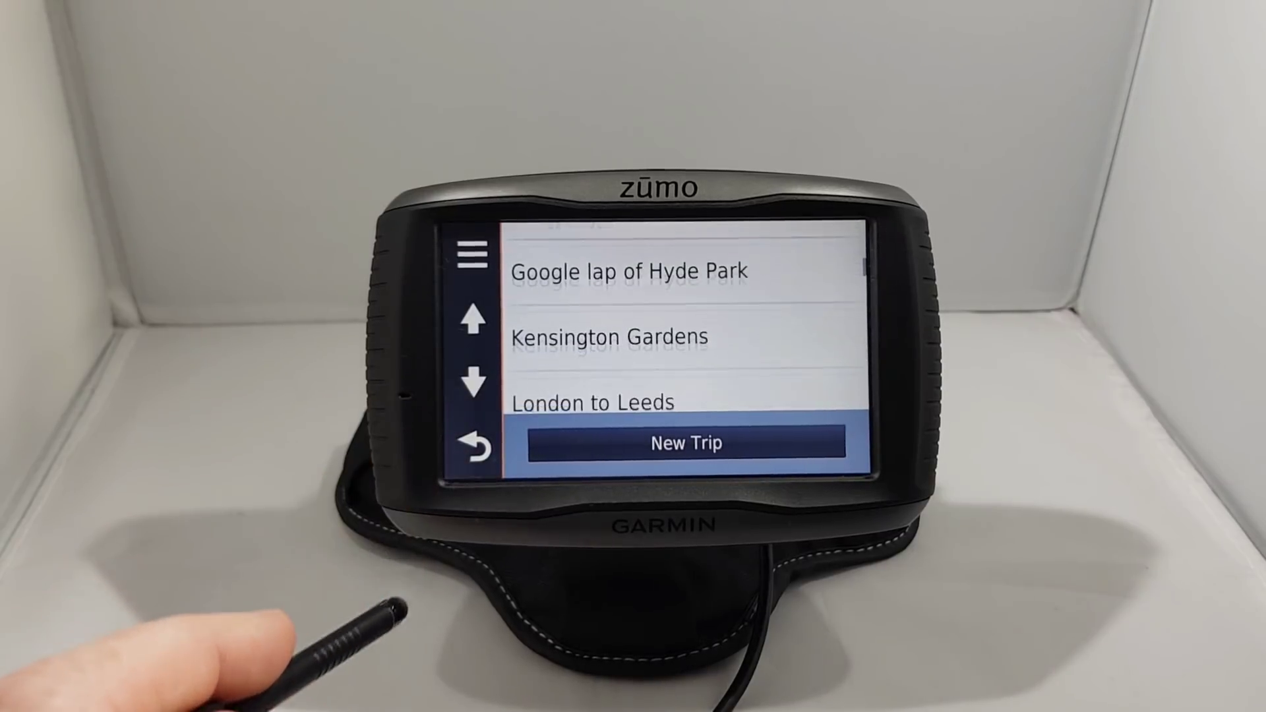
{"action": "left_click", "coordinate": [511, 253]}
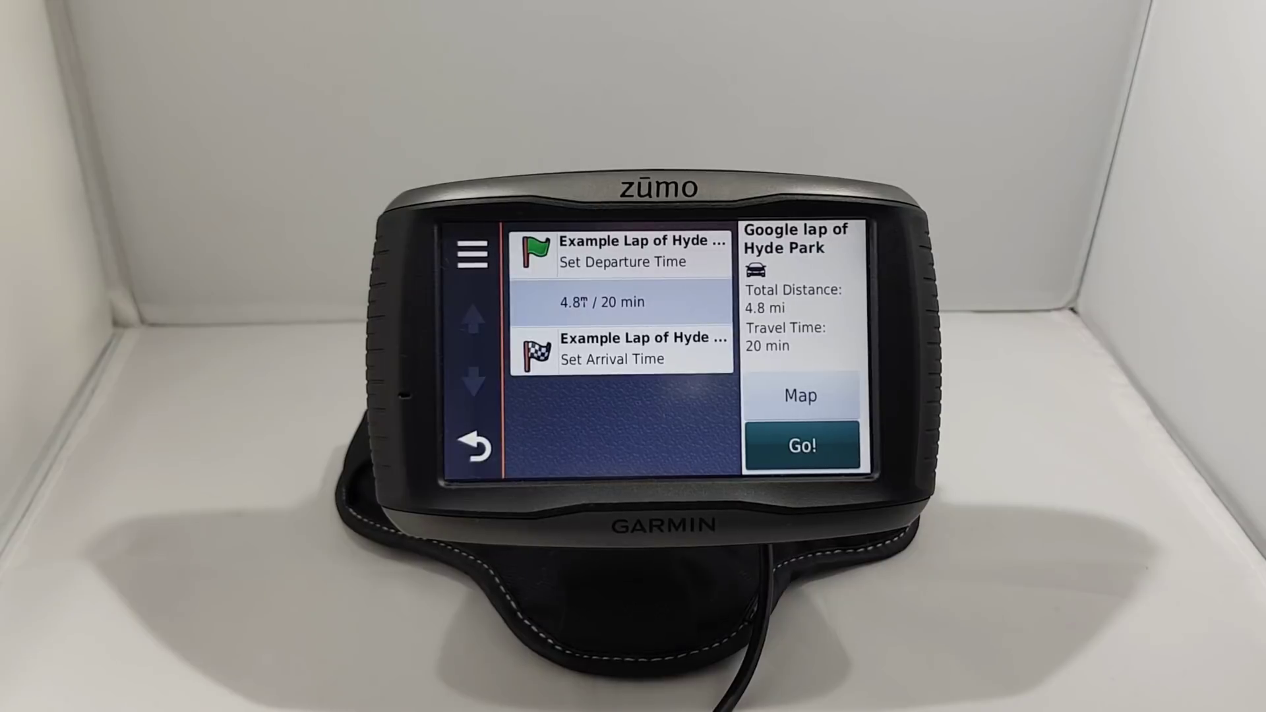
{"action": "left_click", "coordinate": [764, 405]}
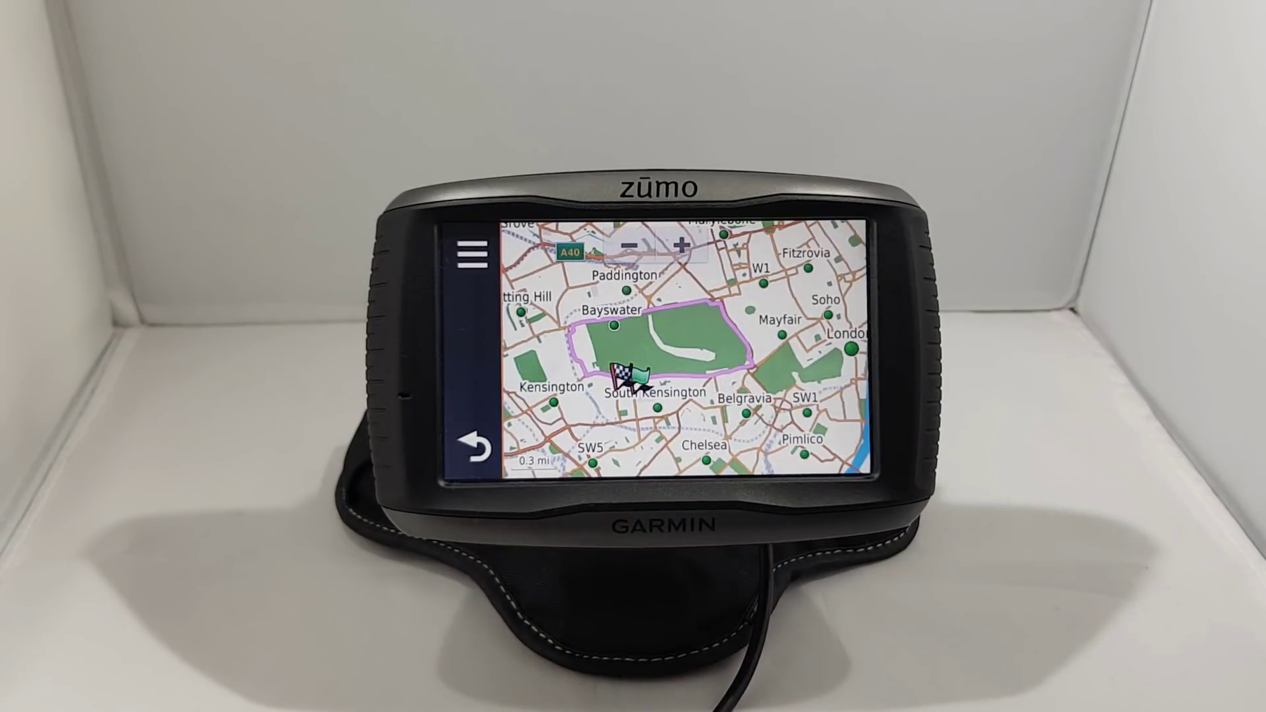
{"action": "left_click", "coordinate": [473, 447]}
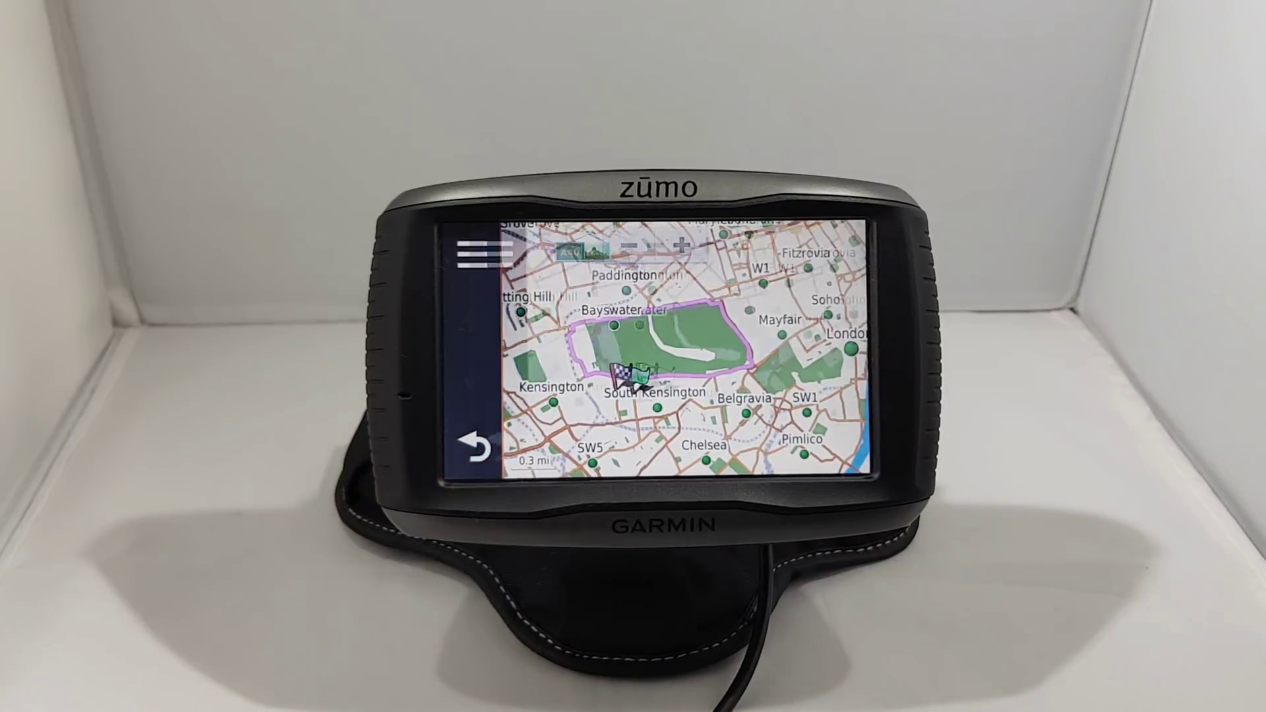
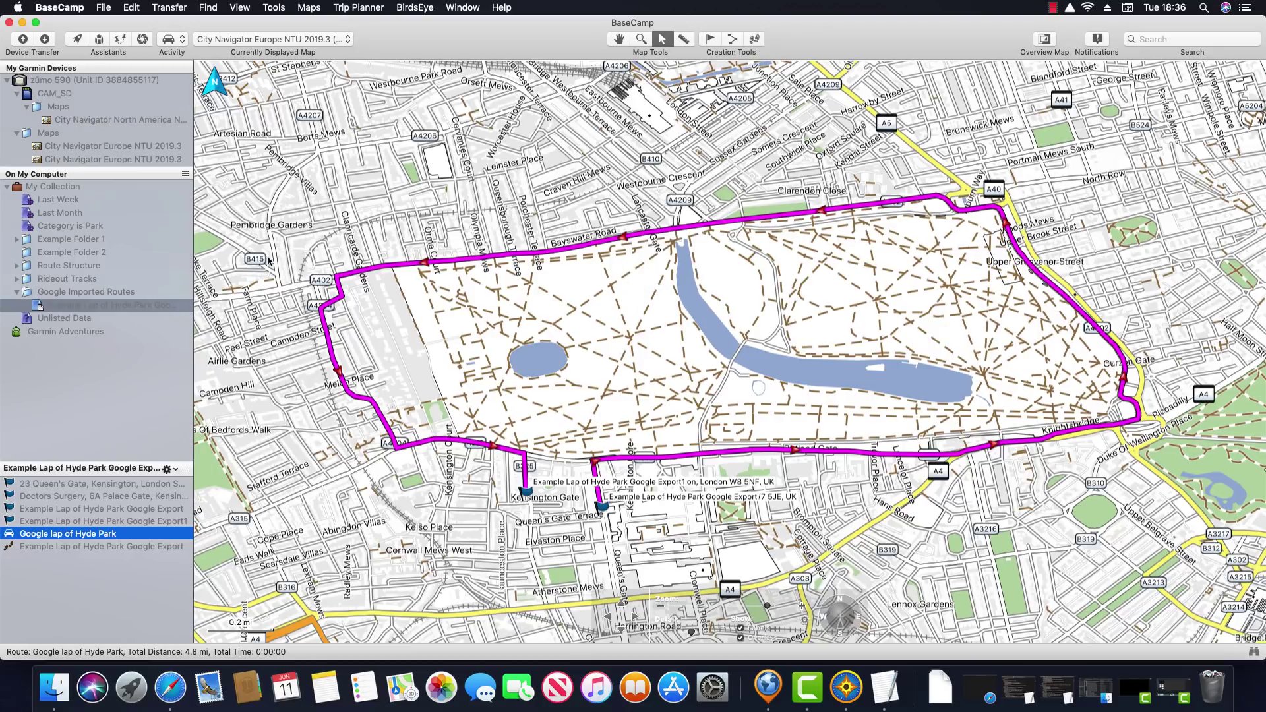
Create a new list named 'Google Routes with via points' under Google Imported Routes
{"action": "right_click", "coordinate": [74, 295]}
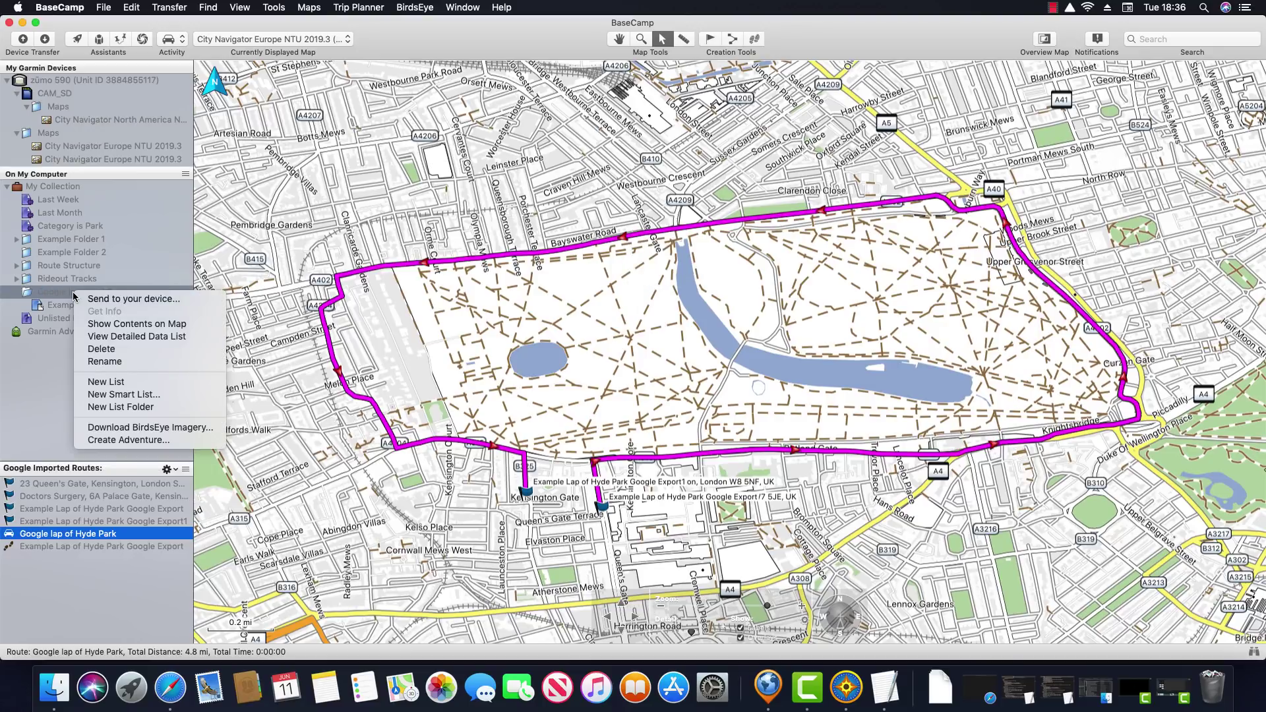
{"action": "left_click", "coordinate": [125, 381]}
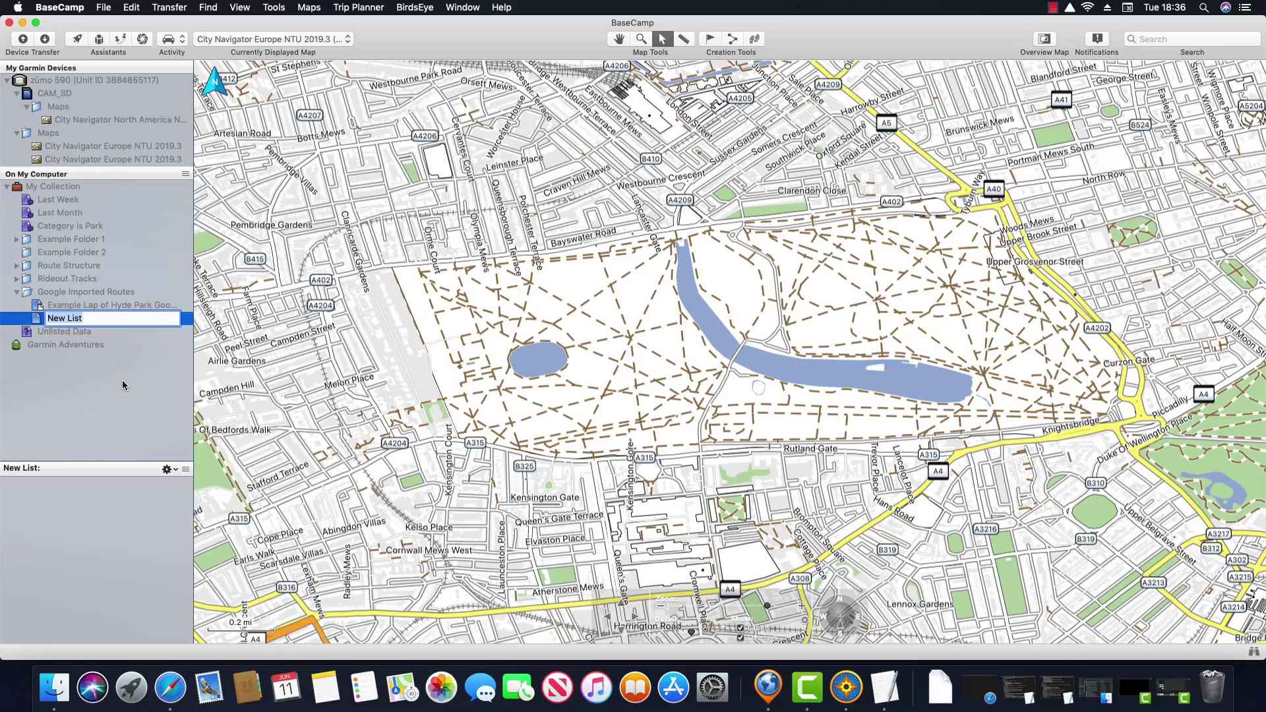
{"action": "type", "text": "Google Routes with via points"}
{"action": "key", "text": "Return"}
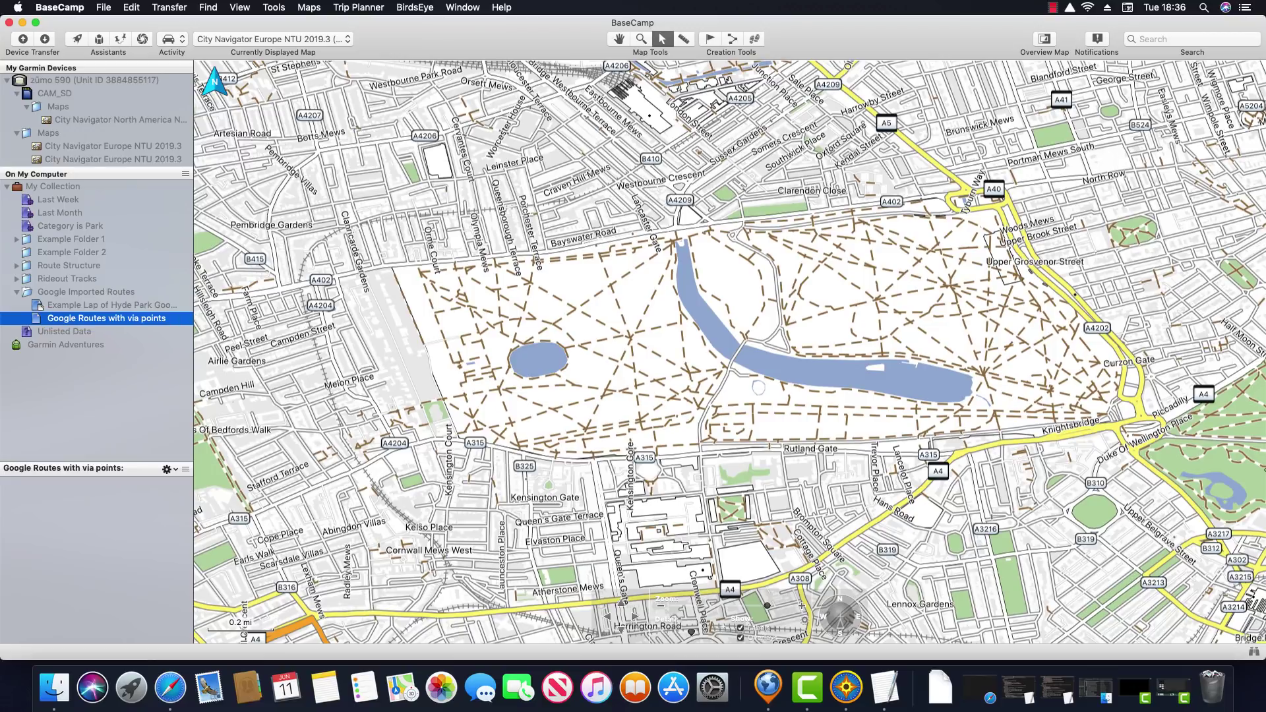
Copy the Hyde Park Google Export track and paste it into the new list
{"action": "left_click", "coordinate": [112, 307]}
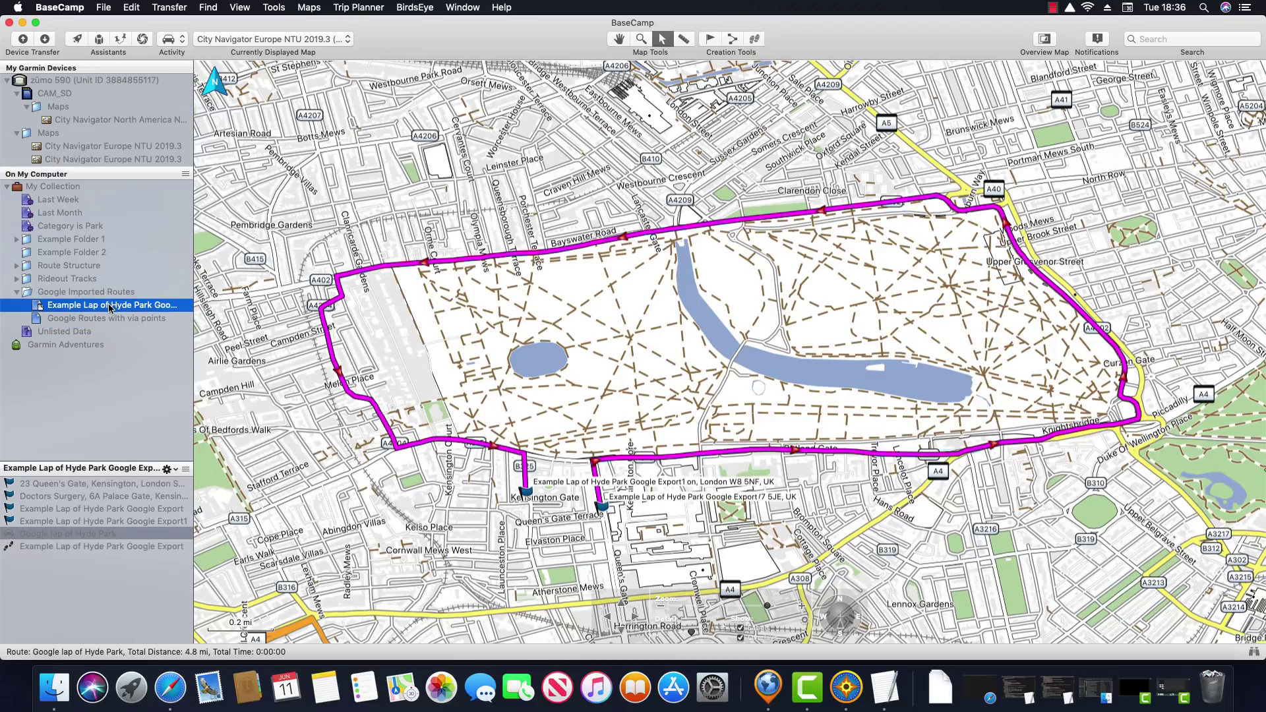
{"action": "left_click", "coordinate": [125, 547]}
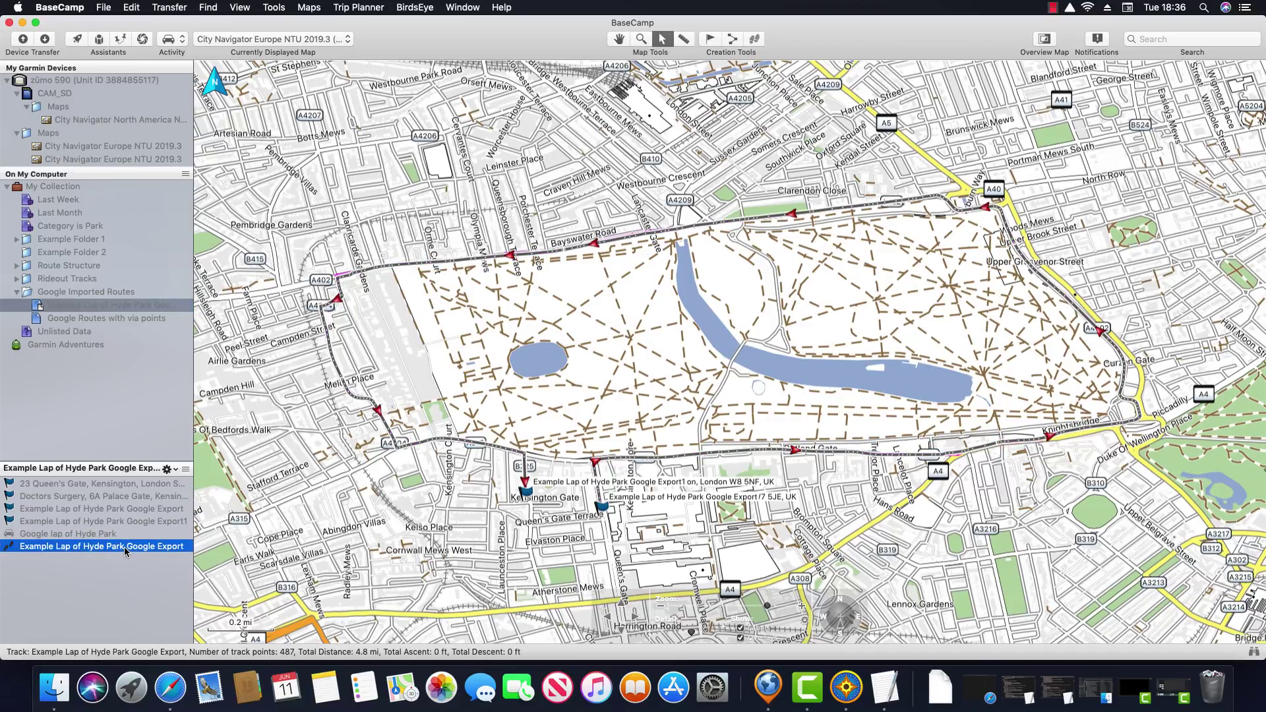
{"action": "right_click", "coordinate": [124, 547]}
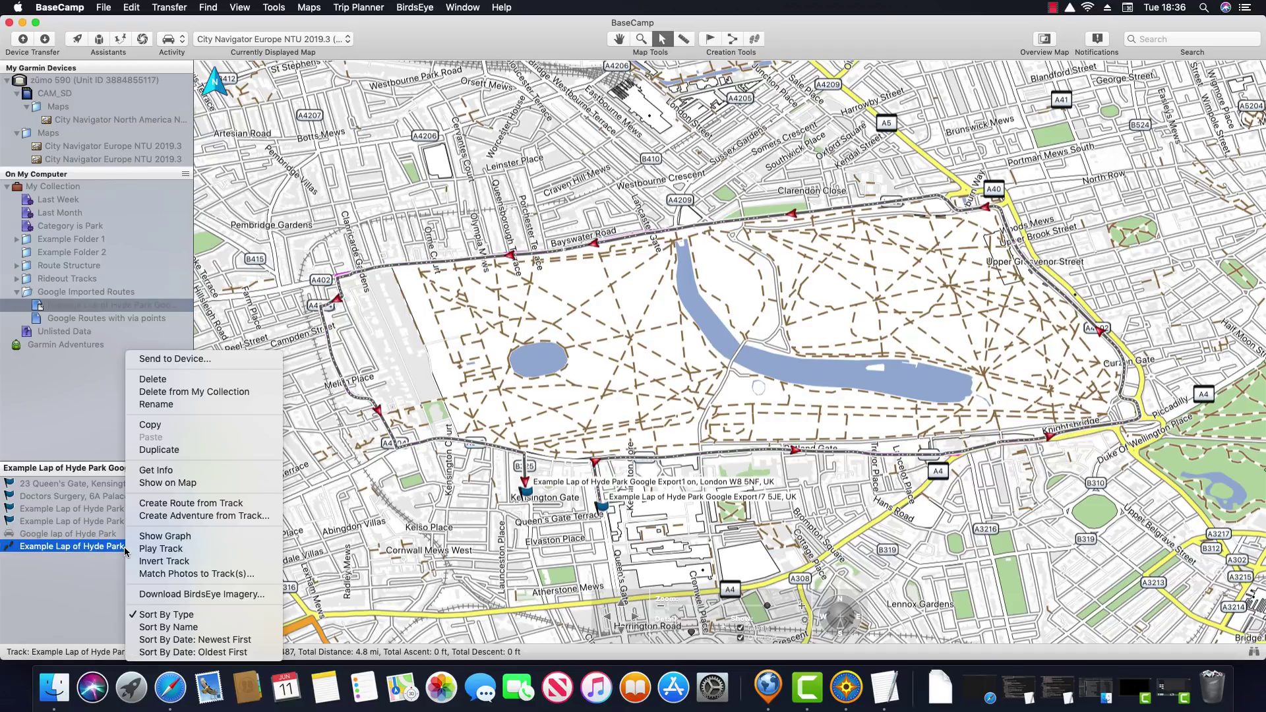
{"action": "left_click", "coordinate": [173, 425]}
{"action": "left_click", "coordinate": [92, 317]}
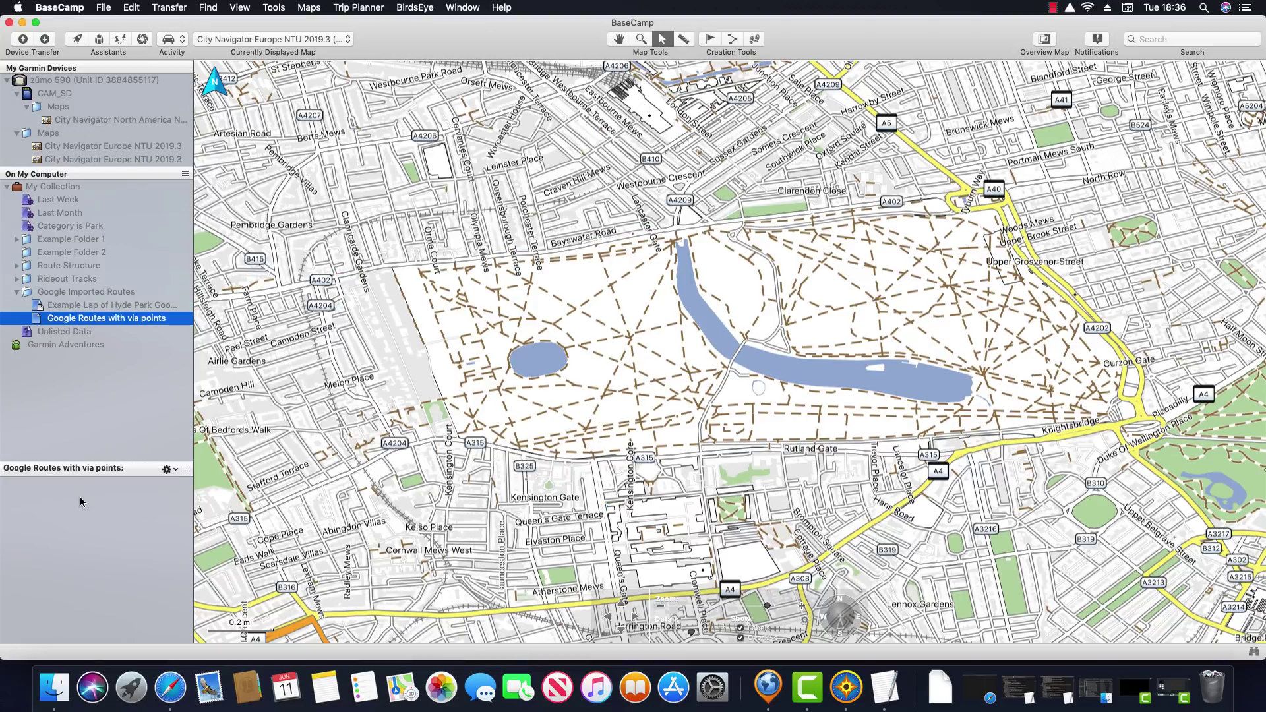
{"action": "right_click", "coordinate": [80, 496]}
{"action": "left_click", "coordinate": [110, 502]}
Open the pasted Example Lap of Hyde Park track's details and set its activity to Direct
{"action": "double_click", "coordinate": [91, 483]}
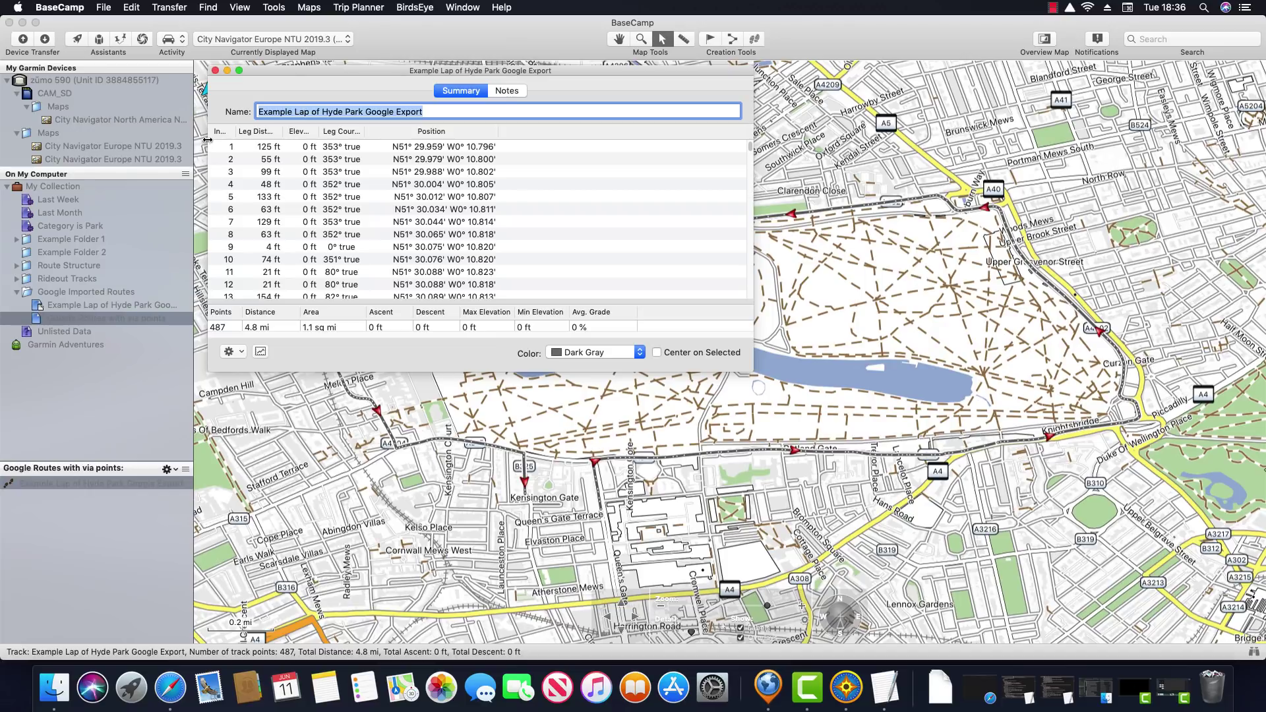
{"action": "left_click", "coordinate": [181, 39]}
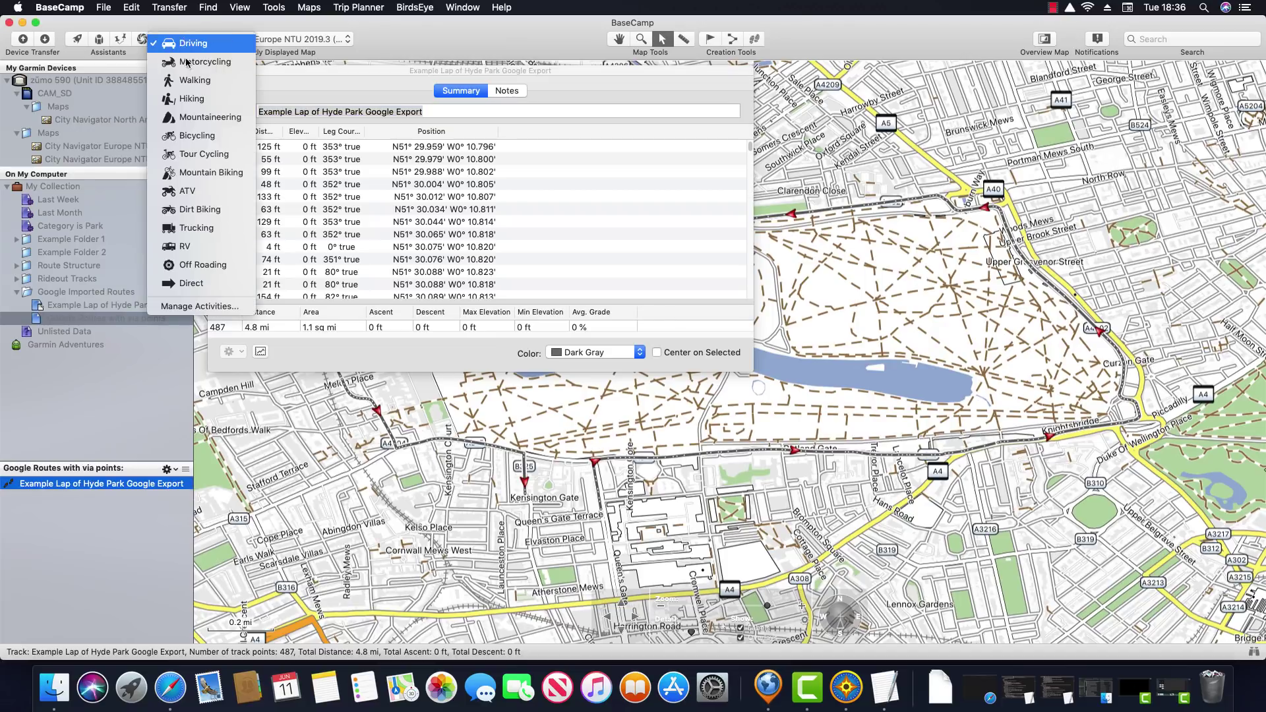
{"action": "left_click", "coordinate": [191, 283]}
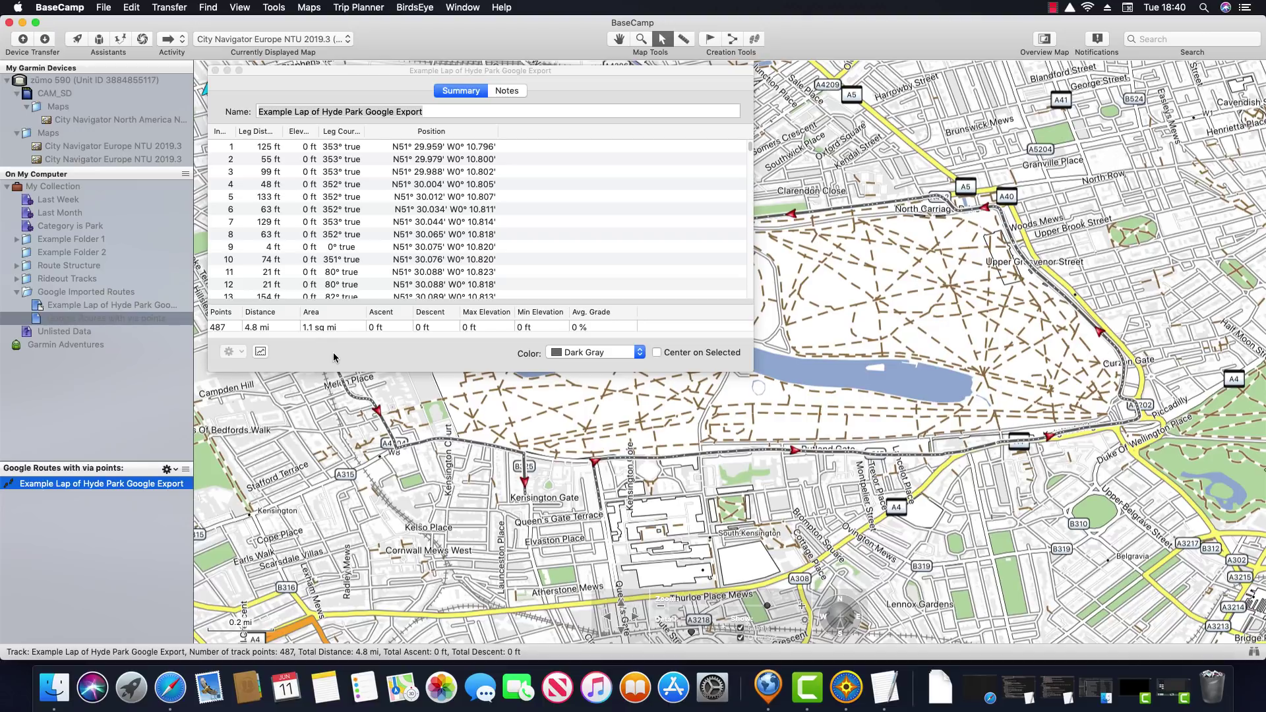
In Advanced preferences, change track-to-route via points from 15 to 6
{"action": "left_click", "coordinate": [58, 8]}
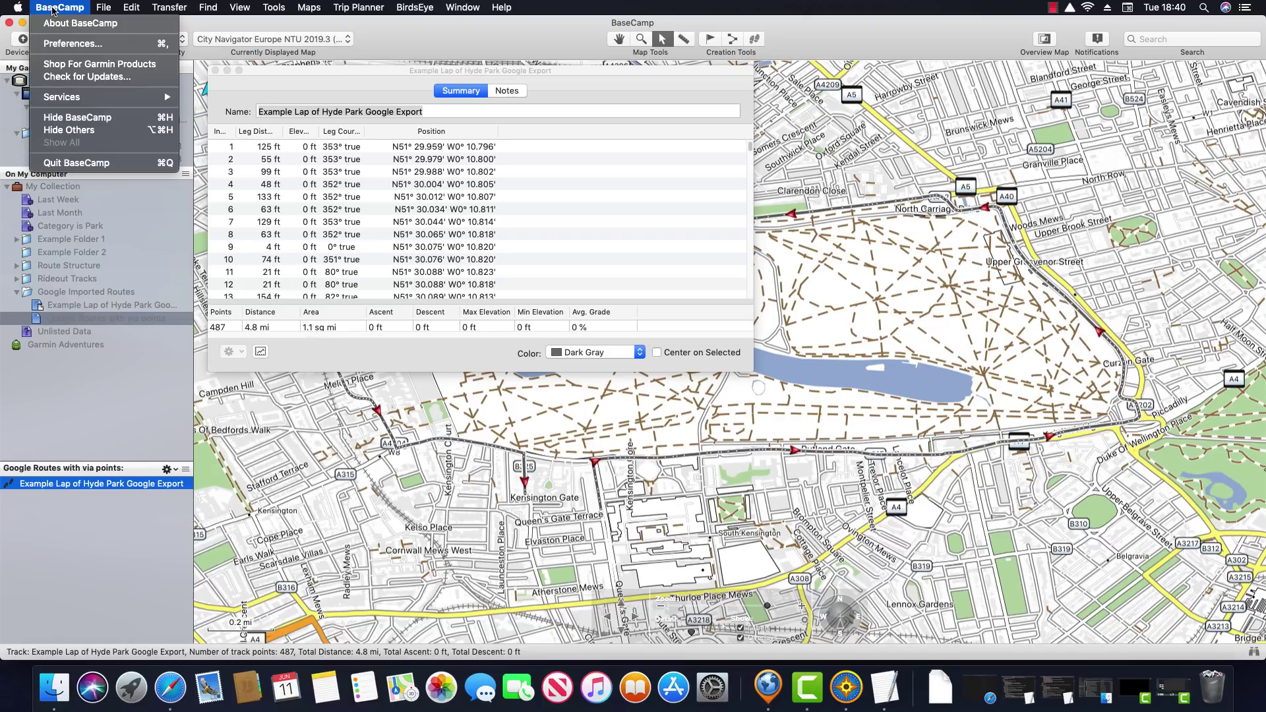
{"action": "left_click", "coordinate": [70, 43]}
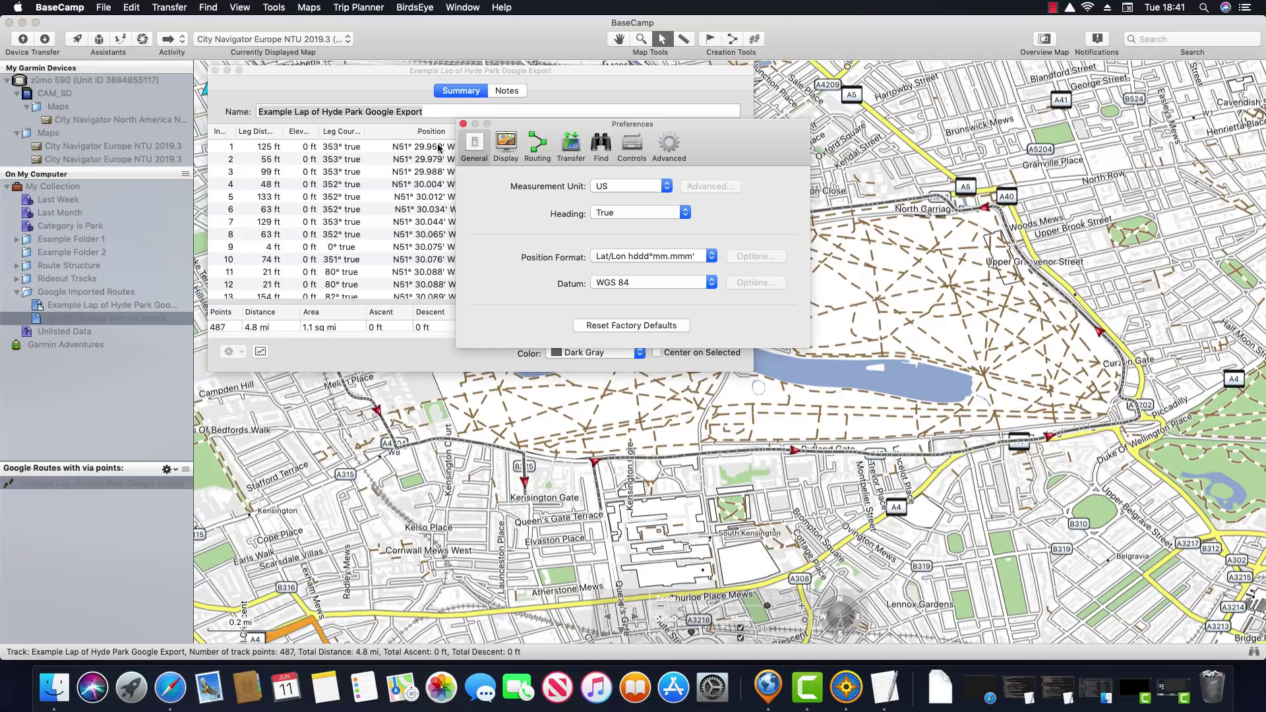
{"action": "left_click", "coordinate": [668, 148]}
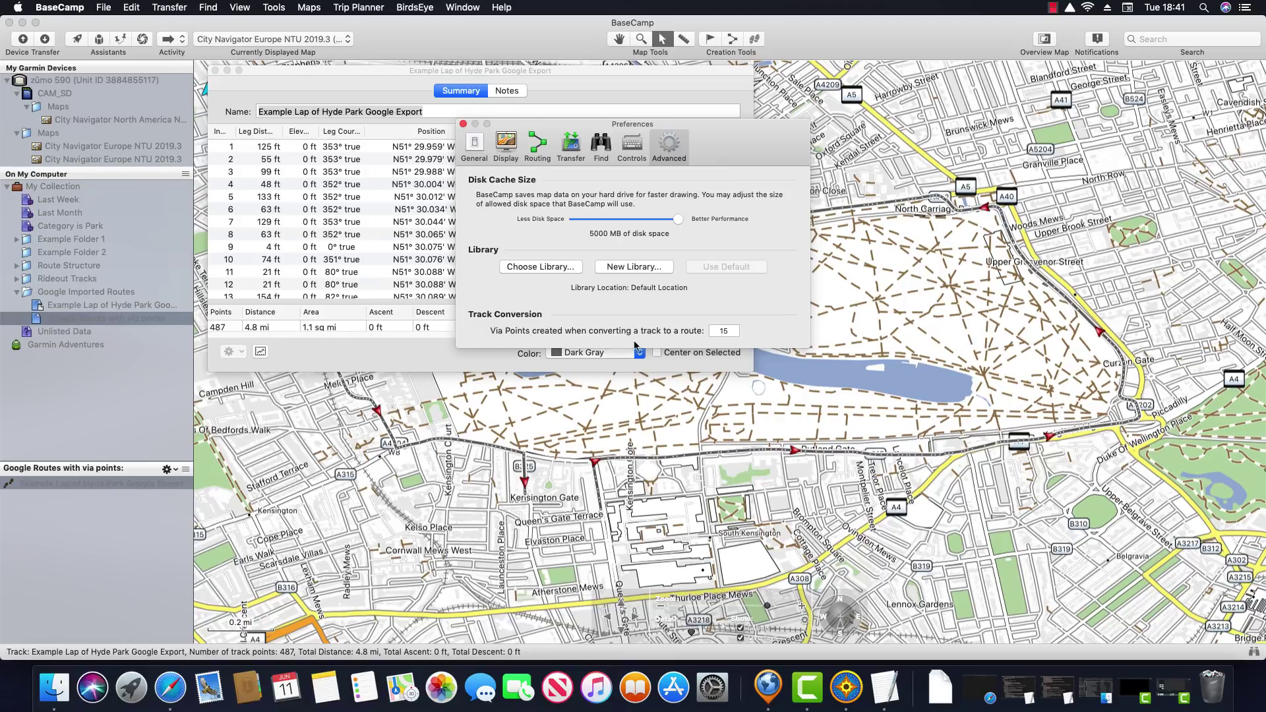
{"action": "double_click", "coordinate": [724, 331]}
{"action": "type", "text": "6"}
{"action": "left_click", "coordinate": [463, 123]}
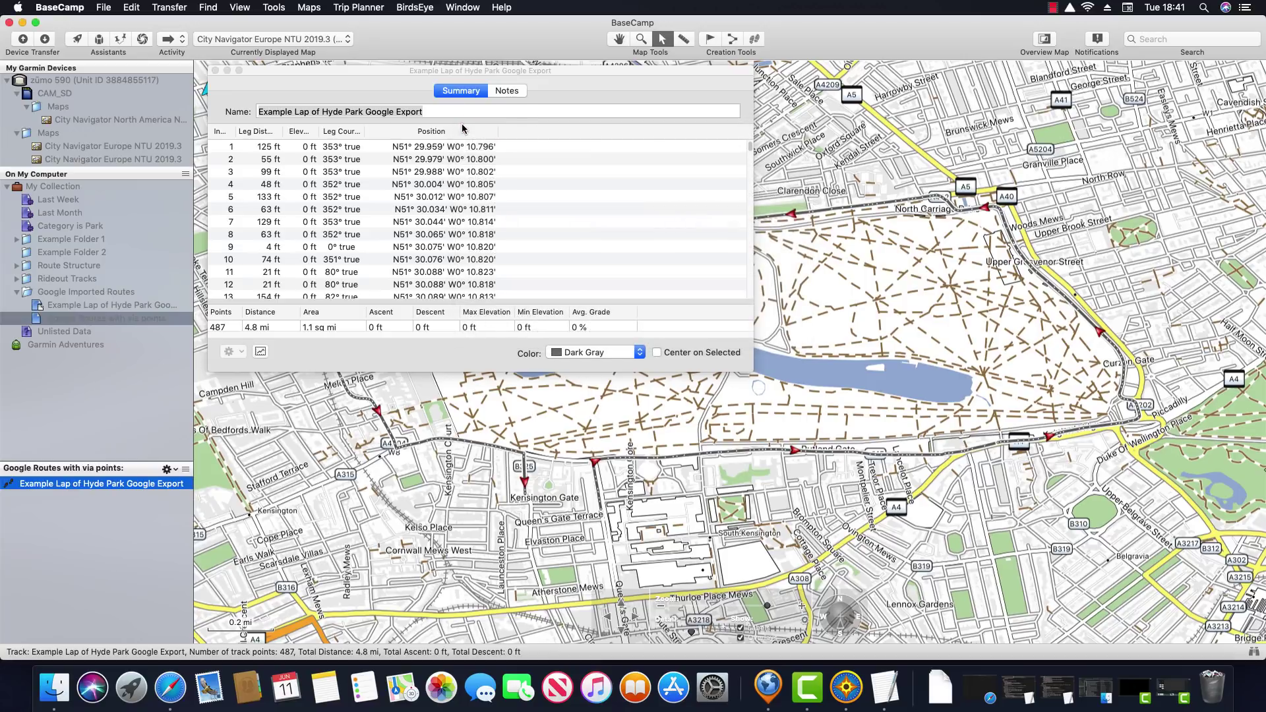
Create route 'Example Lap of Hyde Park Google Export 1 to 6' from the track's action menu
{"action": "left_click", "coordinate": [358, 87]}
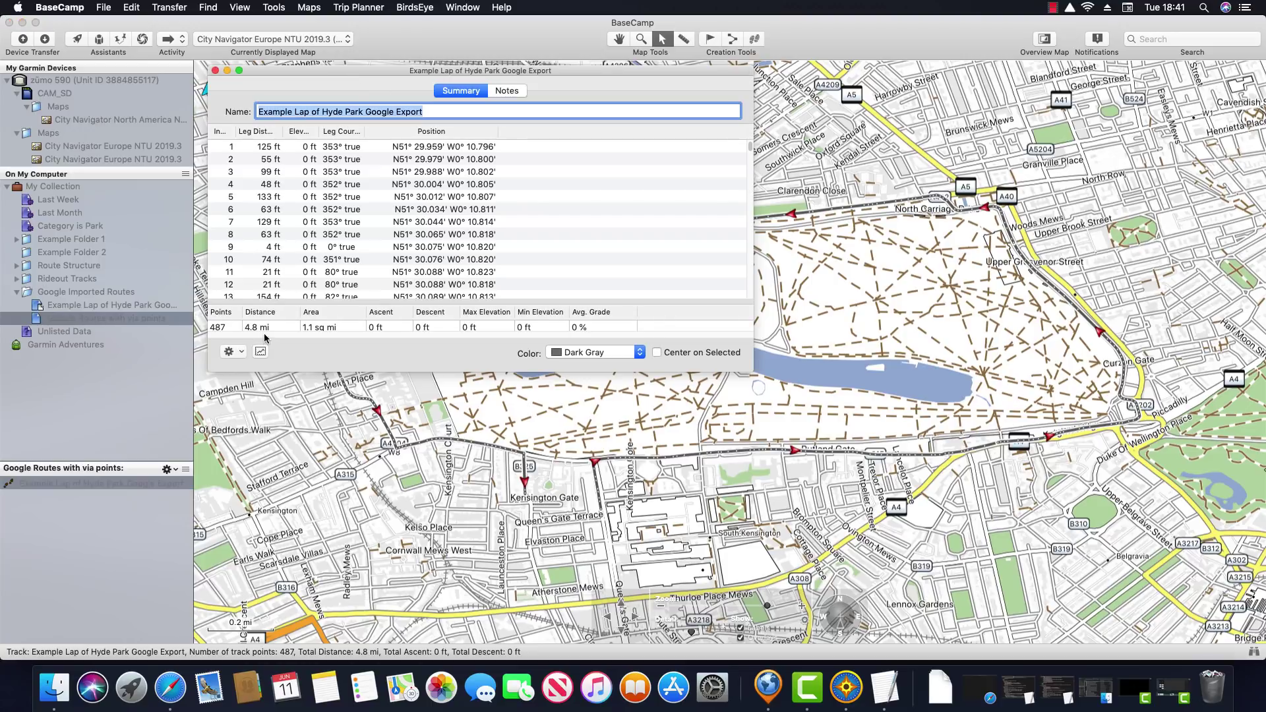
{"action": "left_click", "coordinate": [242, 353]}
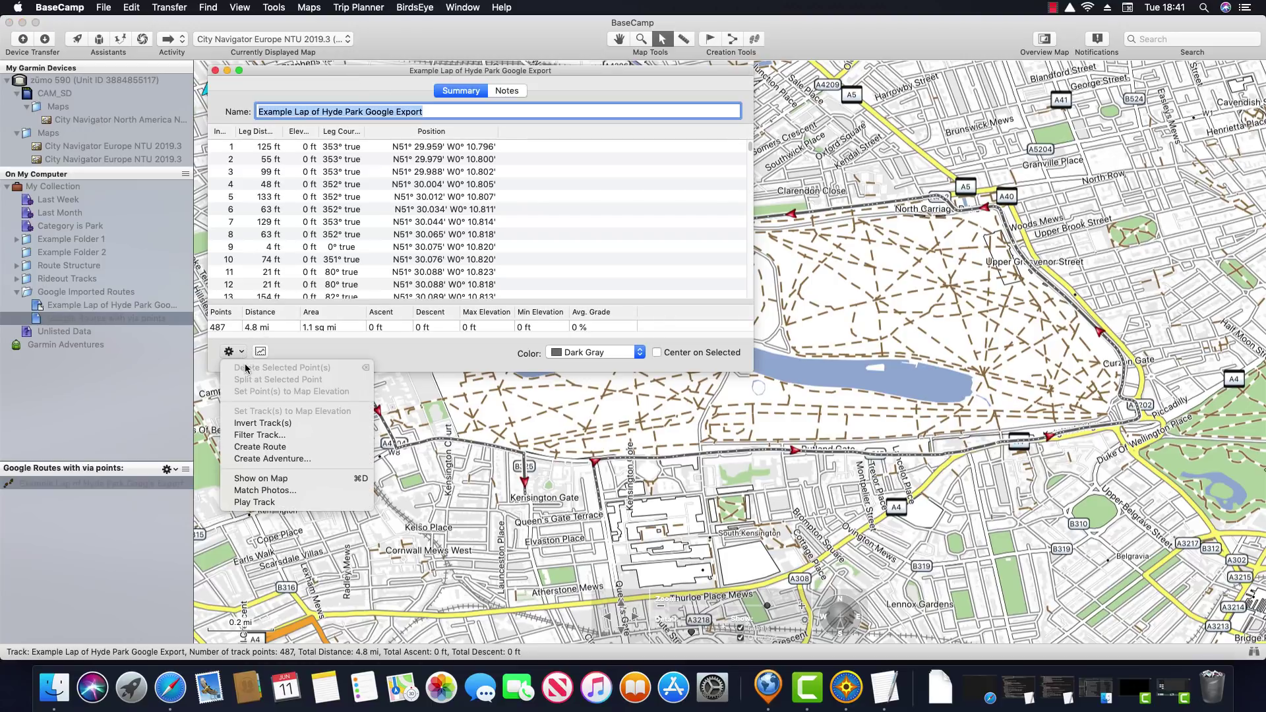
{"action": "left_click", "coordinate": [298, 446]}
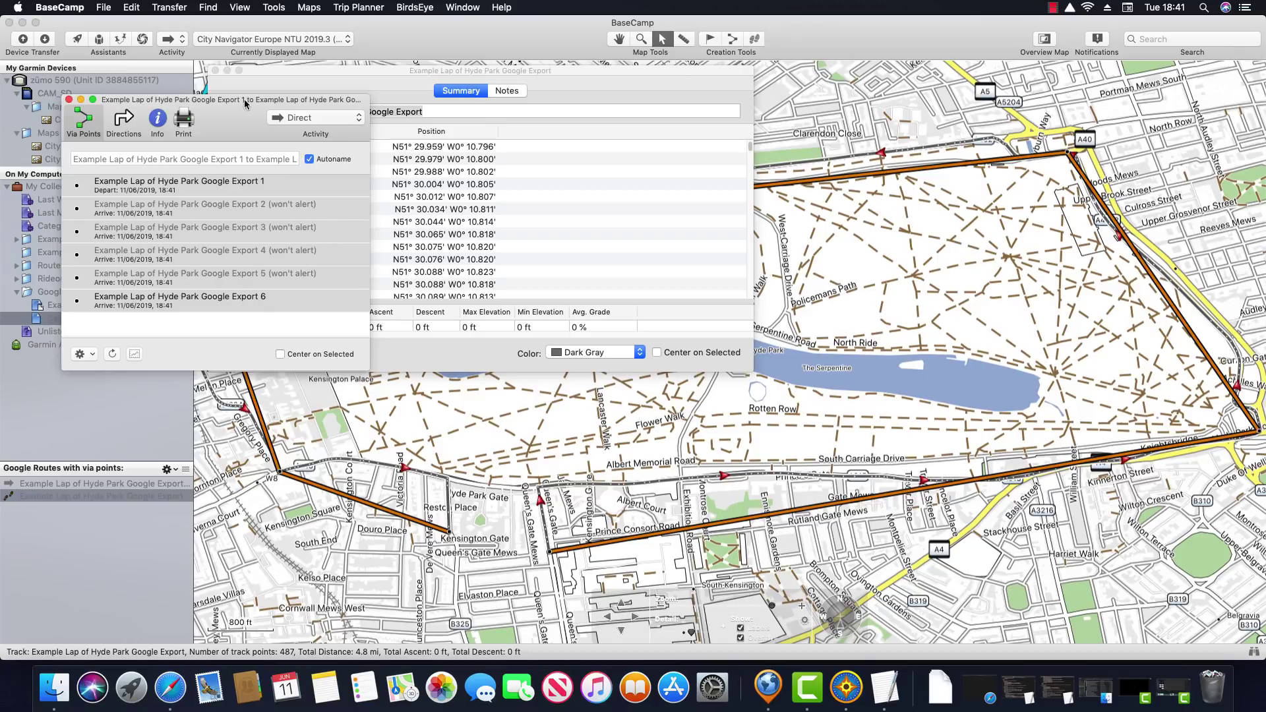
{"action": "left_click_drag", "start_coordinate": [241, 100], "coordinate": [690, 71]}
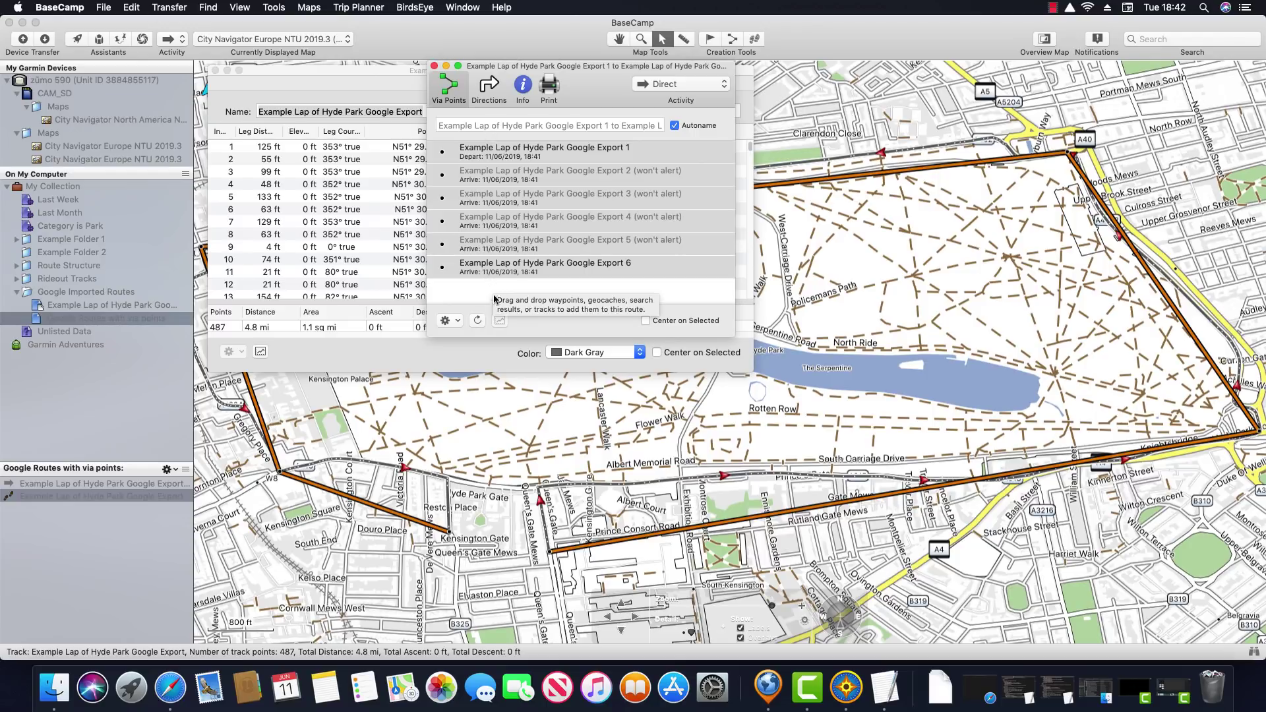
Switch the new route's activity to Driving, then minimize the route and track windows
{"action": "left_click", "coordinate": [712, 85]}
{"action": "mouse_move", "coordinate": [675, 9]}
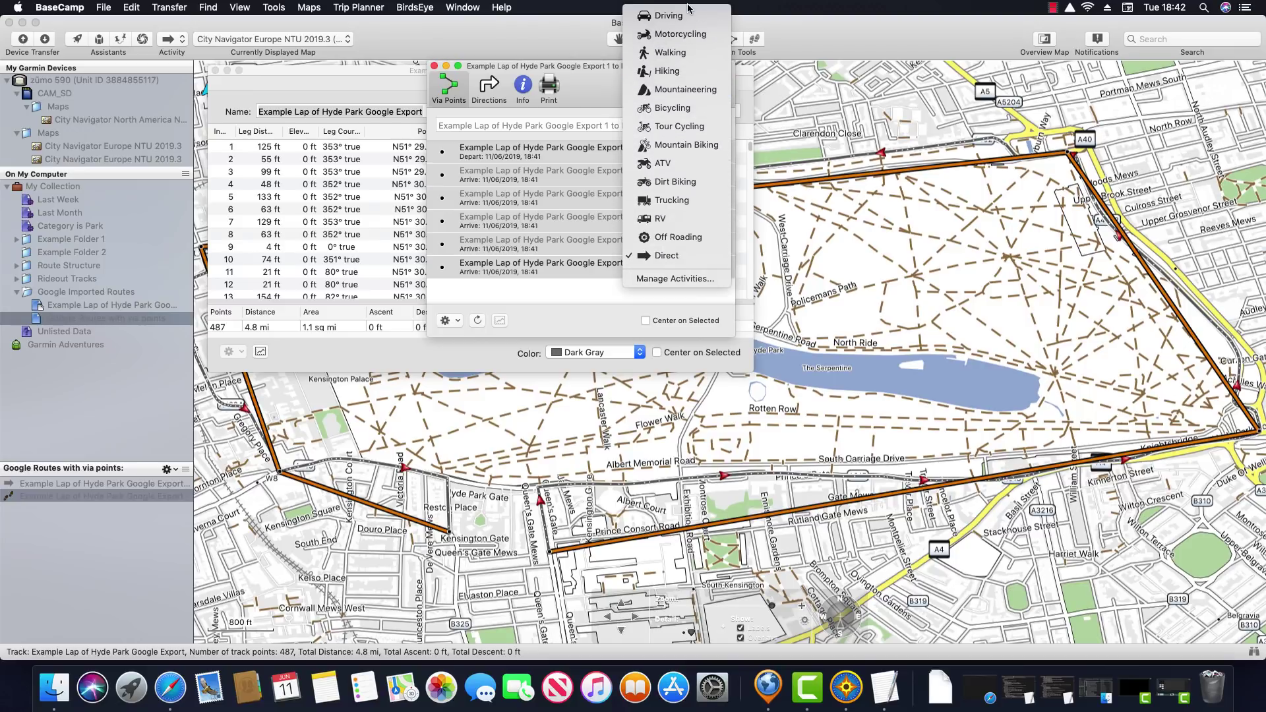
{"action": "left_click", "coordinate": [679, 21]}
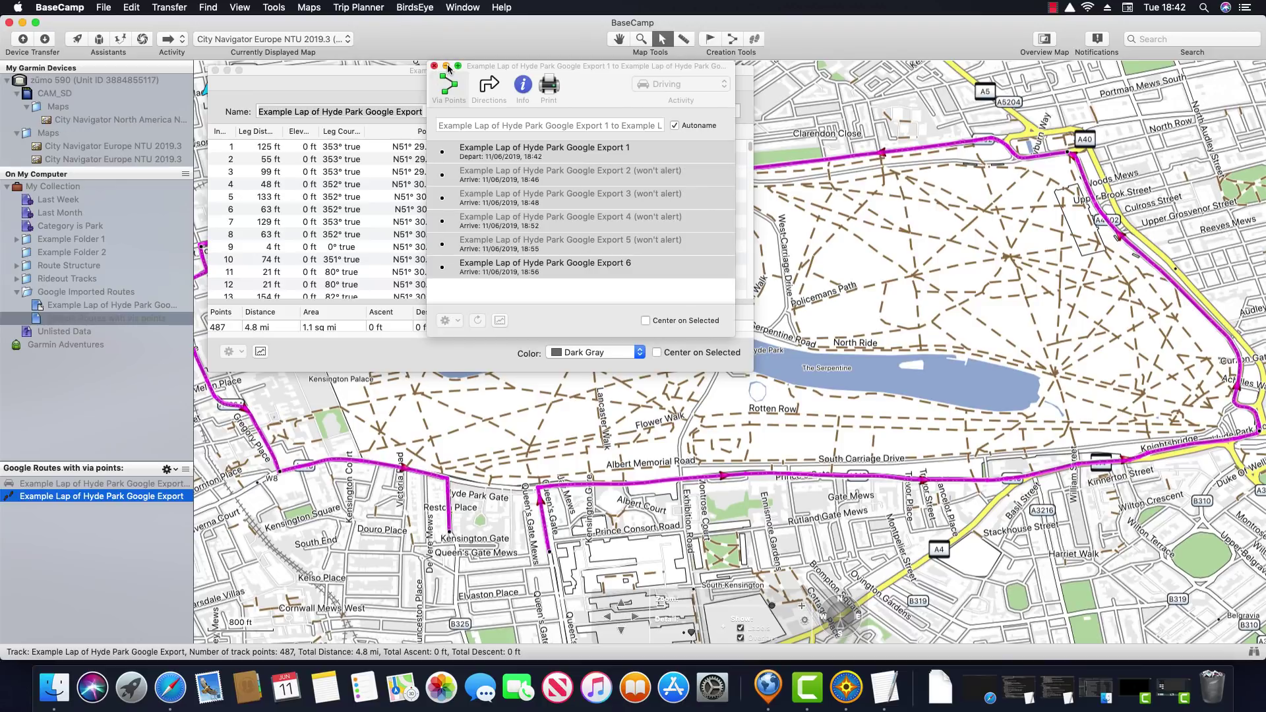
{"action": "left_click", "coordinate": [446, 65]}
{"action": "left_click", "coordinate": [227, 70]}
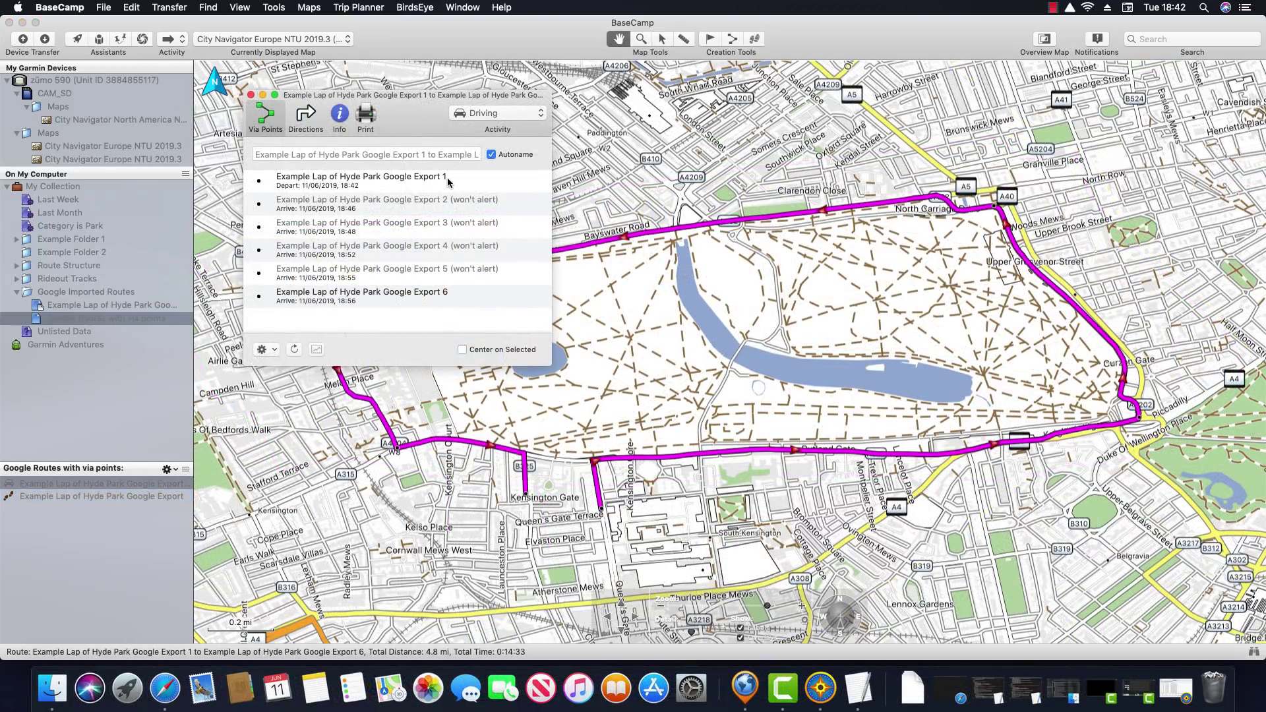
Centre the map on via points 1 and 2, then drag the Hyde Park Corner point further north
{"action": "left_click", "coordinate": [461, 349]}
{"action": "left_click", "coordinate": [419, 184]}
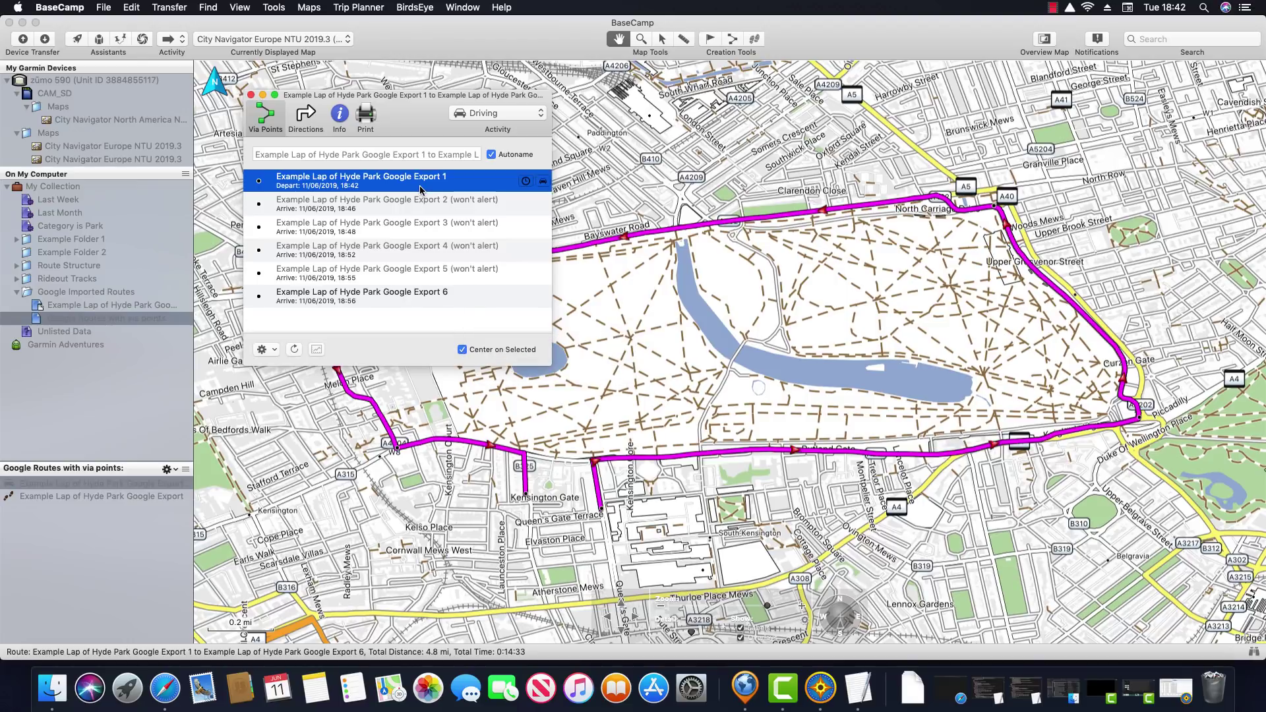
{"action": "scroll", "coordinate": [734, 345], "scroll_direction": "up", "scroll_amount": 5}
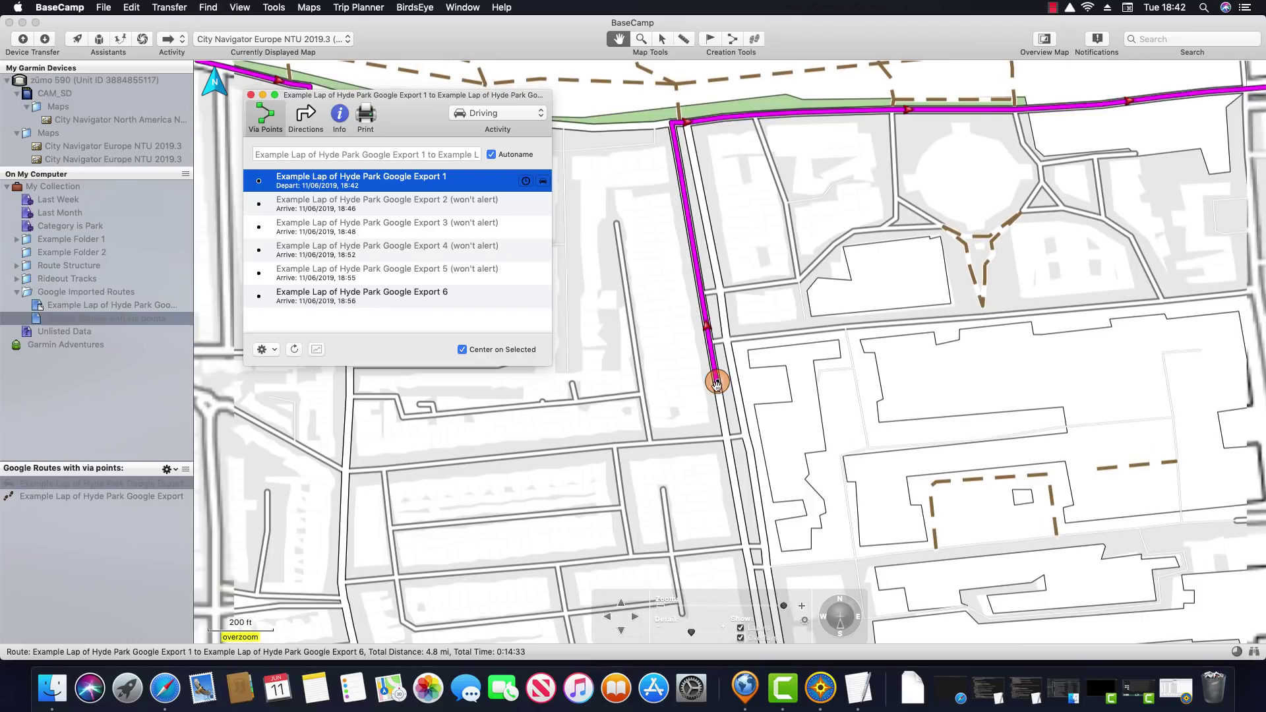
{"action": "left_click", "coordinate": [430, 208]}
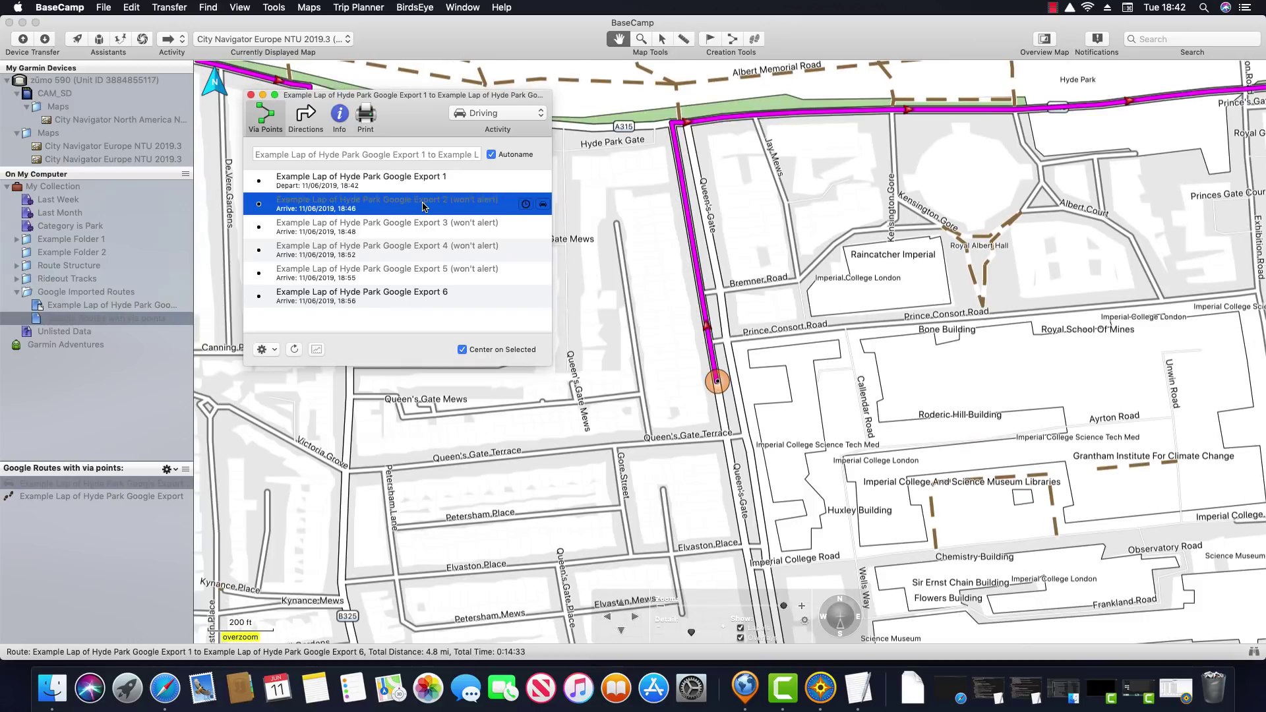
{"action": "scroll", "coordinate": [742, 356], "scroll_direction": "up", "scroll_amount": 6}
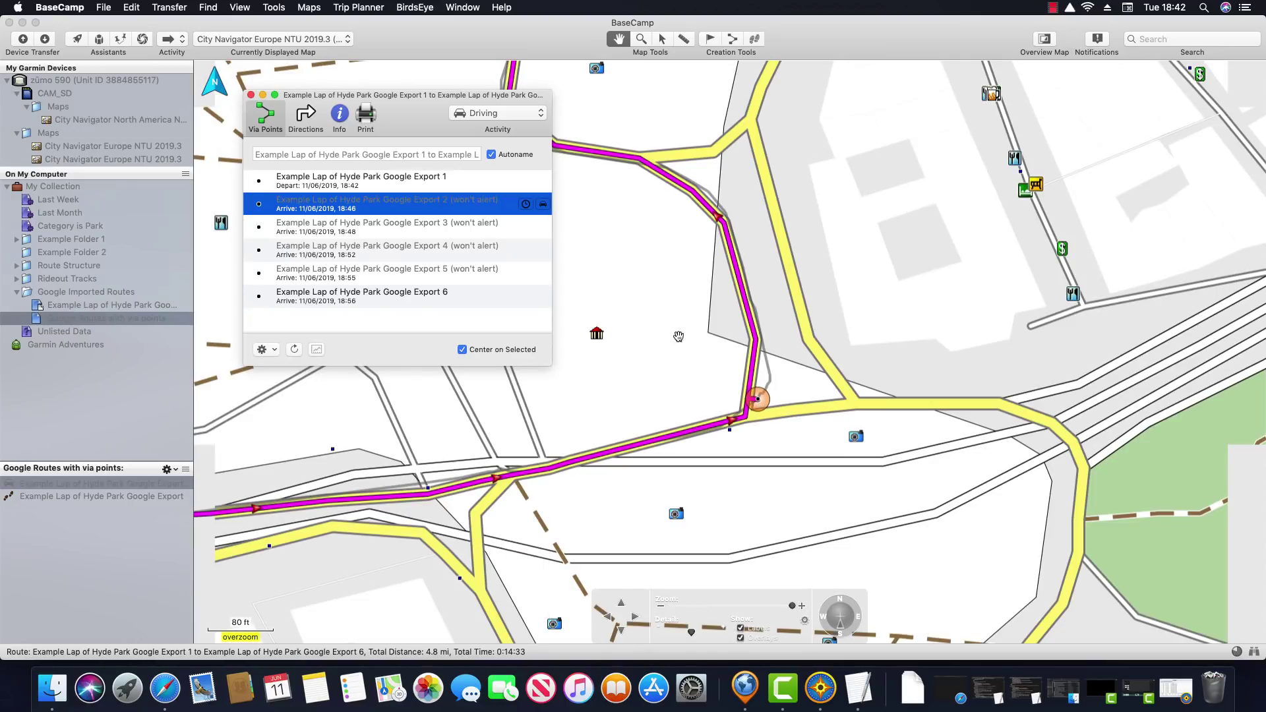
{"action": "scroll", "coordinate": [677, 337], "scroll_direction": "down", "scroll_amount": 2}
{"action": "scroll", "coordinate": [642, 312], "scroll_direction": "down", "scroll_amount": 1}
{"action": "left_click_drag", "start_coordinate": [643, 313], "coordinate": [778, 351]}
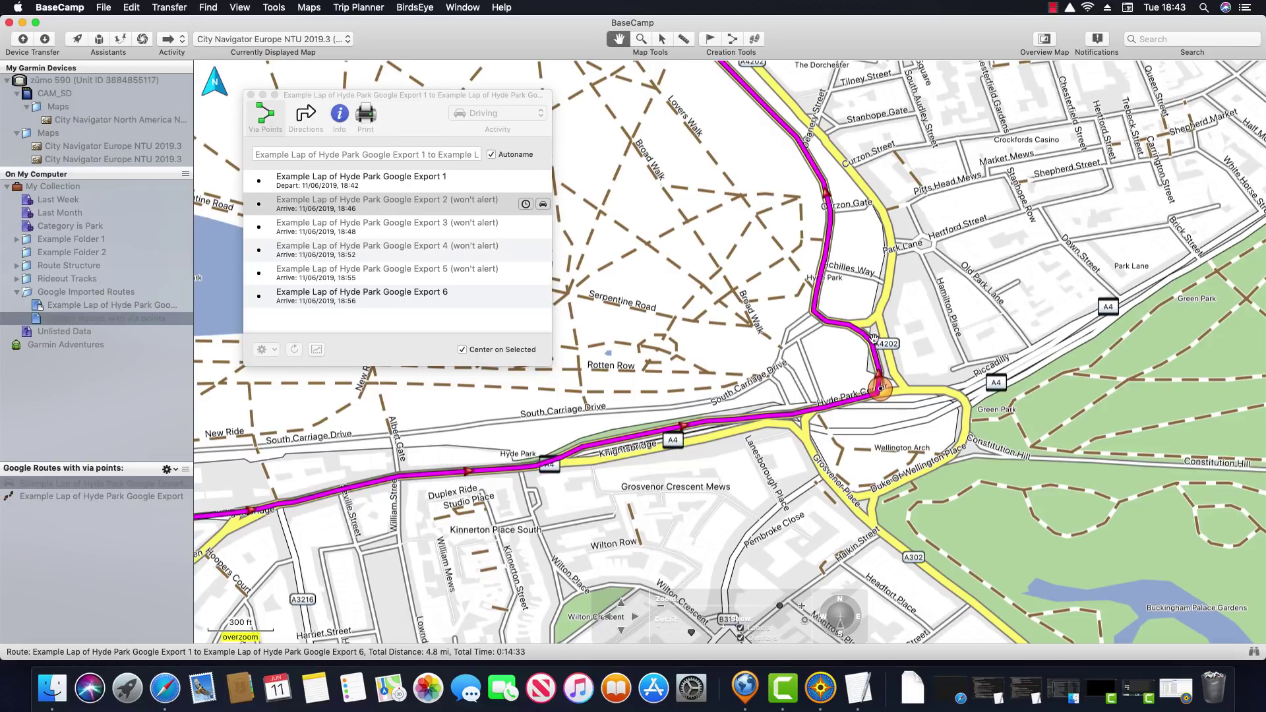
{"action": "left_click_drag", "start_coordinate": [881, 390], "coordinate": [816, 169]}
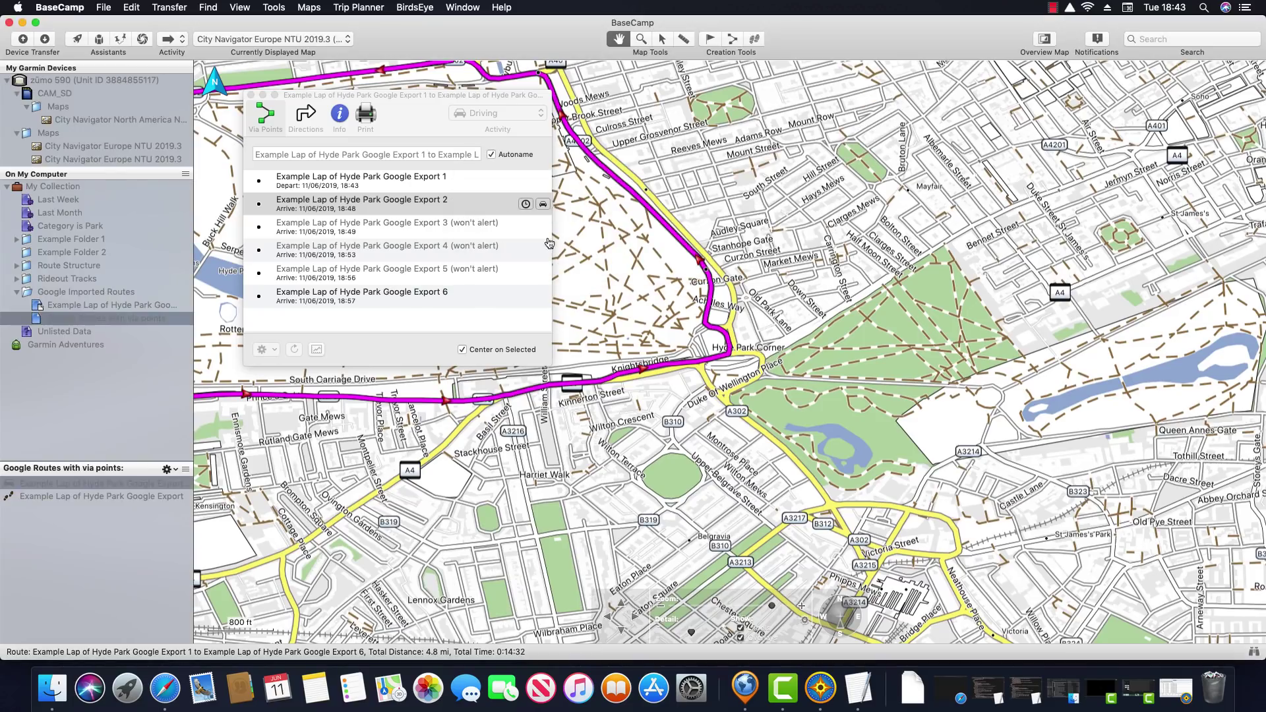
Centre and zoom the map around via point 3 near Marble Arch
{"action": "left_click", "coordinate": [439, 229]}
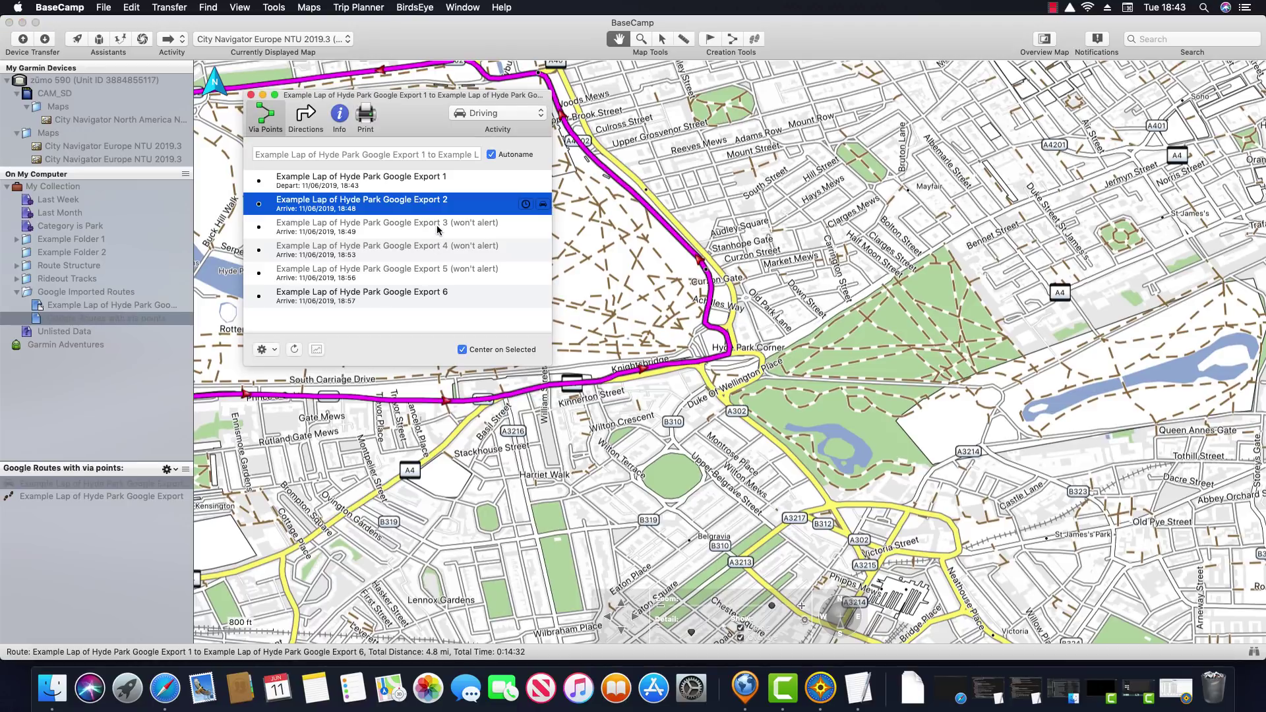
{"action": "left_click", "coordinate": [429, 228]}
{"action": "left_click_drag", "start_coordinate": [685, 389], "coordinate": [826, 385]}
{"action": "scroll", "coordinate": [826, 385], "scroll_direction": "up", "scroll_amount": 3}
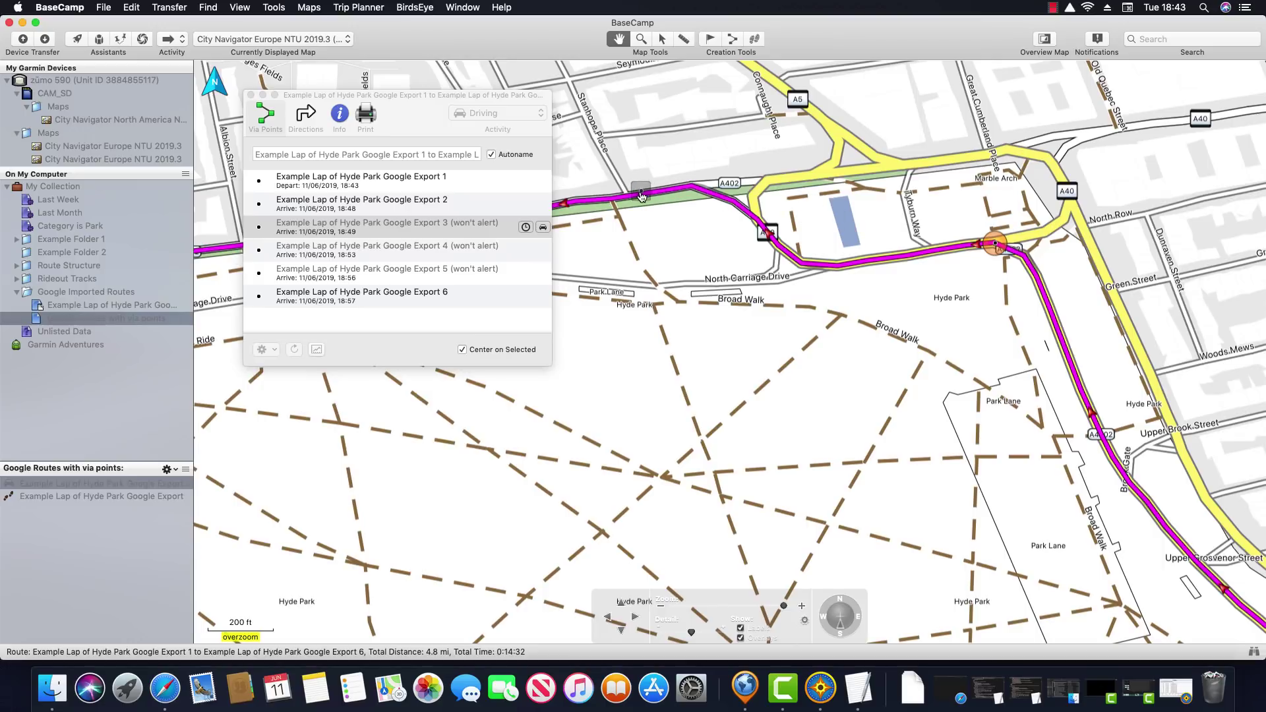
{"action": "scroll", "coordinate": [635, 196], "scroll_direction": "down", "scroll_amount": 3}
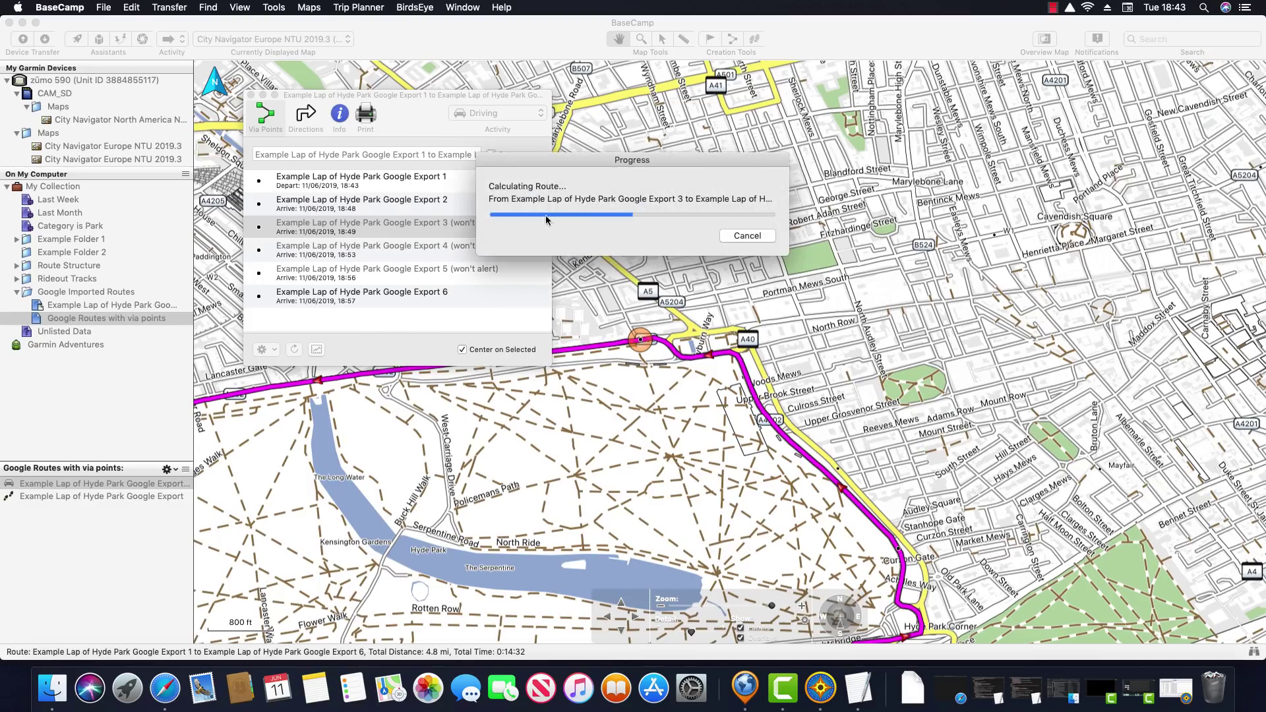
Drag via point 4 down the street onto the road
{"action": "left_click", "coordinate": [402, 257]}
{"action": "left_click", "coordinate": [402, 256]}
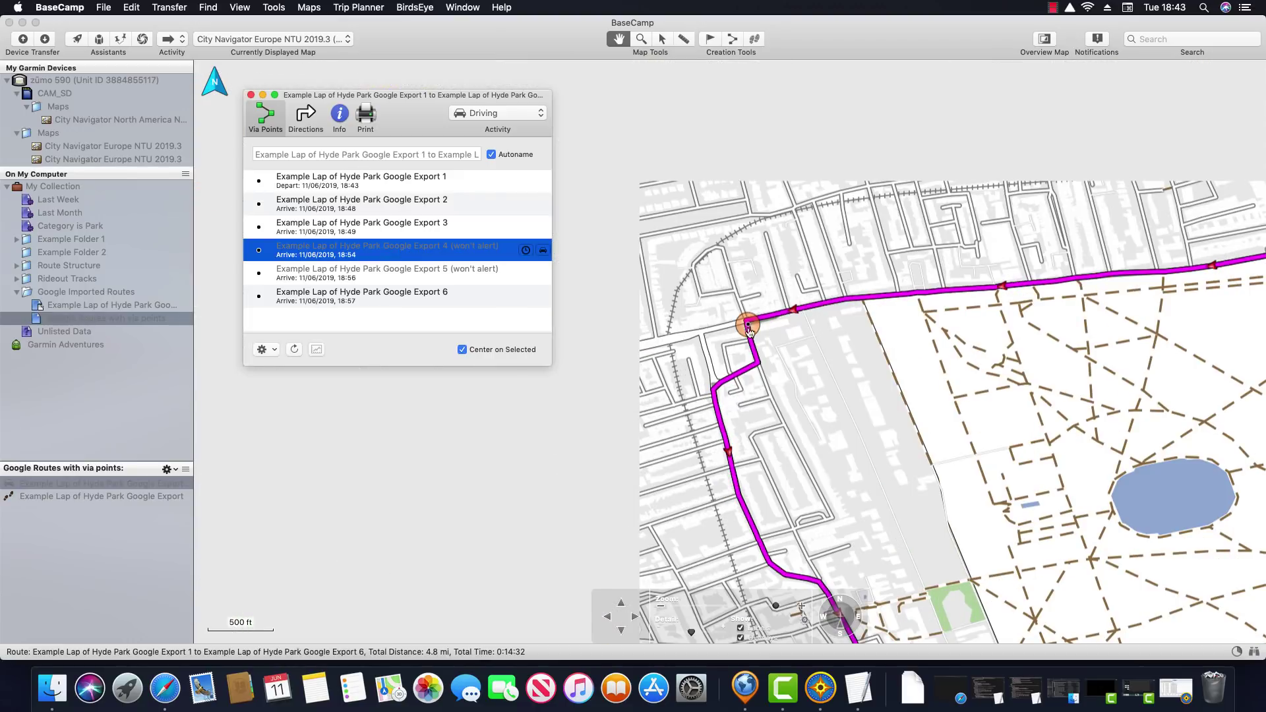
{"action": "left_click", "coordinate": [707, 399]}
{"action": "left_click_drag", "start_coordinate": [714, 400], "coordinate": [720, 422]}
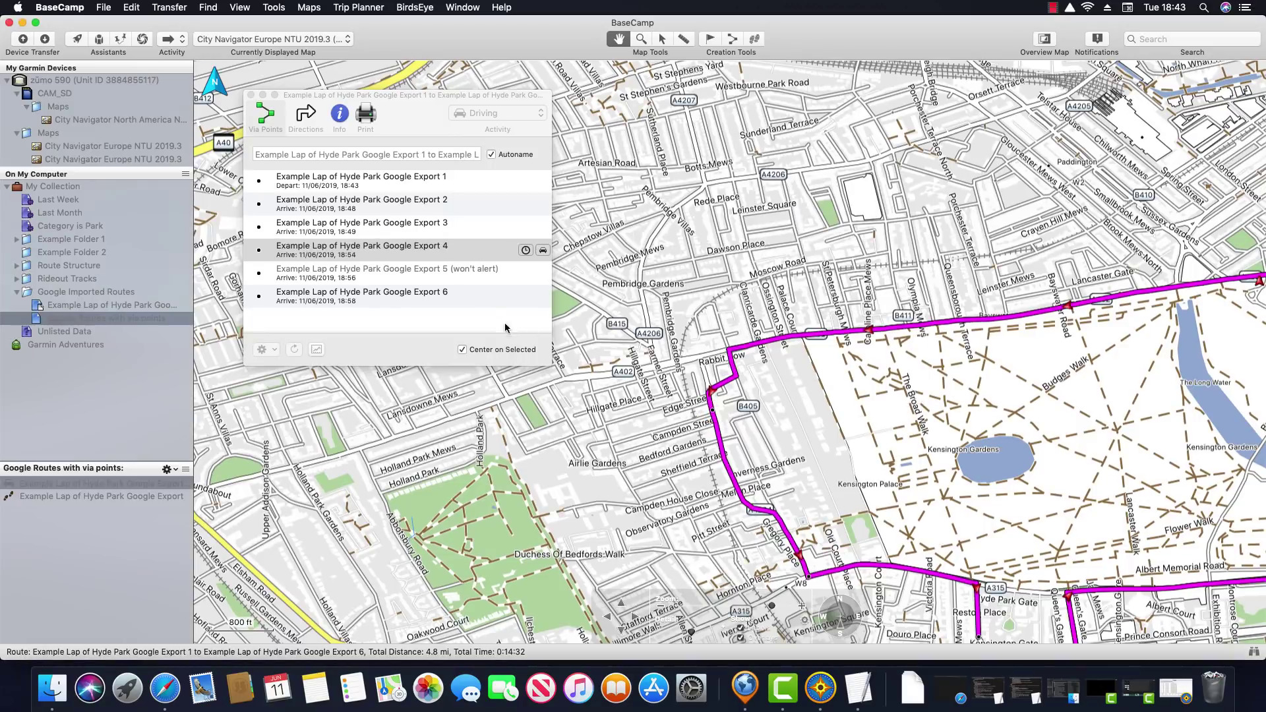
Centre on via point 5 and set it to alert on arrival
{"action": "left_click", "coordinate": [419, 274]}
{"action": "left_click", "coordinate": [420, 275]}
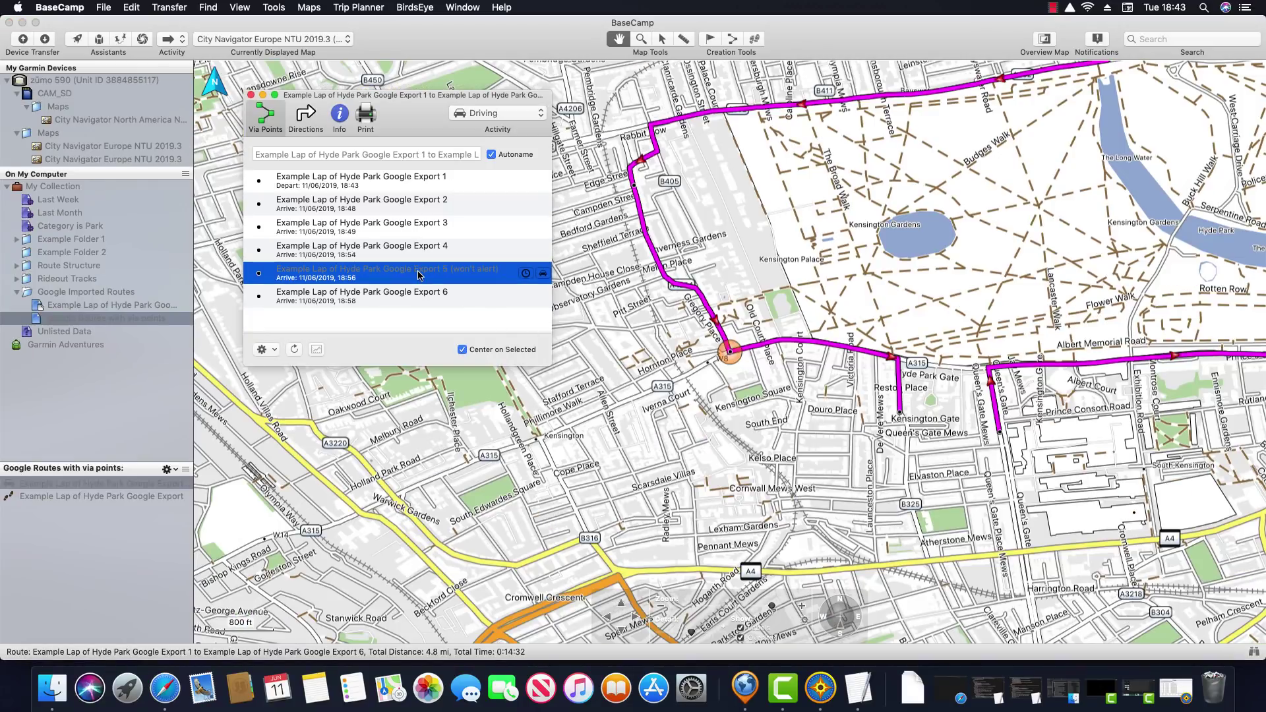
{"action": "scroll", "coordinate": [729, 356], "scroll_direction": "up", "scroll_amount": 2}
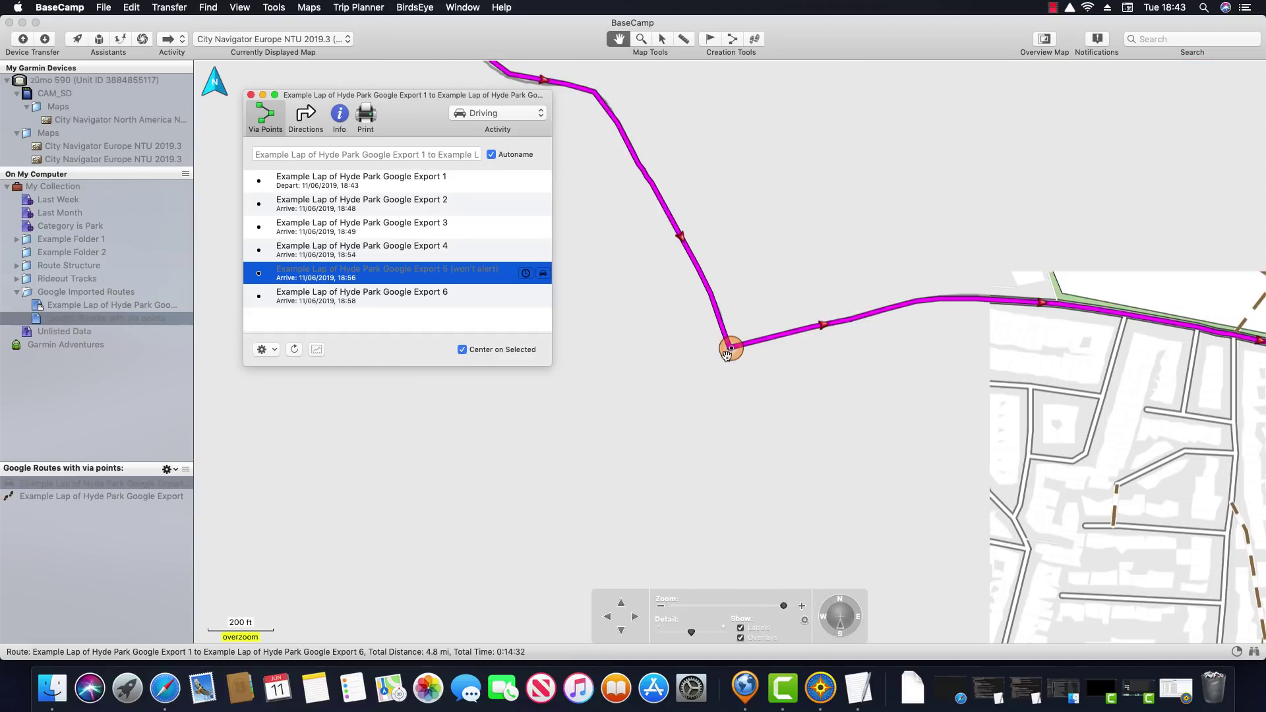
{"action": "scroll", "coordinate": [730, 355], "scroll_direction": "up", "scroll_amount": 1}
{"action": "left_click", "coordinate": [732, 352]}
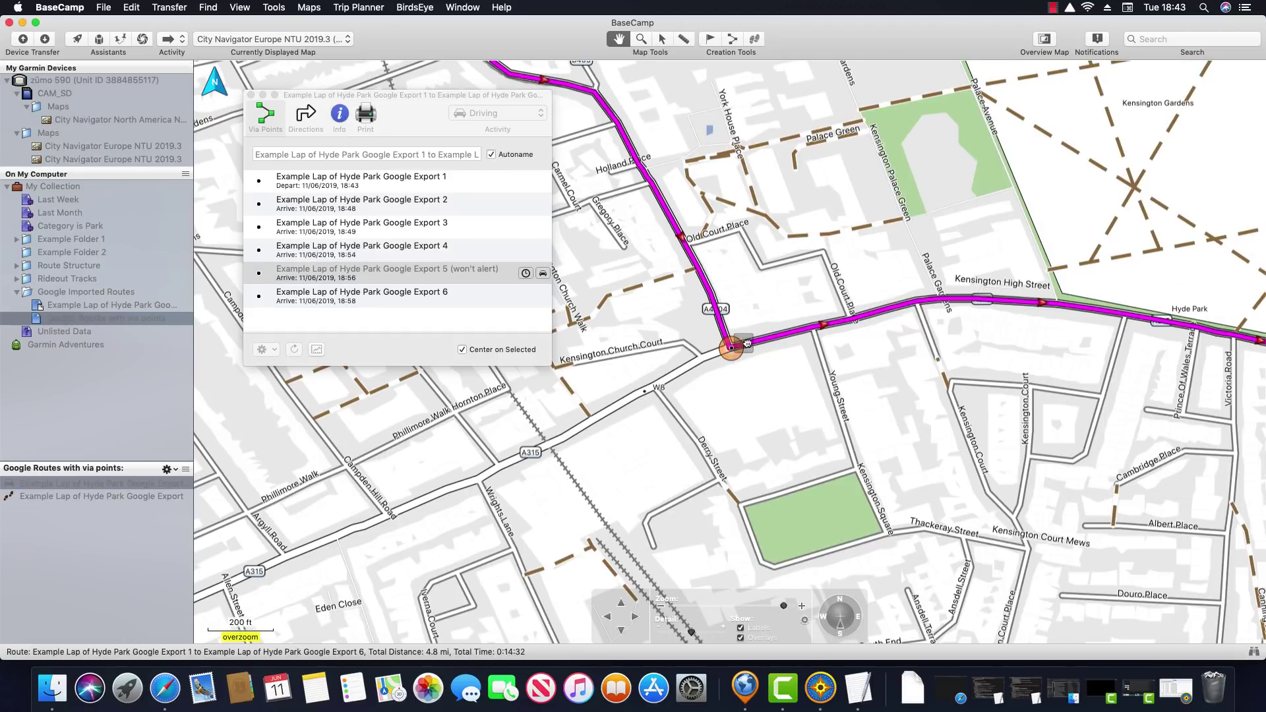
{"action": "key", "text": "super+z"}
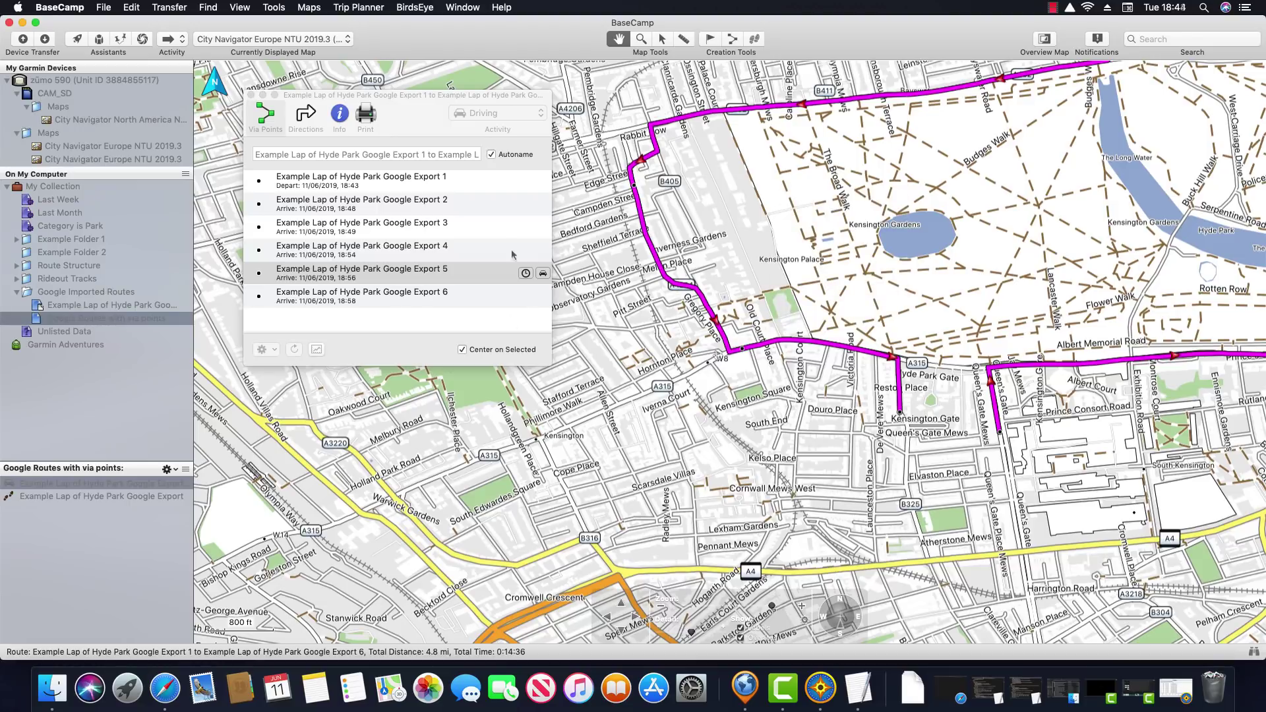
Inspect via point 6 on the map, then select via point 2 in the list
{"action": "left_click", "coordinate": [504, 318]}
{"action": "left_click", "coordinate": [479, 303]}
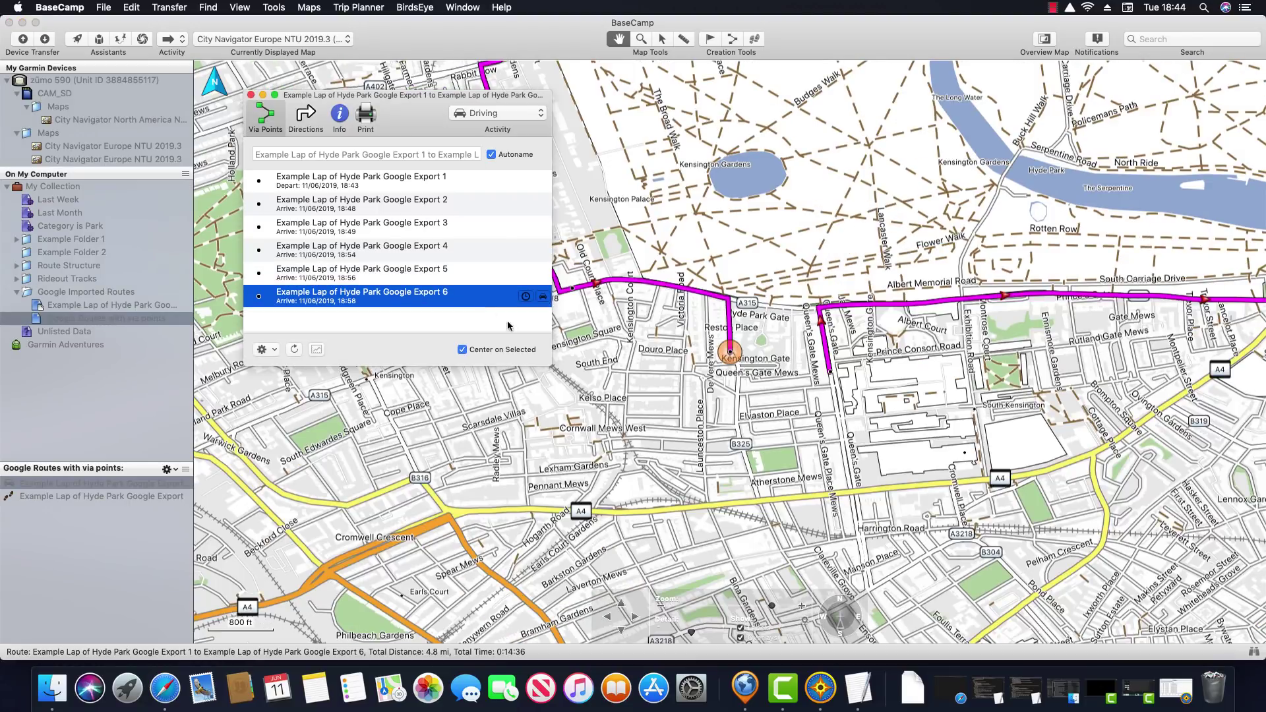
{"action": "scroll", "coordinate": [732, 354], "scroll_direction": "up", "scroll_amount": 5}
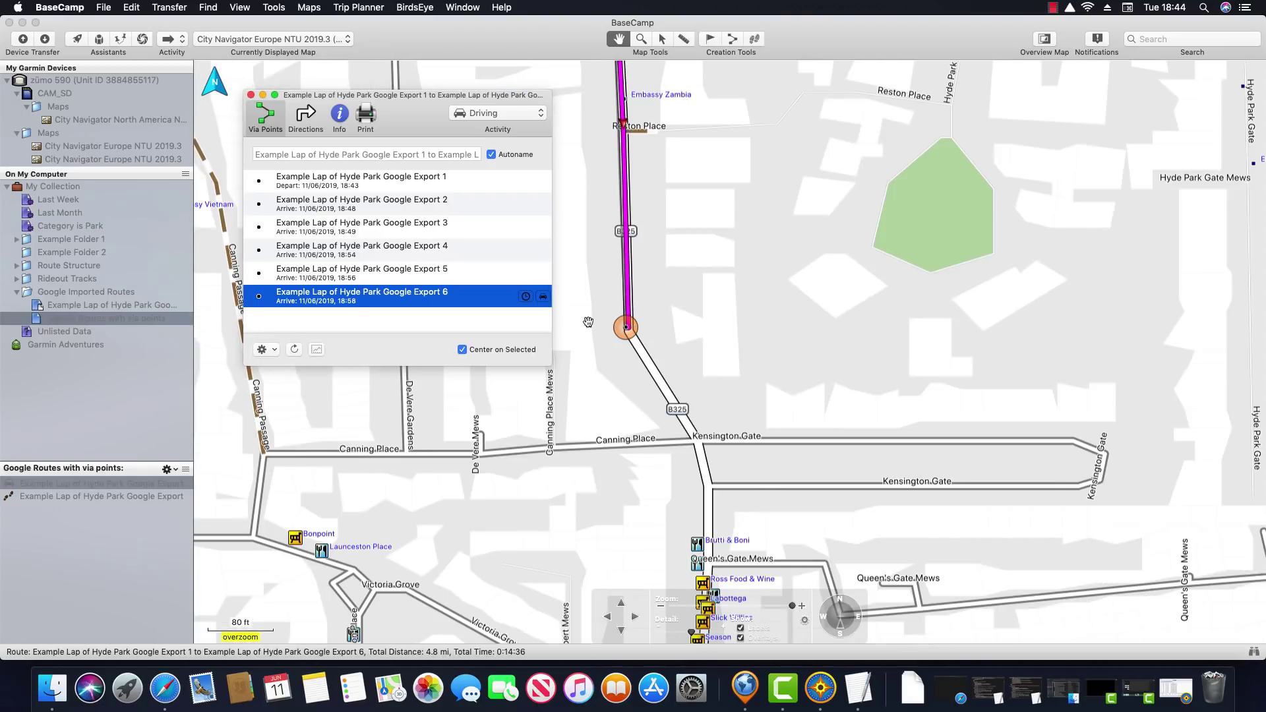
{"action": "scroll", "coordinate": [598, 330], "scroll_direction": "down", "scroll_amount": 8}
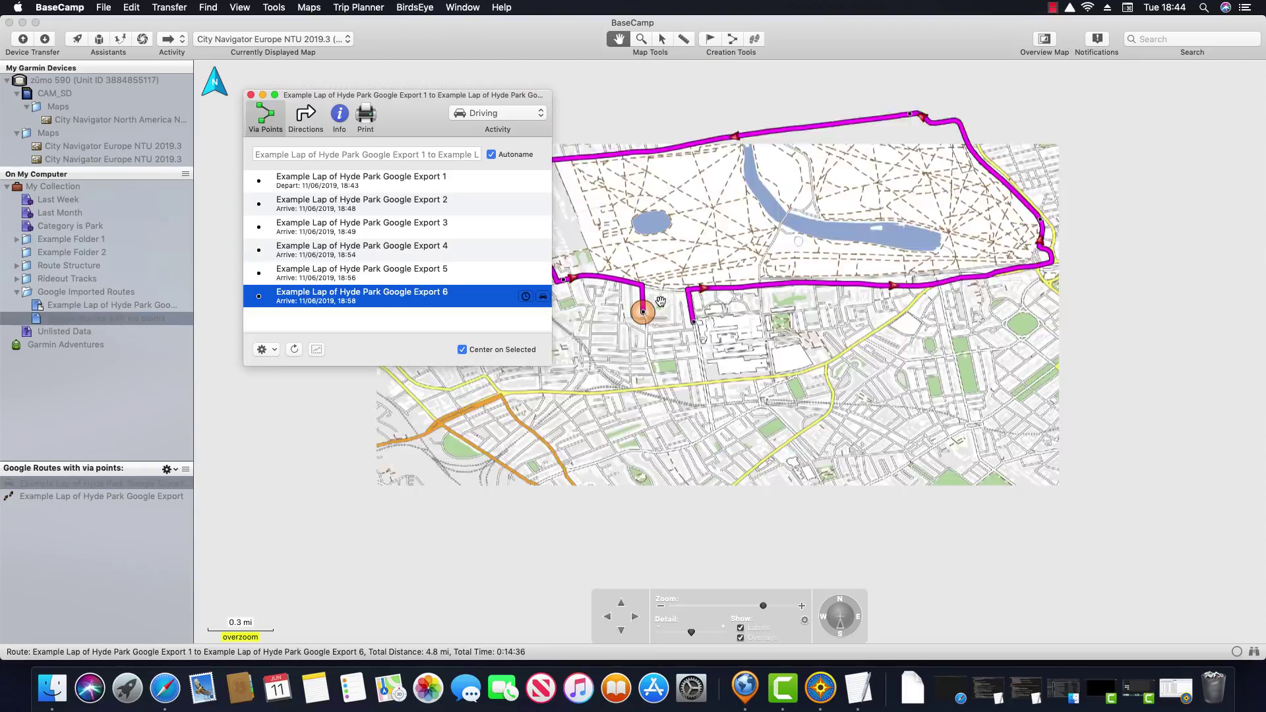
{"action": "scroll", "coordinate": [660, 301], "scroll_direction": "down", "scroll_amount": 3}
{"action": "left_click", "coordinate": [481, 203], "text": "super"}
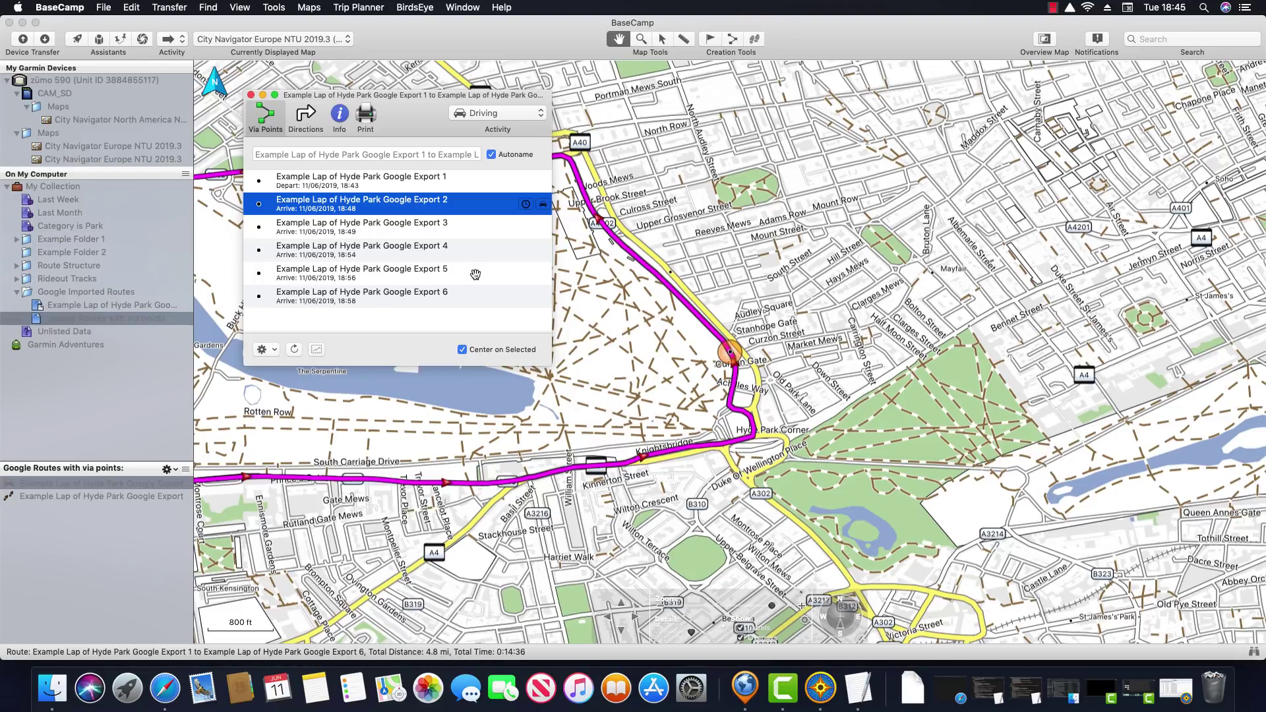
Set via points 2–5 to Don't Alert on Arrival, making them shaping points
{"action": "left_click", "coordinate": [476, 274], "text": "shift"}
{"action": "right_click", "coordinate": [476, 276]}
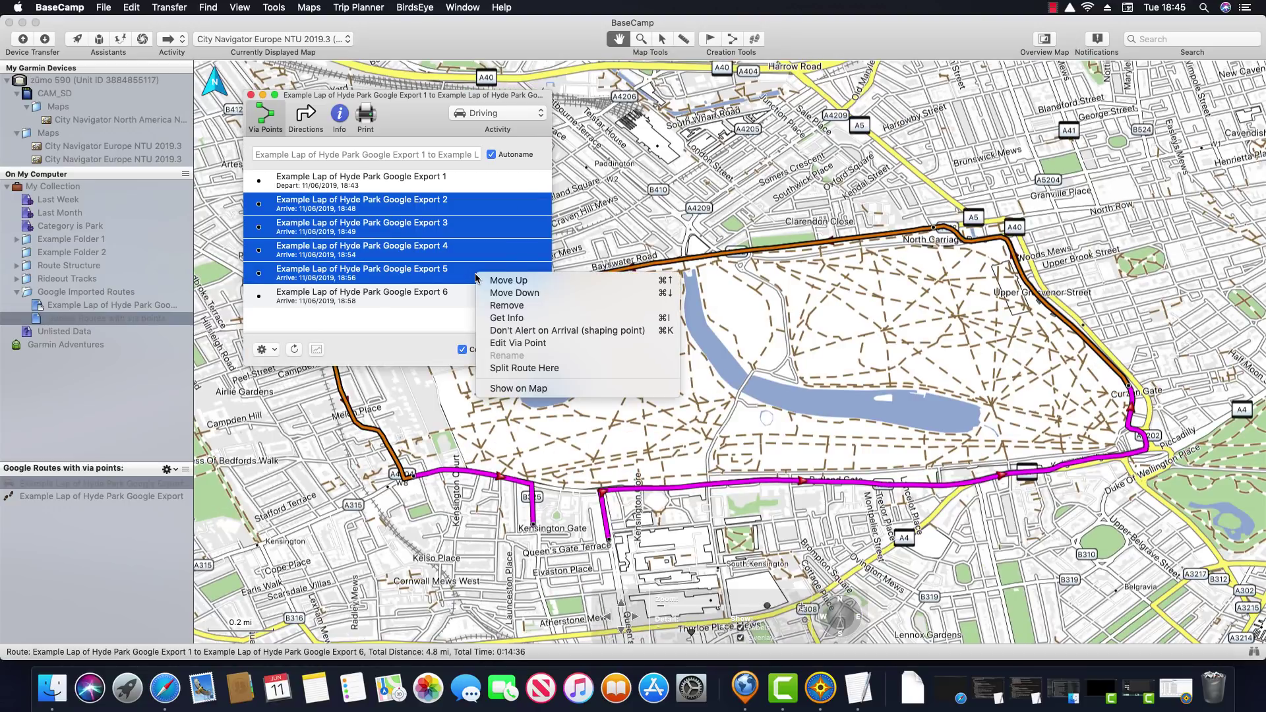
{"action": "left_click", "coordinate": [654, 330]}
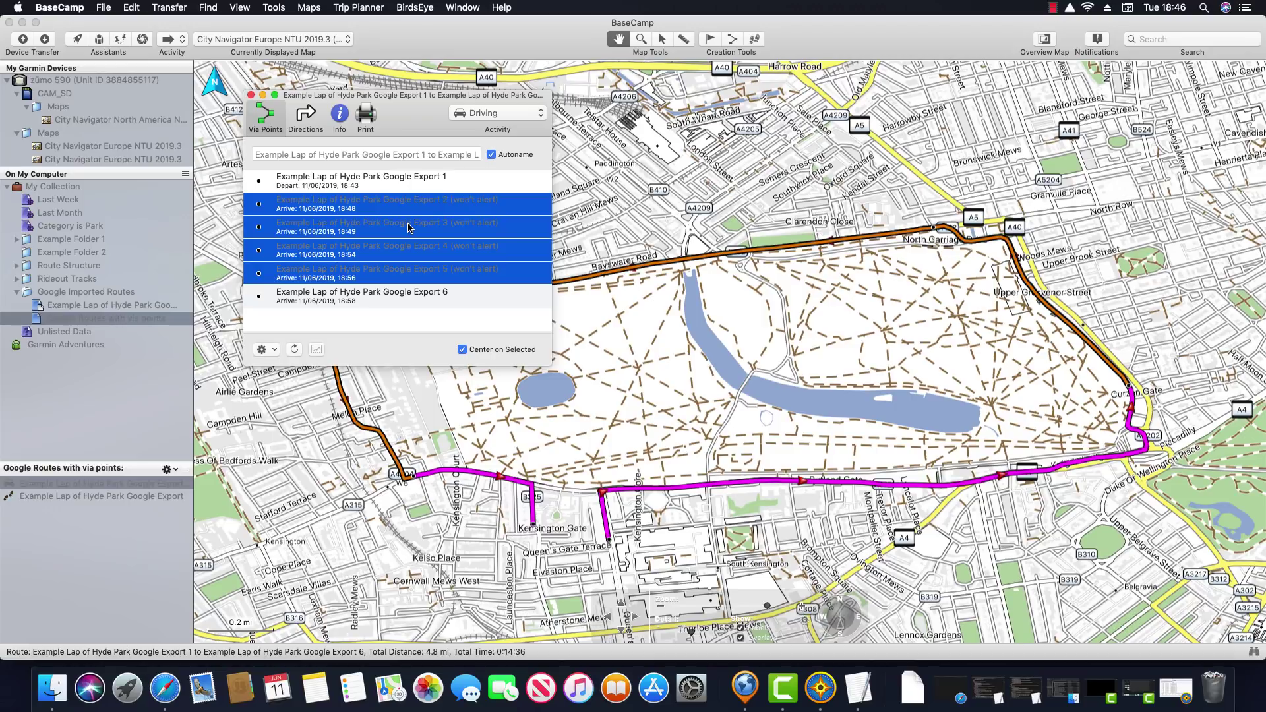
Recheck the alert settings of via points 1–5, then close the via-point window
{"action": "key", "text": "Up"}
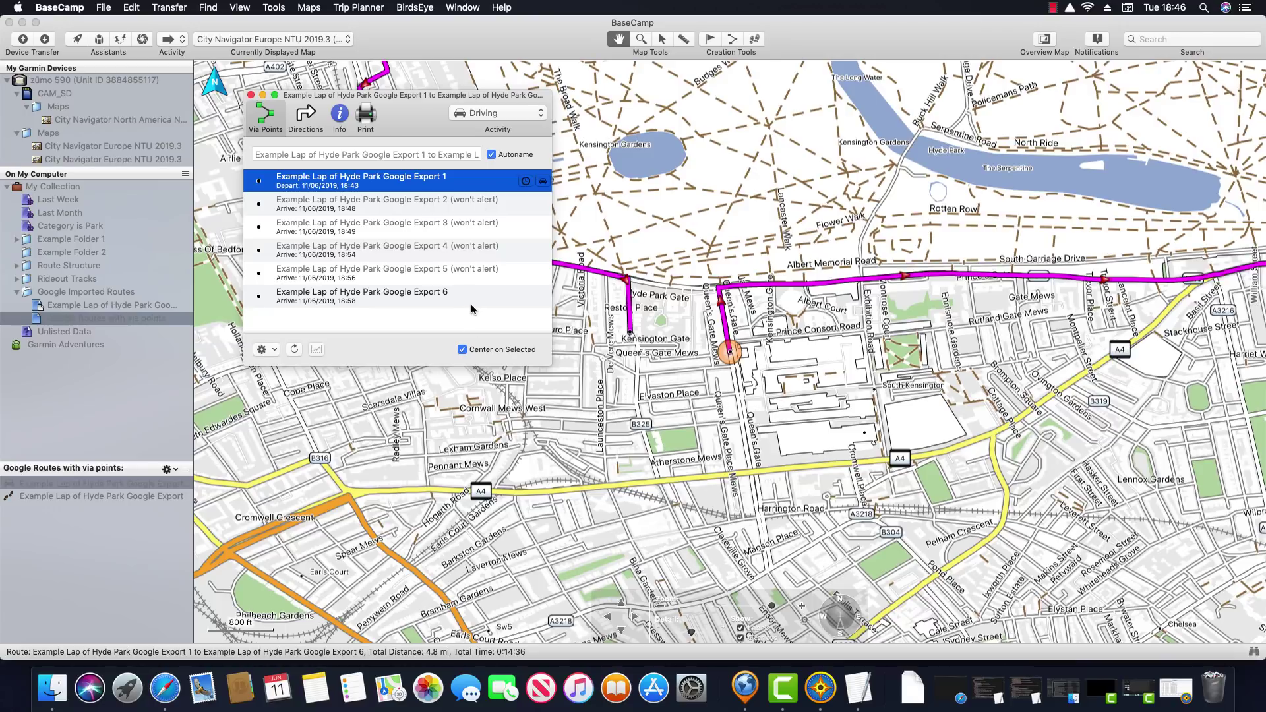
{"action": "left_click", "coordinate": [450, 209]}
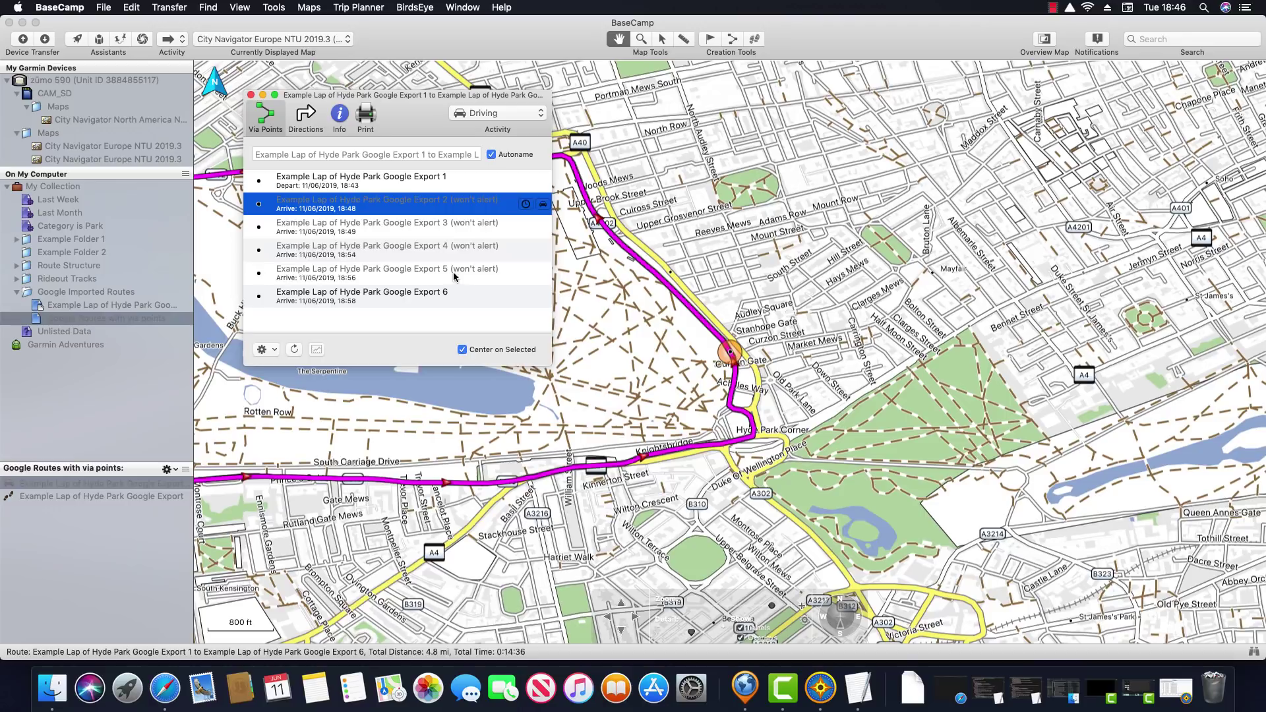
{"action": "left_click", "coordinate": [455, 277], "text": "shift"}
{"action": "right_click", "coordinate": [455, 271]}
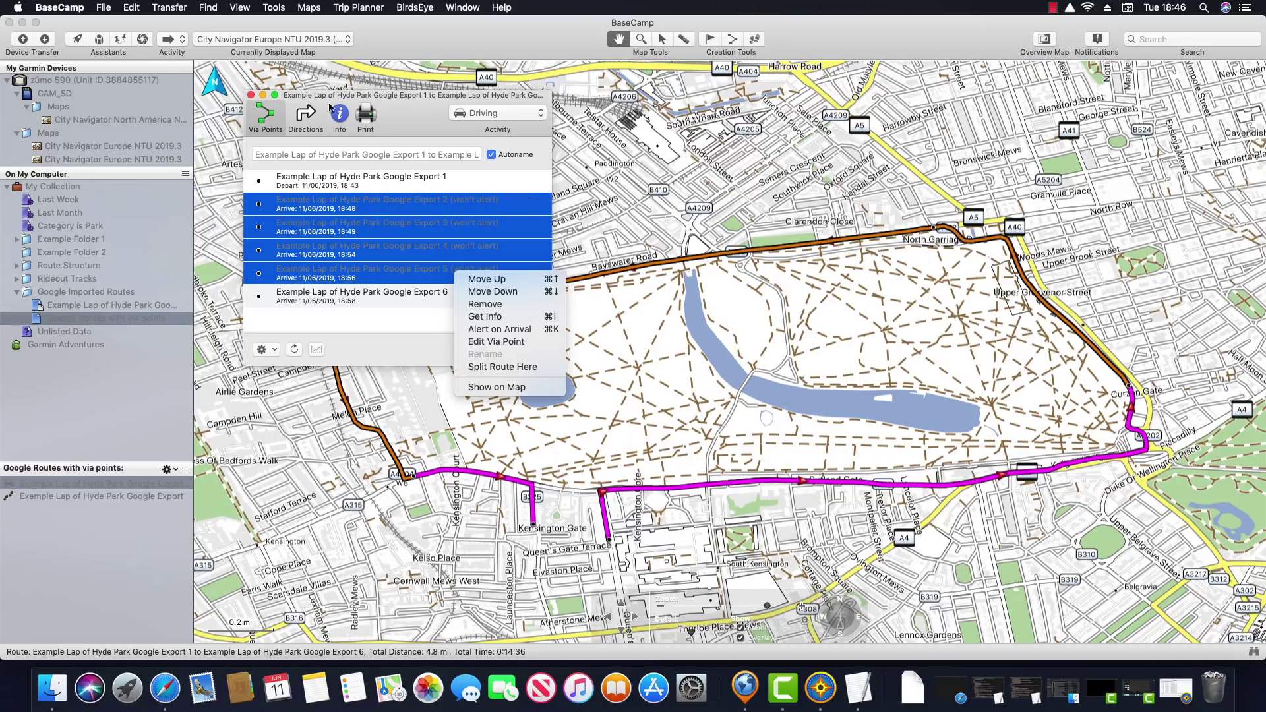
{"action": "left_click", "coordinate": [353, 100]}
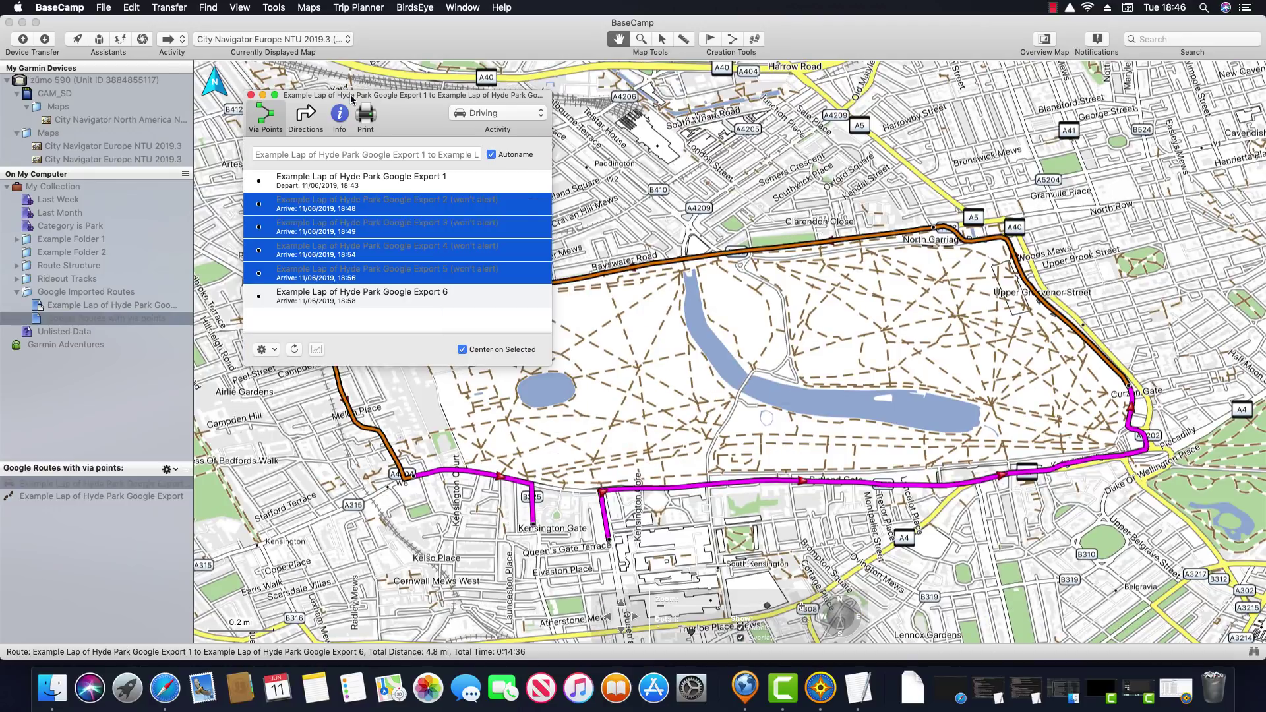
{"action": "left_click", "coordinate": [250, 95]}
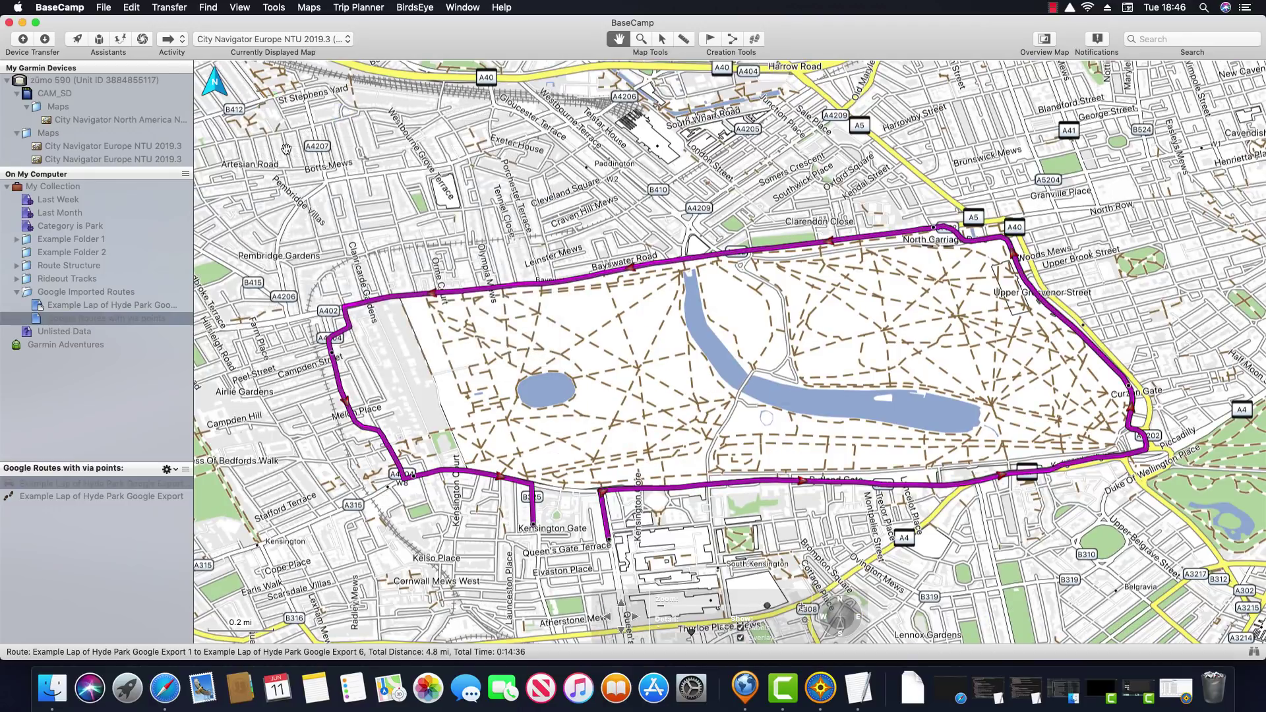
Rename the Hyde Park lap route to 'Google Hyde Park Via Points' in its details window
{"action": "left_click", "coordinate": [131, 485]}
{"action": "double_click", "coordinate": [132, 485]}
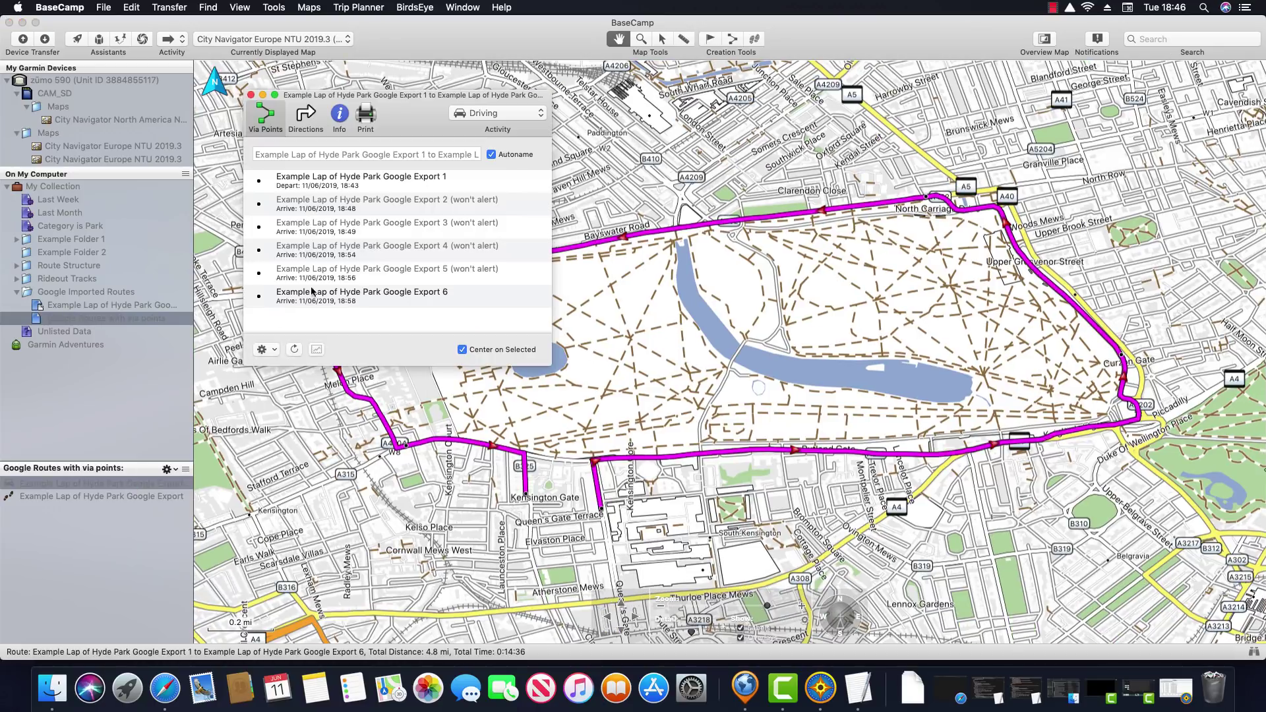
{"action": "type", "text": "Google Hyde"}
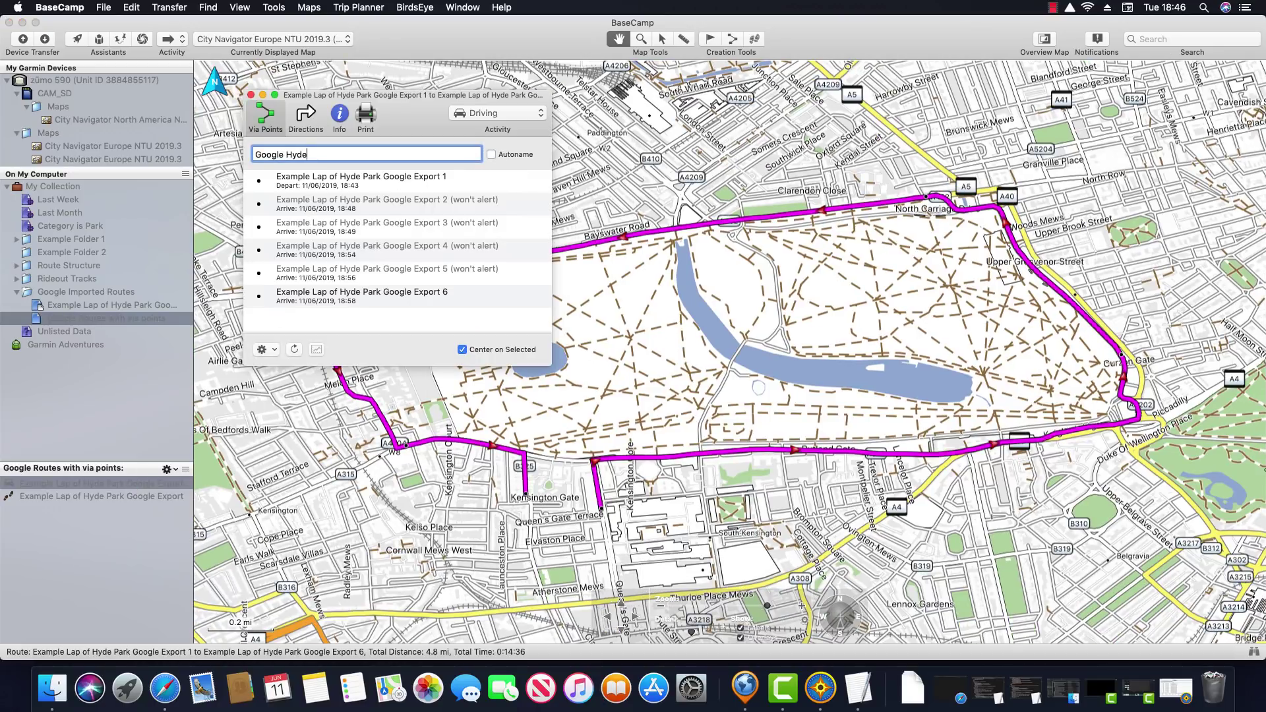
{"action": "type", "text": " Park Via Points"}
{"action": "left_click", "coordinate": [250, 95]}
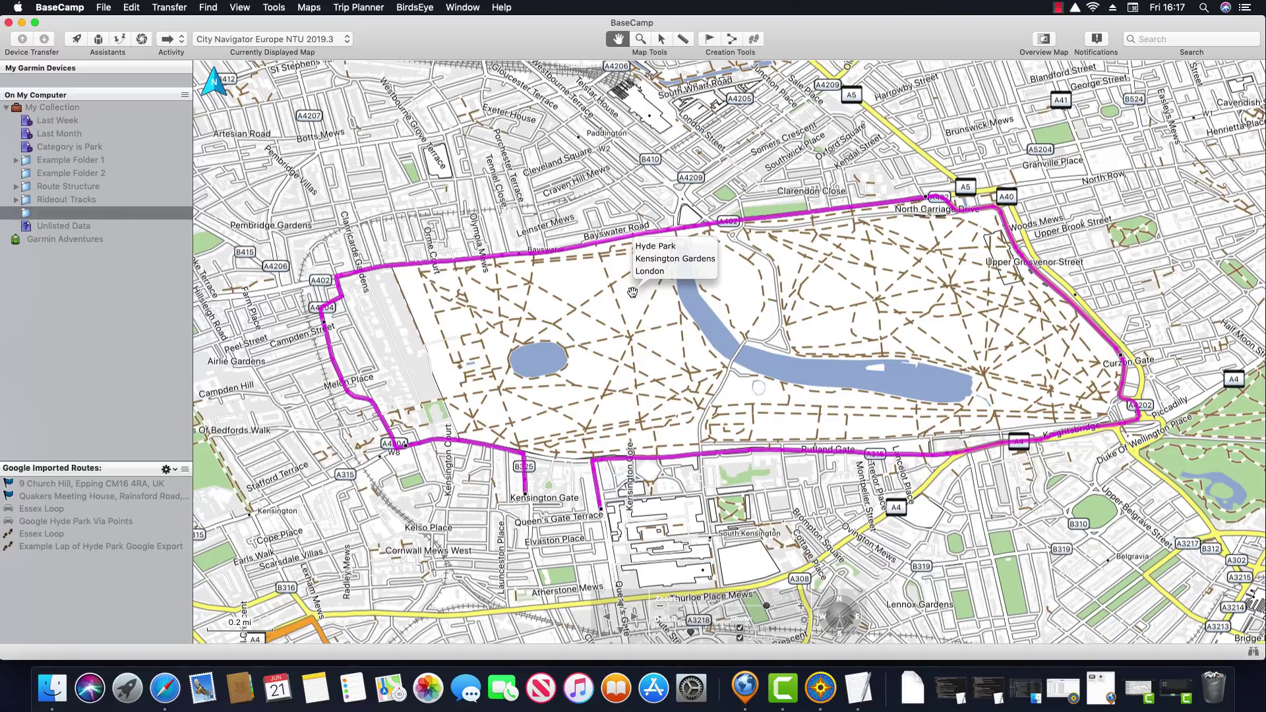
{"action": "left_click", "coordinate": [55, 8]}
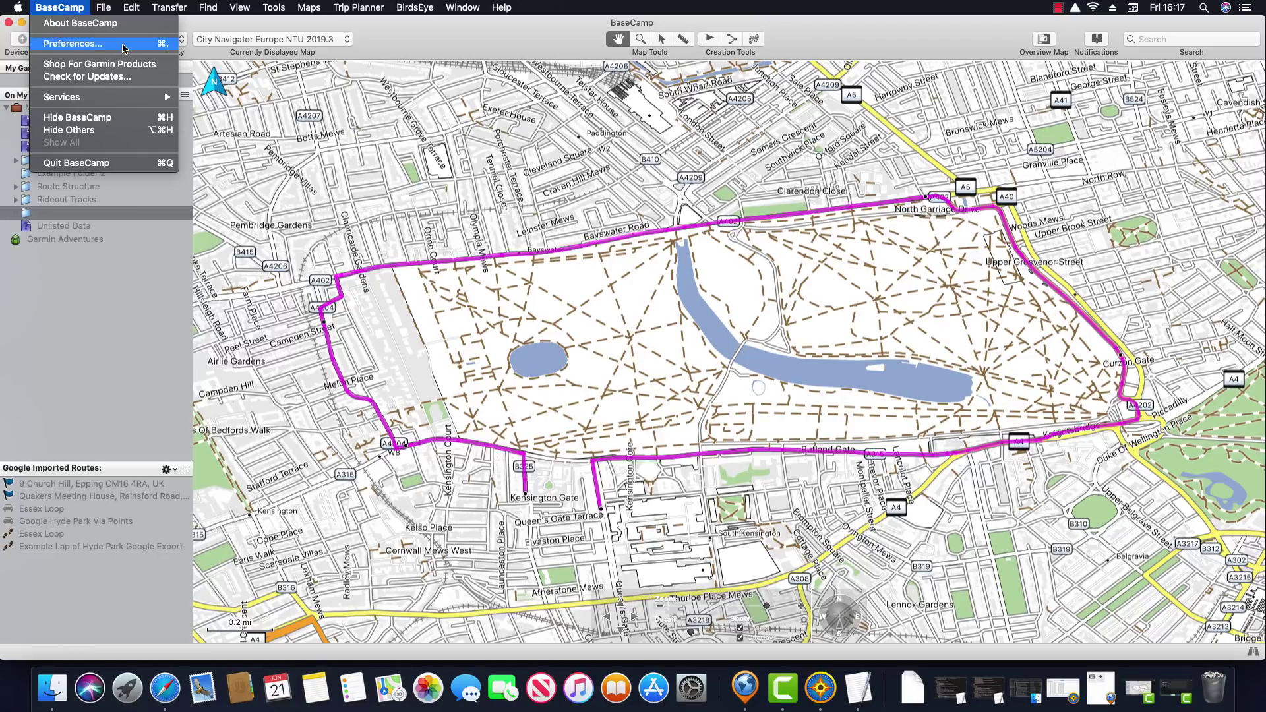
{"action": "left_click", "coordinate": [124, 44]}
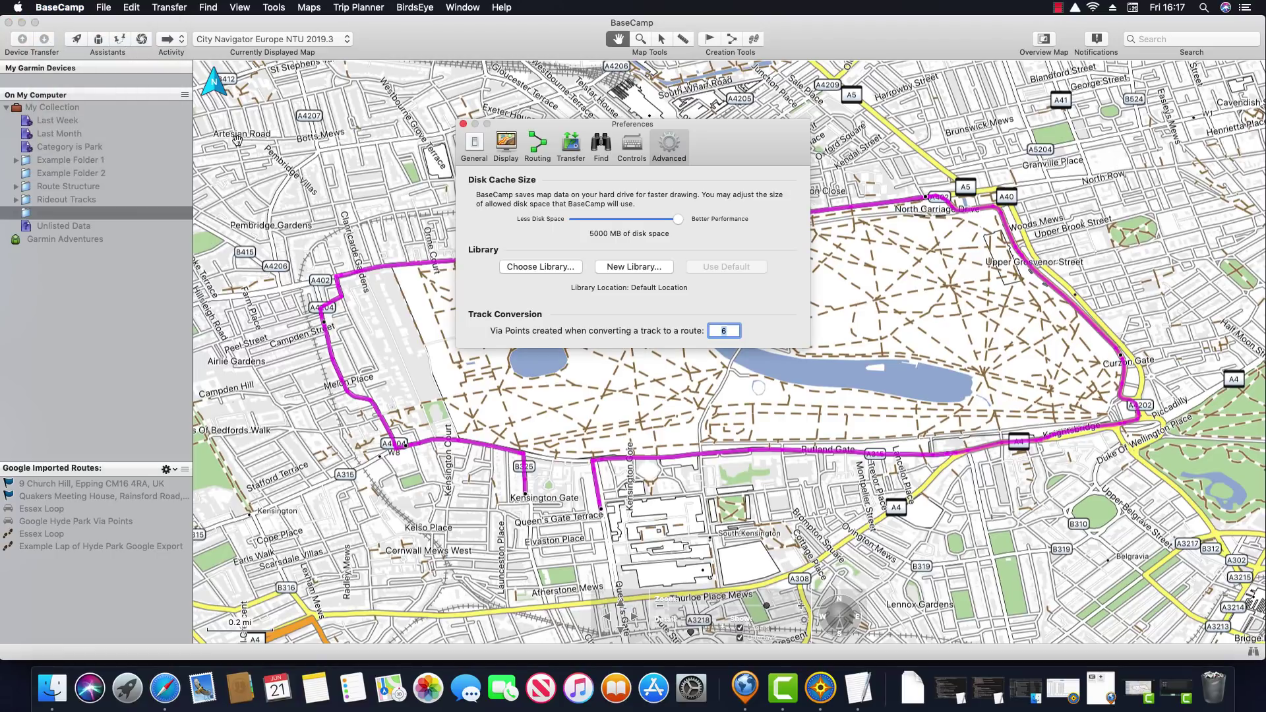
{"action": "left_click", "coordinate": [571, 157]}
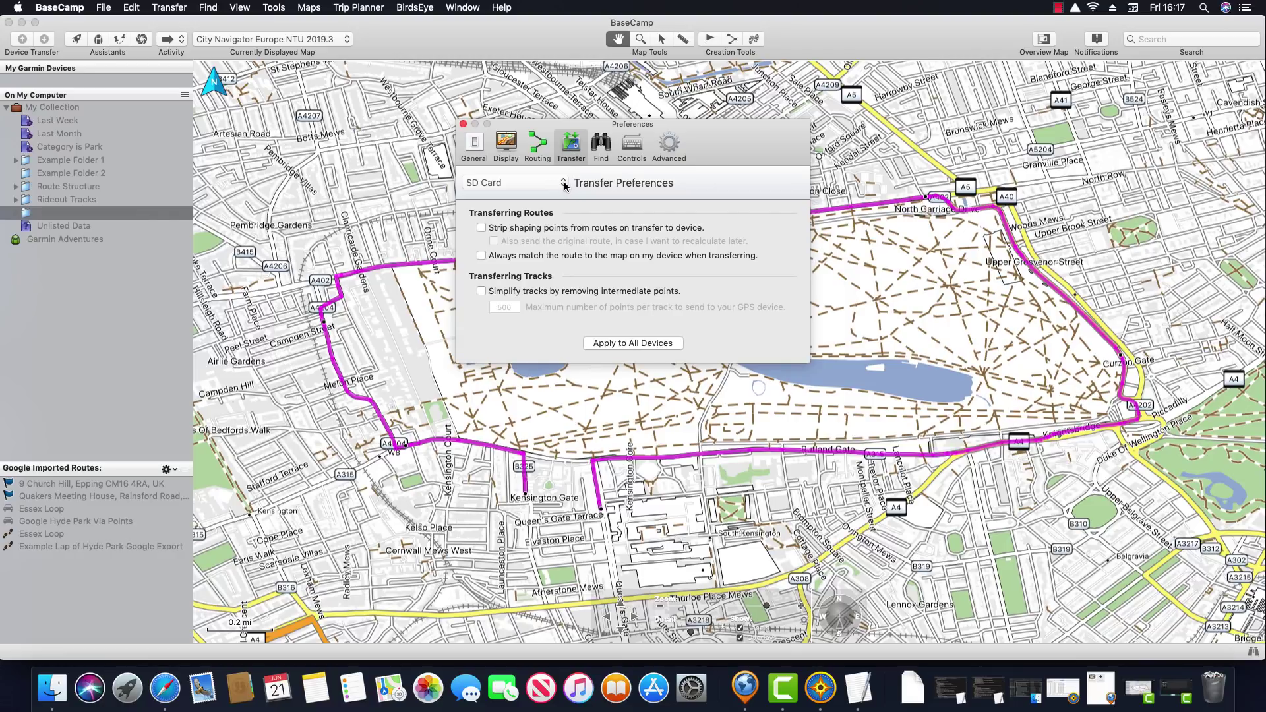
{"action": "left_click", "coordinate": [565, 186]}
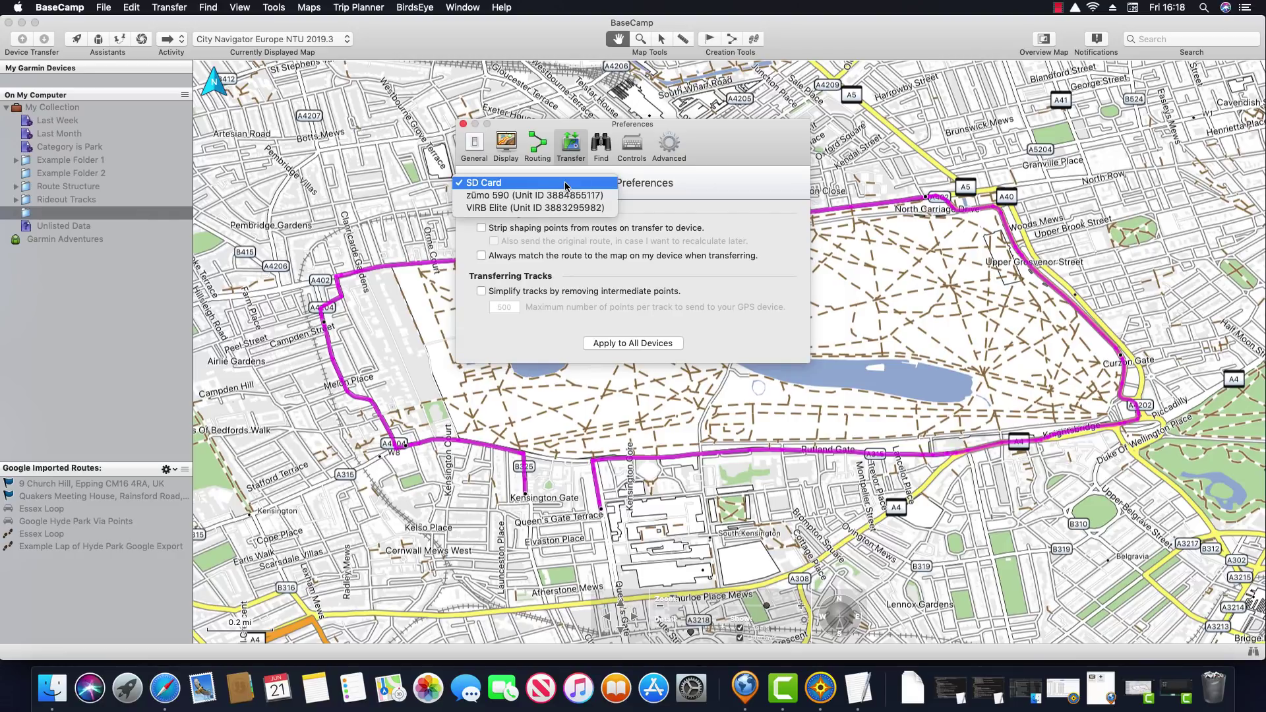
{"action": "left_click", "coordinate": [611, 201]}
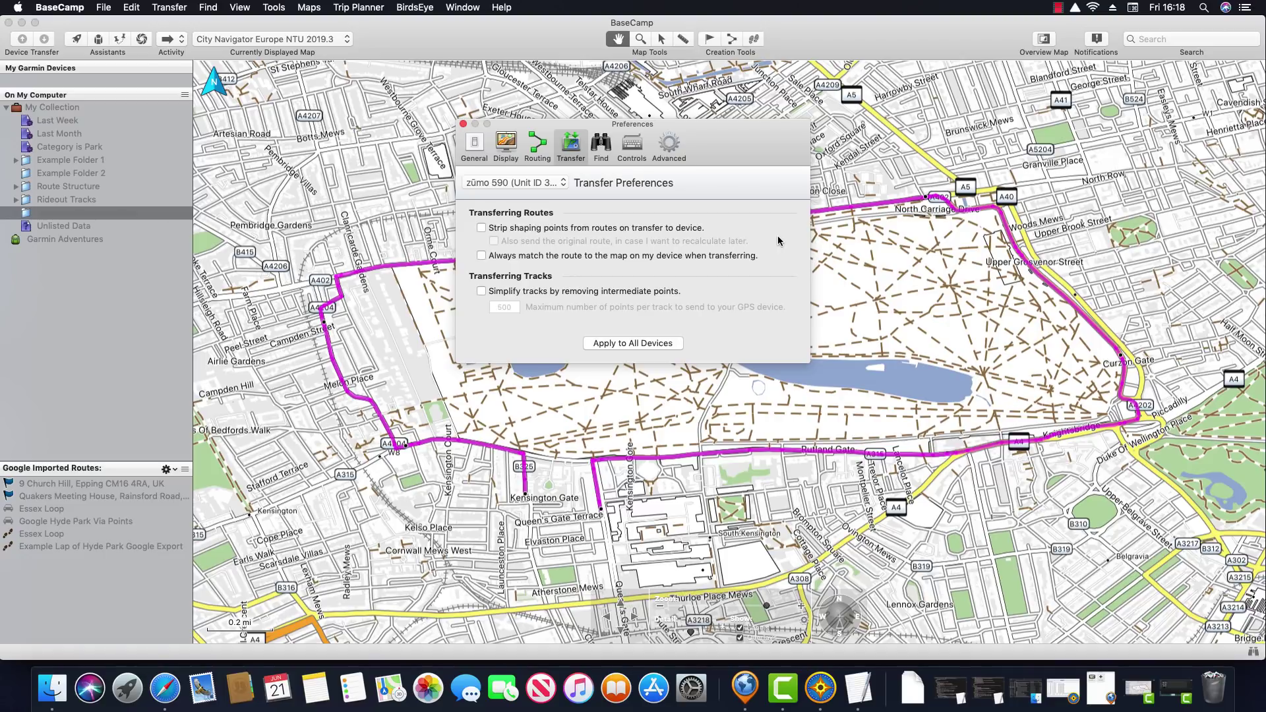
{"action": "left_click", "coordinate": [464, 126]}
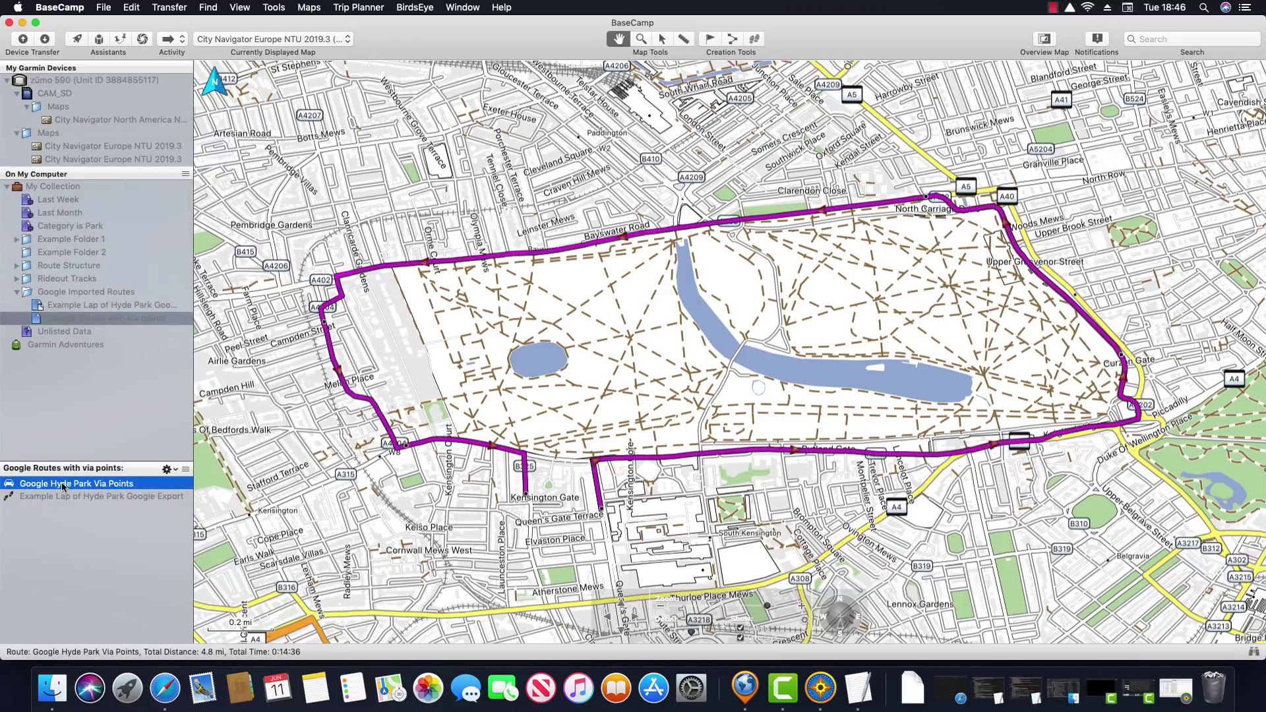
Send the Google Hyde Park Via Points route to the zūmo 590 and close the completed transfer
{"action": "right_click", "coordinate": [63, 486]}
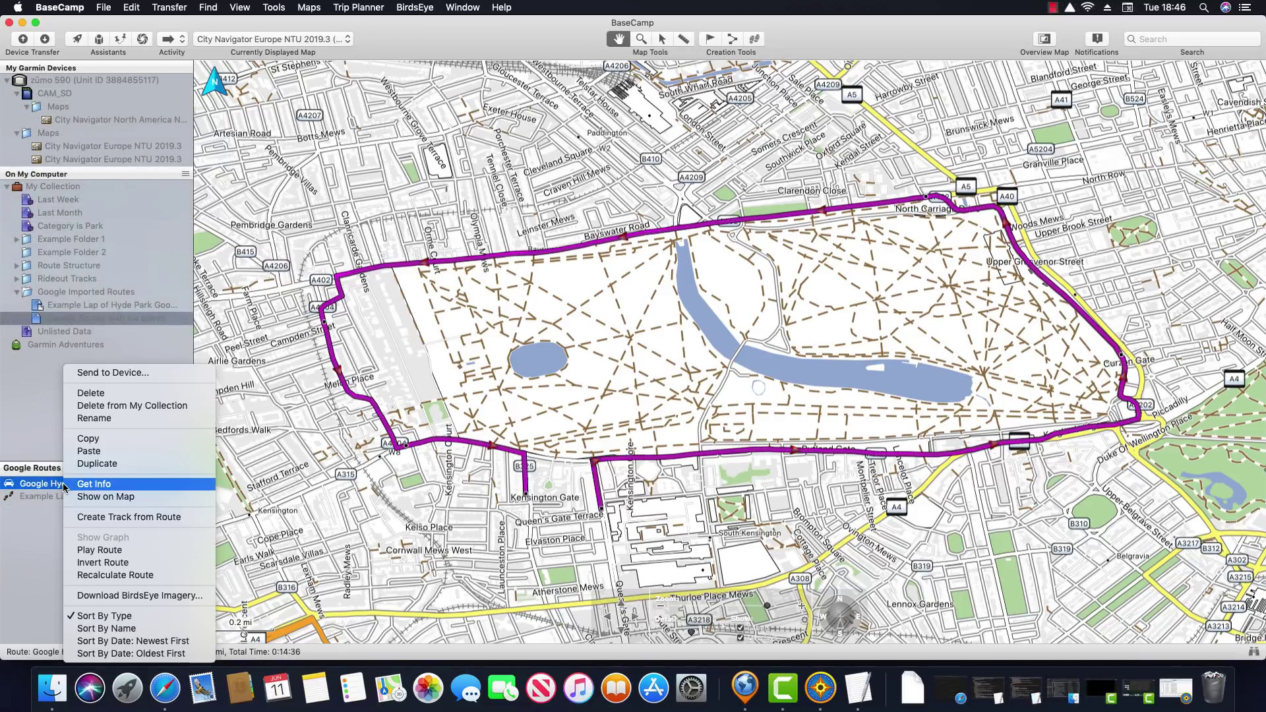
{"action": "left_click", "coordinate": [141, 376]}
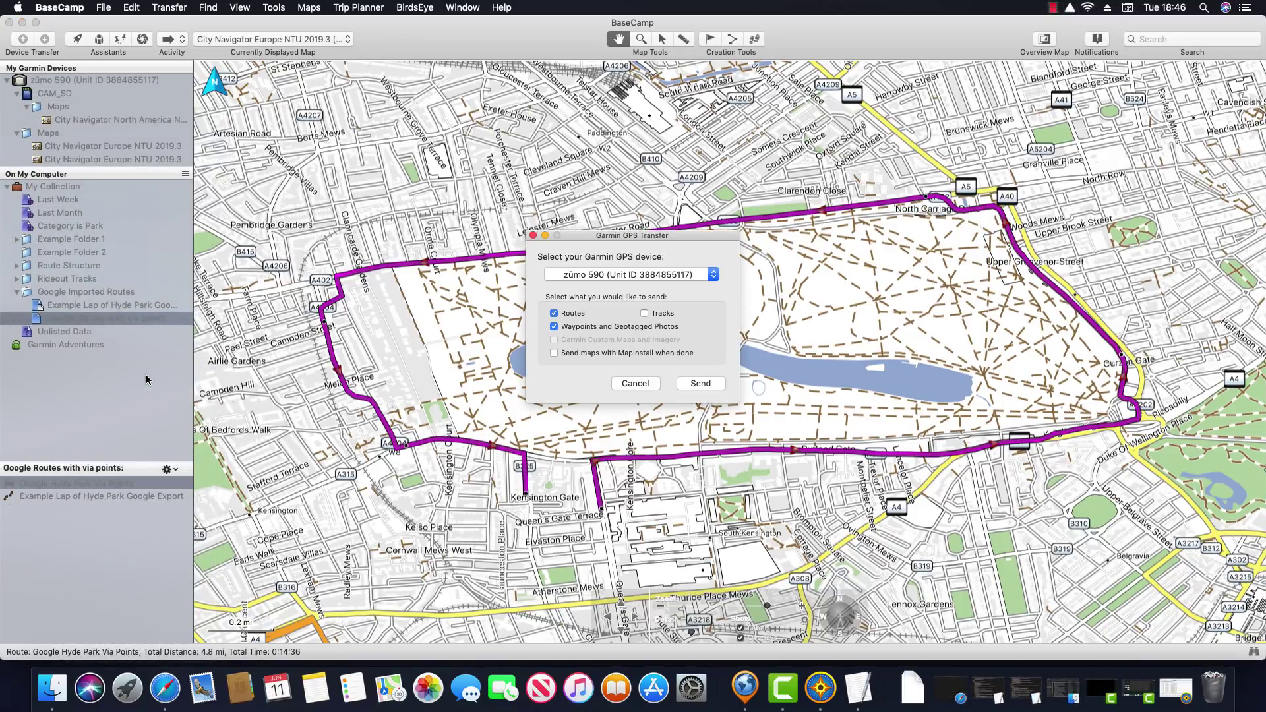
{"action": "left_click", "coordinate": [702, 384]}
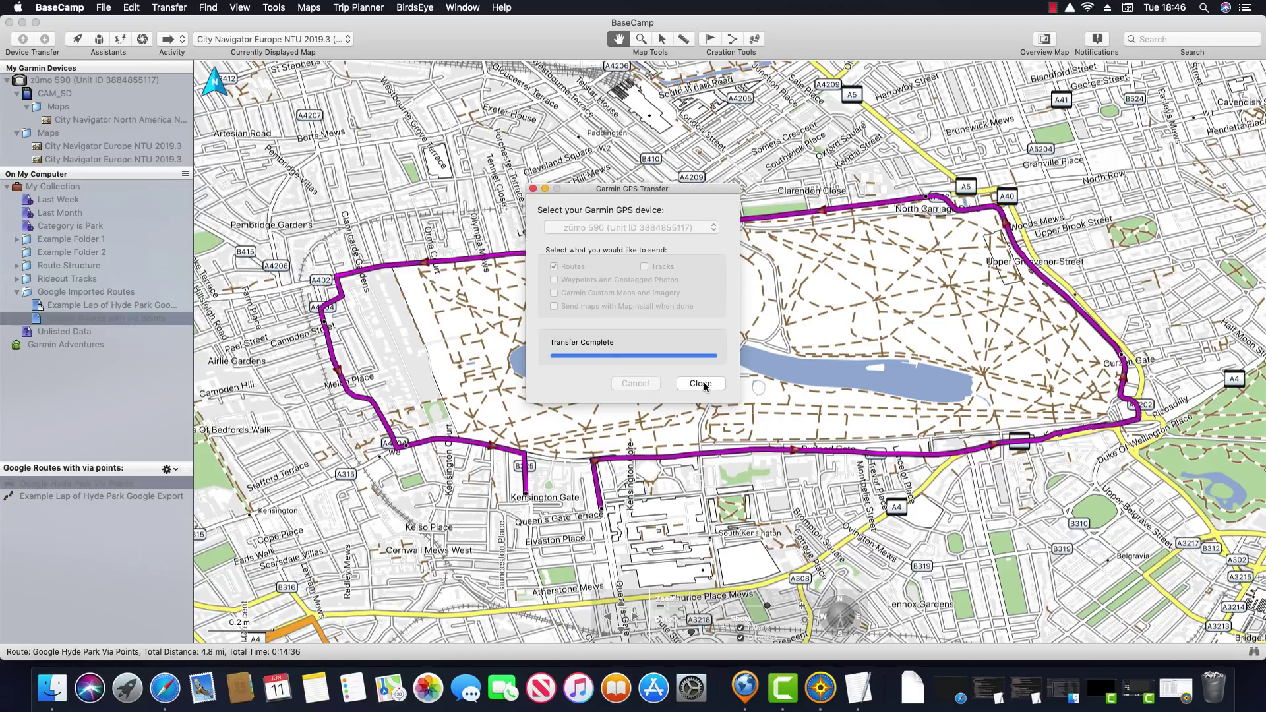
{"action": "left_click", "coordinate": [703, 381]}
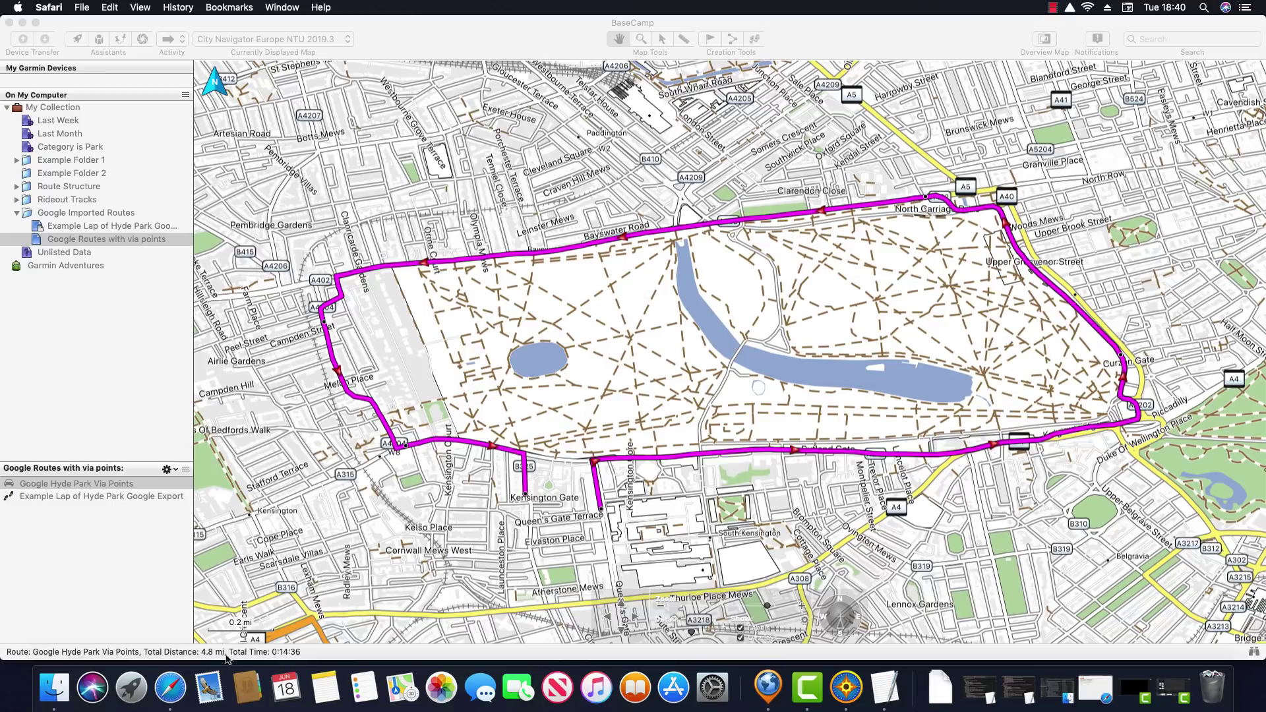
Create a new blank My Maps map and title it 'Essex Route'
{"action": "left_click", "coordinate": [173, 689]}
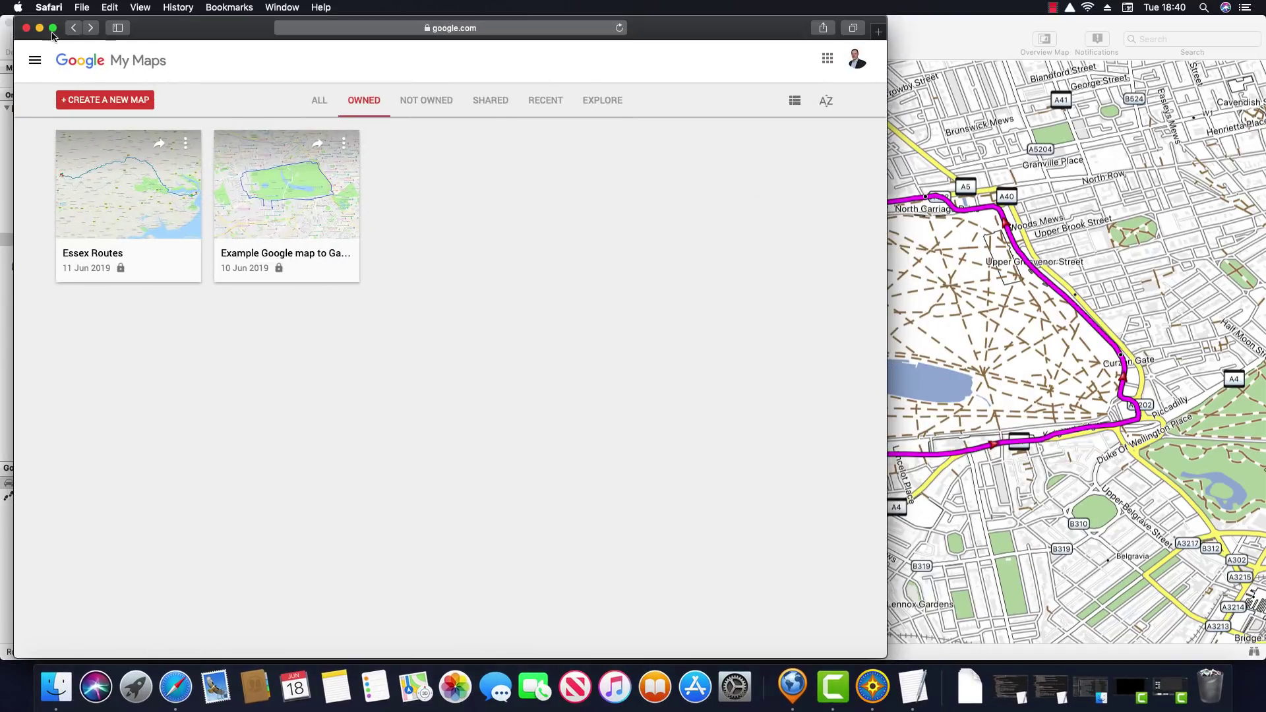
{"action": "left_click", "coordinate": [54, 28]}
{"action": "left_click", "coordinate": [142, 86]}
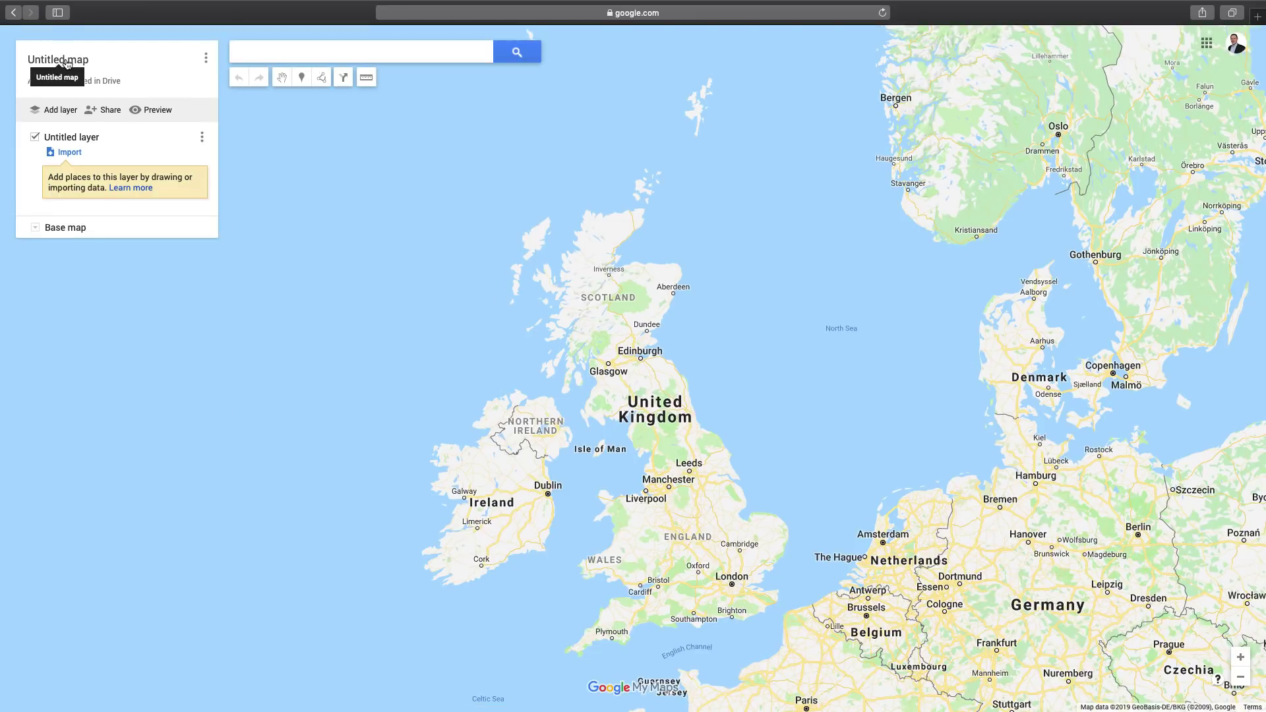
{"action": "left_click", "coordinate": [66, 60]}
{"action": "type", "text": "Essex Route"}
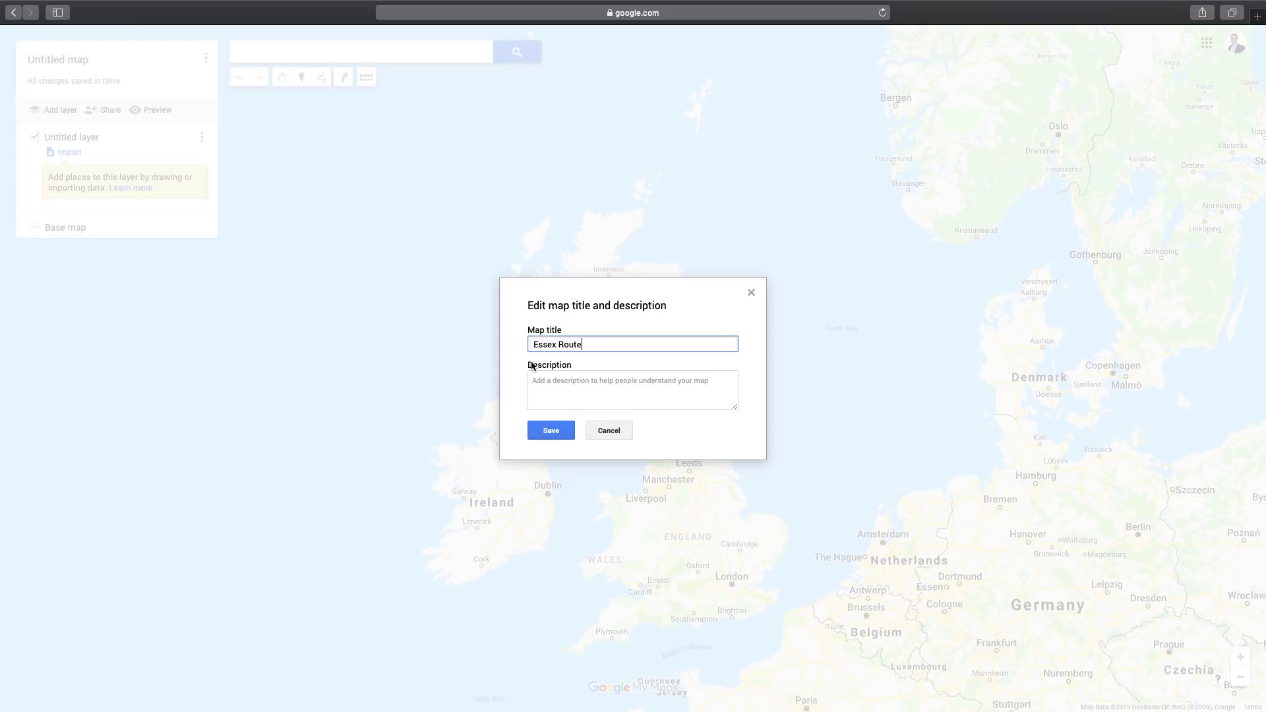
{"action": "left_click", "coordinate": [552, 431]}
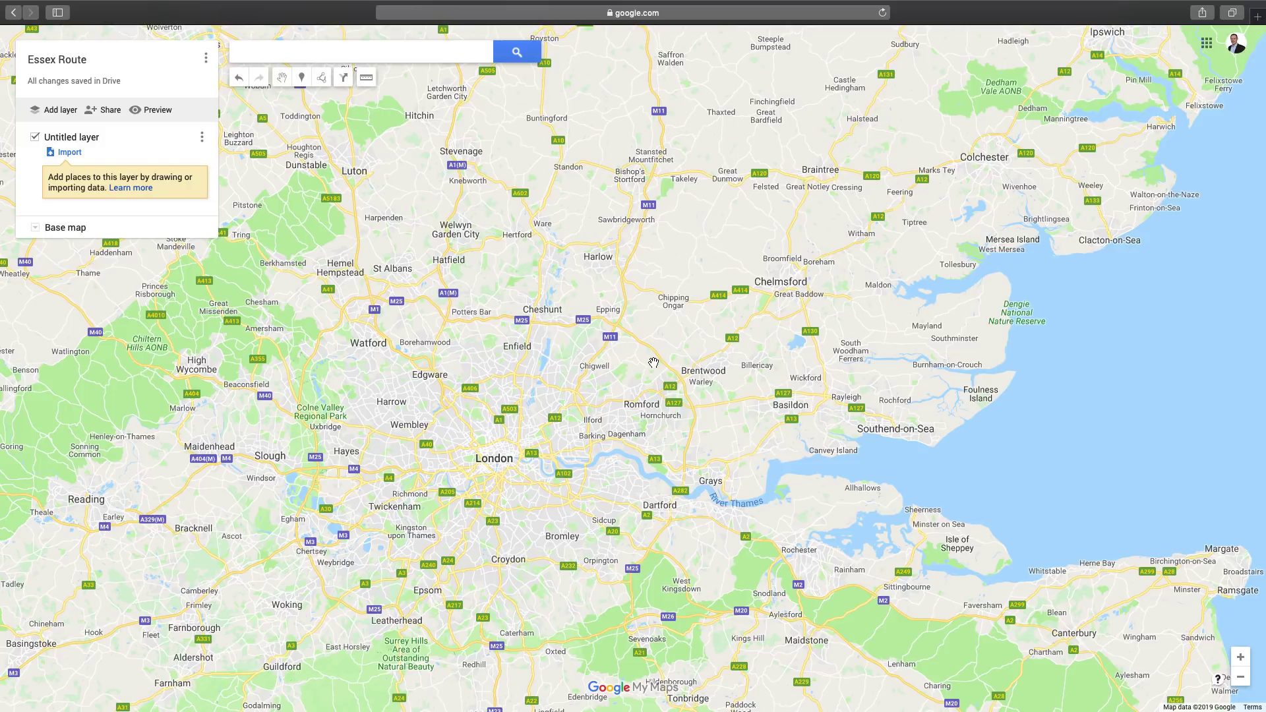
Draw a driving route from Epping via Chipping Ongar, Finchingfield and Little Waltham to Chelmsford
{"action": "scroll", "coordinate": [625, 326], "scroll_direction": "up", "scroll_amount": 2}
{"action": "mouse_move", "coordinate": [621, 325]}
{"action": "left_mouse_down"}
{"action": "mouse_move", "coordinate": [554, 541]}
{"action": "mouse_move", "coordinate": [422, 606]}
{"action": "mouse_move", "coordinate": [337, 614]}
{"action": "left_mouse_up"}
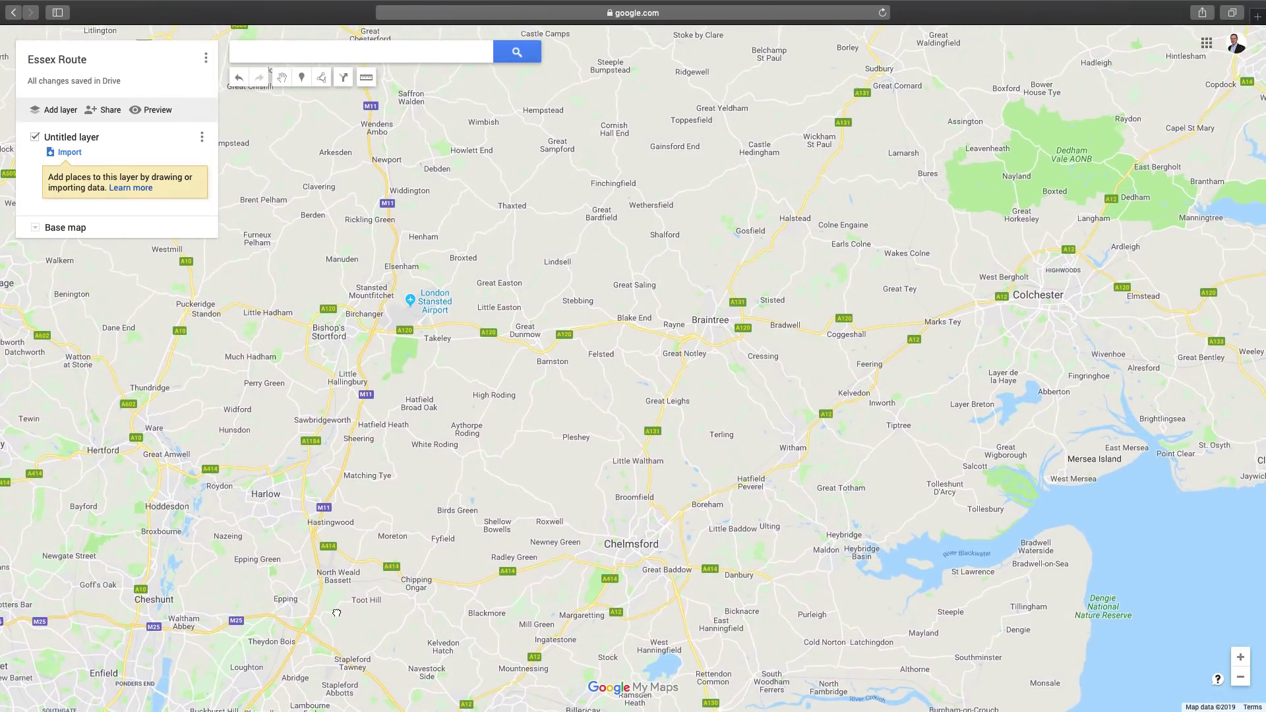
{"action": "left_click", "coordinate": [322, 80]}
{"action": "left_click", "coordinate": [361, 119]}
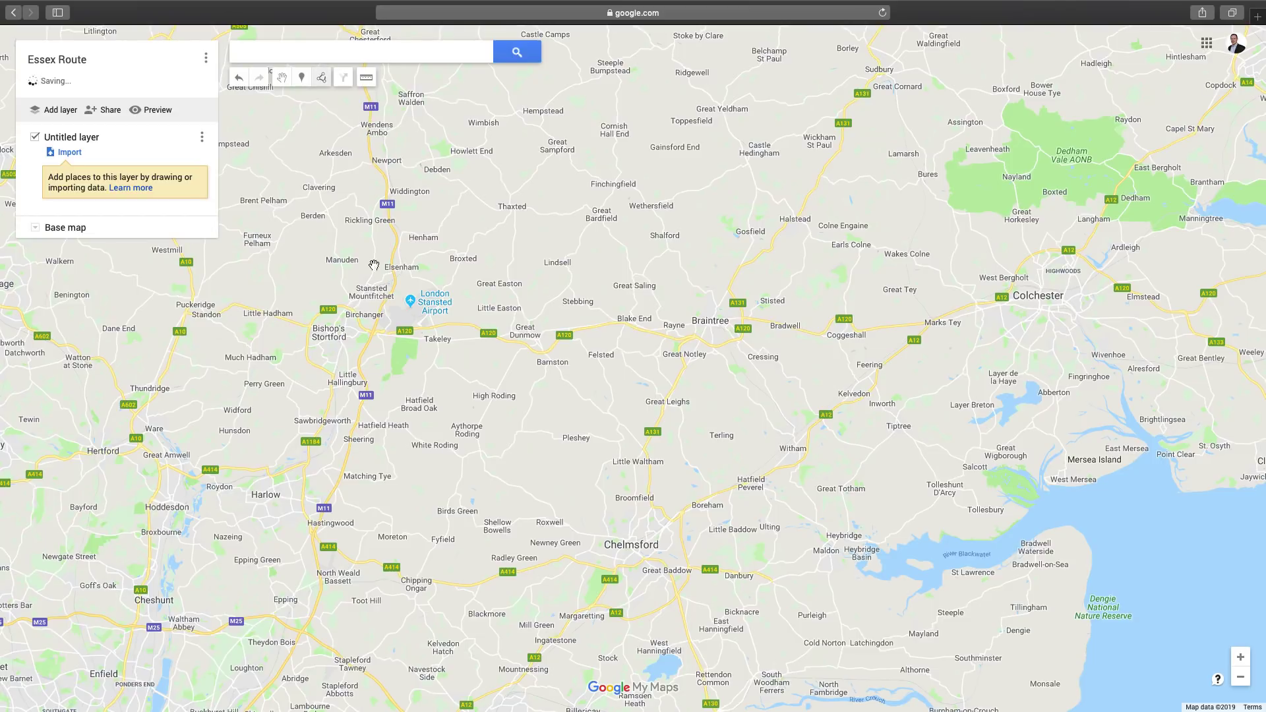
{"action": "left_click", "coordinate": [292, 600]}
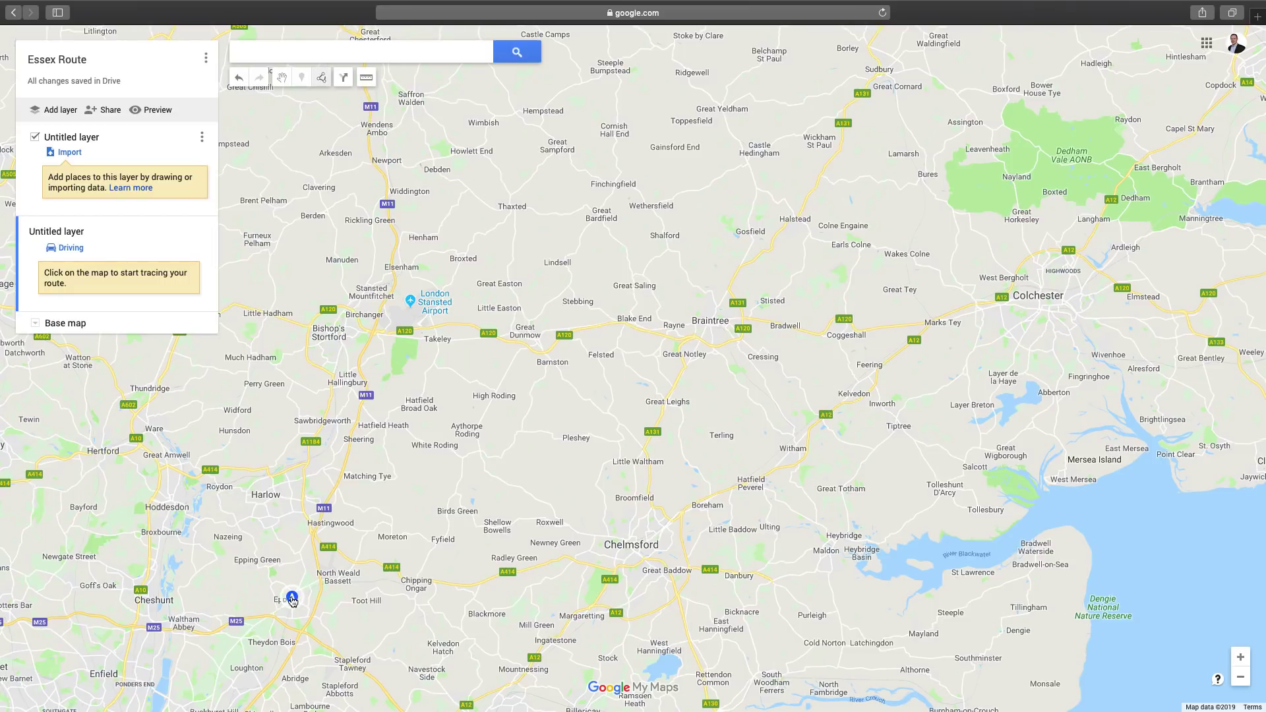
{"action": "left_click", "coordinate": [416, 580]}
{"action": "left_click", "coordinate": [612, 191]}
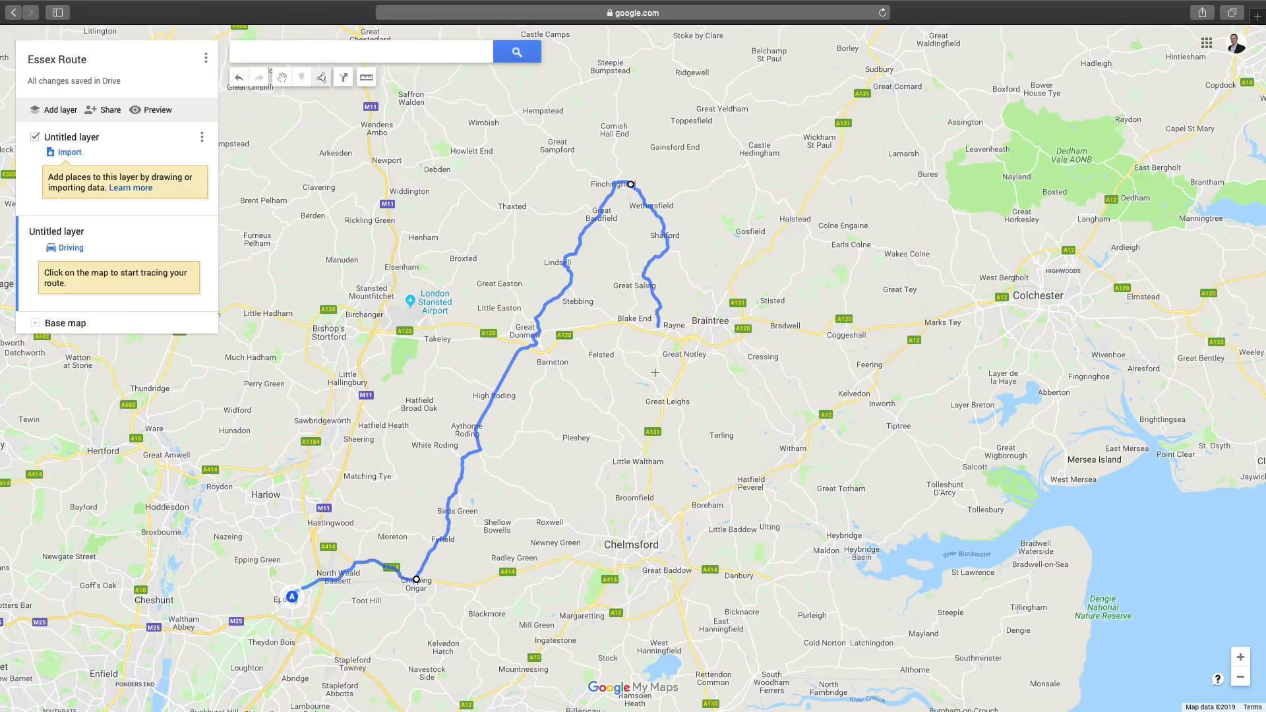
{"action": "left_click", "coordinate": [642, 451]}
{"action": "double_click", "coordinate": [625, 539]}
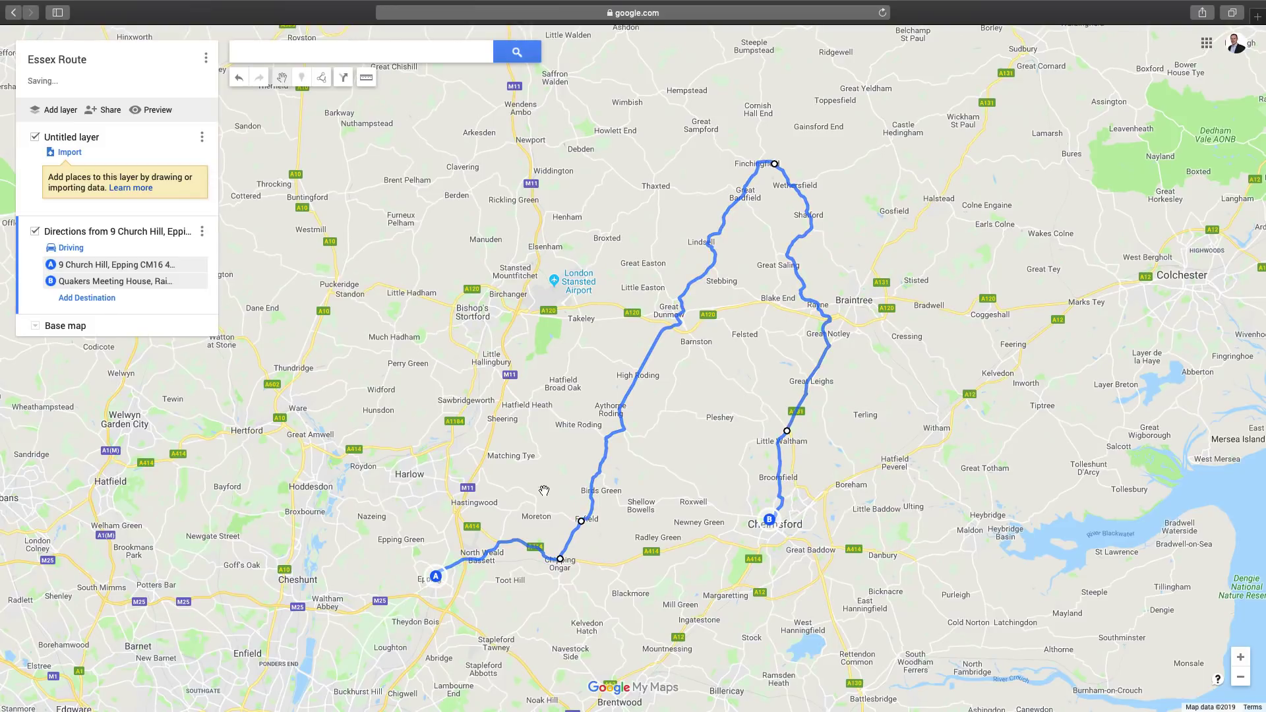
Rename the route layer to 'Essex Loop'
{"action": "left_click", "coordinate": [202, 232]}
{"action": "left_click", "coordinate": [147, 252]}
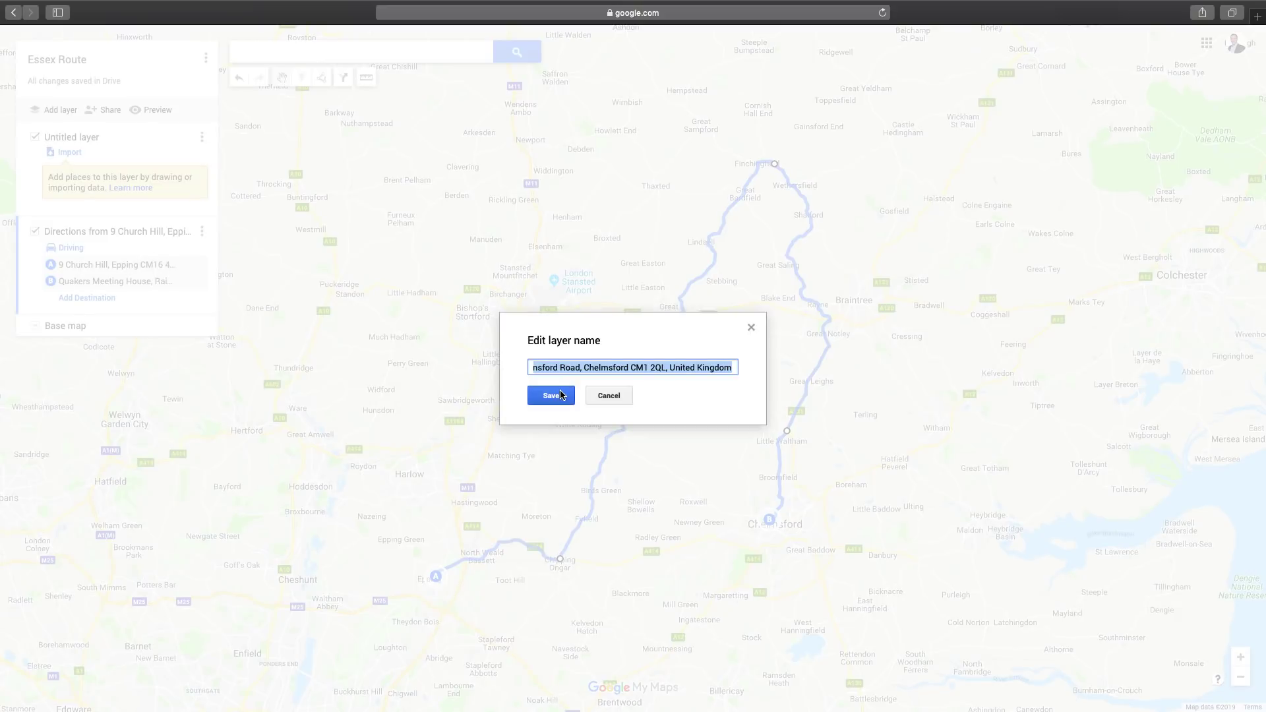
{"action": "type", "text": "Es"}
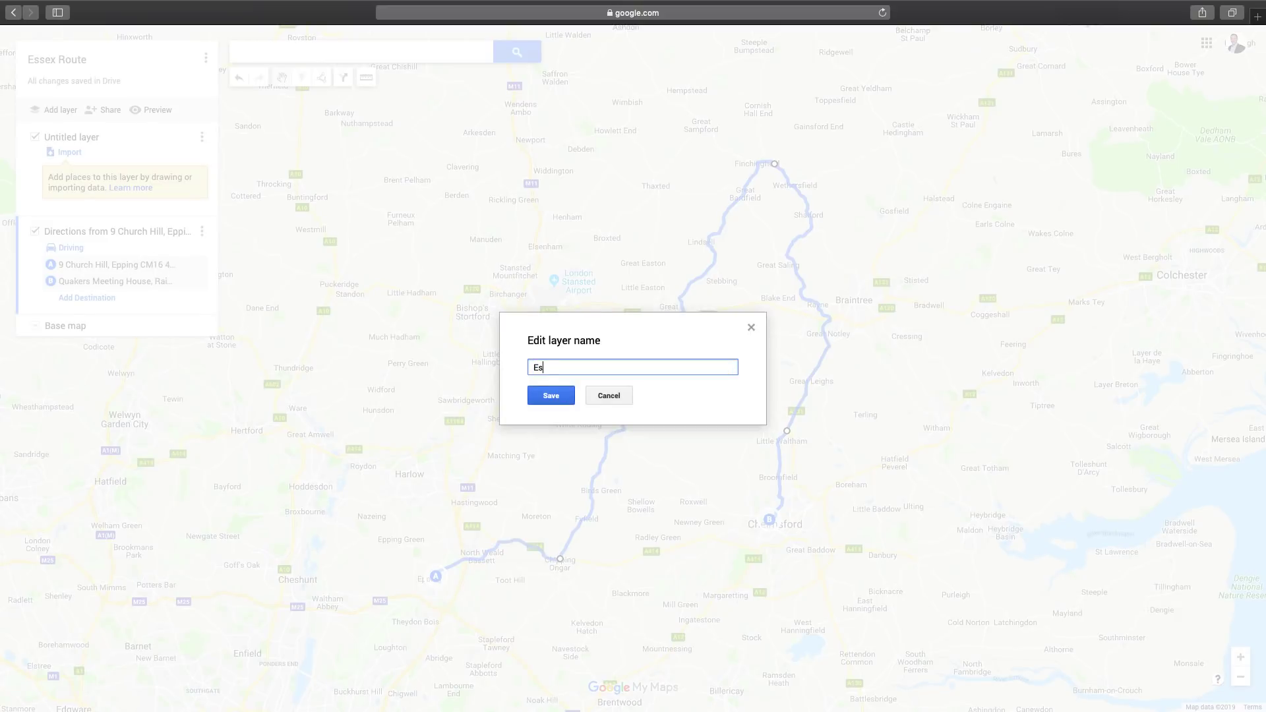
{"action": "type", "text": "sex Loop"}
{"action": "left_click", "coordinate": [551, 396]}
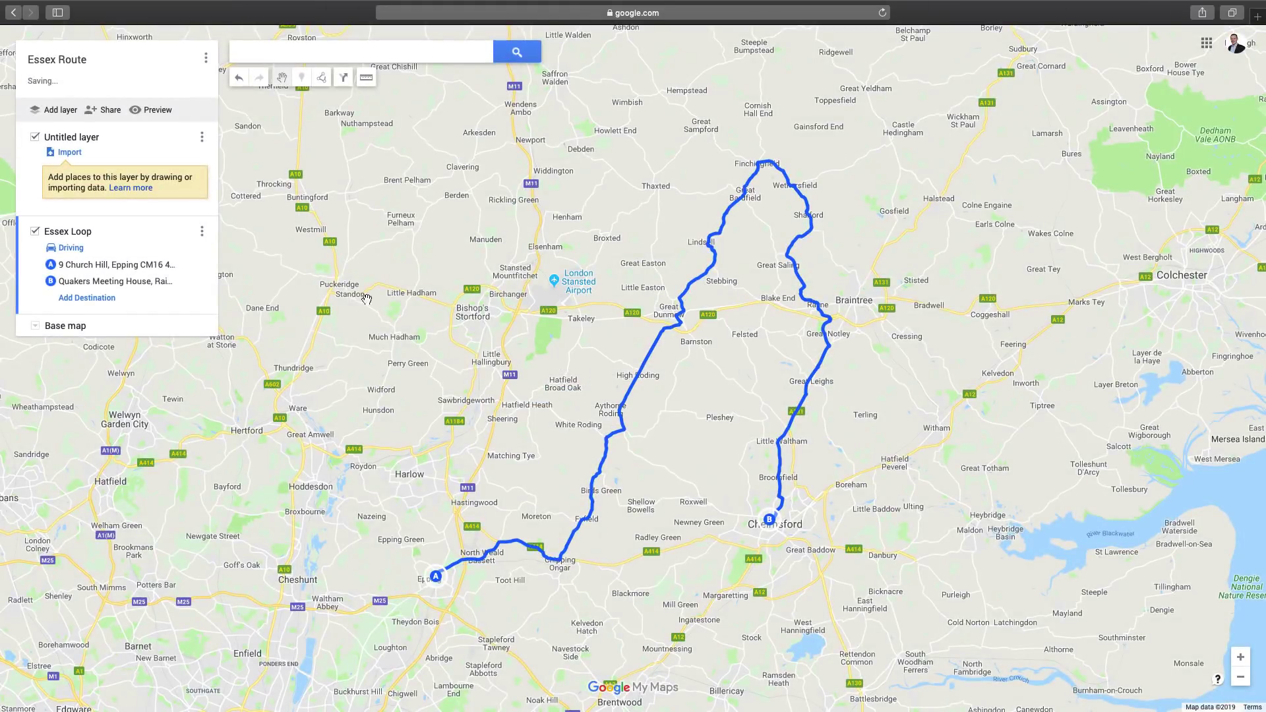
Export only the Essex Loop layer as a KMZ download and exit full screen
{"action": "left_click", "coordinate": [207, 59]}
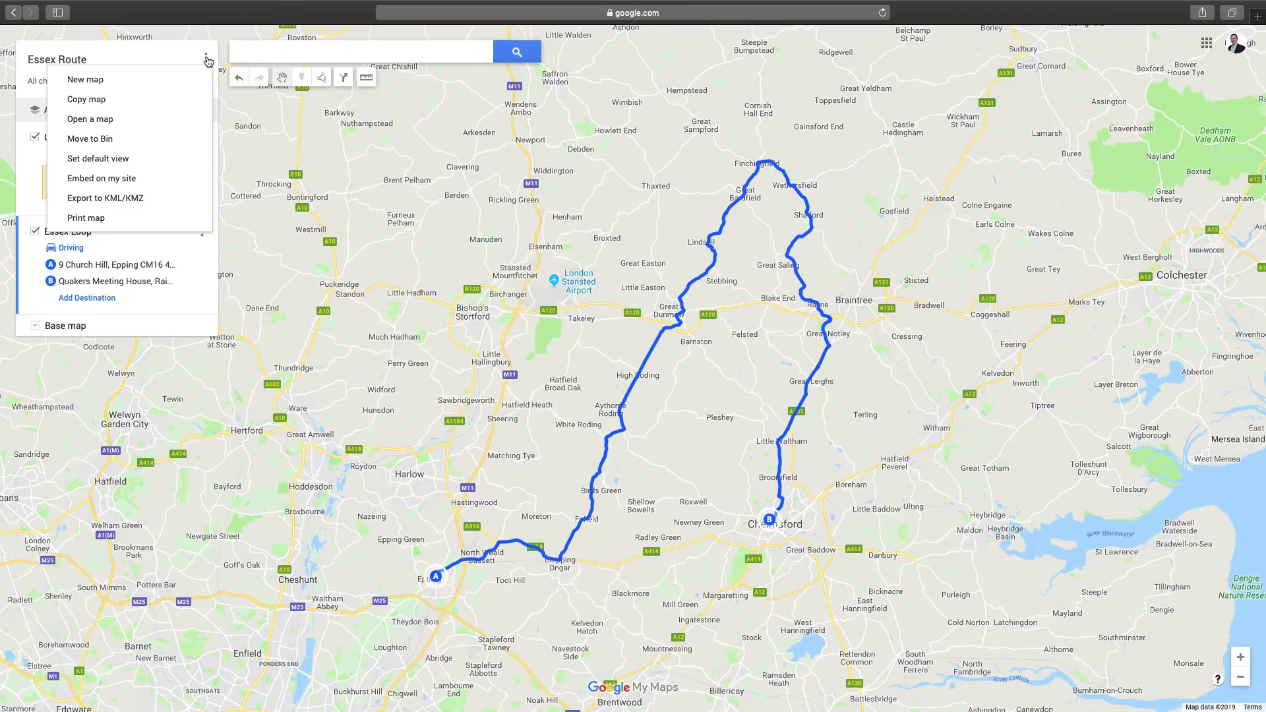
{"action": "left_click", "coordinate": [153, 199]}
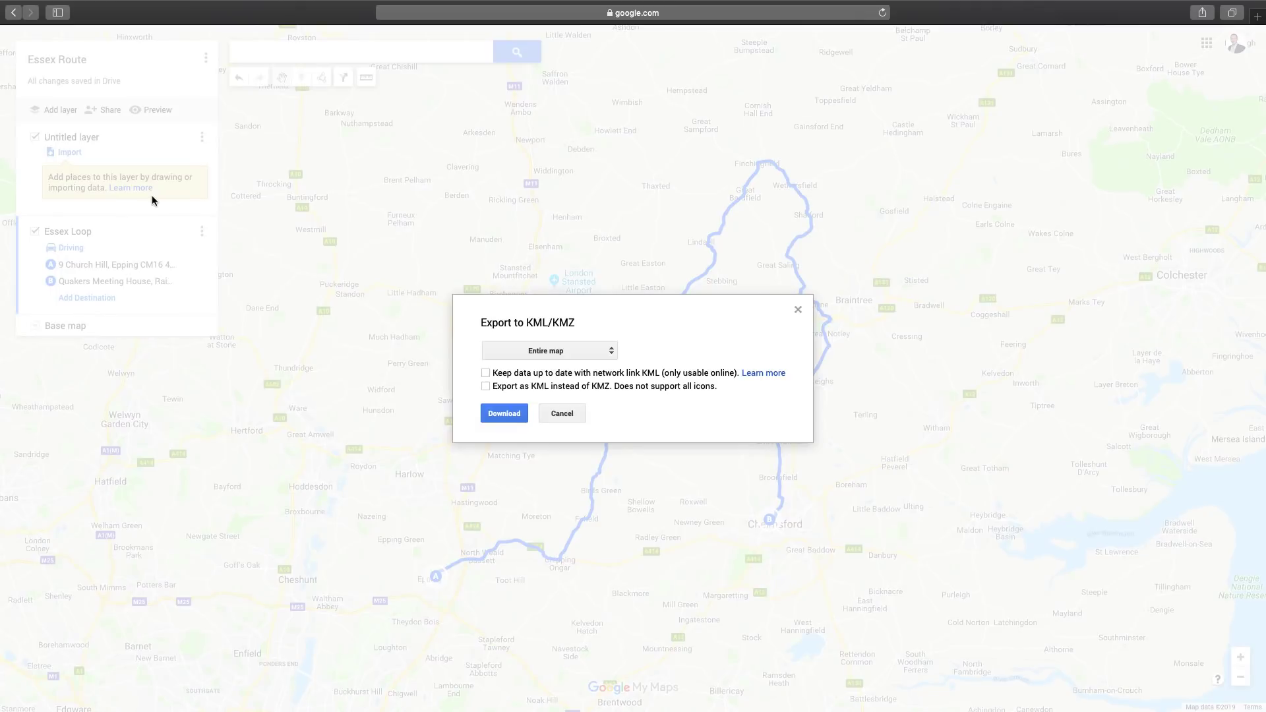
{"action": "left_click", "coordinate": [569, 354]}
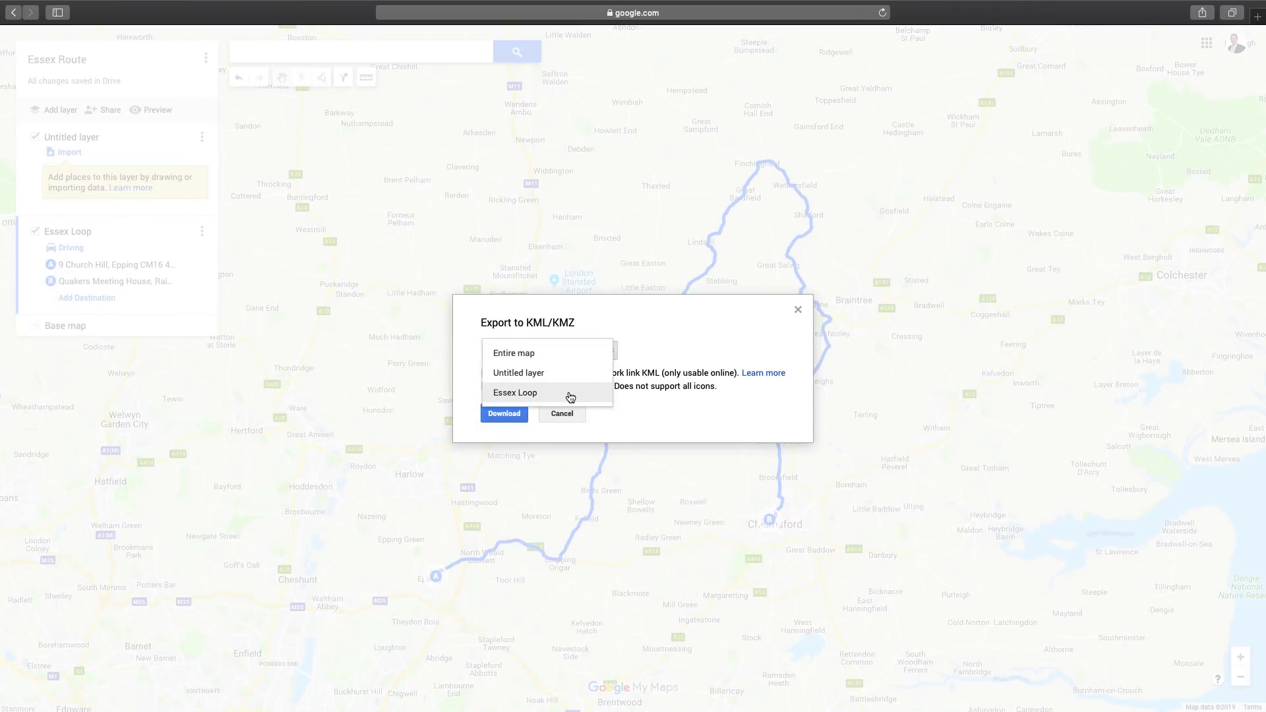
{"action": "left_click", "coordinate": [571, 394]}
{"action": "left_click", "coordinate": [511, 416]}
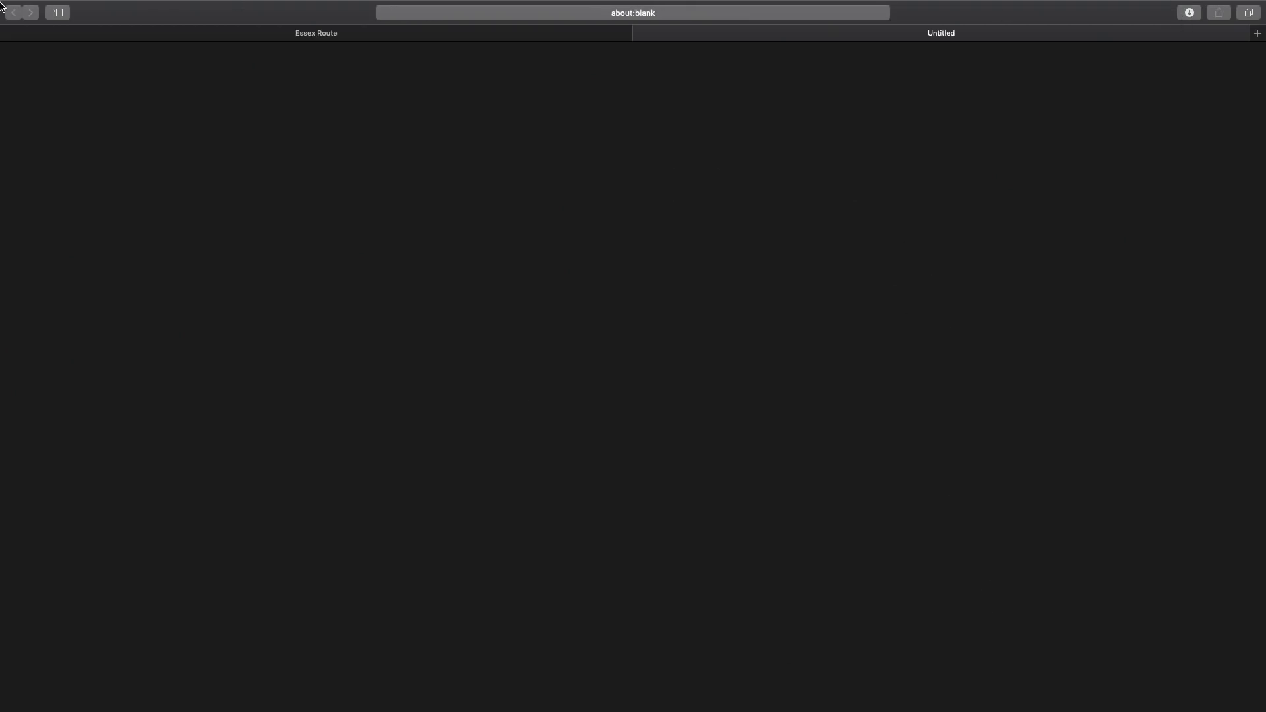
{"action": "mouse_move", "coordinate": [104, 3]}
{"action": "left_click", "coordinate": [40, 27]}
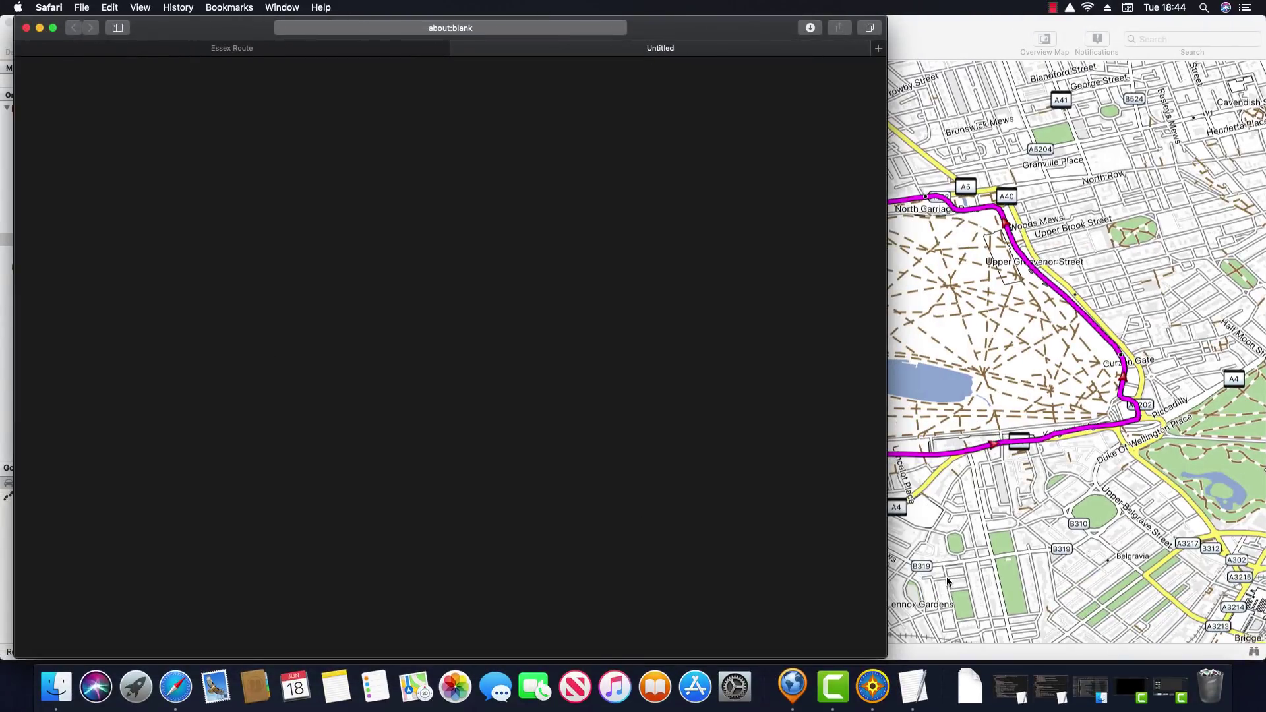
Import Essex Loop.kmz into BaseCamp using File > Import Into
{"action": "left_click", "coordinate": [947, 580]}
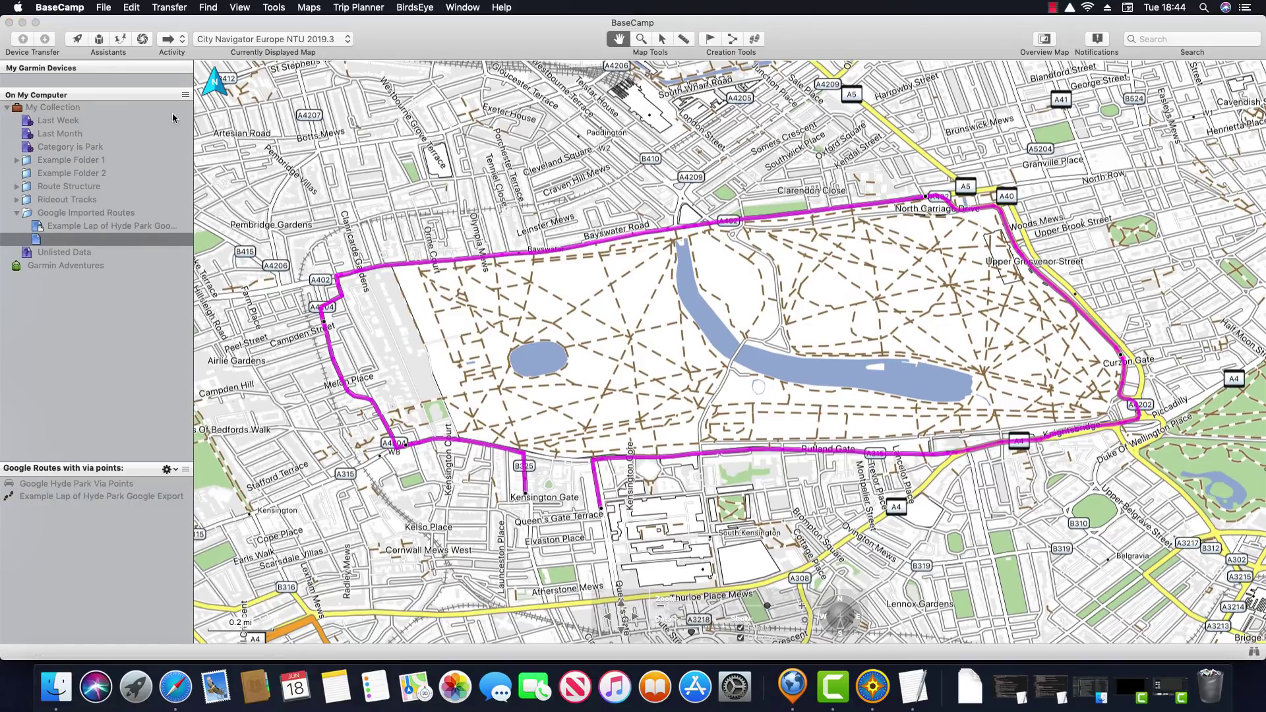
{"action": "left_click", "coordinate": [106, 8]}
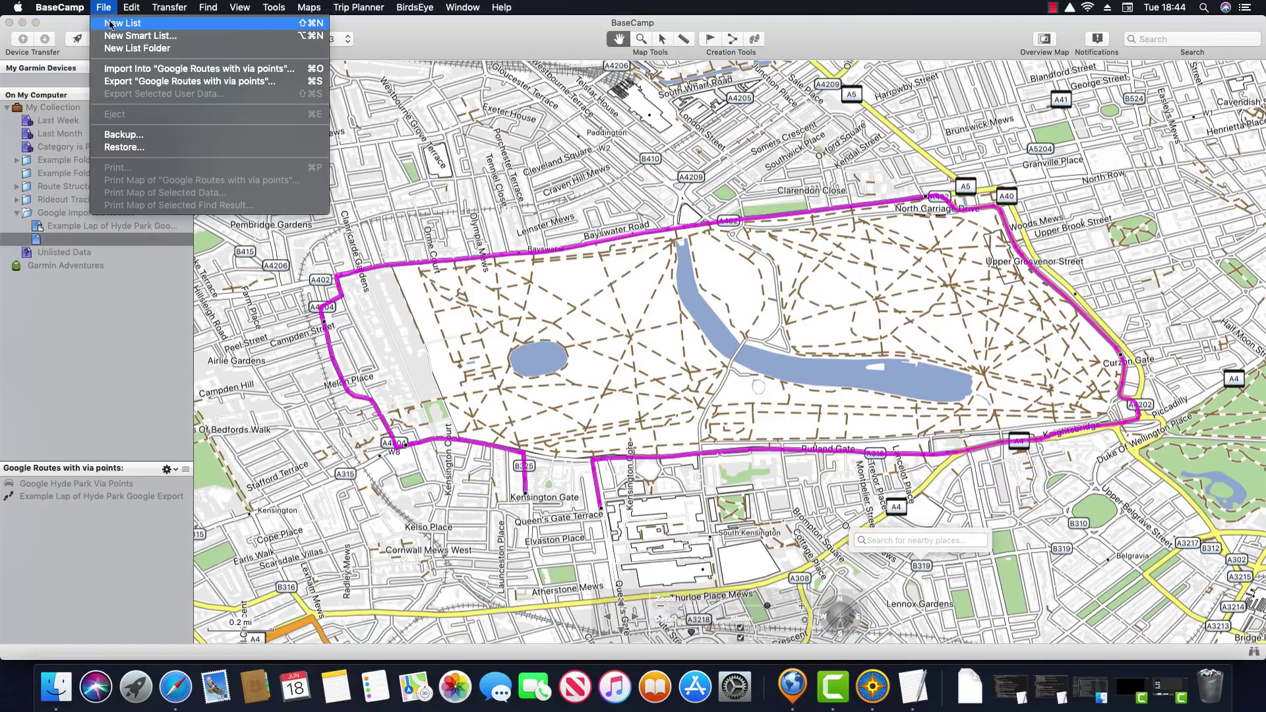
{"action": "left_click", "coordinate": [127, 69]}
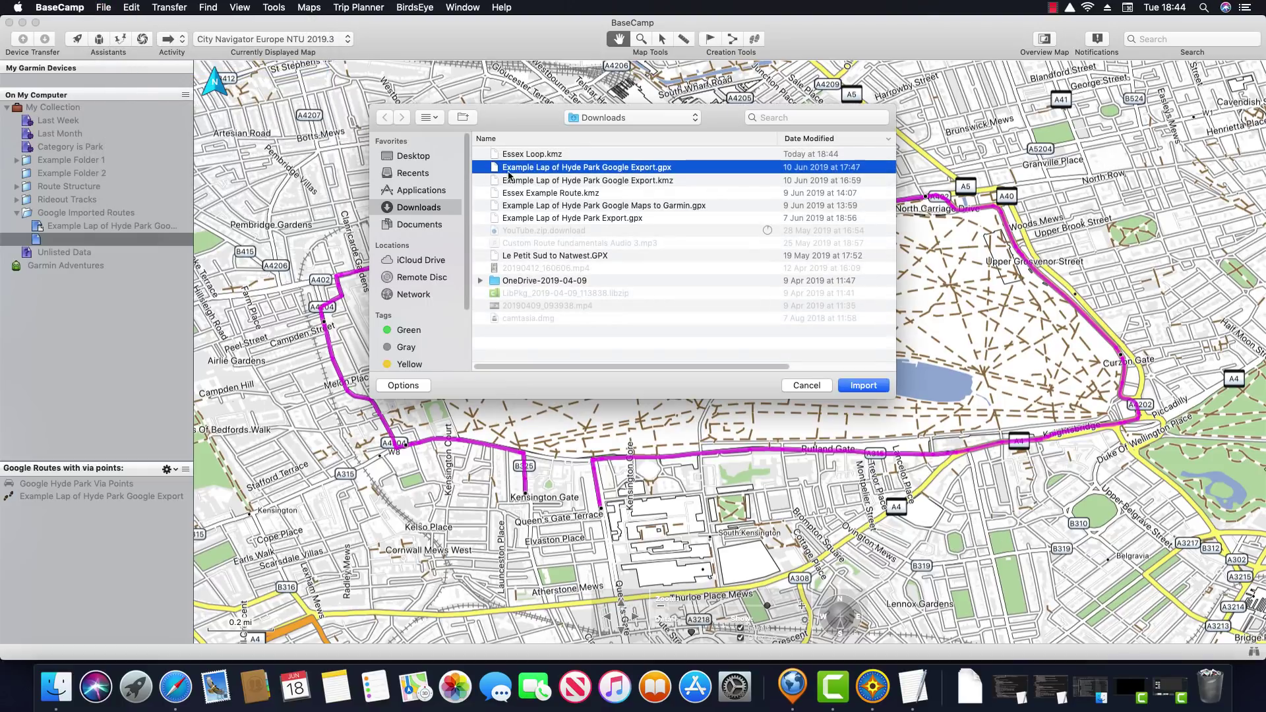
{"action": "left_click", "coordinate": [533, 155]}
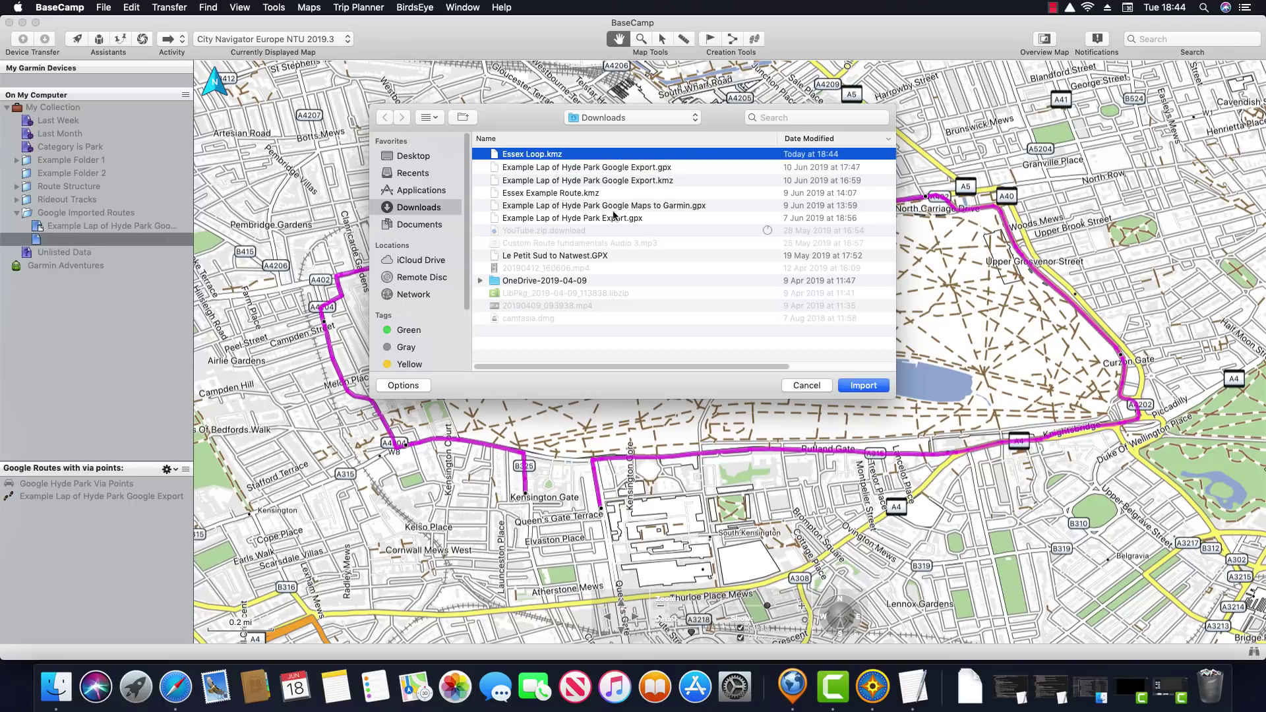
{"action": "left_click", "coordinate": [864, 387]}
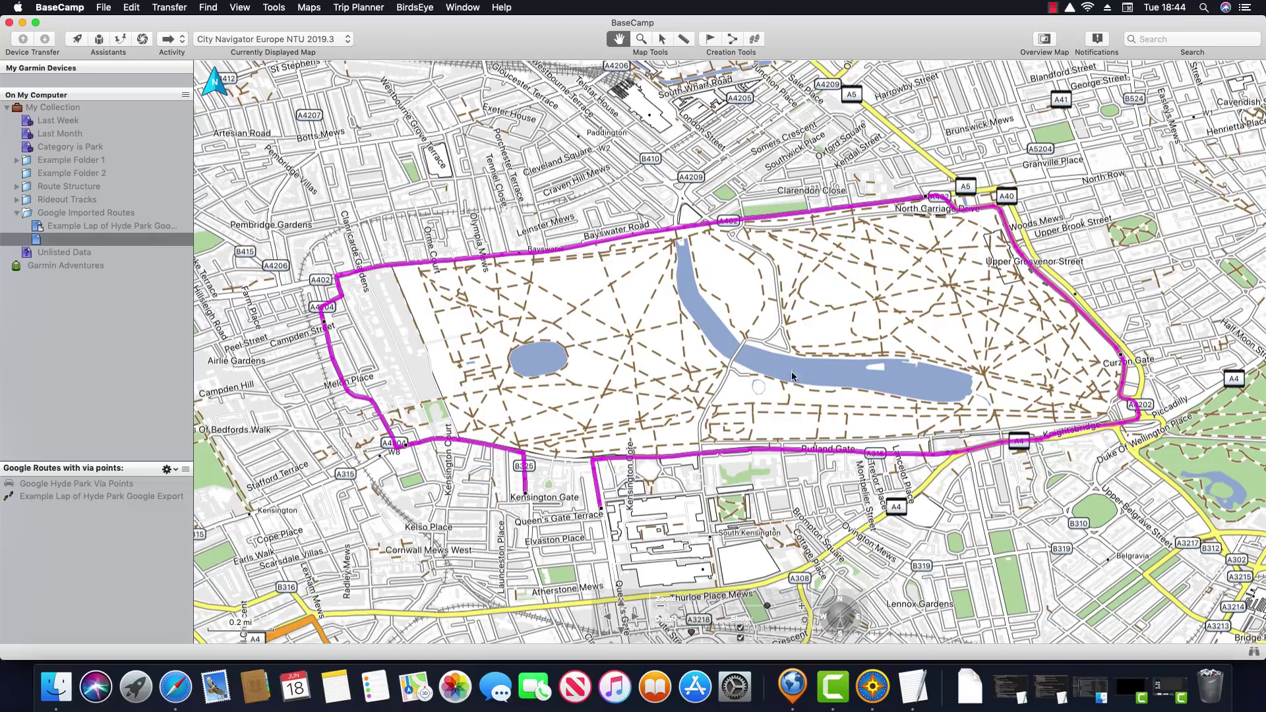
Move Essex Loop.kmz into Google Imported Routes and show its Essex Loop track on the map
{"action": "left_click", "coordinate": [70, 253]}
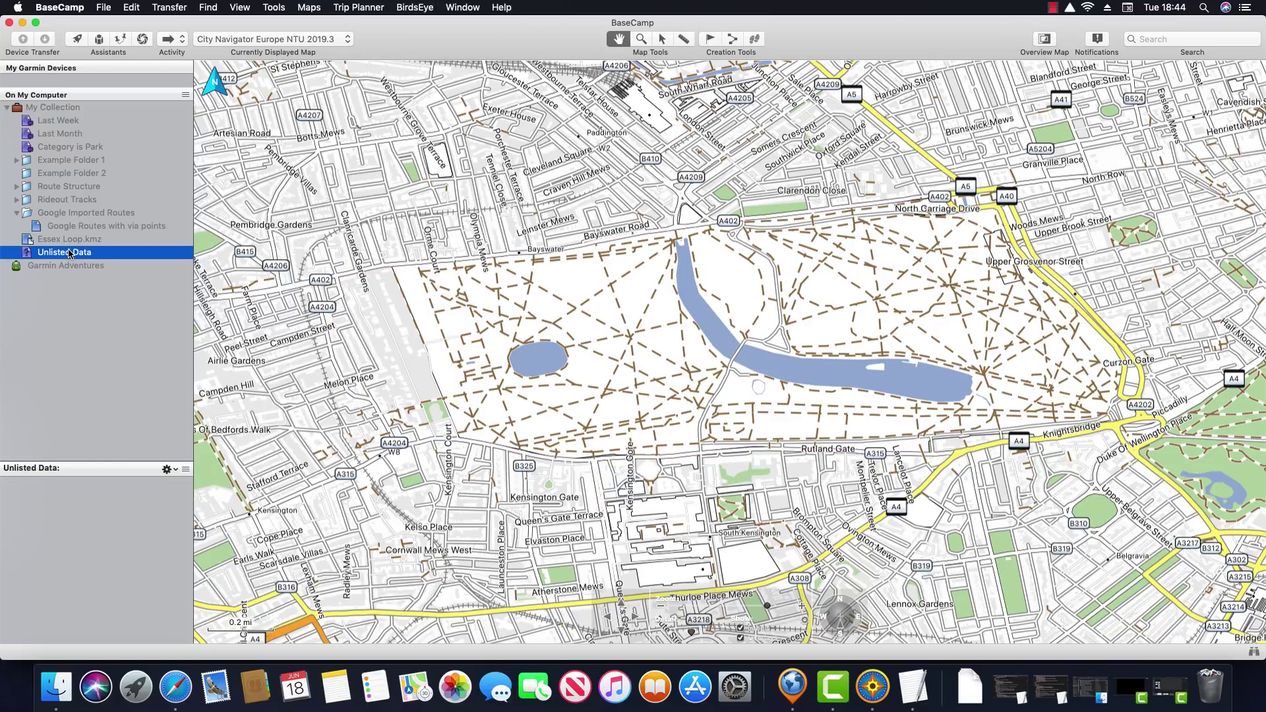
{"action": "left_click", "coordinate": [67, 240]}
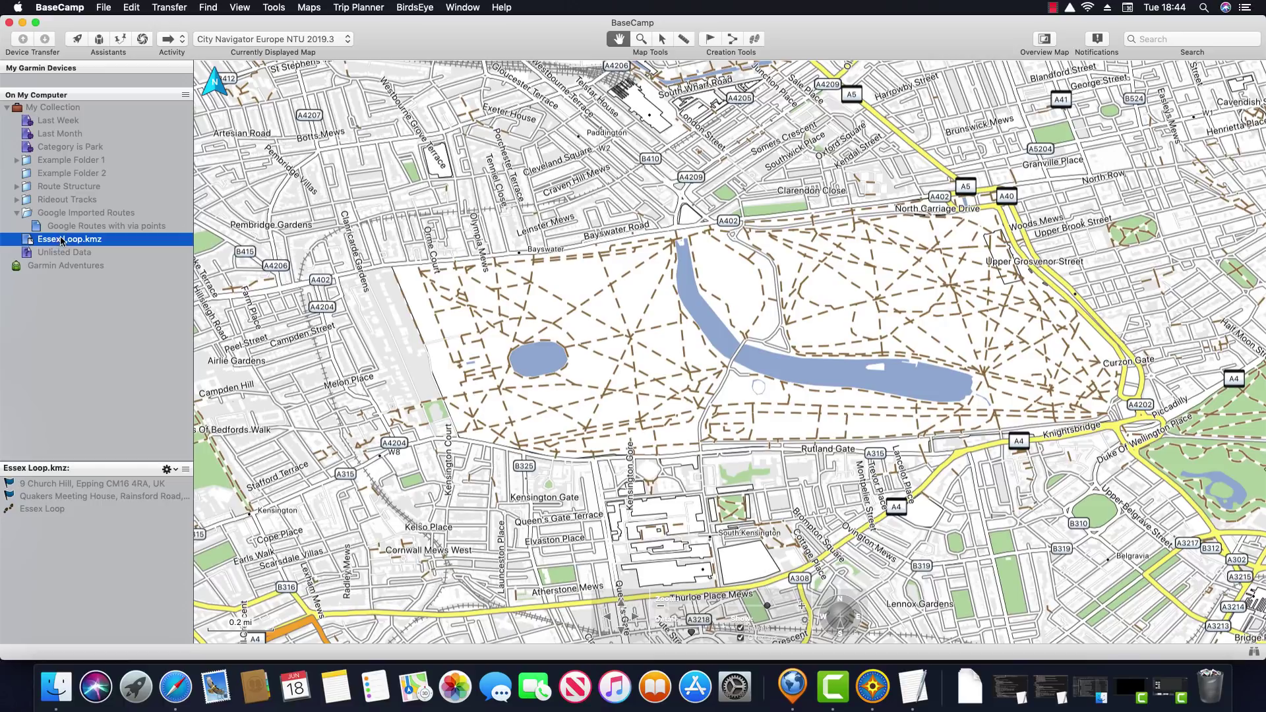
{"action": "left_click_drag", "start_coordinate": [70, 244], "coordinate": [74, 217]}
{"action": "key", "text": "Return"}
{"action": "left_click", "coordinate": [41, 508]}
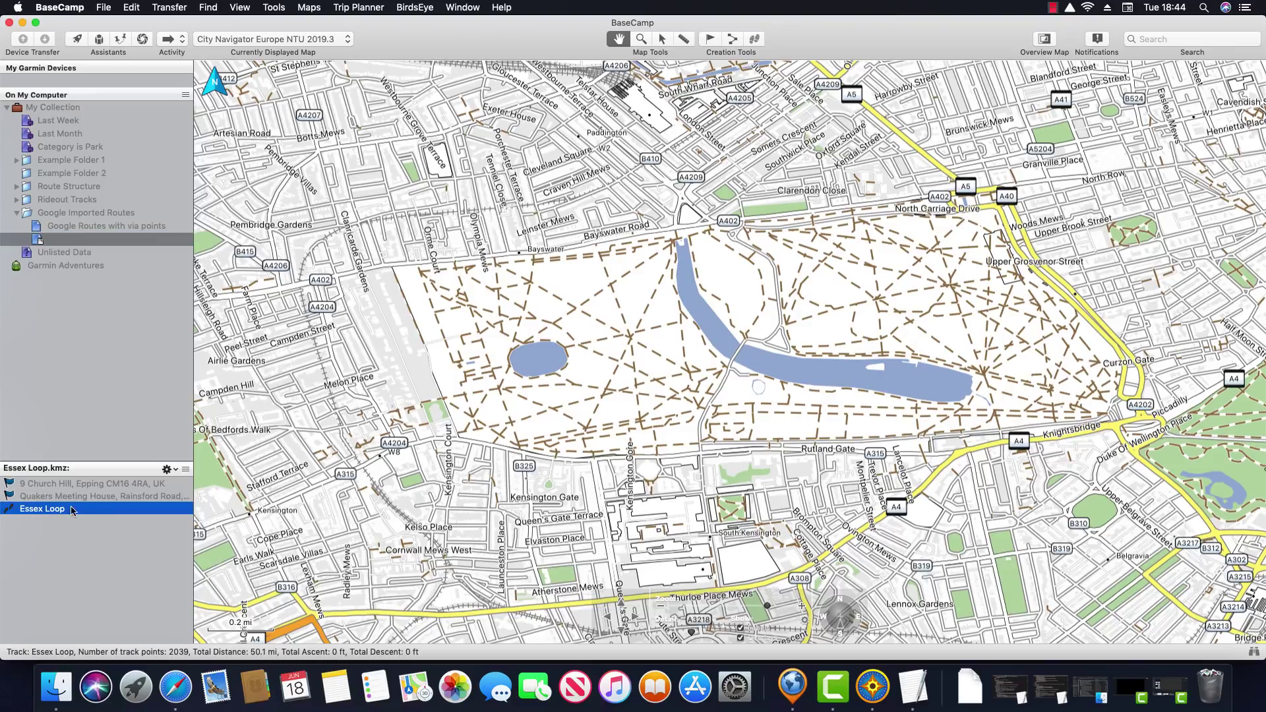
{"action": "right_click", "coordinate": [94, 509]}
{"action": "left_click", "coordinate": [144, 483]}
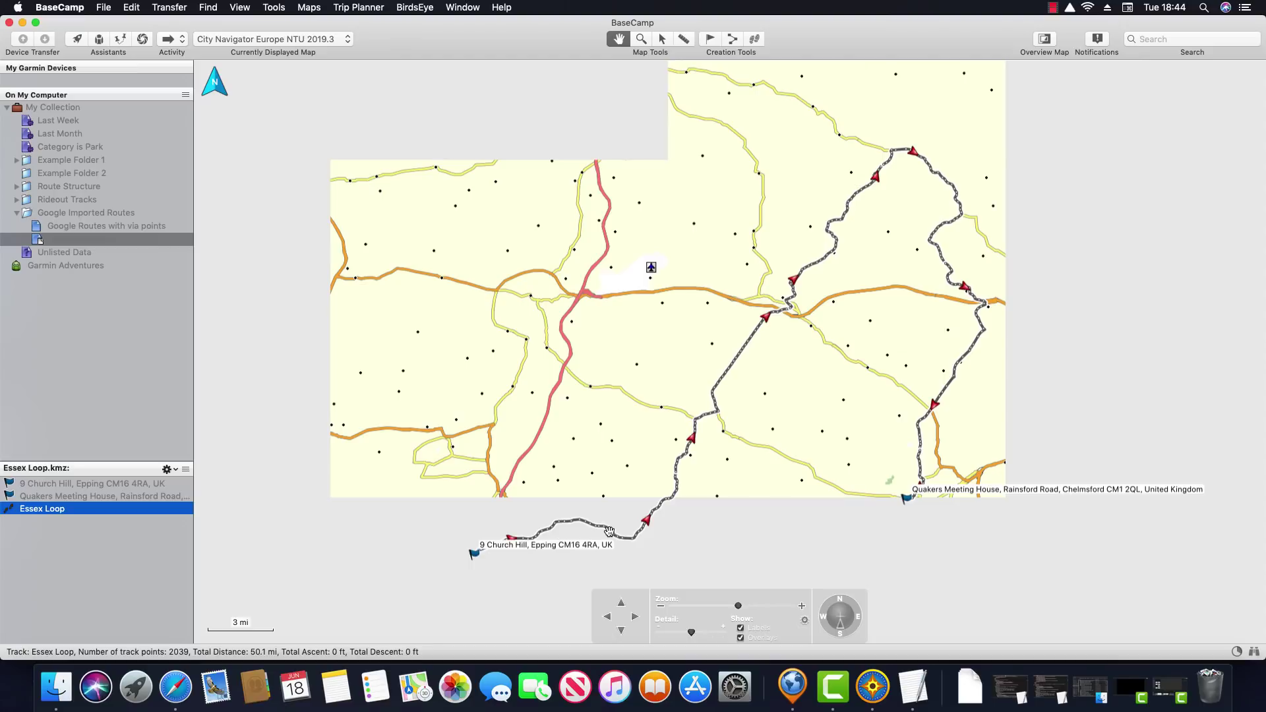
Open the Essex Loop track's properties, listing 2039 points and 50.1 mi, and position the window
{"action": "double_click", "coordinate": [122, 514]}
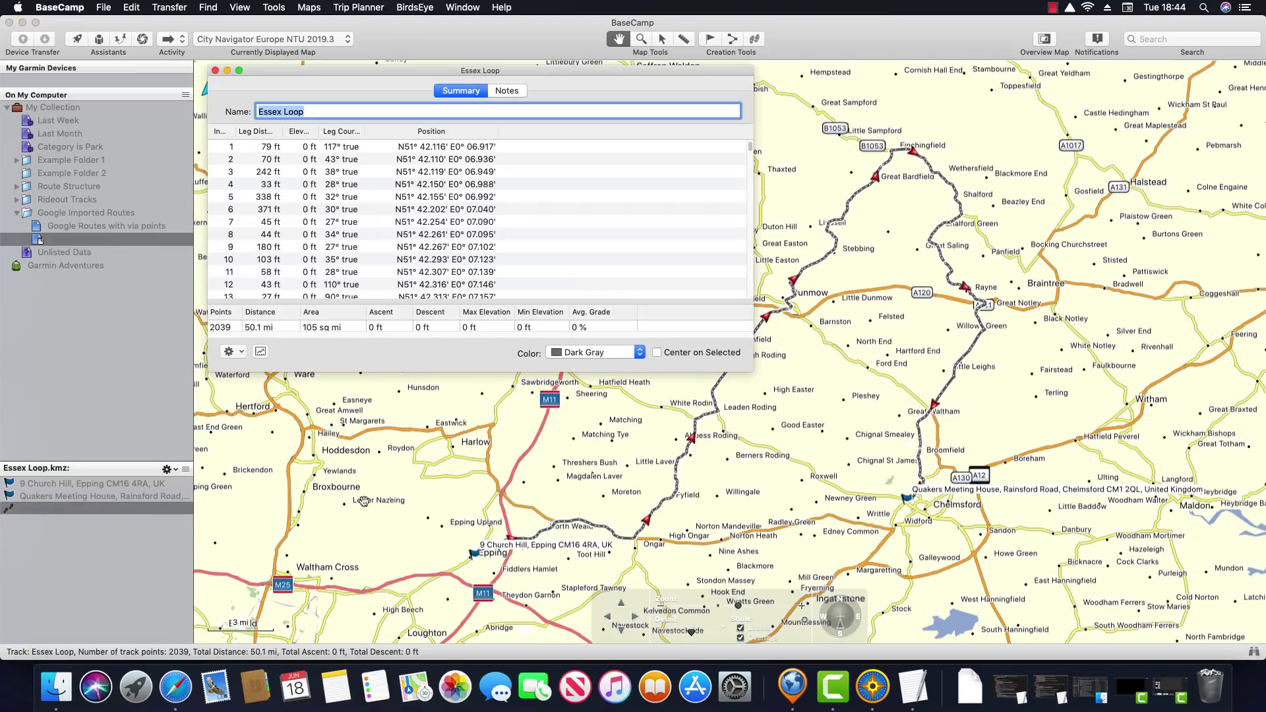
{"action": "left_click_drag", "start_coordinate": [454, 75], "coordinate": [508, 95]}
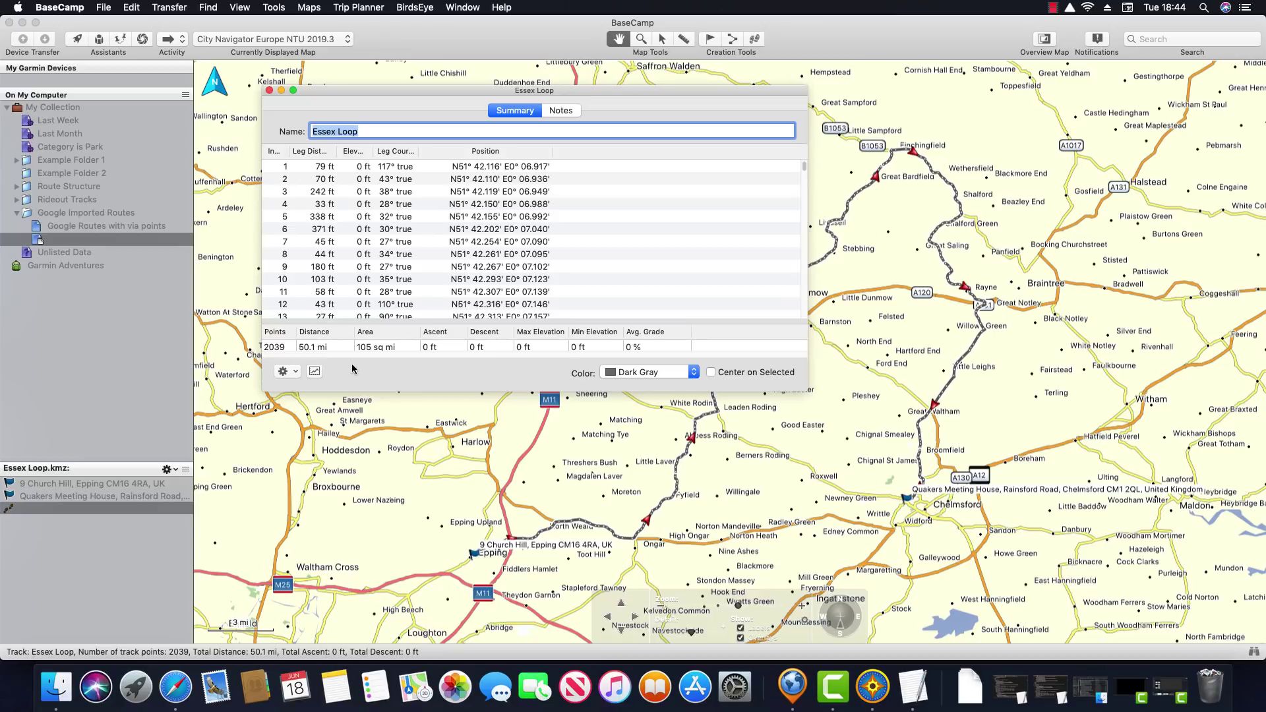
{"action": "left_click_drag", "start_coordinate": [646, 89], "coordinate": [529, 90]}
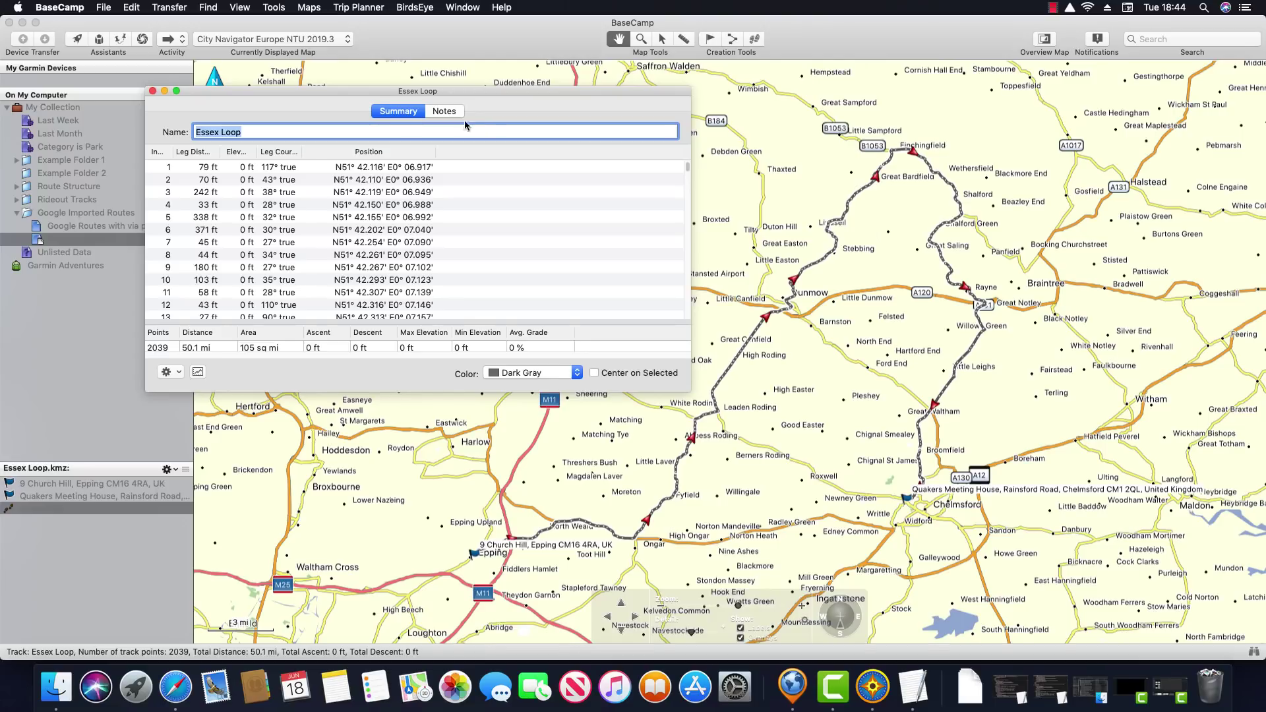
{"action": "left_click", "coordinate": [78, 10]}
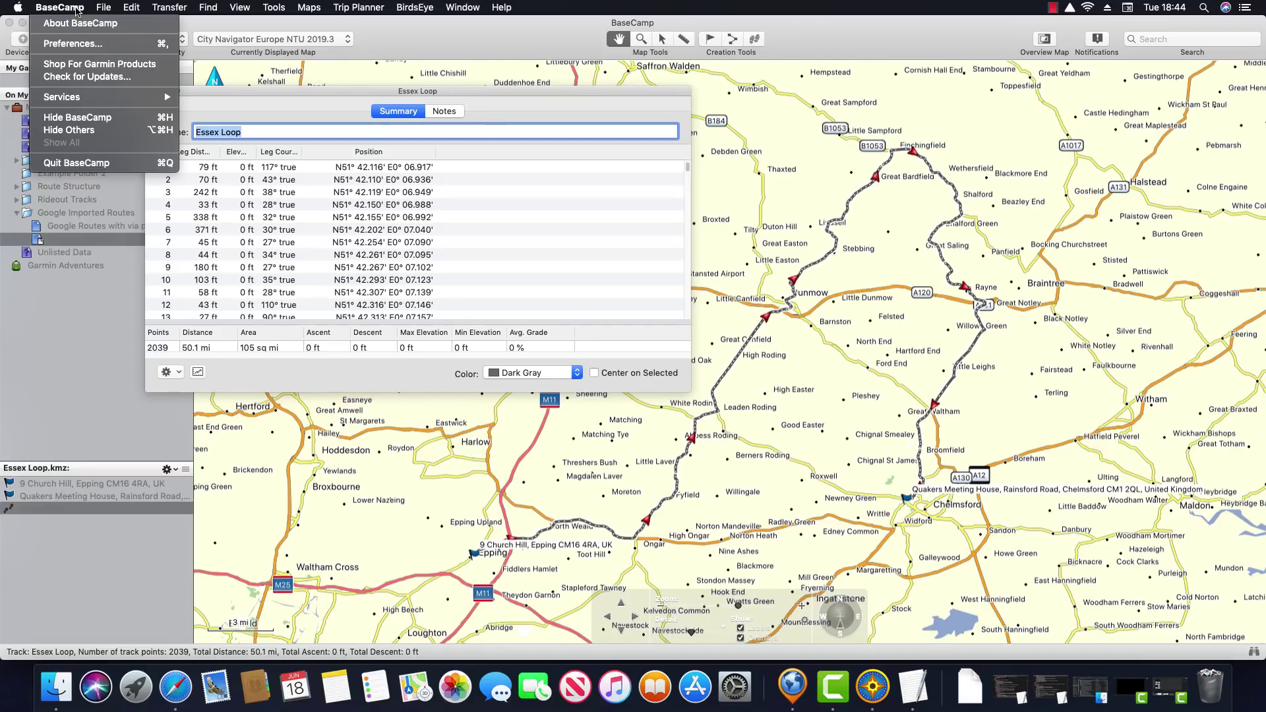
Confirm Advanced Preferences uses 10 via points, then set the routing activity to Direct
{"action": "left_click", "coordinate": [72, 43]}
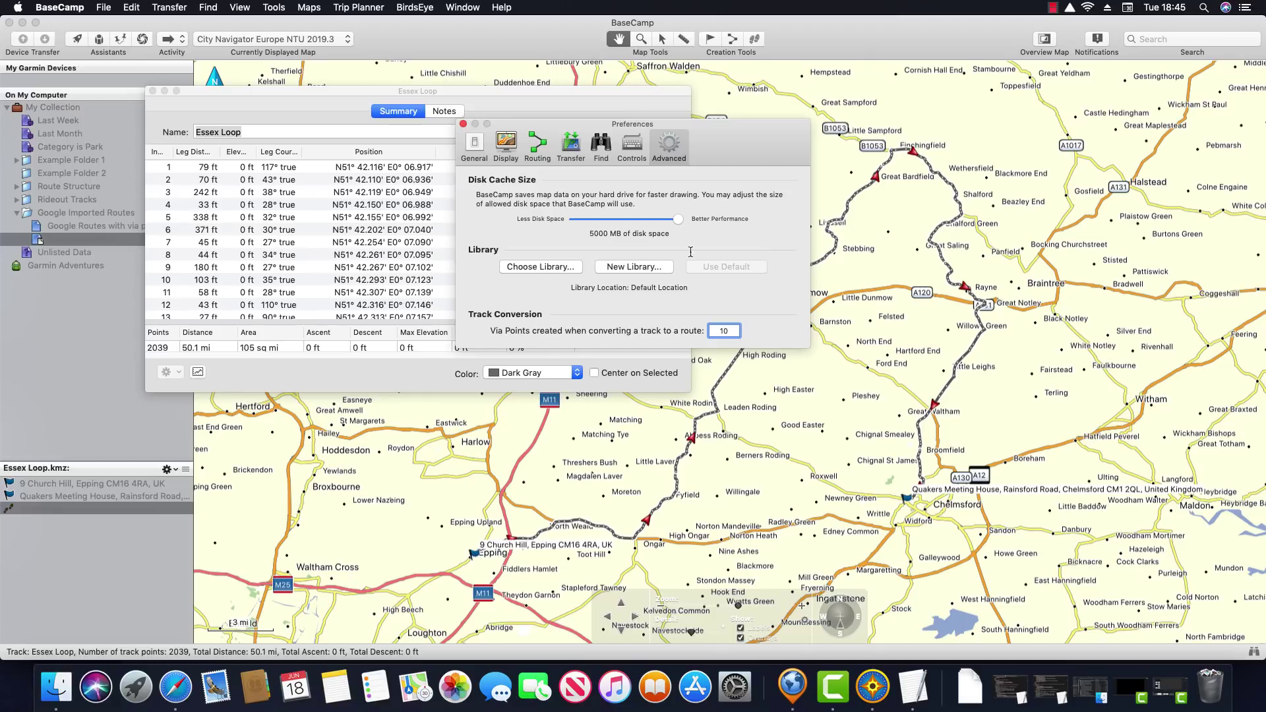
{"action": "left_click", "coordinate": [463, 123]}
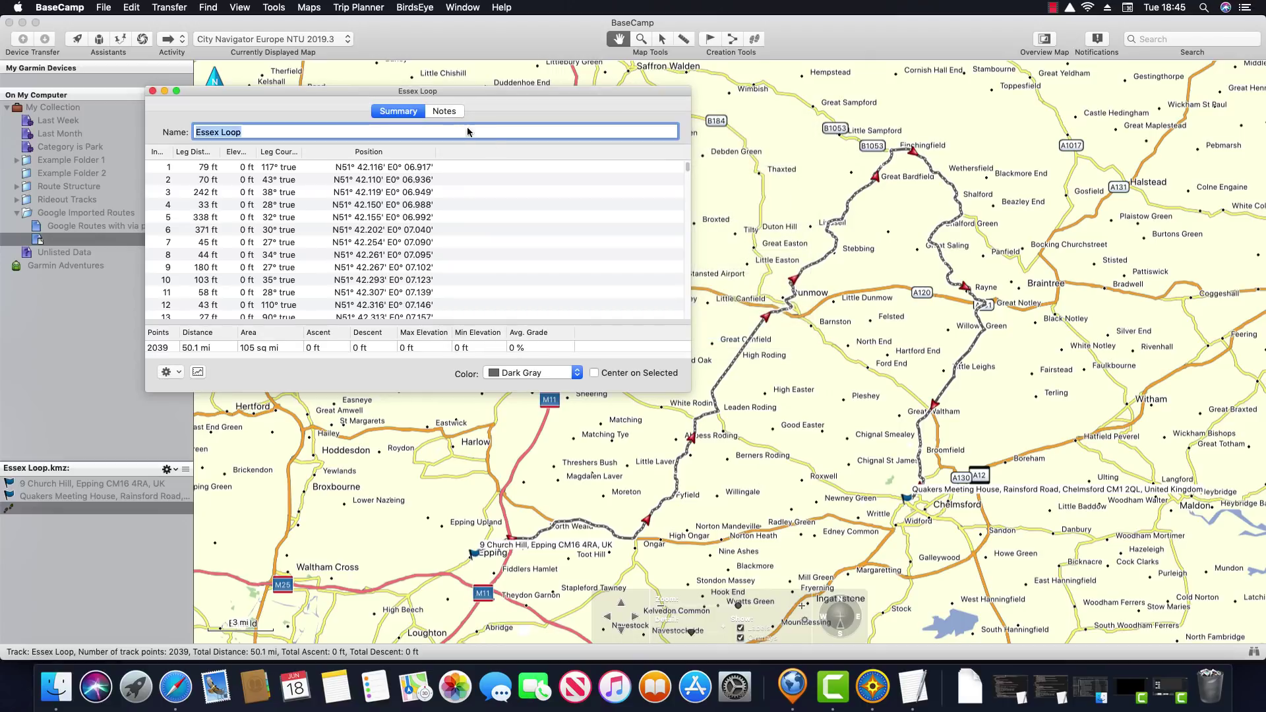
{"action": "left_click", "coordinate": [175, 39]}
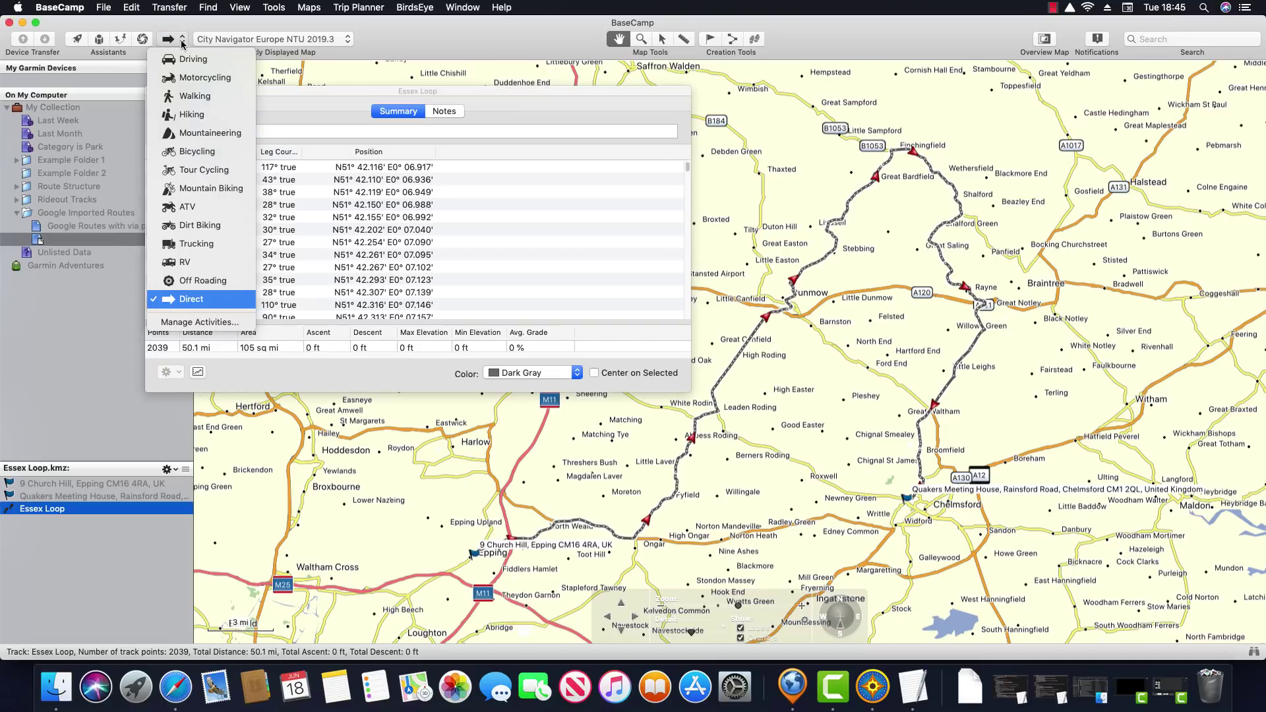
{"action": "left_click", "coordinate": [191, 299]}
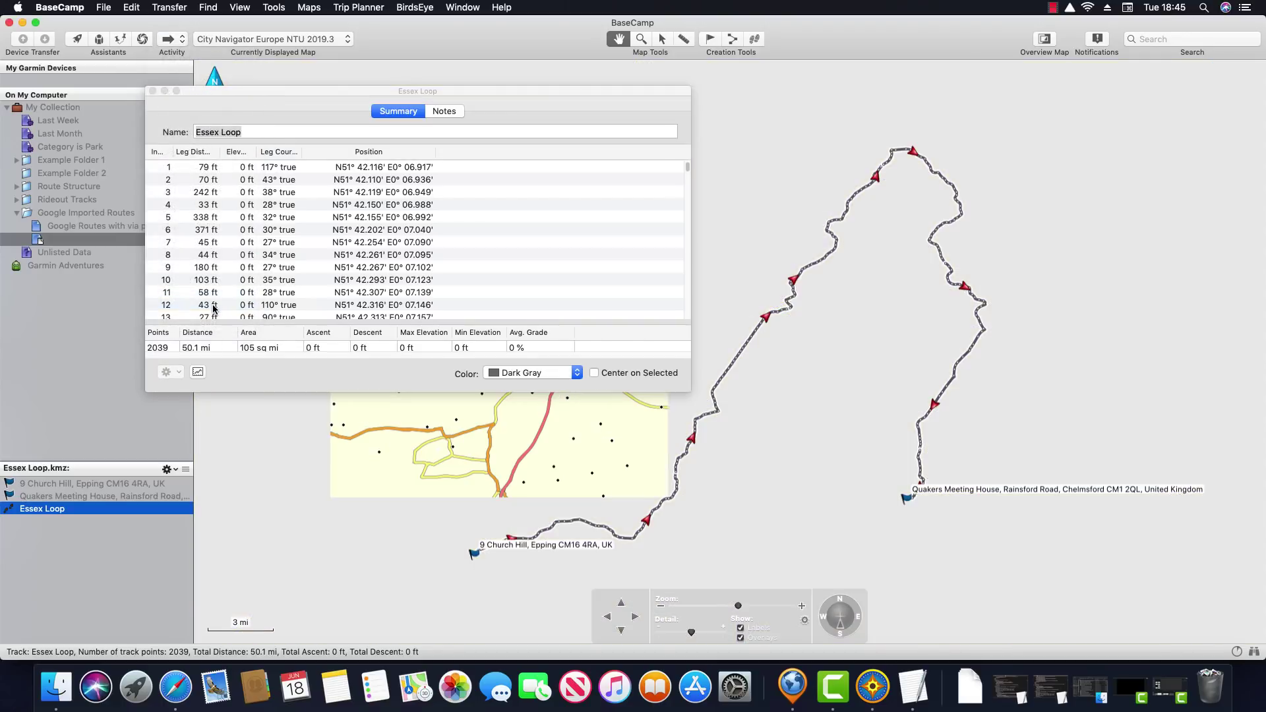
{"action": "left_click", "coordinate": [168, 372]}
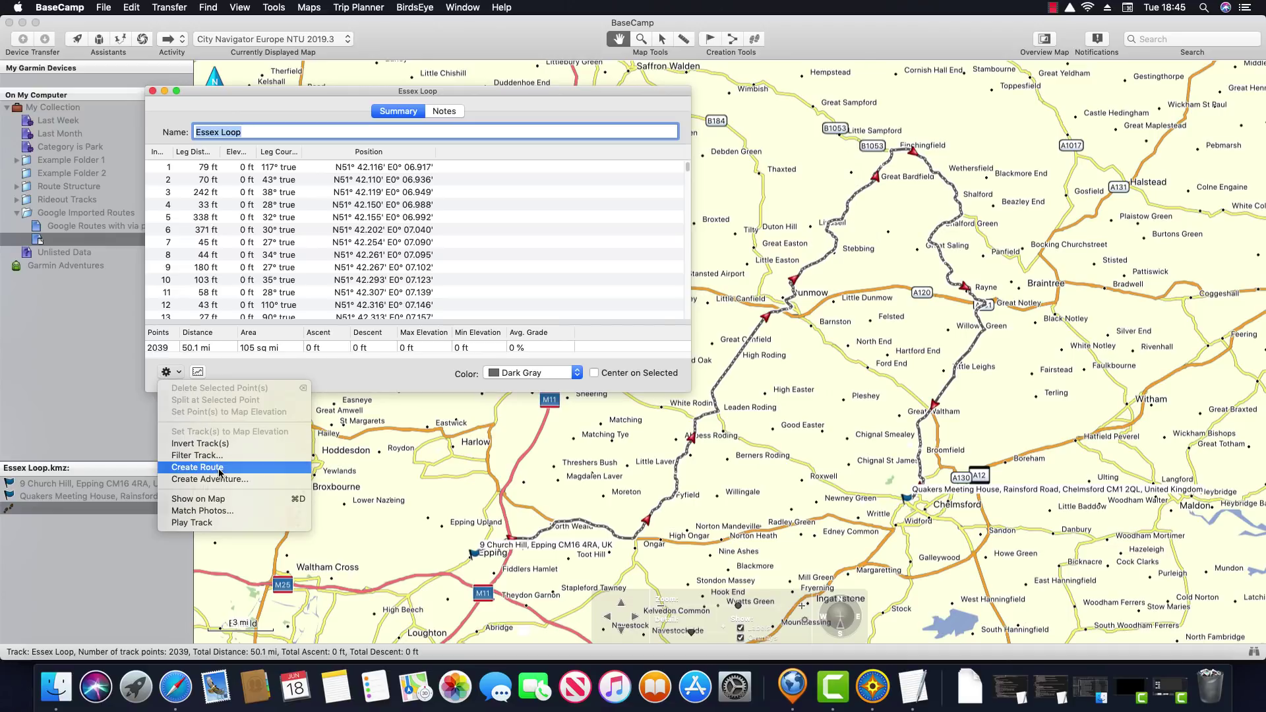
Create a route from the track and switch it to Driving, giving 50.0 mi and 1:25:39
{"action": "left_click", "coordinate": [198, 467]}
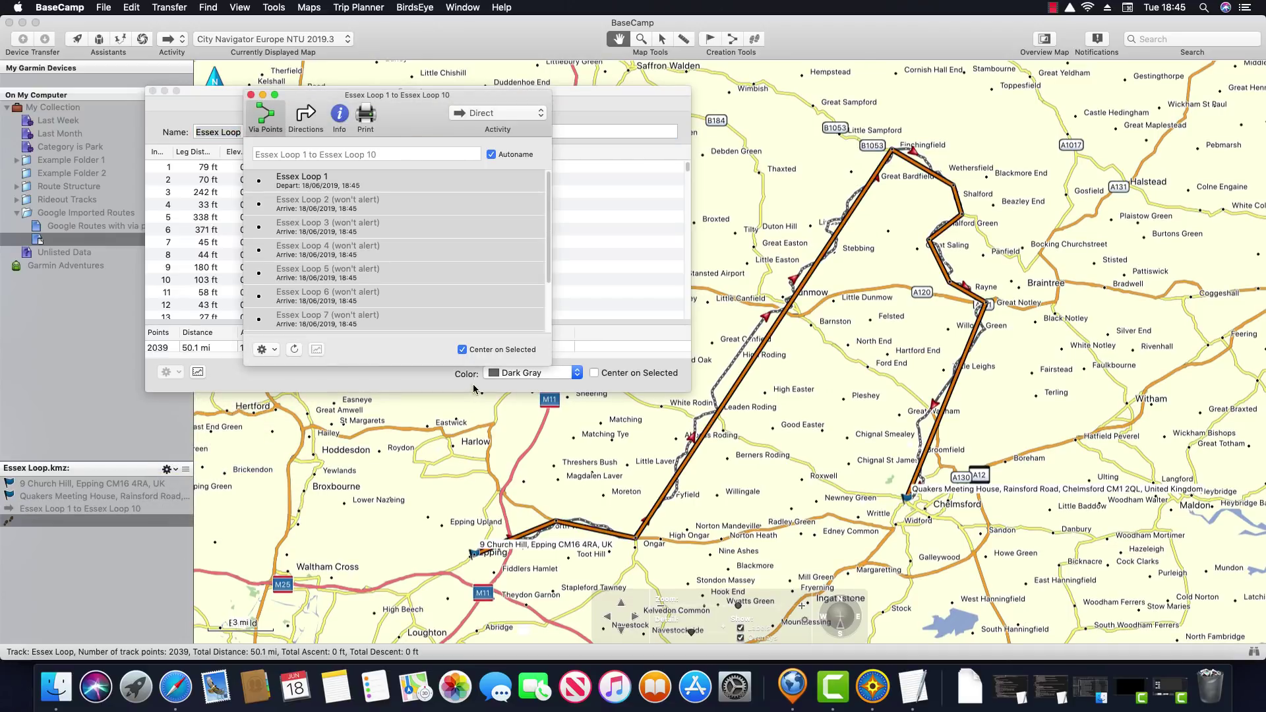
{"action": "left_click", "coordinate": [519, 116]}
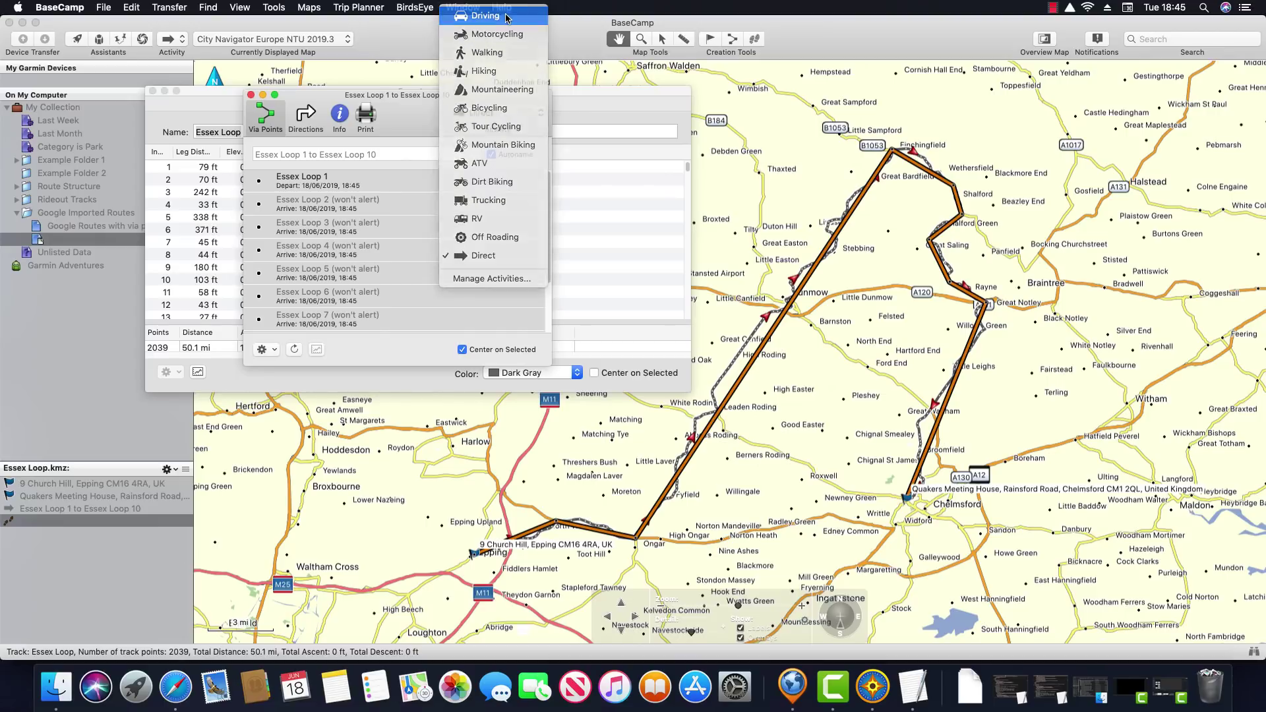
{"action": "left_click", "coordinate": [507, 16]}
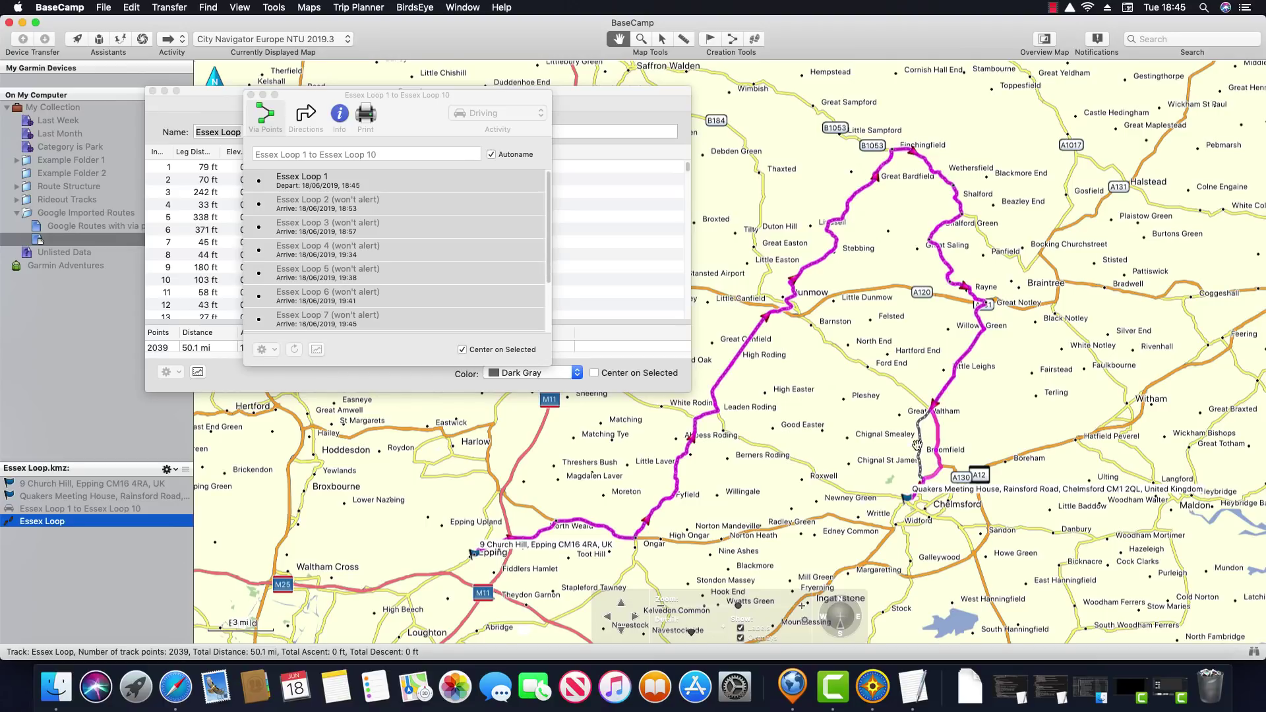
{"action": "left_click", "coordinate": [251, 96]}
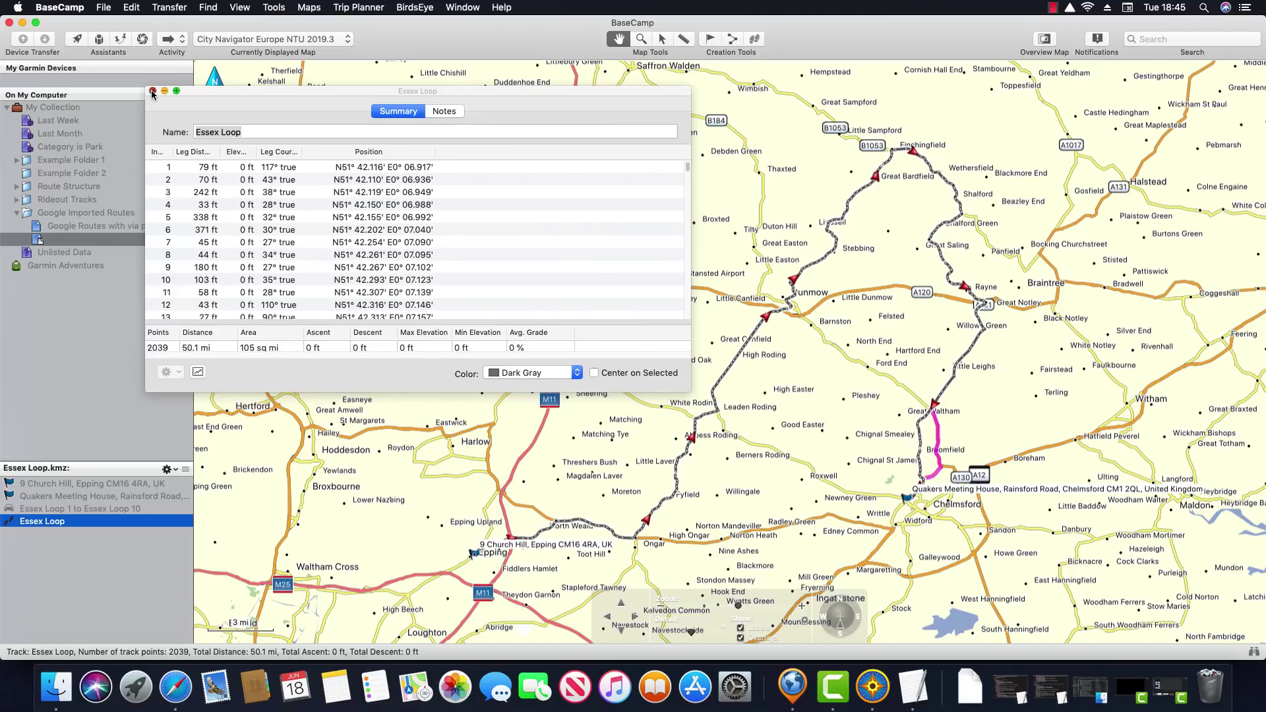
{"action": "left_click", "coordinate": [152, 91]}
{"action": "left_click", "coordinate": [103, 508]}
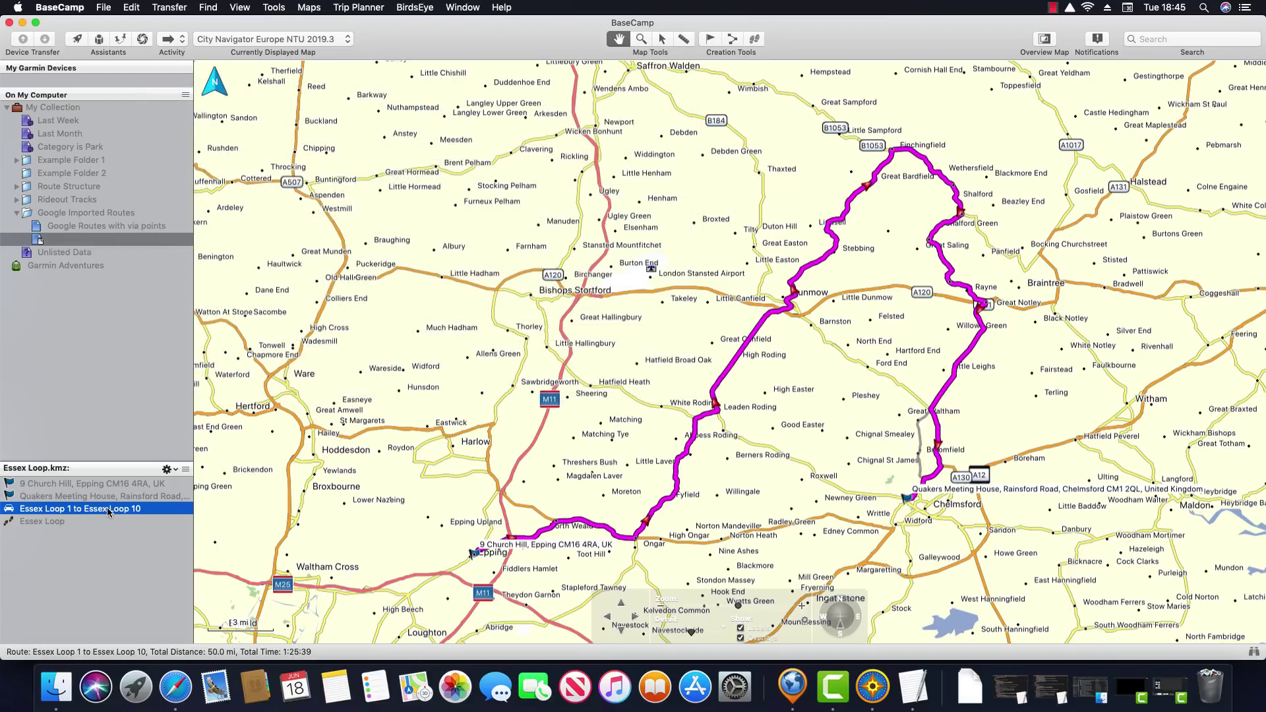
Zoom in near Chelmsford to inspect the Essex Loop 1 to Essex Loop 10 route, then delete it
{"action": "left_click", "coordinate": [640, 39]}
{"action": "left_click_drag", "start_coordinate": [887, 383], "coordinate": [1028, 554]}
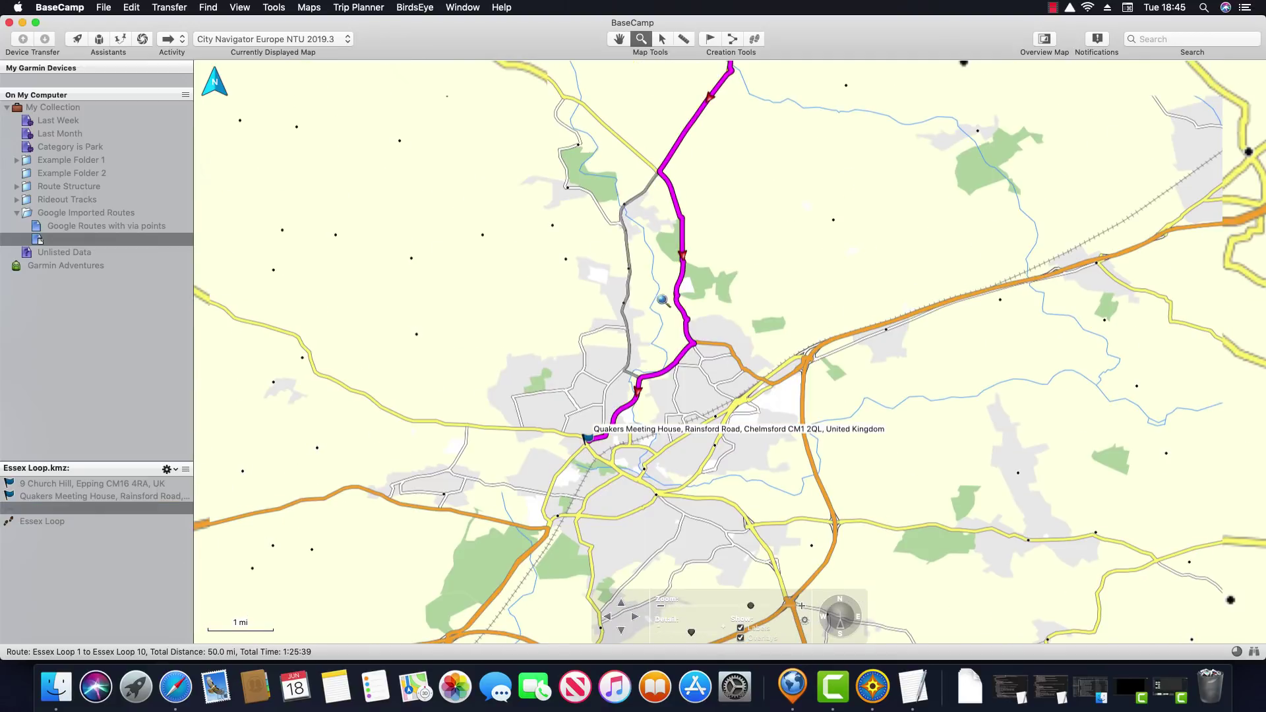
{"action": "right_click", "coordinate": [64, 515]}
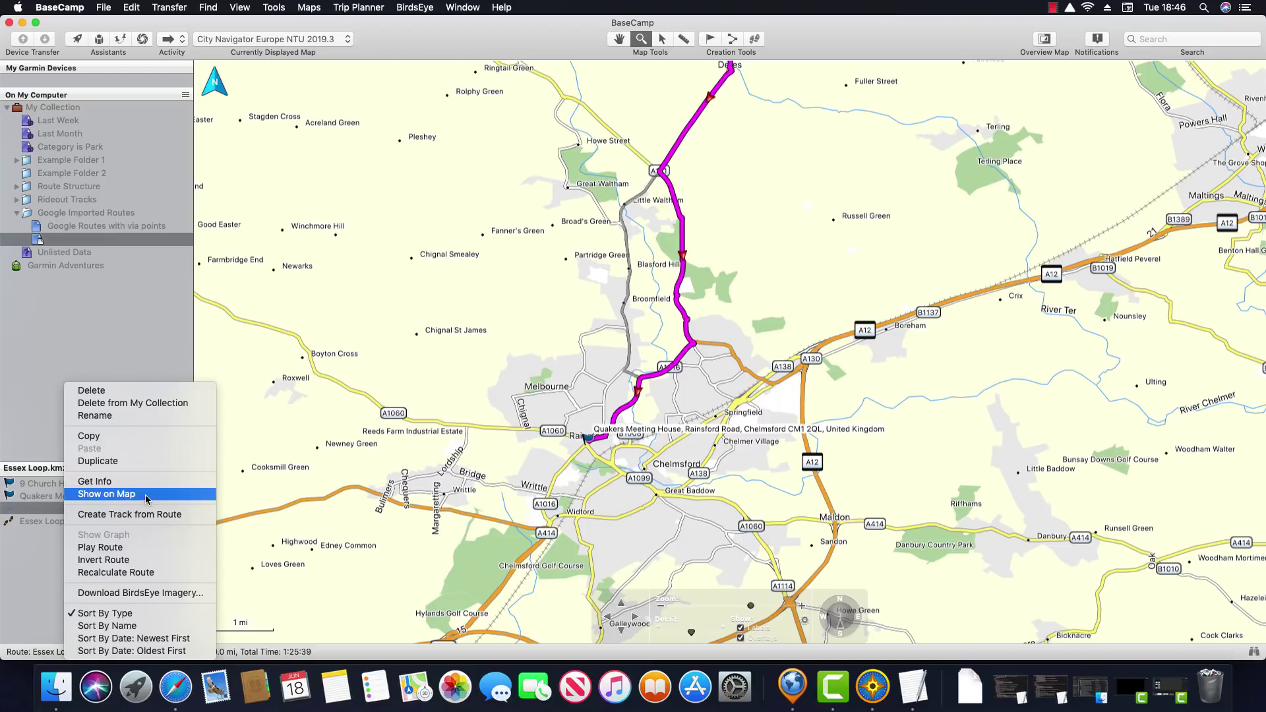
{"action": "left_click", "coordinate": [127, 516]}
{"action": "right_click", "coordinate": [102, 515]}
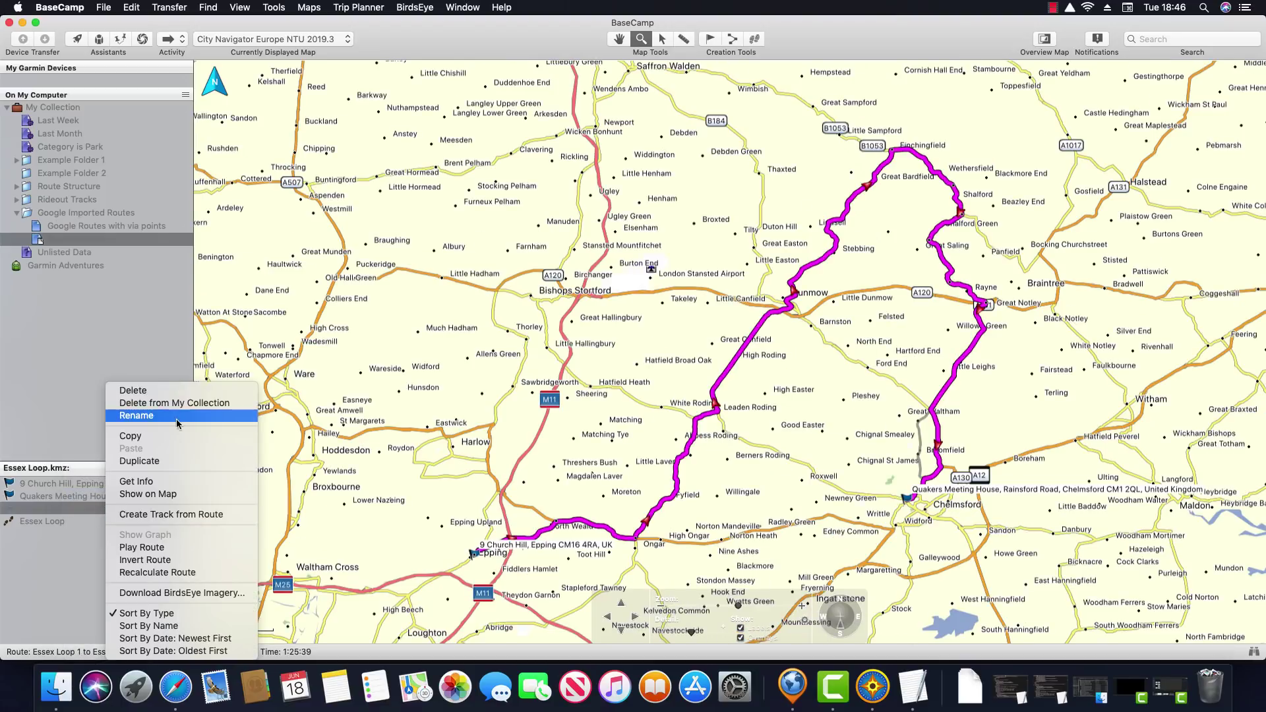
{"action": "left_click", "coordinate": [178, 391]}
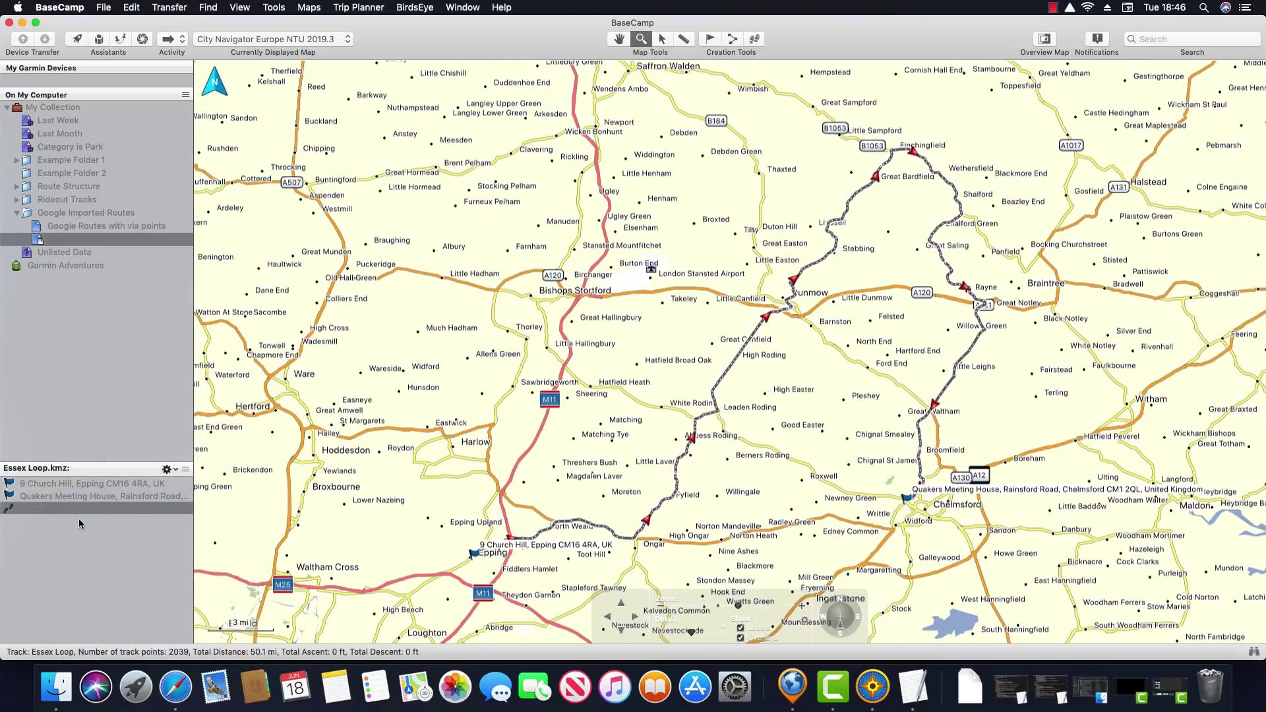
{"action": "left_click", "coordinate": [82, 508]}
Reopen the Essex Loop track's properties and set Preferences > Advanced Via Points to 15
{"action": "double_click", "coordinate": [82, 508]}
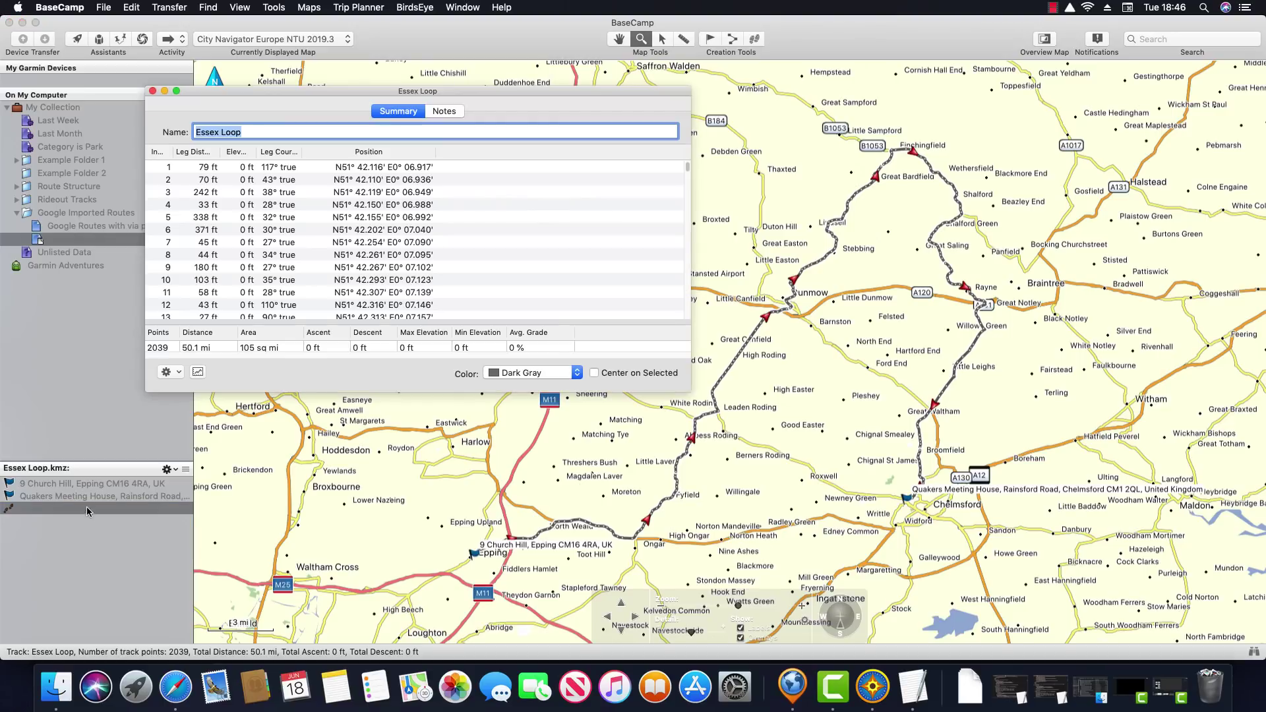
{"action": "left_click_drag", "start_coordinate": [307, 95], "coordinate": [395, 98]}
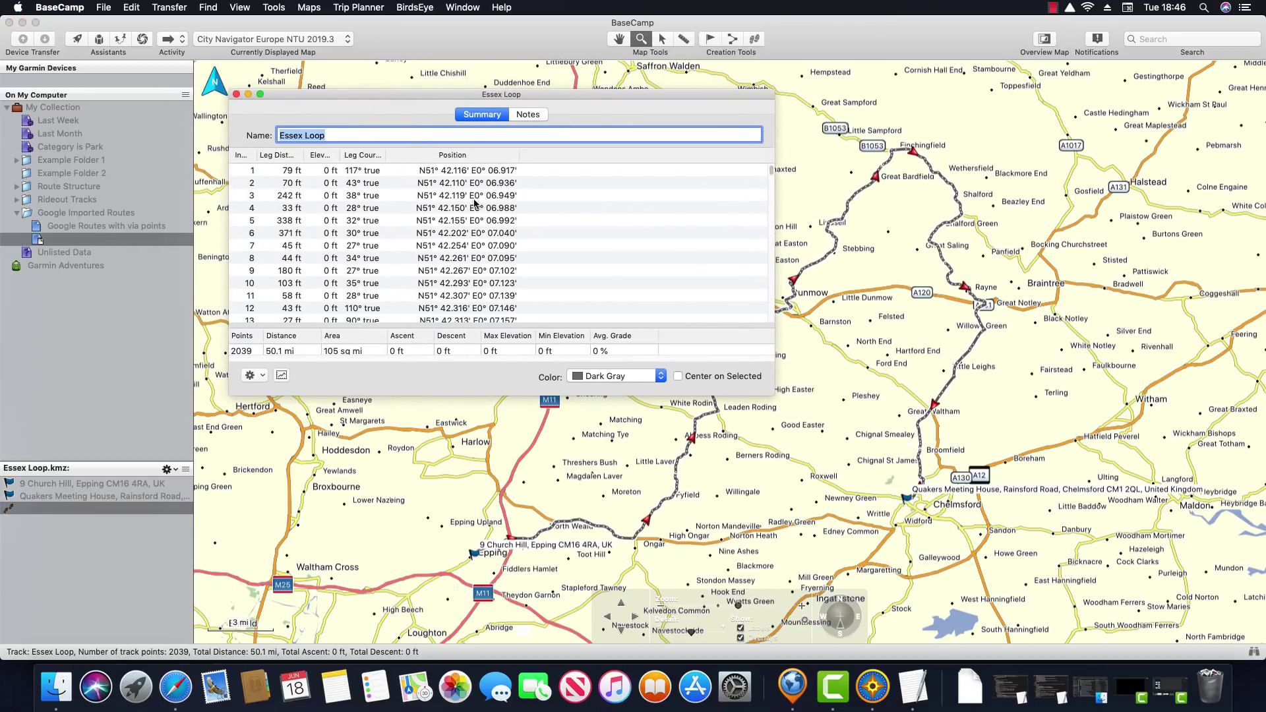
{"action": "left_click", "coordinate": [61, 7]}
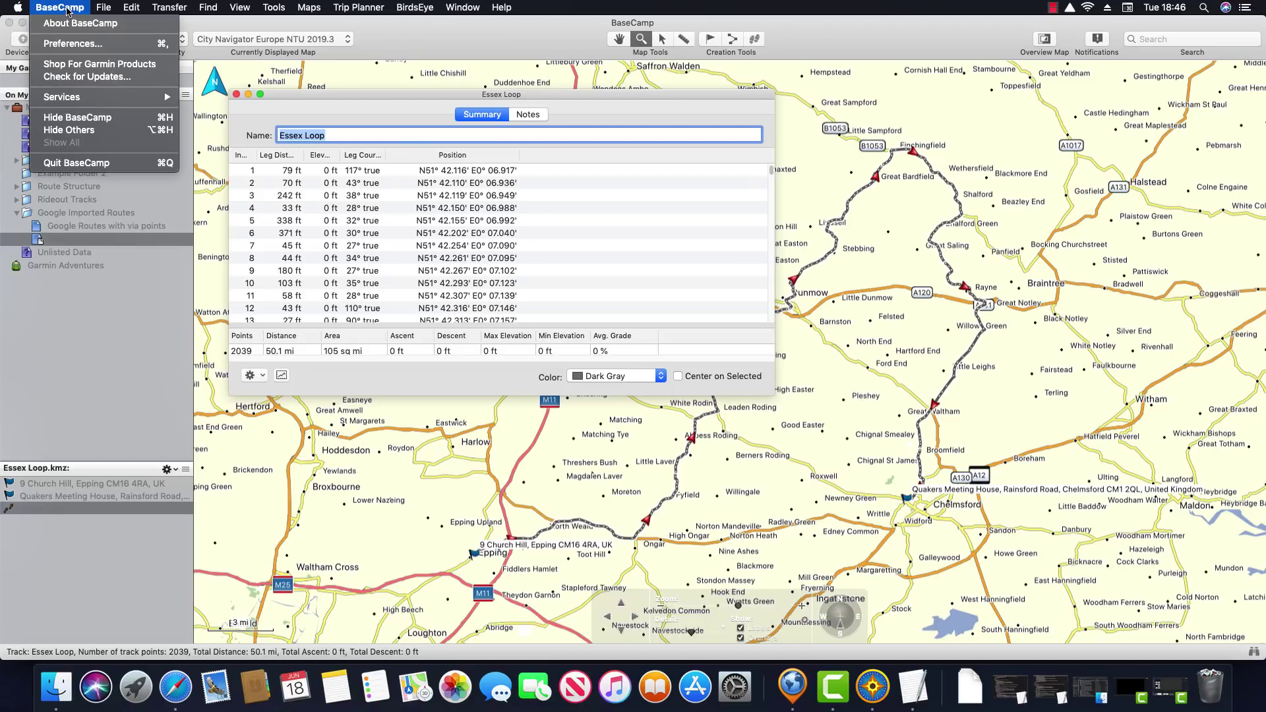
{"action": "left_click", "coordinate": [78, 45]}
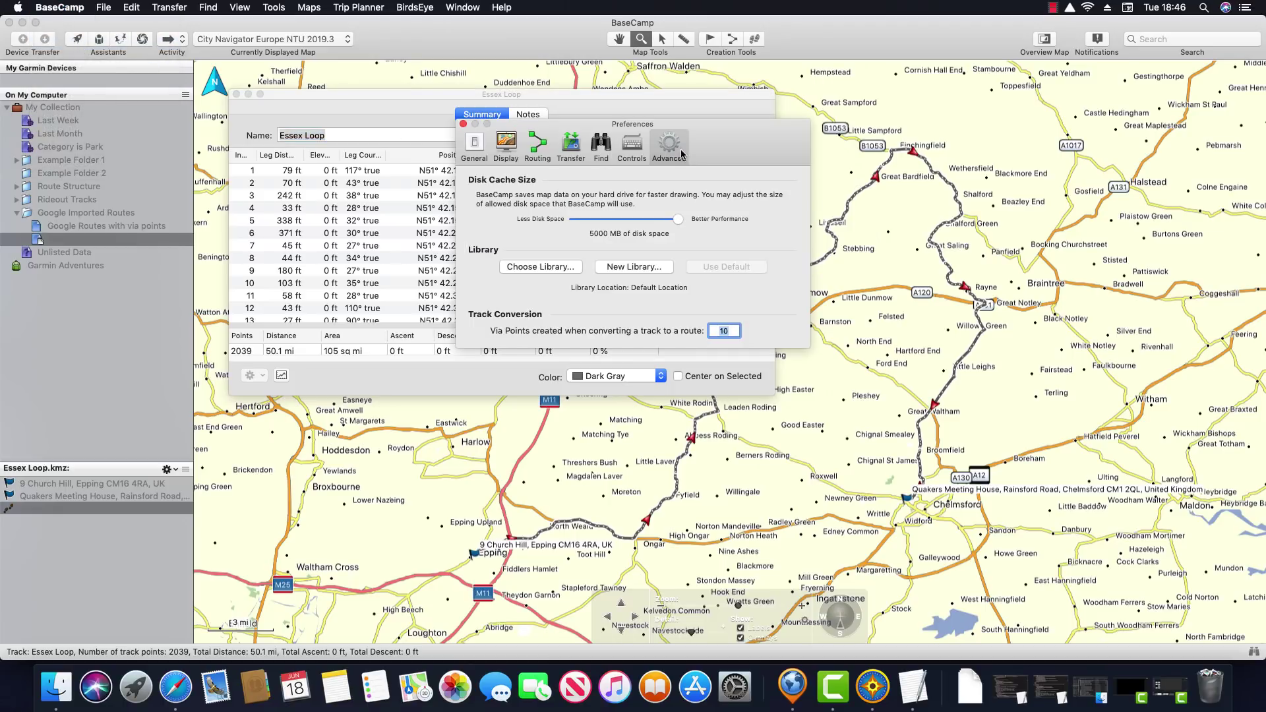
{"action": "type", "text": "15"}
{"action": "left_click", "coordinate": [463, 124]}
Set the routing activity to Direct and create a new route from the Essex Loop track
{"action": "left_click", "coordinate": [180, 39]}
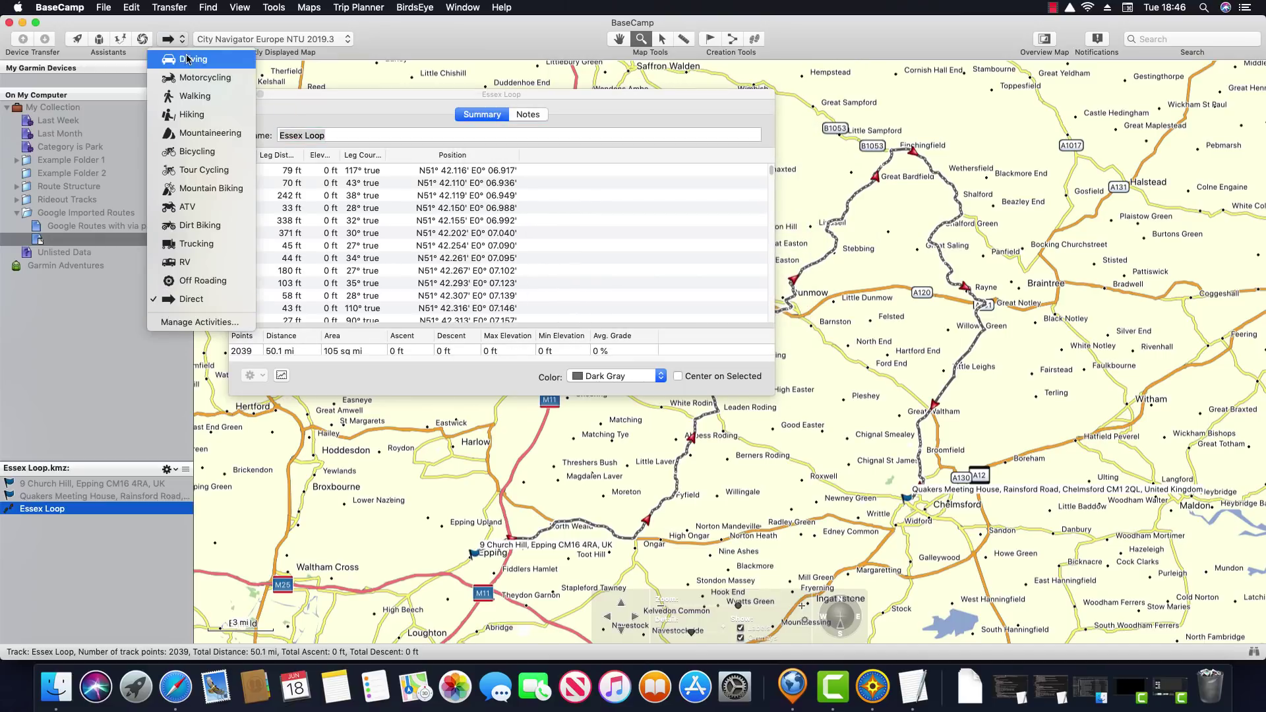
{"action": "left_click", "coordinate": [204, 301]}
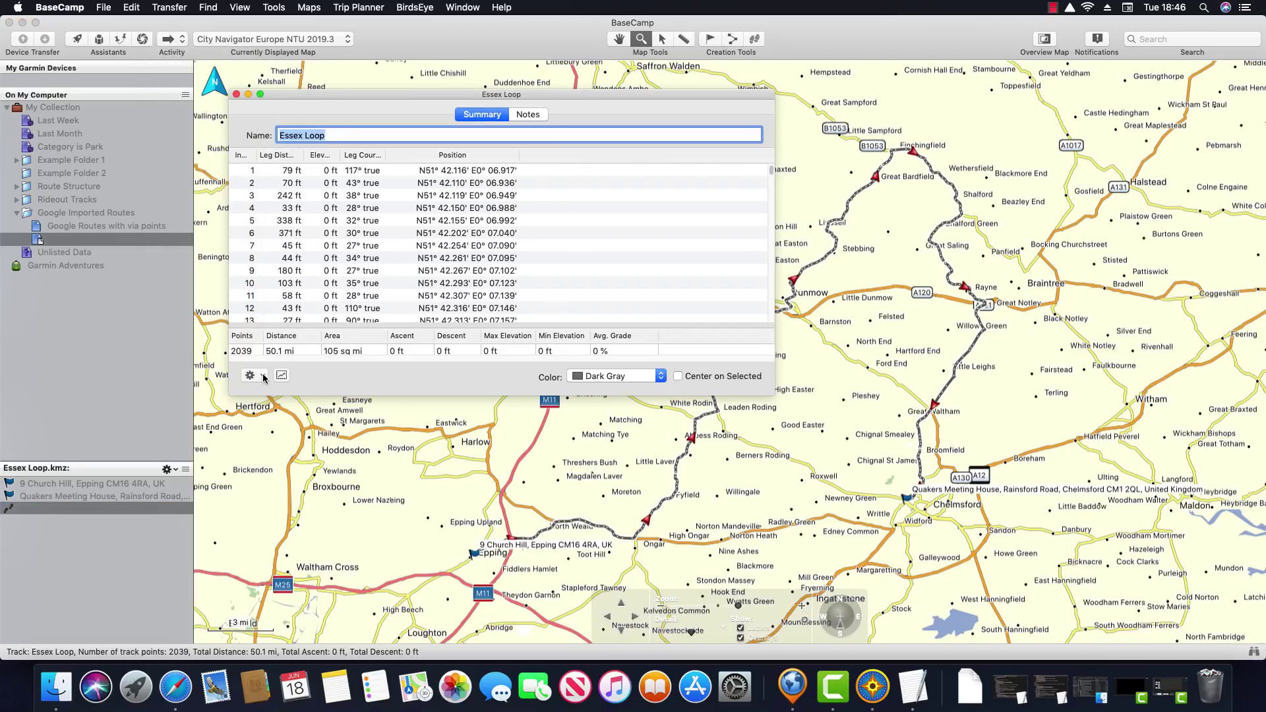
{"action": "left_click", "coordinate": [264, 377]}
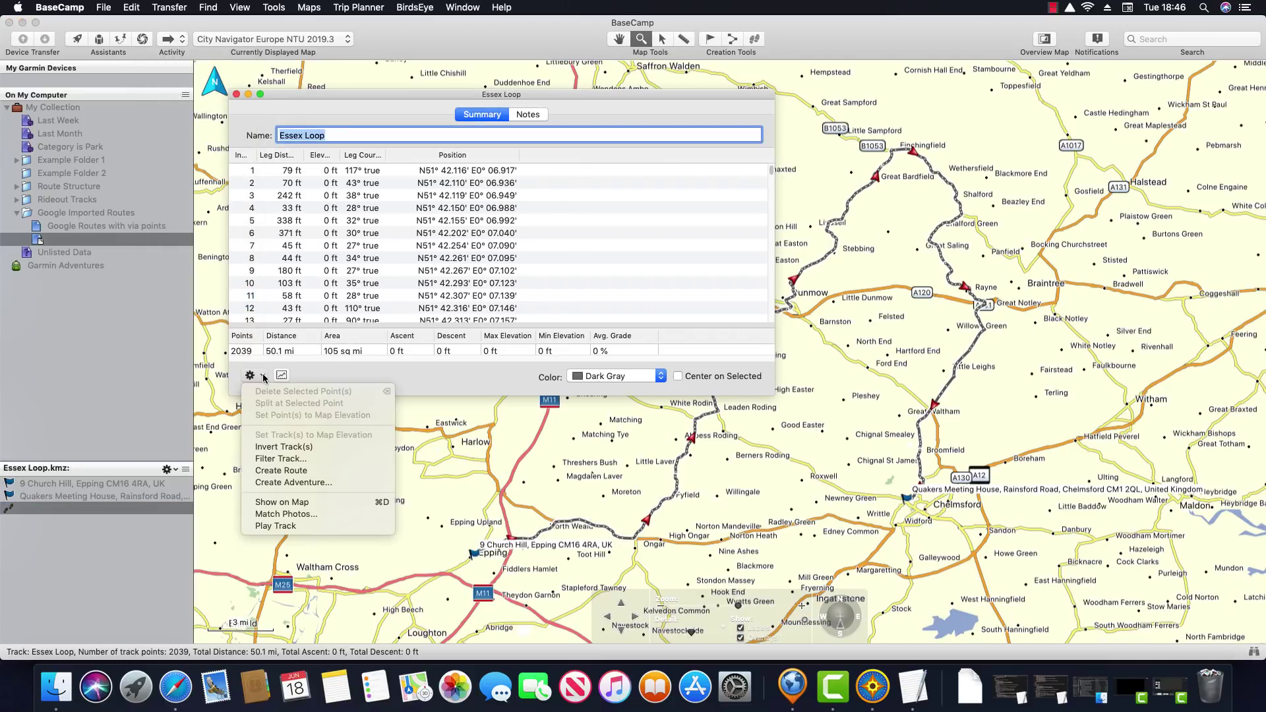
{"action": "left_click", "coordinate": [285, 471]}
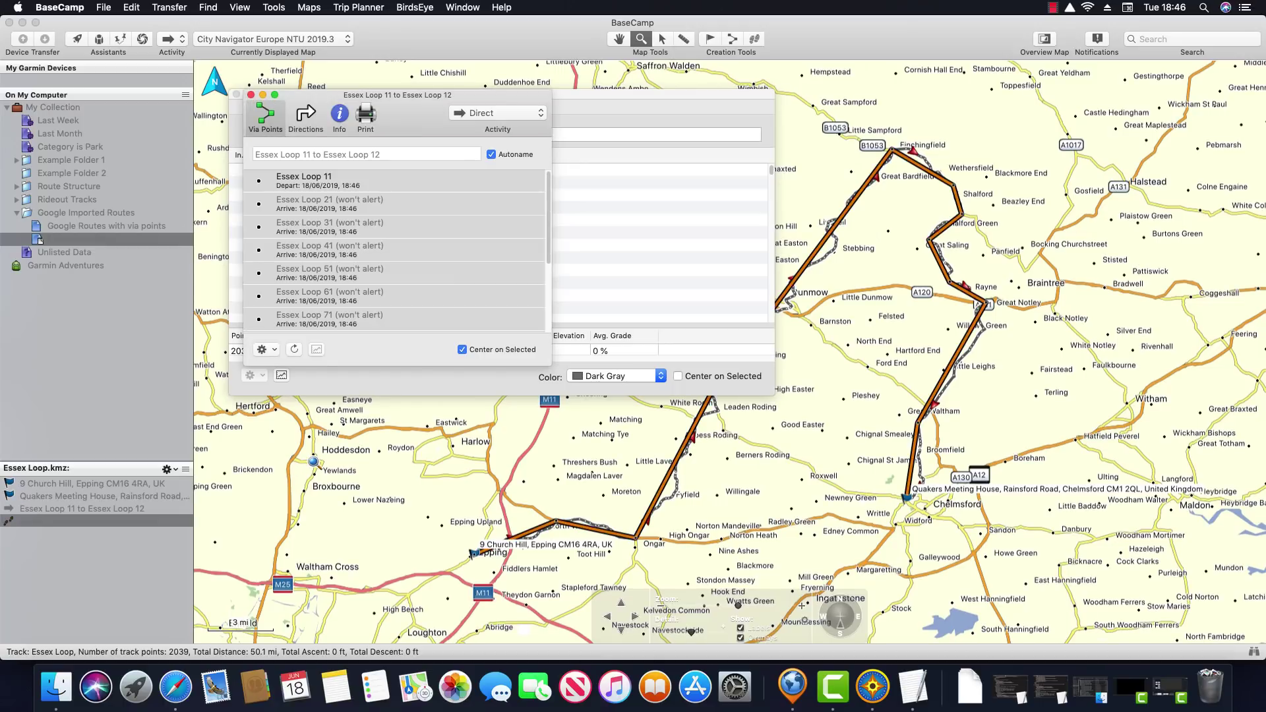
Switch the Essex Loop 11 to Essex Loop 12 route to Driving and close the route and track windows
{"action": "left_click", "coordinate": [527, 113]}
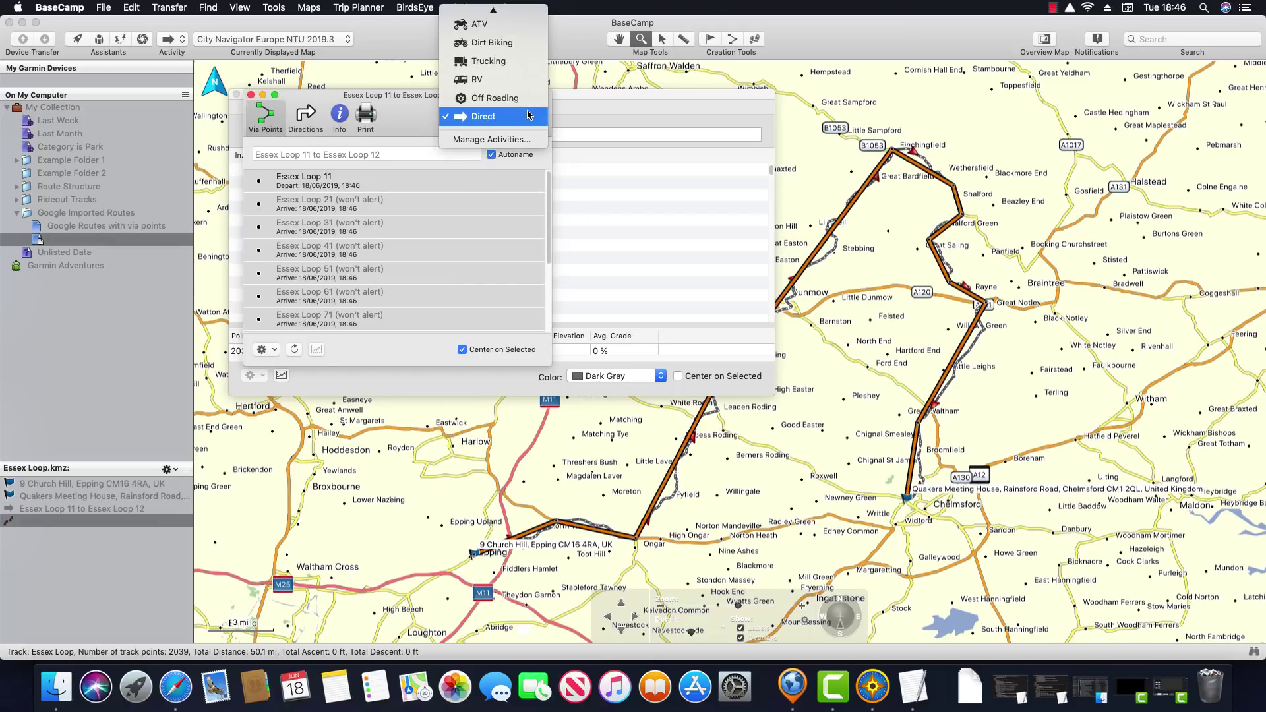
{"action": "left_click", "coordinate": [494, 14]}
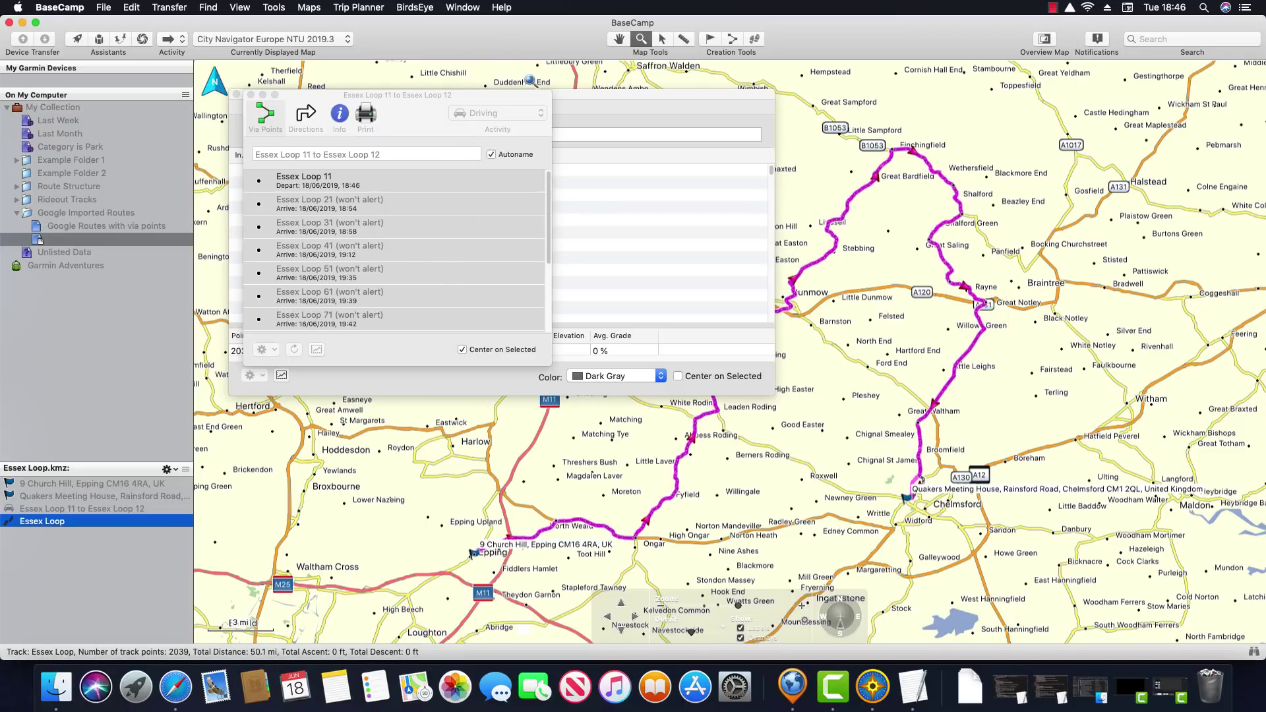
{"action": "left_click", "coordinate": [251, 94]}
{"action": "left_click", "coordinate": [251, 96]}
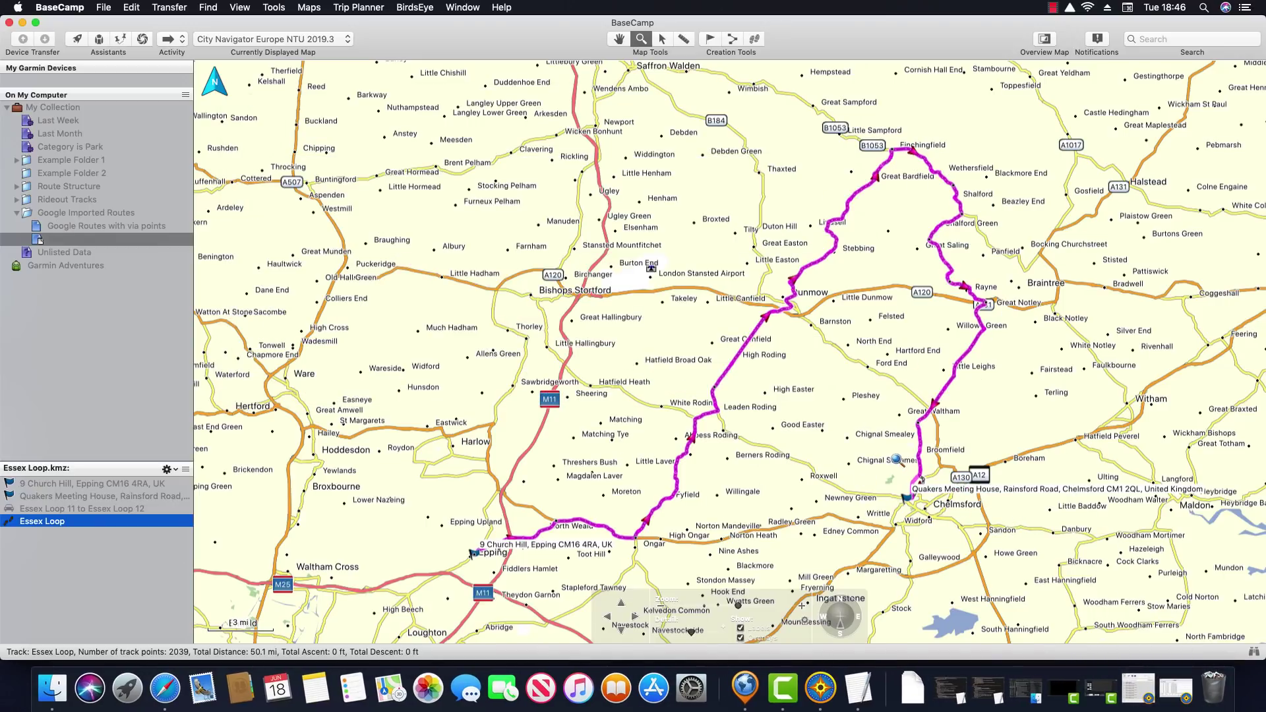
Zoom in around Chelmsford and open the Essex Loop 11 to Essex Loop 12 via-point window (49.7 mi)
{"action": "left_click_drag", "start_coordinate": [856, 428], "coordinate": [986, 531]}
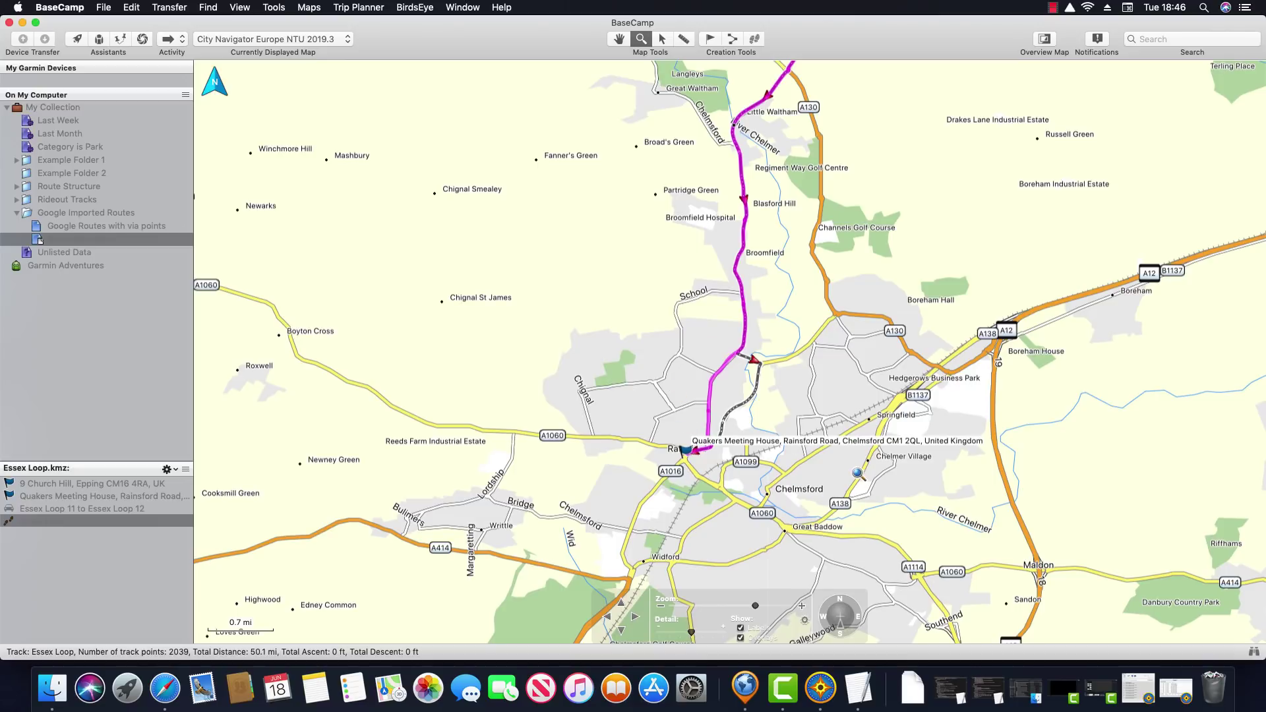
{"action": "left_click", "coordinate": [112, 512]}
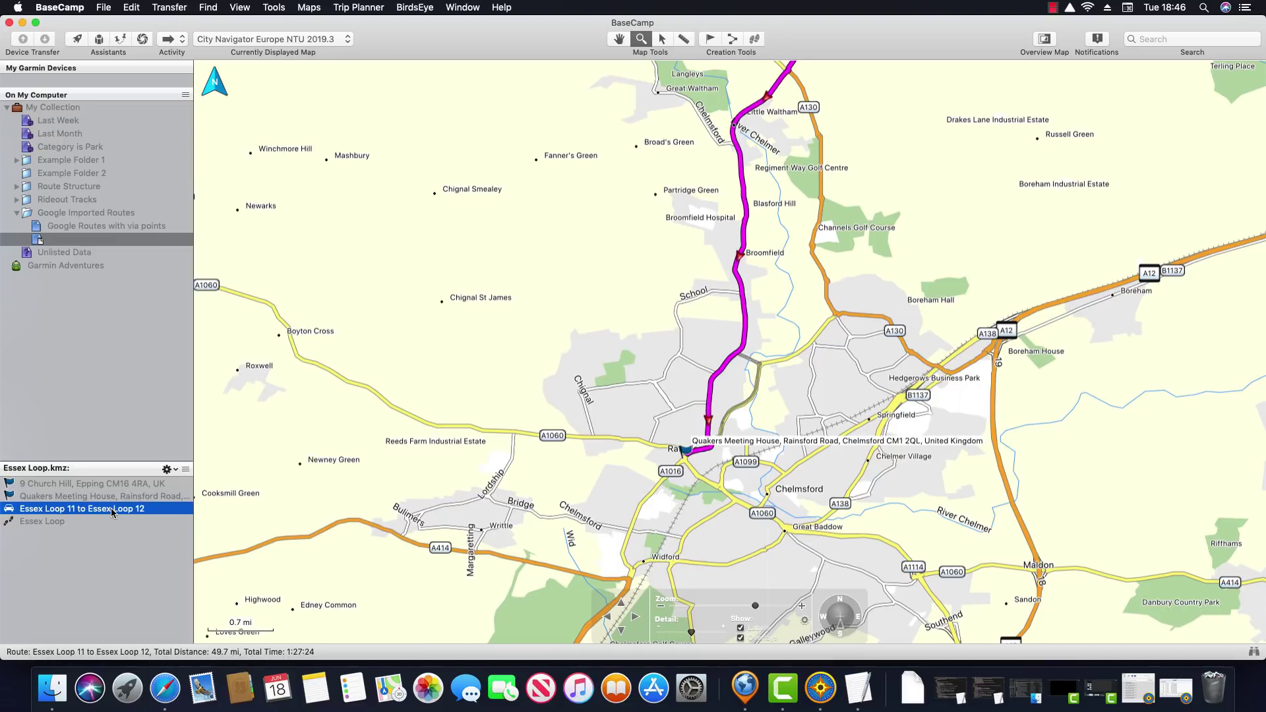
{"action": "double_click", "coordinate": [113, 512]}
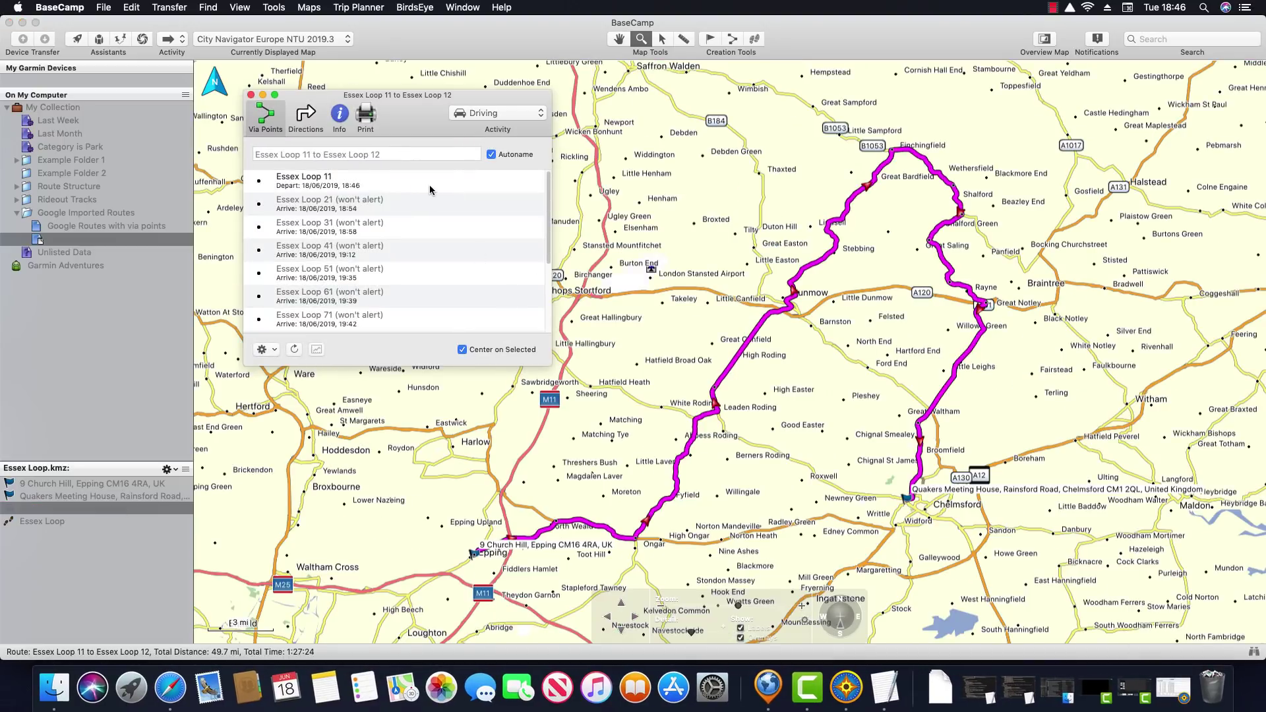
Go from the Essex Loop 11 start to Essex Loop 21 and make it an alerting via point
{"action": "left_click", "coordinate": [407, 183]}
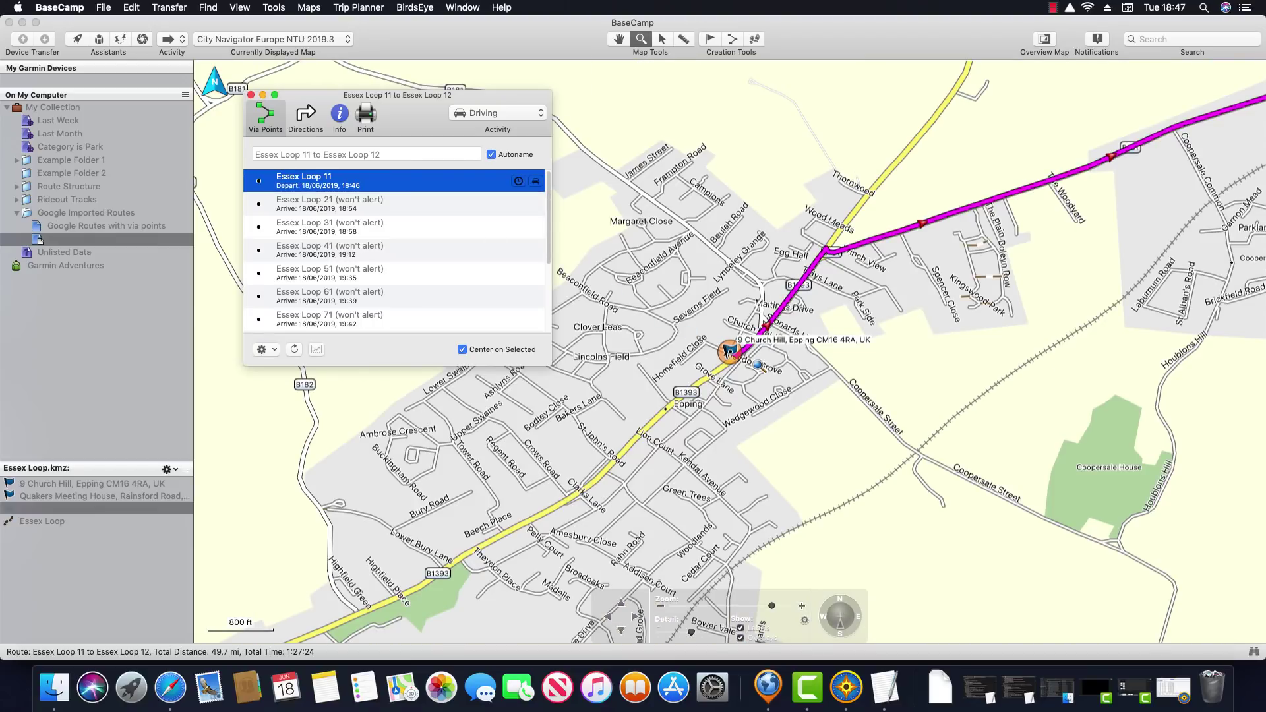
{"action": "scroll", "coordinate": [755, 366], "scroll_direction": "up", "scroll_amount": 5}
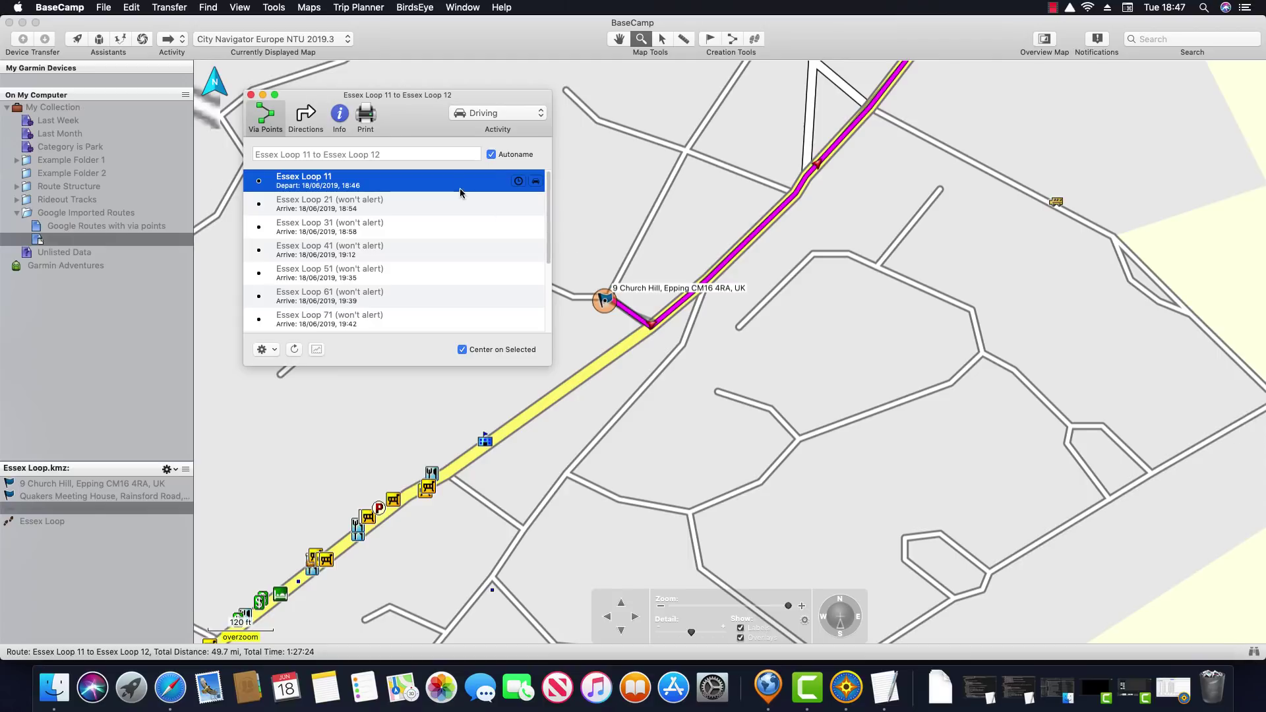
{"action": "left_click", "coordinate": [613, 44]}
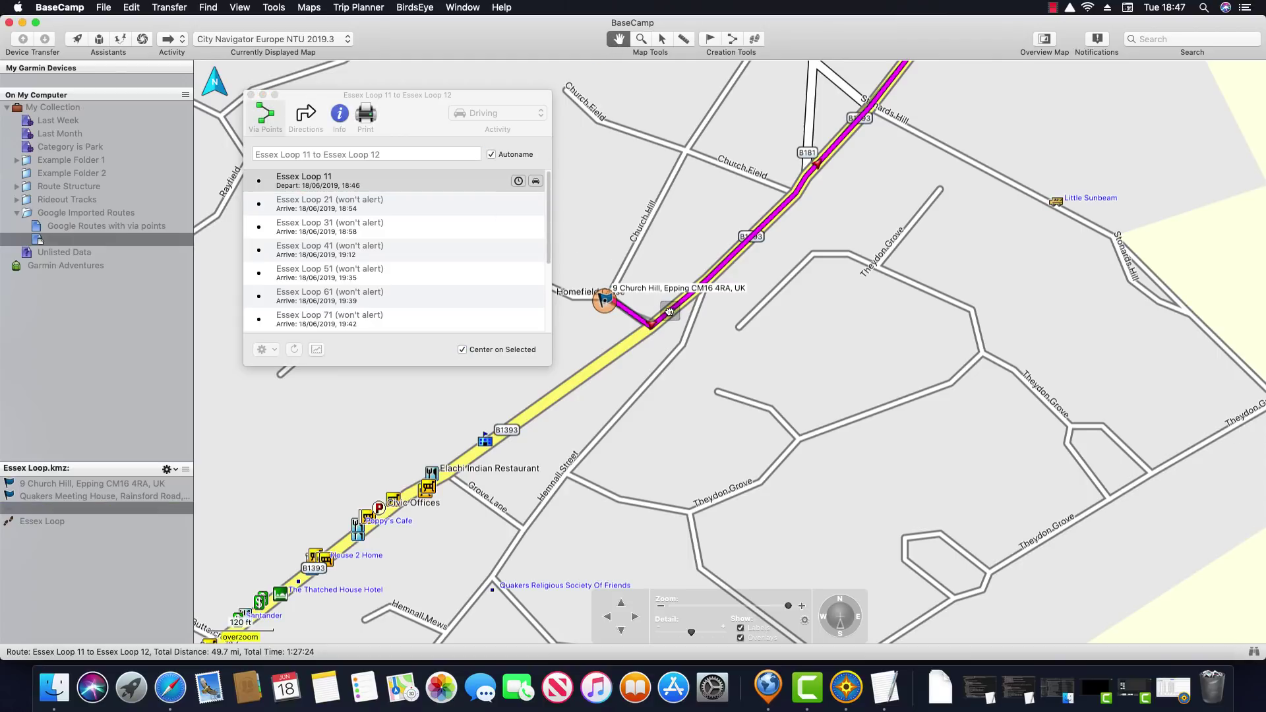
{"action": "scroll", "coordinate": [666, 317], "scroll_direction": "down", "scroll_amount": 5}
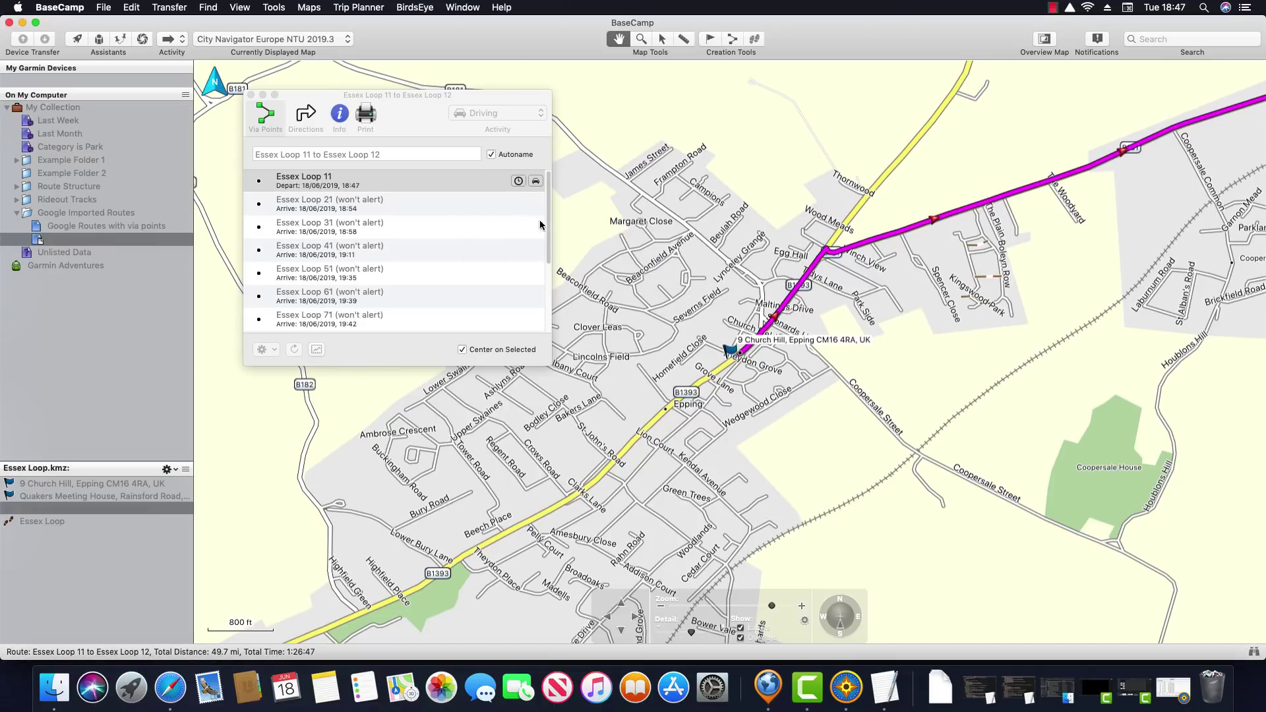
{"action": "left_click", "coordinate": [378, 206]}
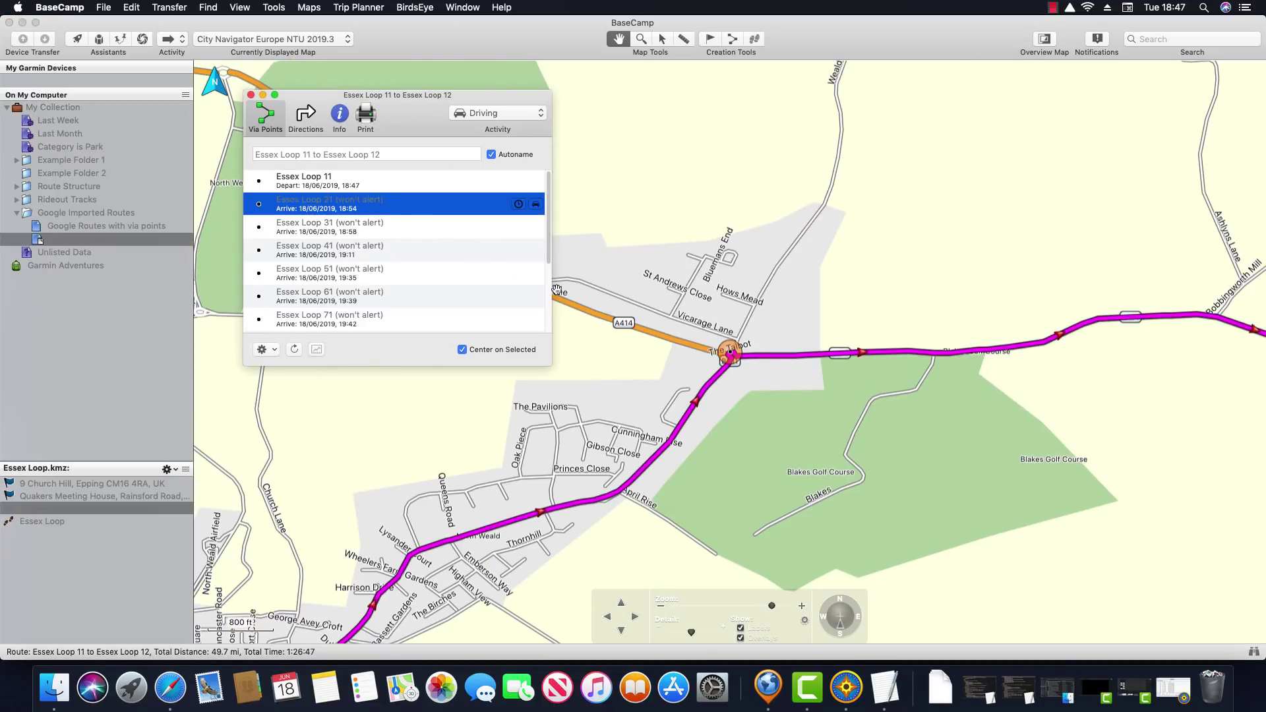
{"action": "scroll", "coordinate": [672, 340], "scroll_direction": "up", "scroll_amount": 5}
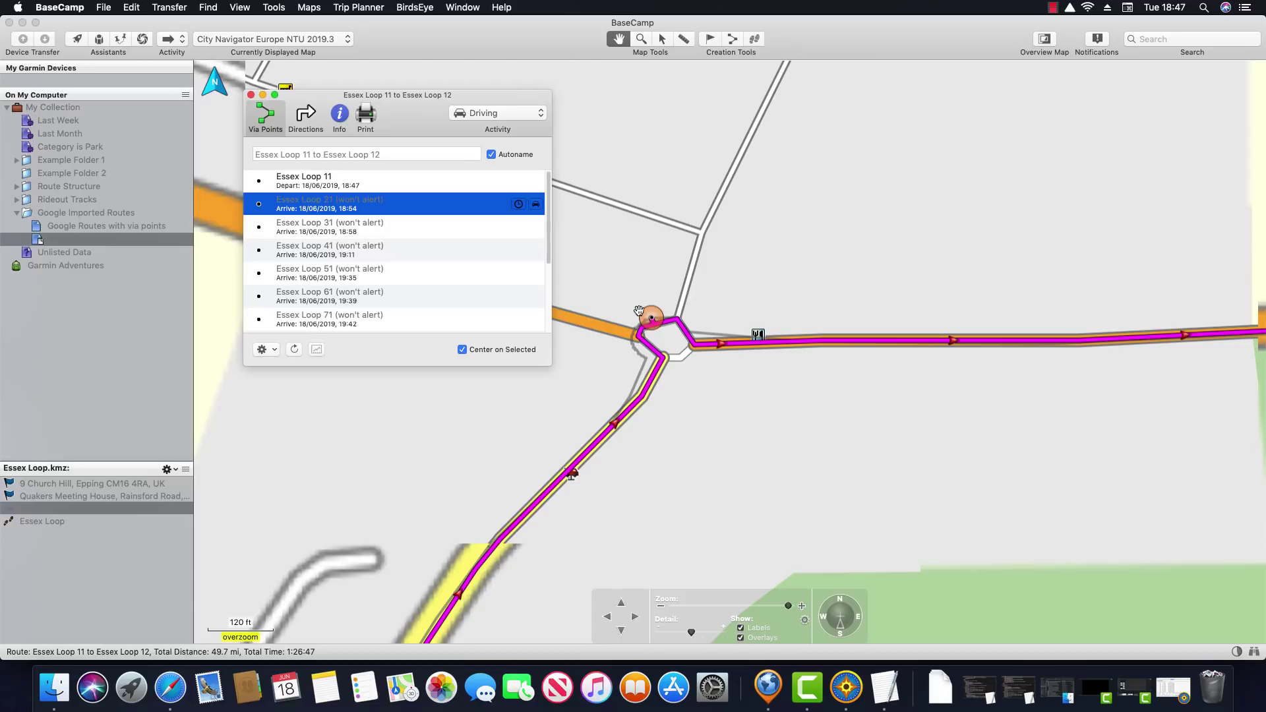
{"action": "left_click", "coordinate": [726, 348]}
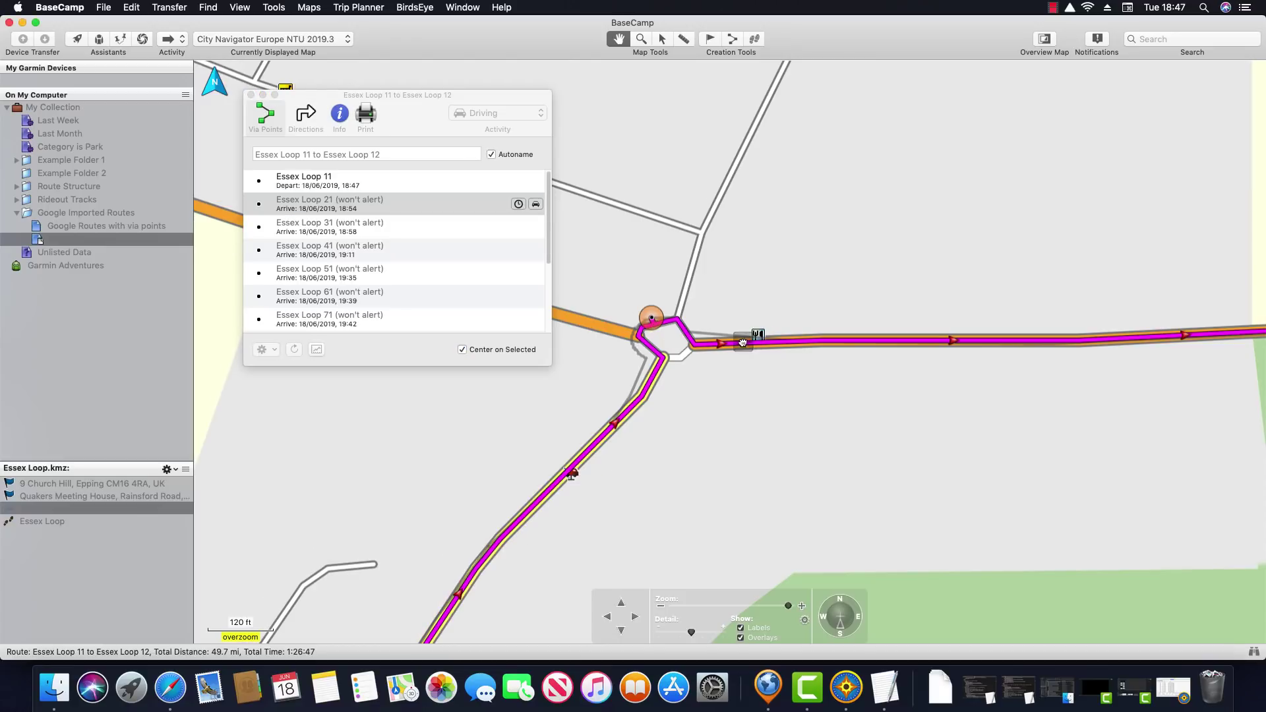
{"action": "left_click", "coordinate": [447, 210]}
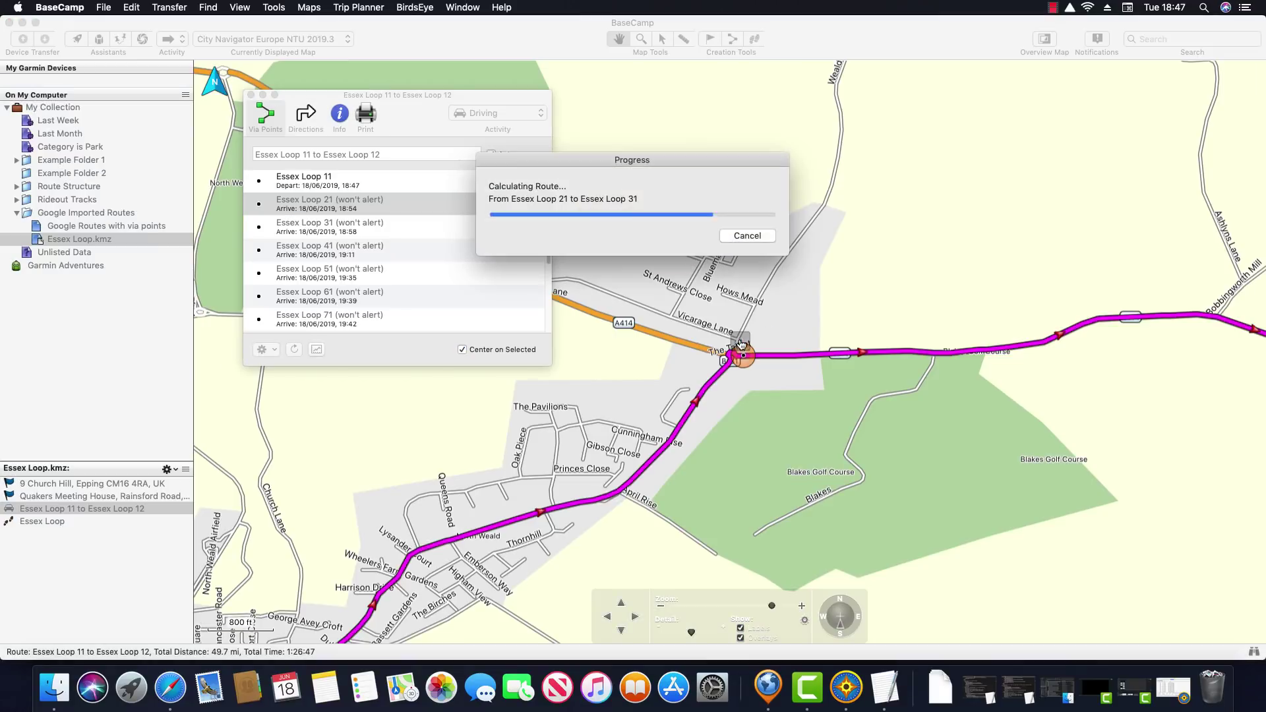
Move Essex Loop 31 up onto the route, then review Essex Loop 41
{"action": "left_click", "coordinate": [414, 227]}
{"action": "left_click", "coordinate": [414, 226]}
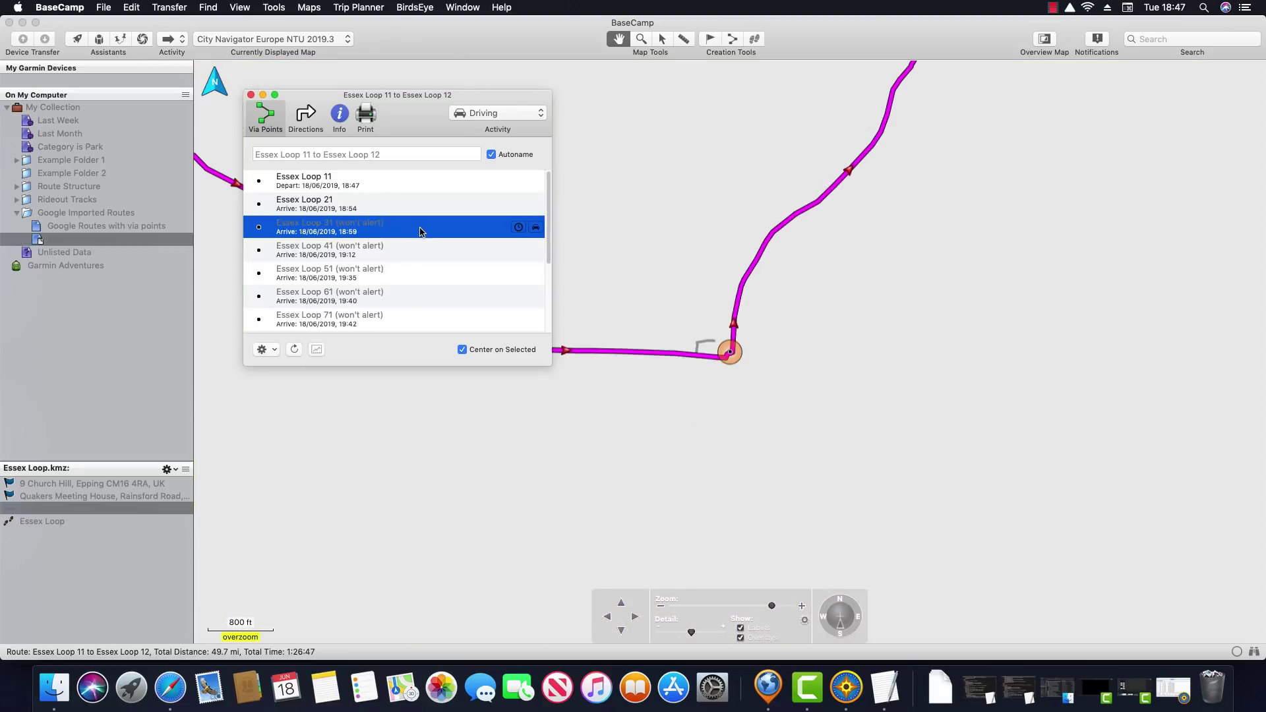
{"action": "mouse_move", "coordinate": [732, 354]}
{"action": "left_mouse_down"}
{"action": "mouse_move", "coordinate": [748, 281]}
{"action": "mouse_move", "coordinate": [785, 226]}
{"action": "left_mouse_up"}
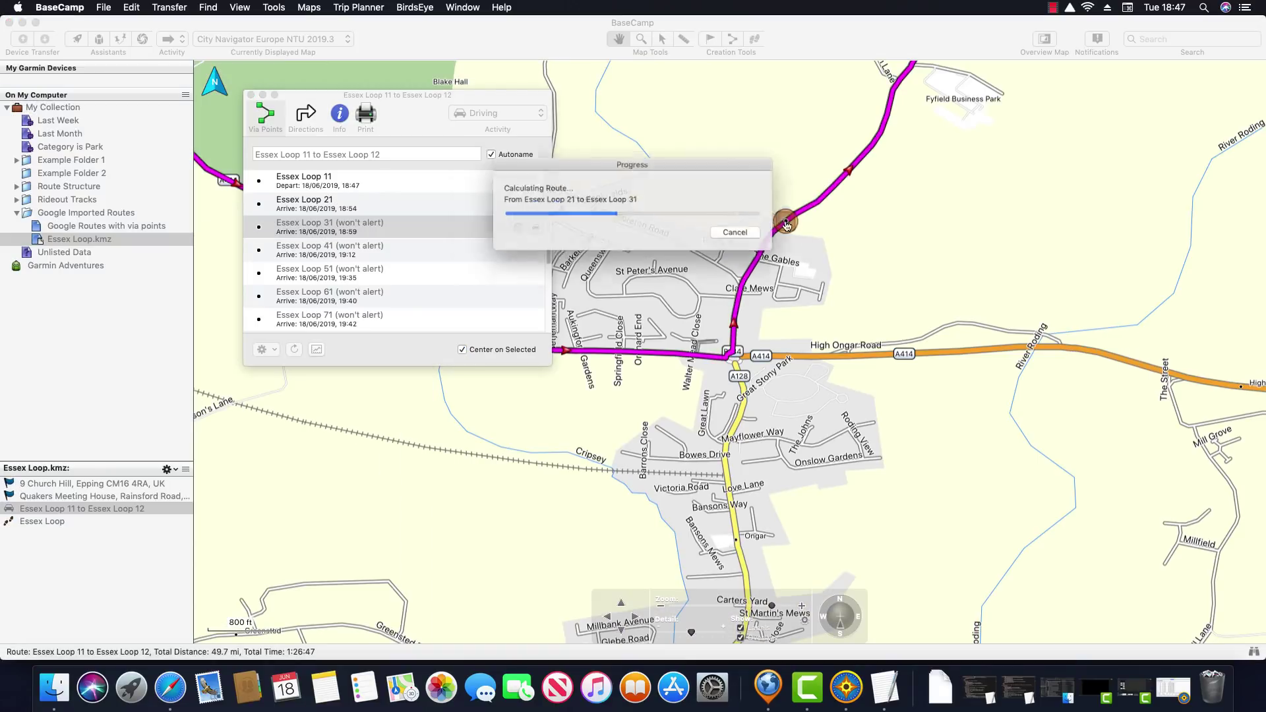
{"action": "left_click", "coordinate": [360, 254]}
{"action": "left_click", "coordinate": [363, 252]}
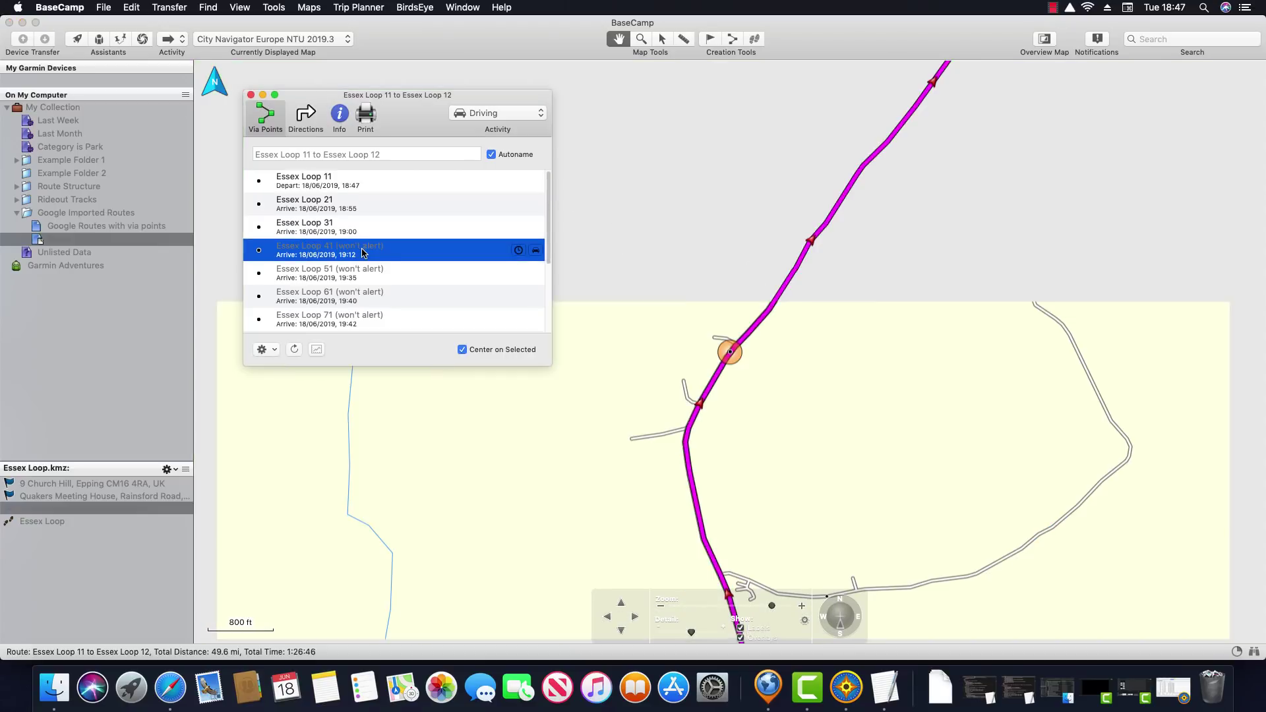
{"action": "scroll", "coordinate": [785, 352], "scroll_direction": "up", "scroll_amount": 2}
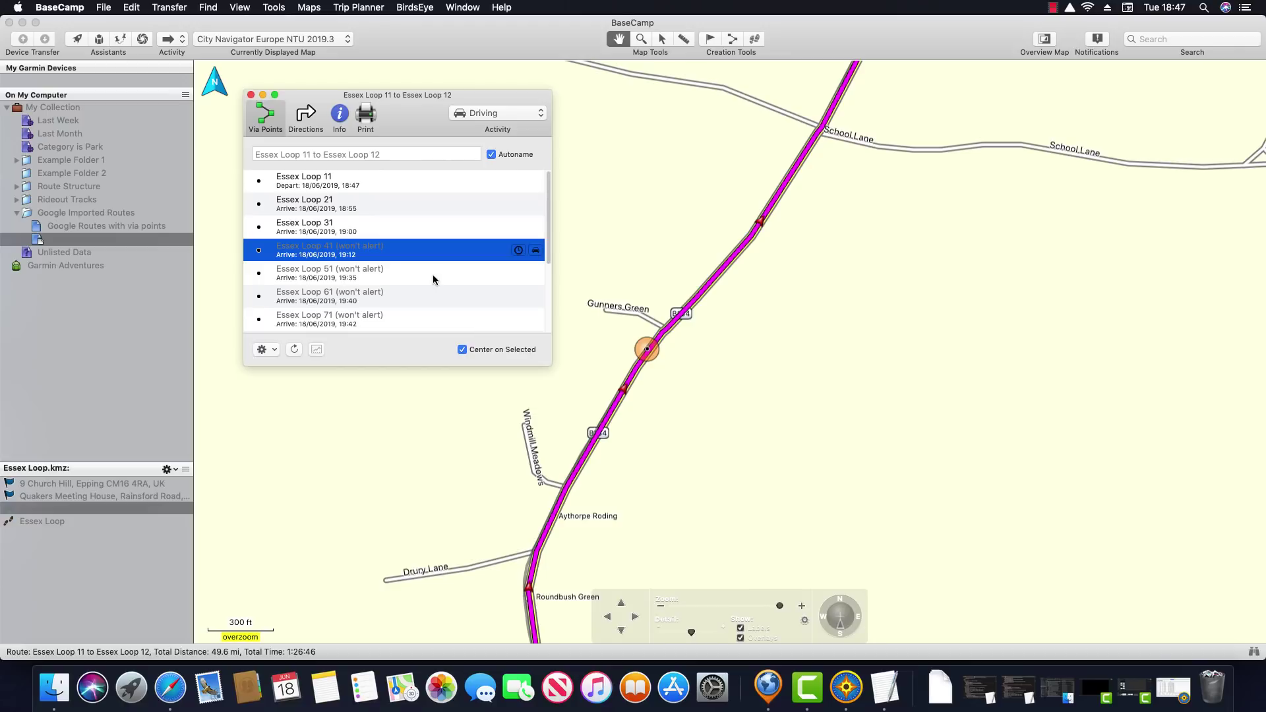
Make Essex Loop 51 near Finchingfield an alerting via point
{"action": "left_click", "coordinate": [433, 274]}
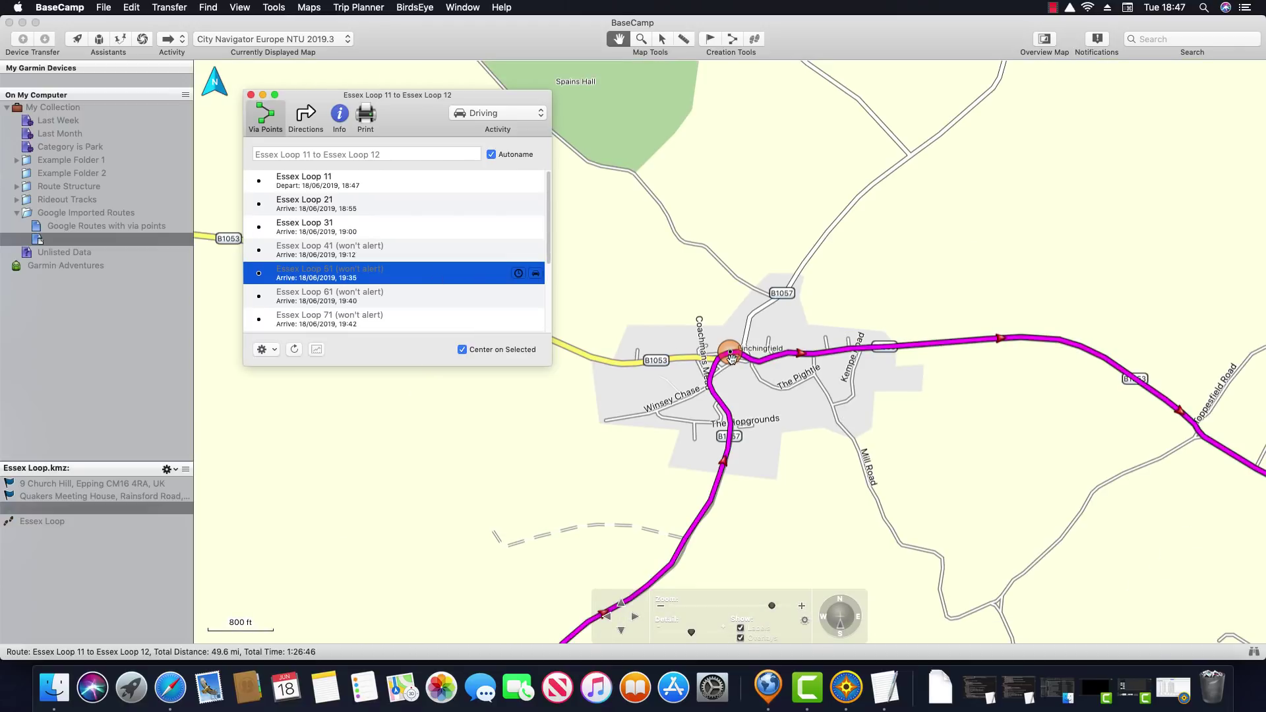
{"action": "scroll", "coordinate": [729, 362], "scroll_direction": "up", "scroll_amount": 4}
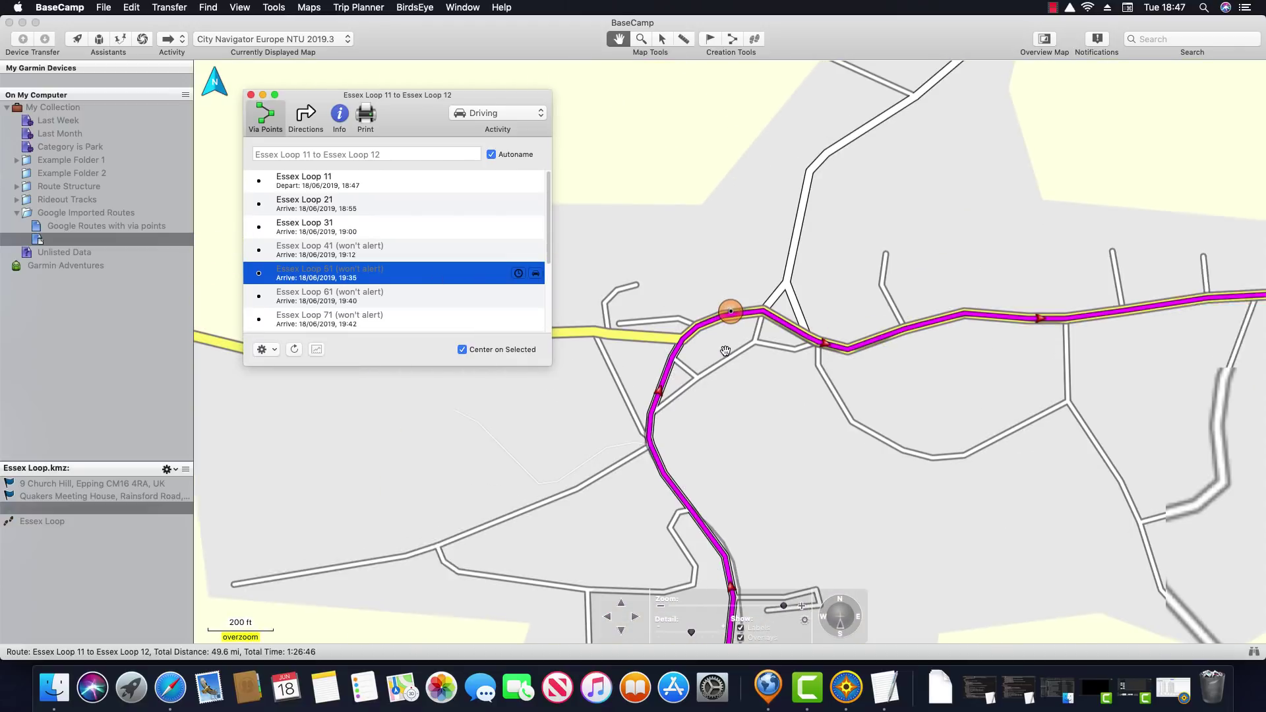
{"action": "scroll", "coordinate": [724, 354], "scroll_direction": "down", "scroll_amount": 1}
{"action": "left_click", "coordinate": [748, 331]}
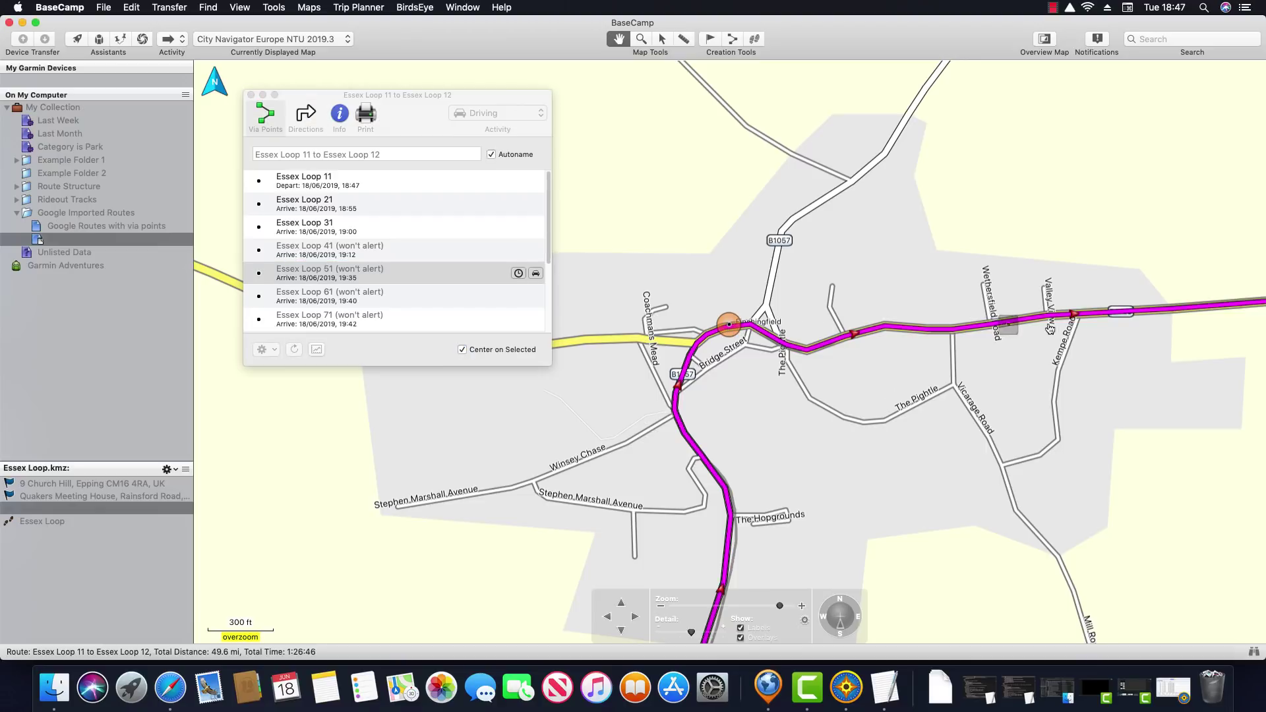
{"action": "left_click", "coordinate": [1153, 310]}
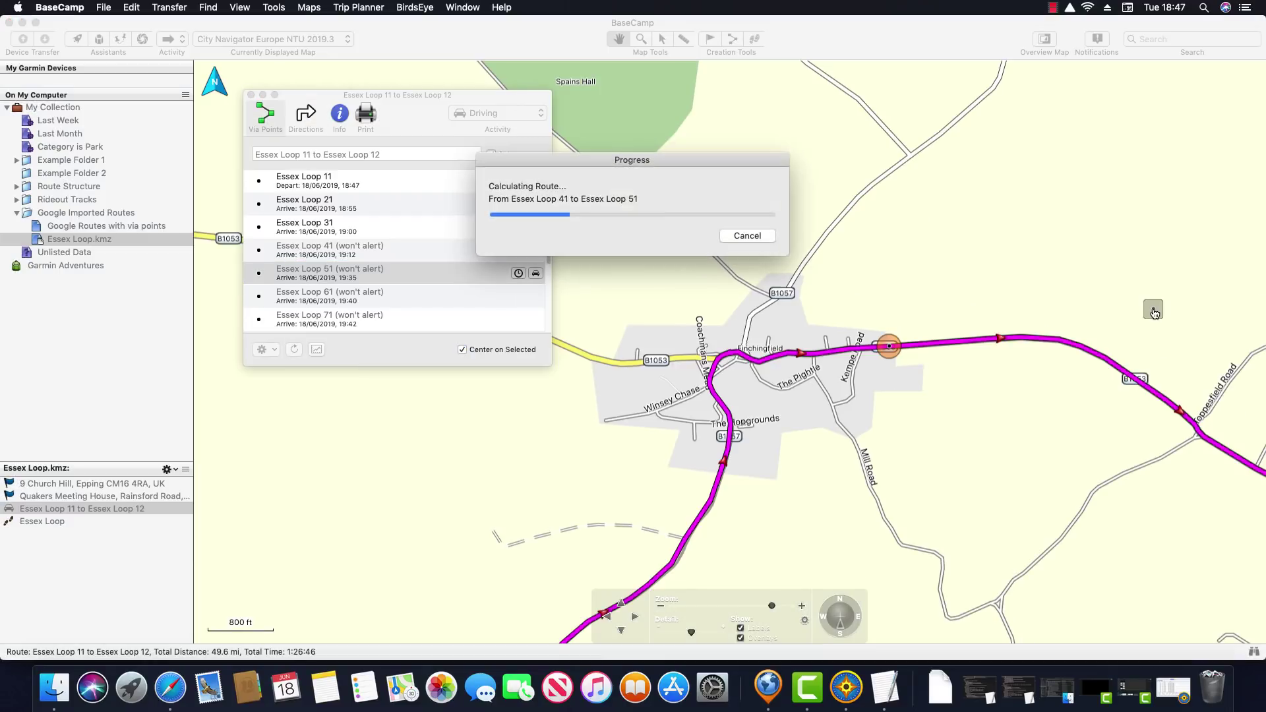
Move Essex Loop 61 onto the route as an alerting point and shift Essex Loop 71 down-left along the road
{"action": "left_click", "coordinate": [381, 296]}
{"action": "left_click", "coordinate": [382, 295]}
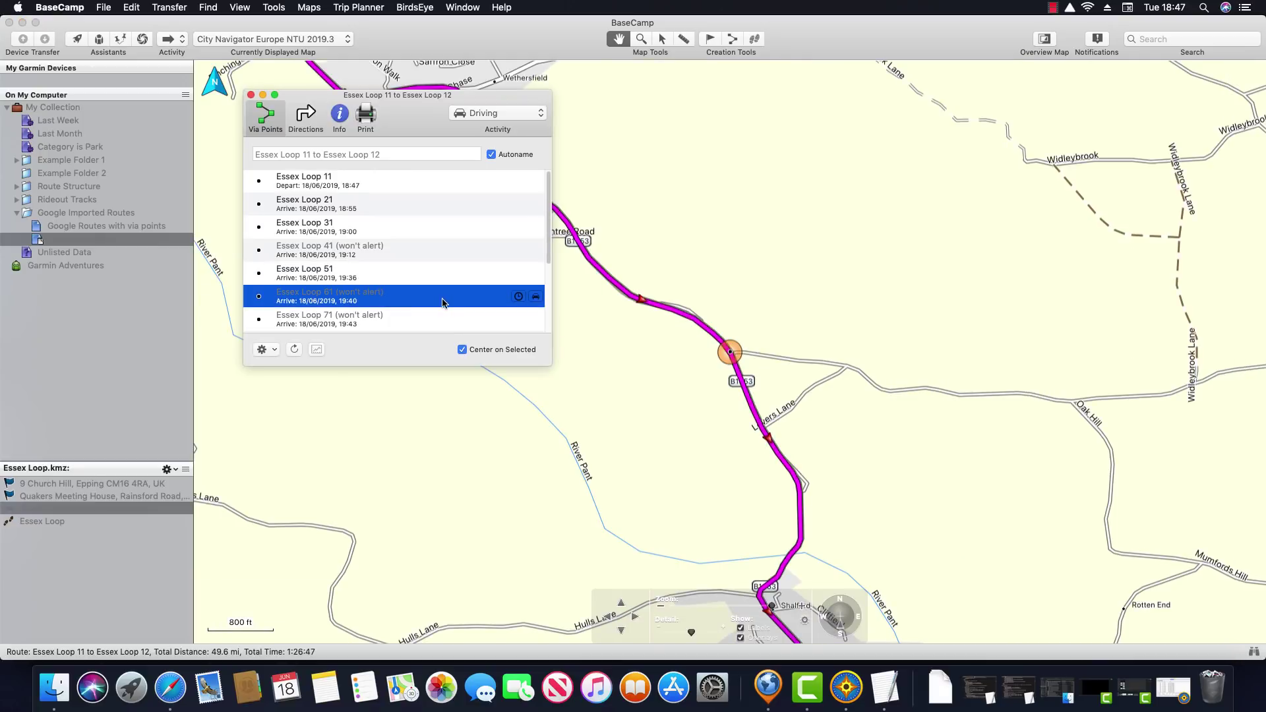
{"action": "scroll", "coordinate": [725, 351], "scroll_direction": "up", "scroll_amount": 3}
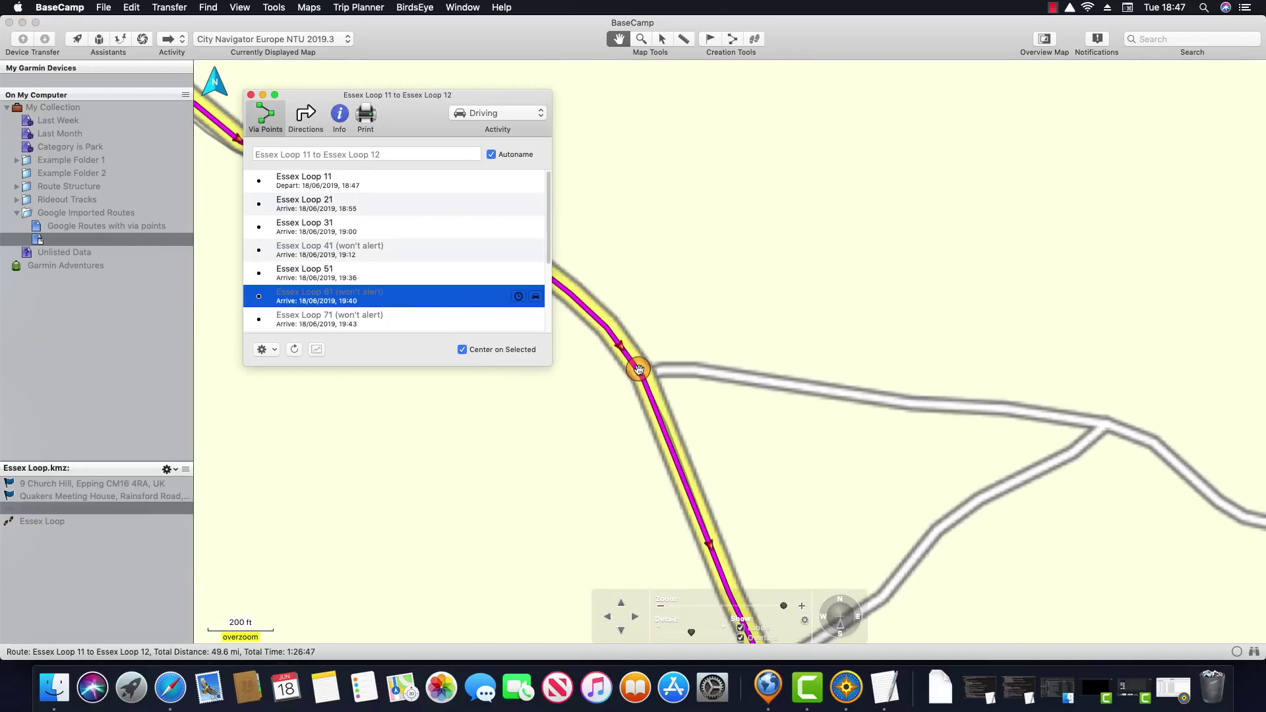
{"action": "left_click_drag", "start_coordinate": [639, 369], "coordinate": [669, 392]}
{"action": "scroll", "coordinate": [669, 392], "scroll_direction": "down", "scroll_amount": 2}
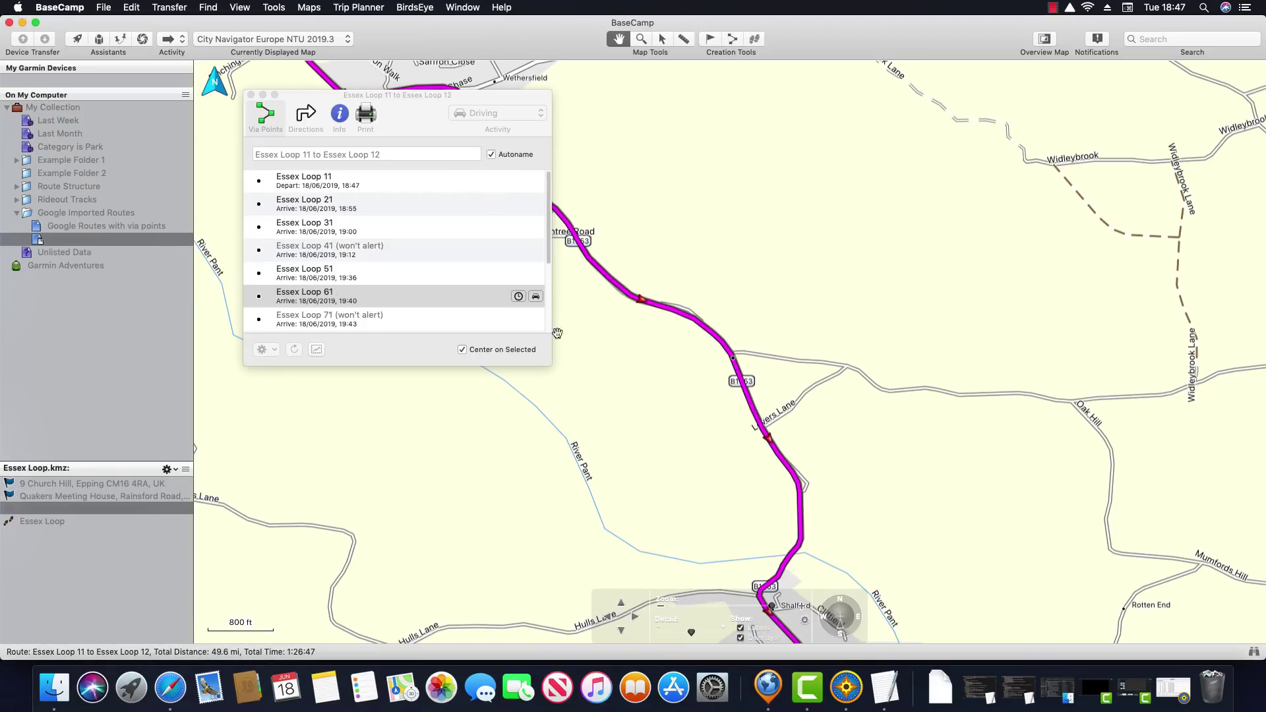
{"action": "left_click", "coordinate": [393, 319]}
{"action": "left_click", "coordinate": [394, 315]}
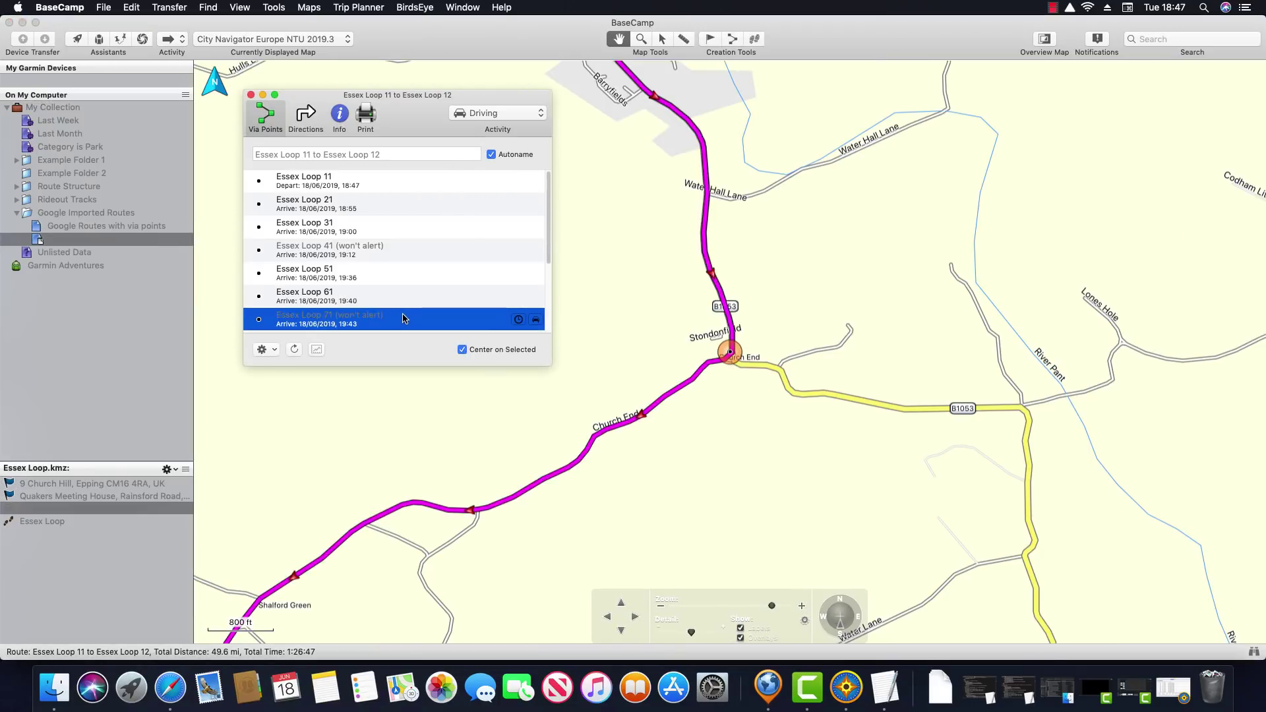
{"action": "left_click_drag", "start_coordinate": [730, 355], "coordinate": [690, 385]}
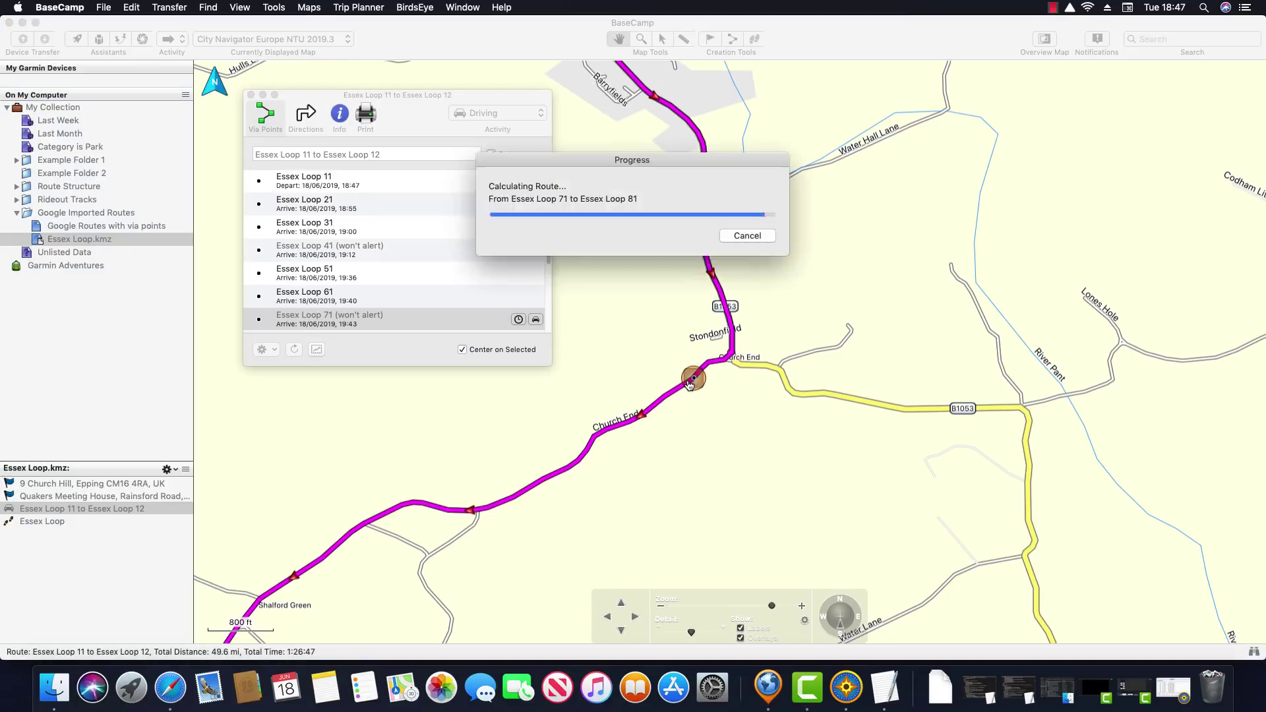
{"action": "scroll", "coordinate": [354, 328], "scroll_direction": "down", "scroll_amount": 3}
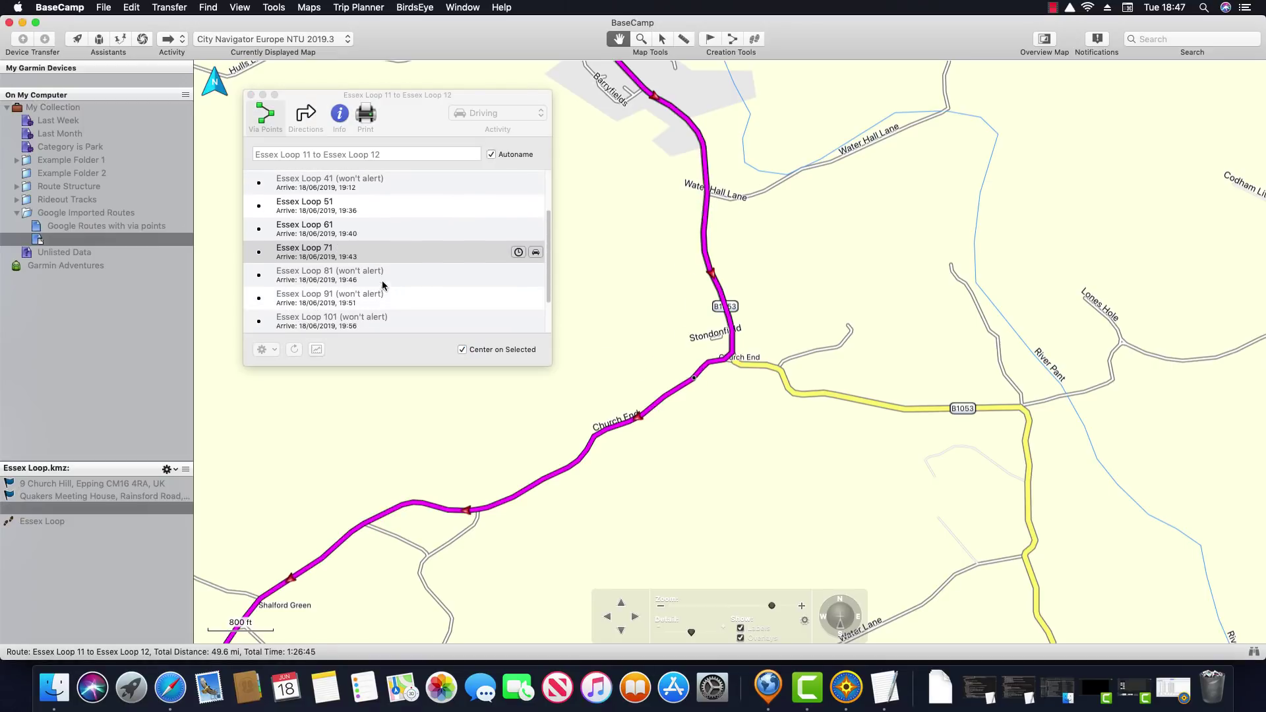
Make Essex Loop 81 an alerting via point, then move on to Essex Loop 91
{"action": "left_click", "coordinate": [386, 274]}
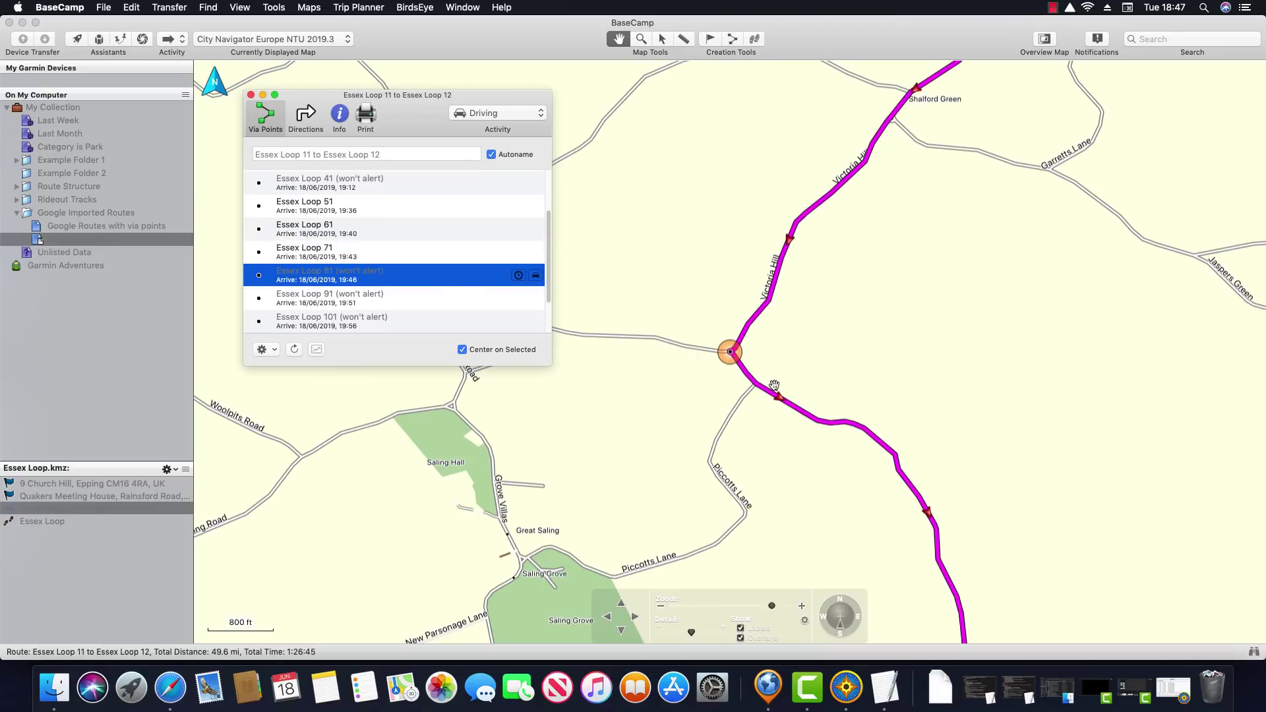
{"action": "scroll", "coordinate": [731, 340], "scroll_direction": "up", "scroll_amount": 3}
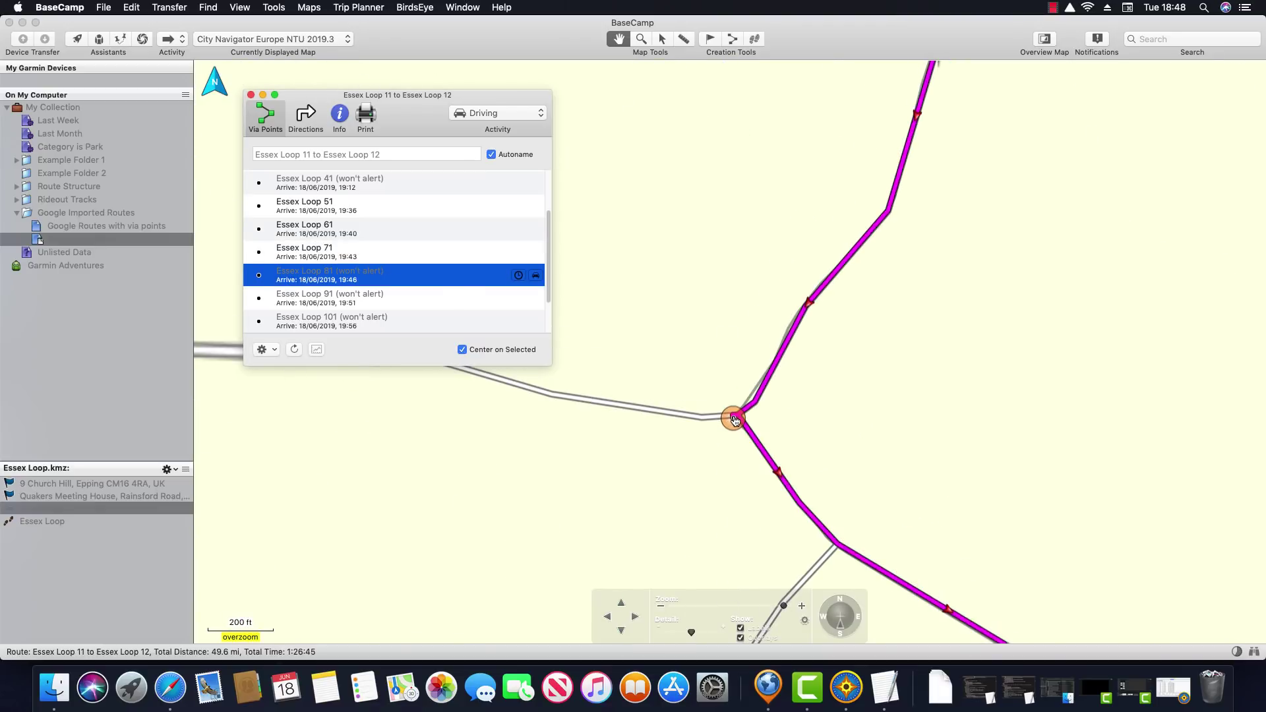
{"action": "left_click", "coordinate": [735, 420]}
{"action": "left_click_drag", "start_coordinate": [770, 463], "coordinate": [768, 456]}
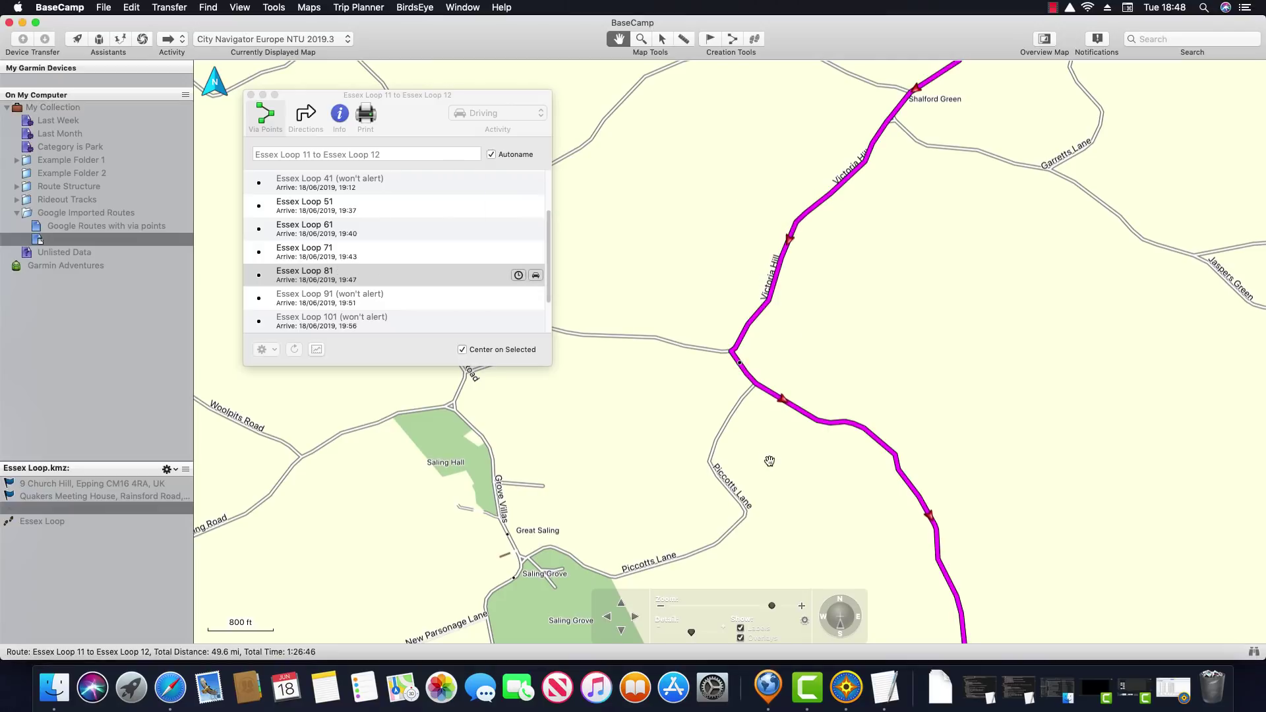
{"action": "left_click", "coordinate": [361, 300]}
{"action": "left_click", "coordinate": [362, 300]}
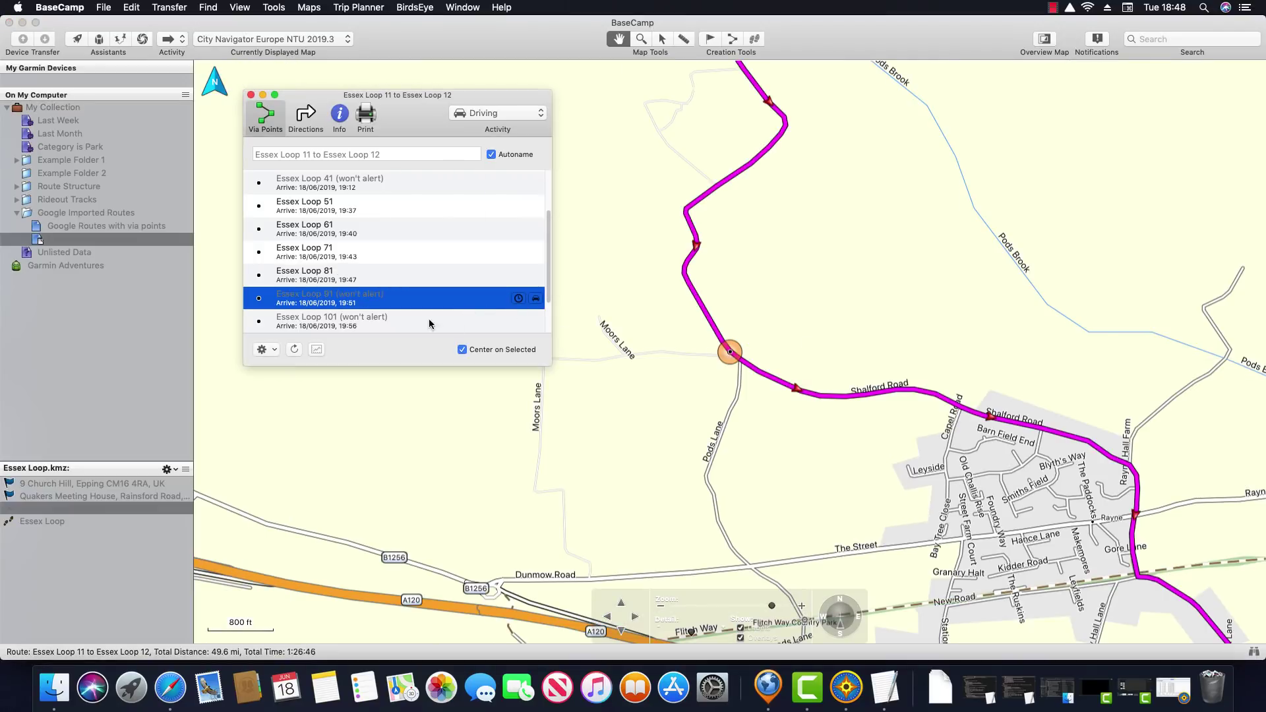
Reposition Essex Loop 101 onto the road near Avenue East so the route recalculates to 49.6 mi
{"action": "left_click", "coordinate": [396, 320]}
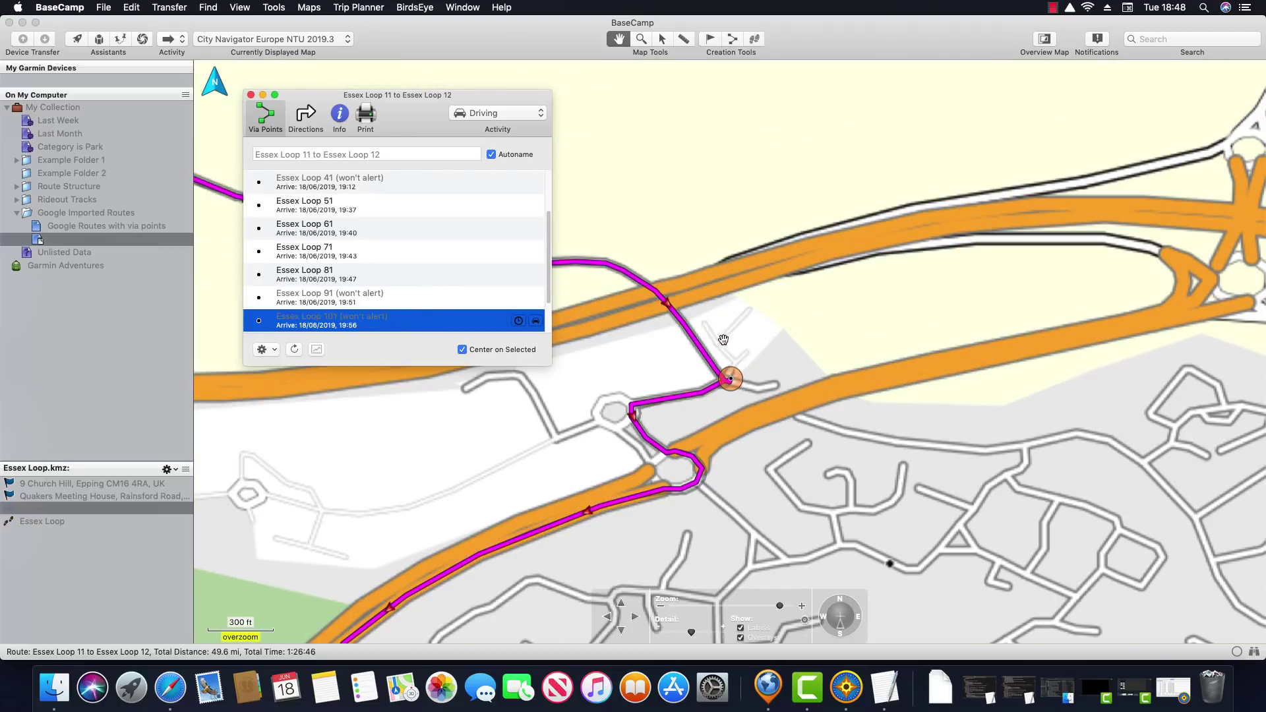
{"action": "scroll", "coordinate": [730, 336], "scroll_direction": "up", "scroll_amount": 3}
{"action": "left_click_drag", "start_coordinate": [731, 378], "coordinate": [832, 304]}
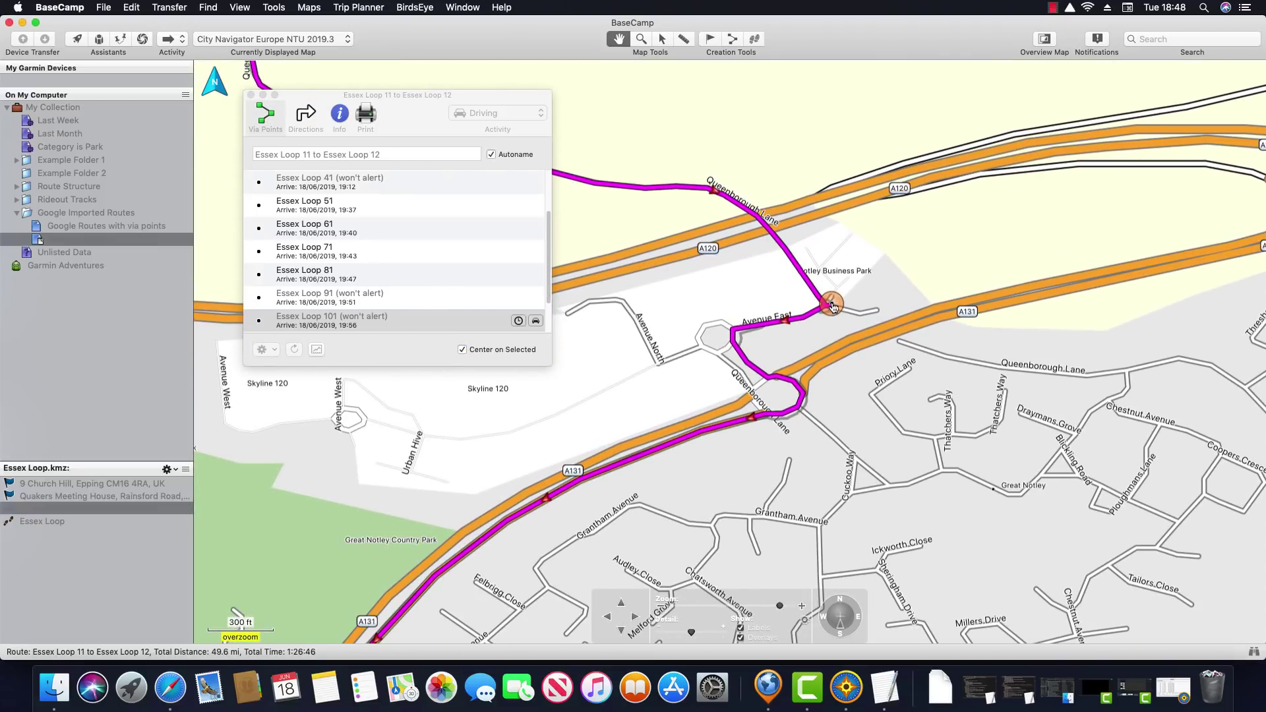
{"action": "left_click", "coordinate": [721, 422]}
{"action": "scroll", "coordinate": [722, 422], "scroll_direction": "down", "scroll_amount": 3}
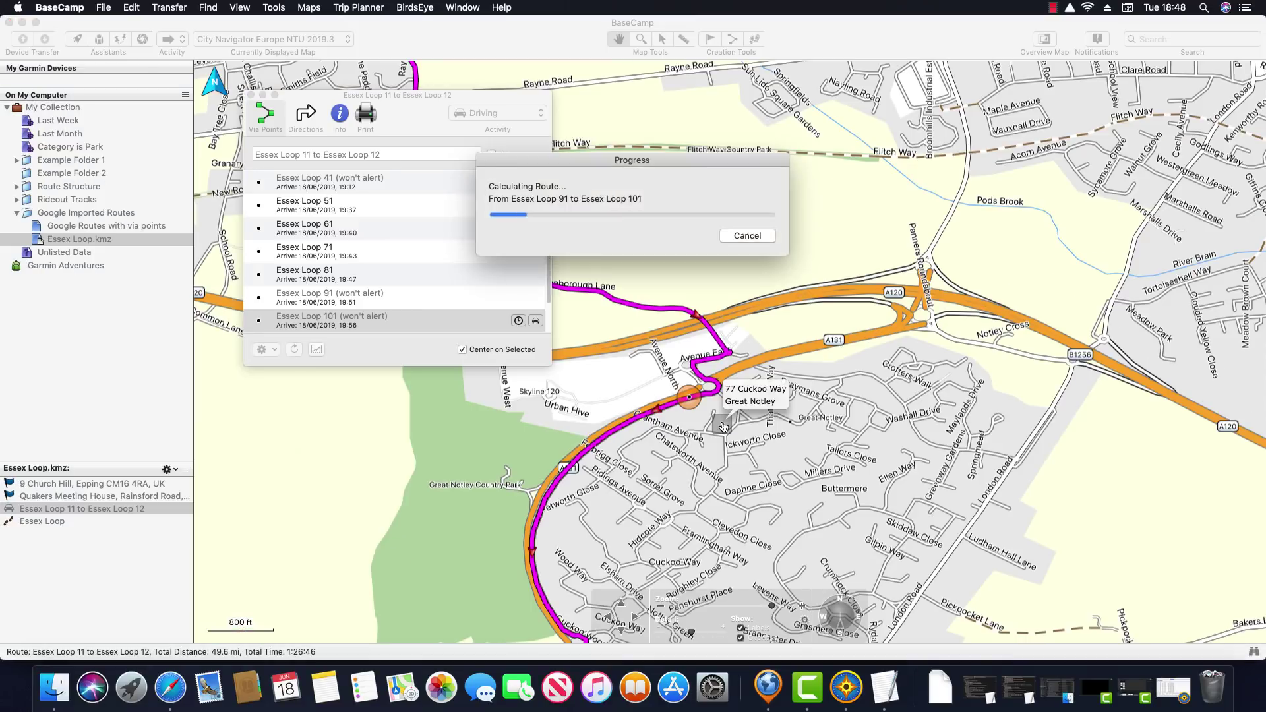
Step through Essex Loop 101 and 111 to the final Essex Loop 12 point in Chelmsford
{"action": "left_click_drag", "start_coordinate": [725, 319], "coordinate": [775, 271]}
{"action": "scroll", "coordinate": [549, 277], "scroll_direction": "down", "scroll_amount": 1}
{"action": "left_click", "coordinate": [544, 290]}
{"action": "scroll", "coordinate": [551, 287], "scroll_direction": "down", "scroll_amount": 1}
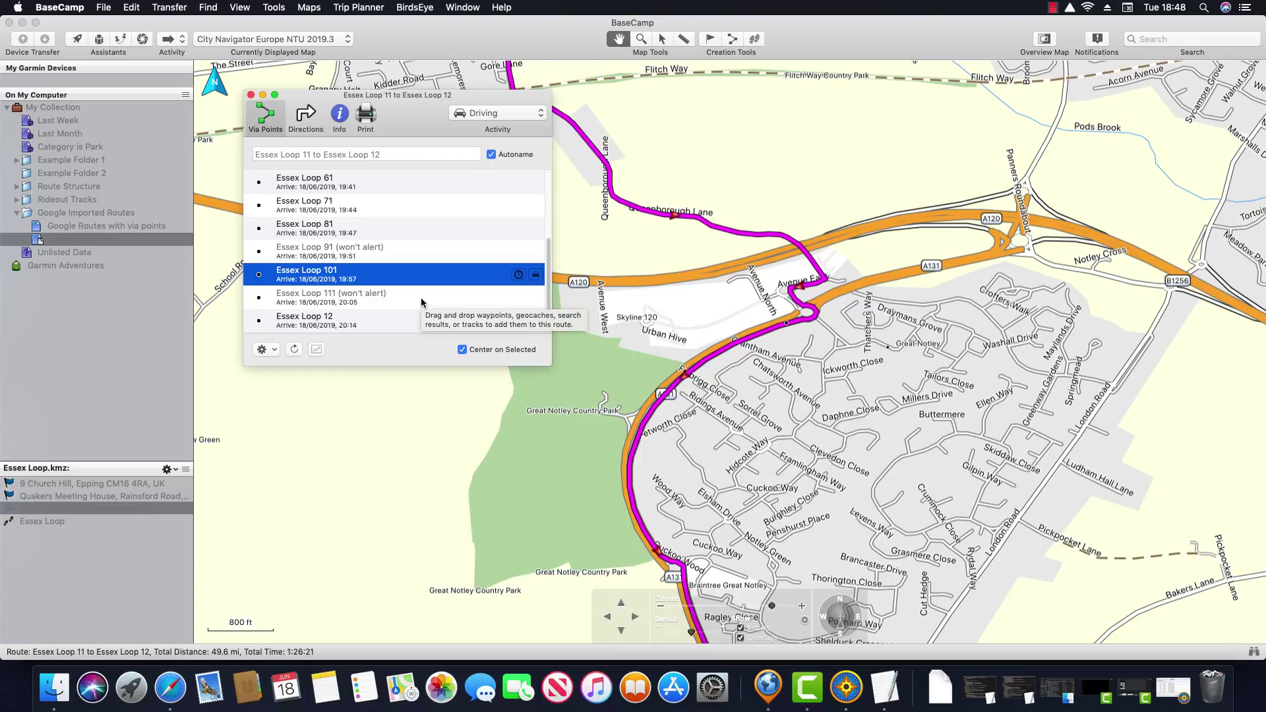
{"action": "left_click", "coordinate": [422, 297]}
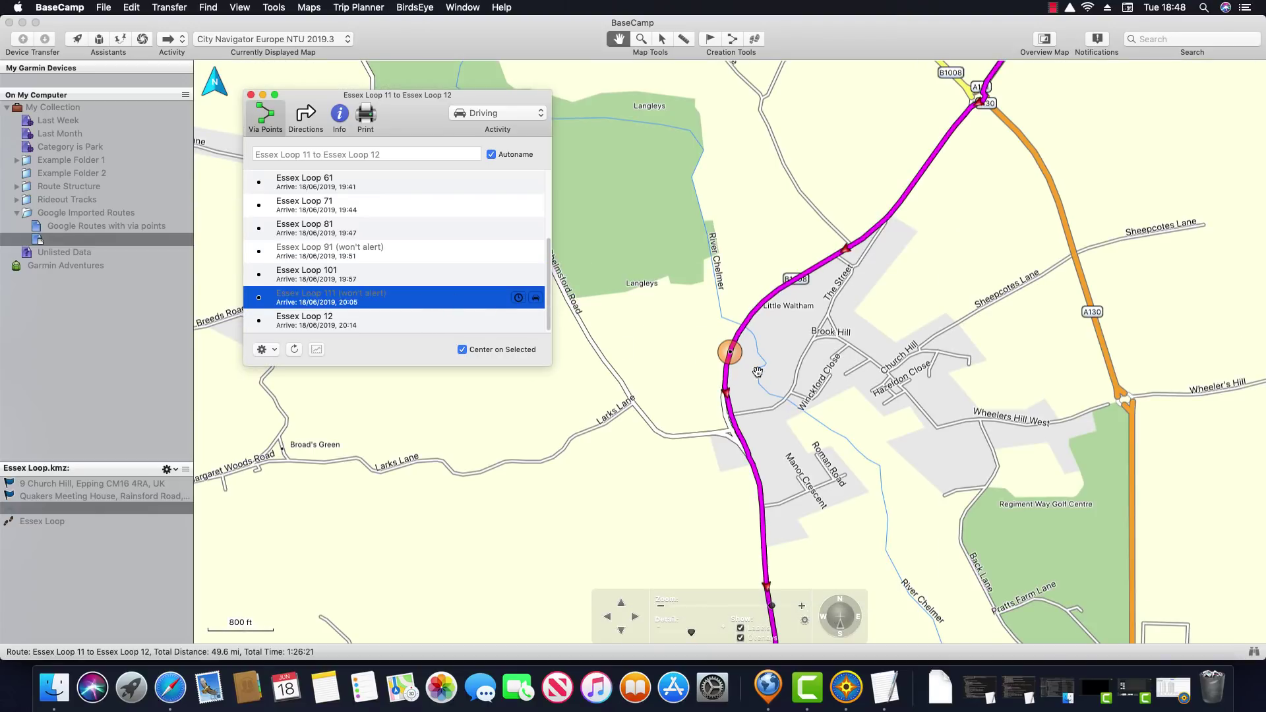
{"action": "left_click", "coordinate": [399, 320]}
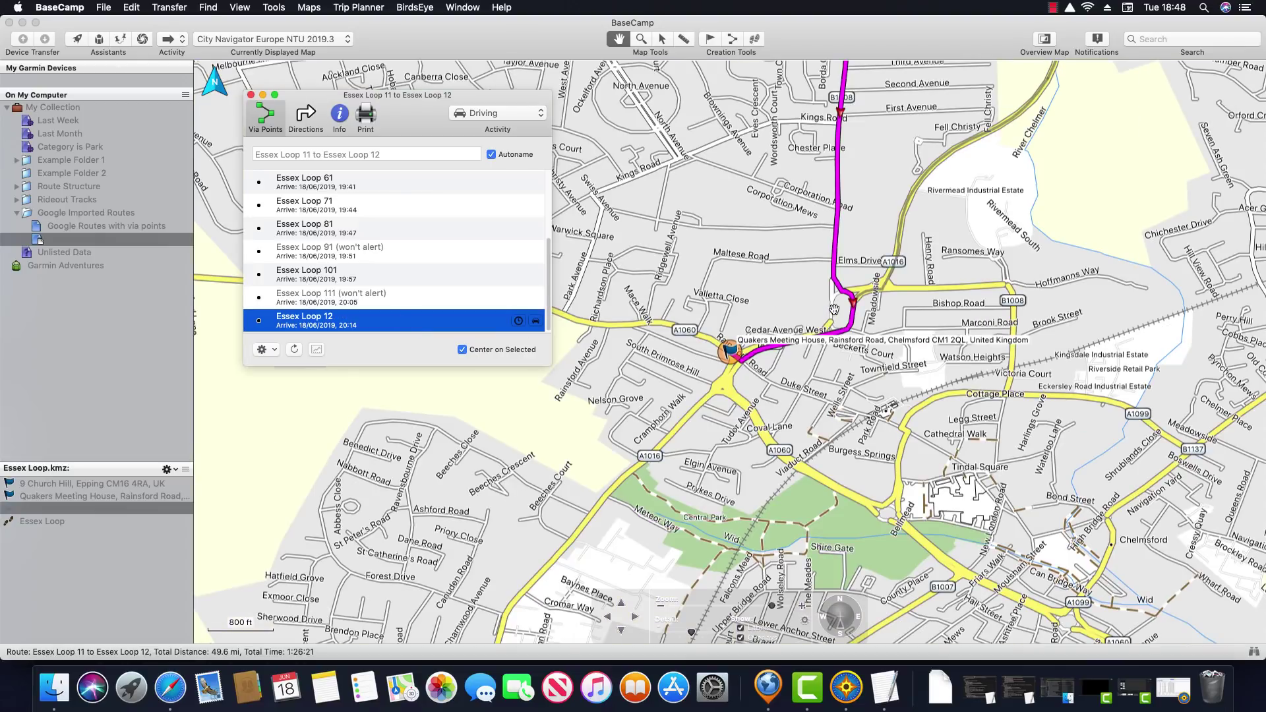
{"action": "left_click_drag", "start_coordinate": [883, 216], "coordinate": [808, 455]}
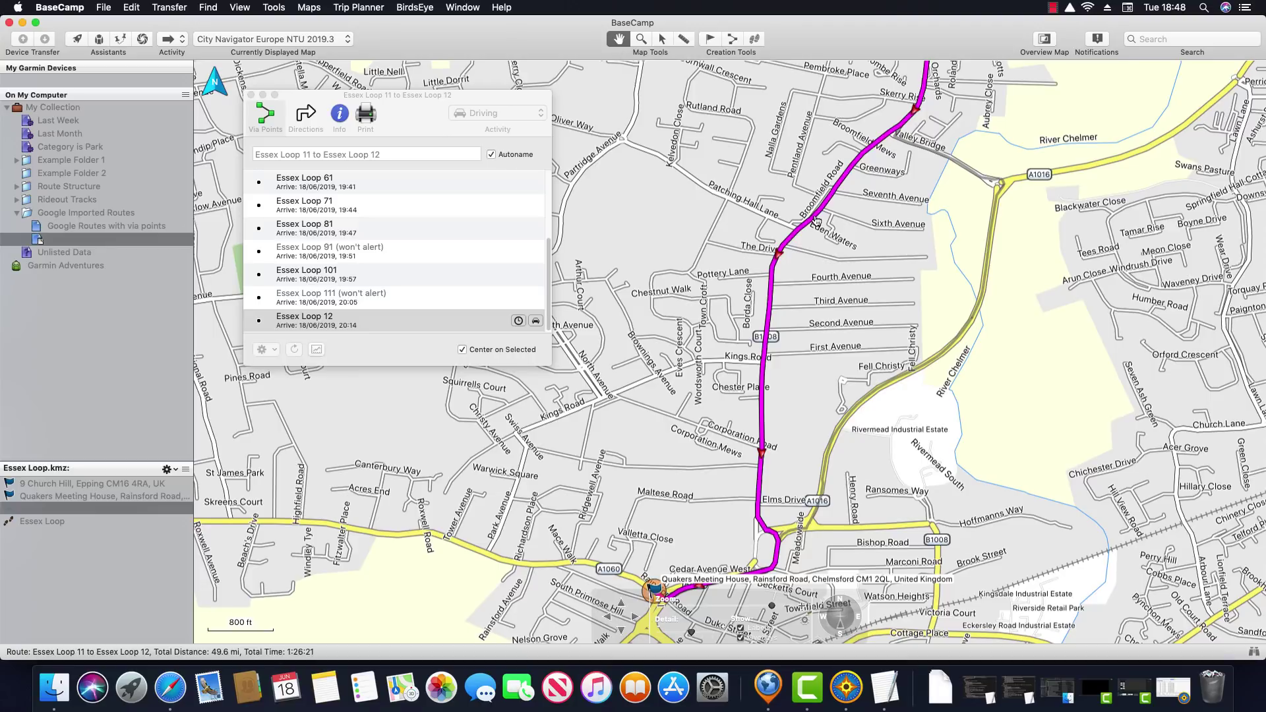
Insert a new Chelmer Valley Road via point before Essex Loop 12, recalculating the route to 49.8 mi
{"action": "mouse_move", "coordinate": [816, 218]}
{"action": "left_click_drag", "start_coordinate": [816, 218], "coordinate": [1034, 100]}
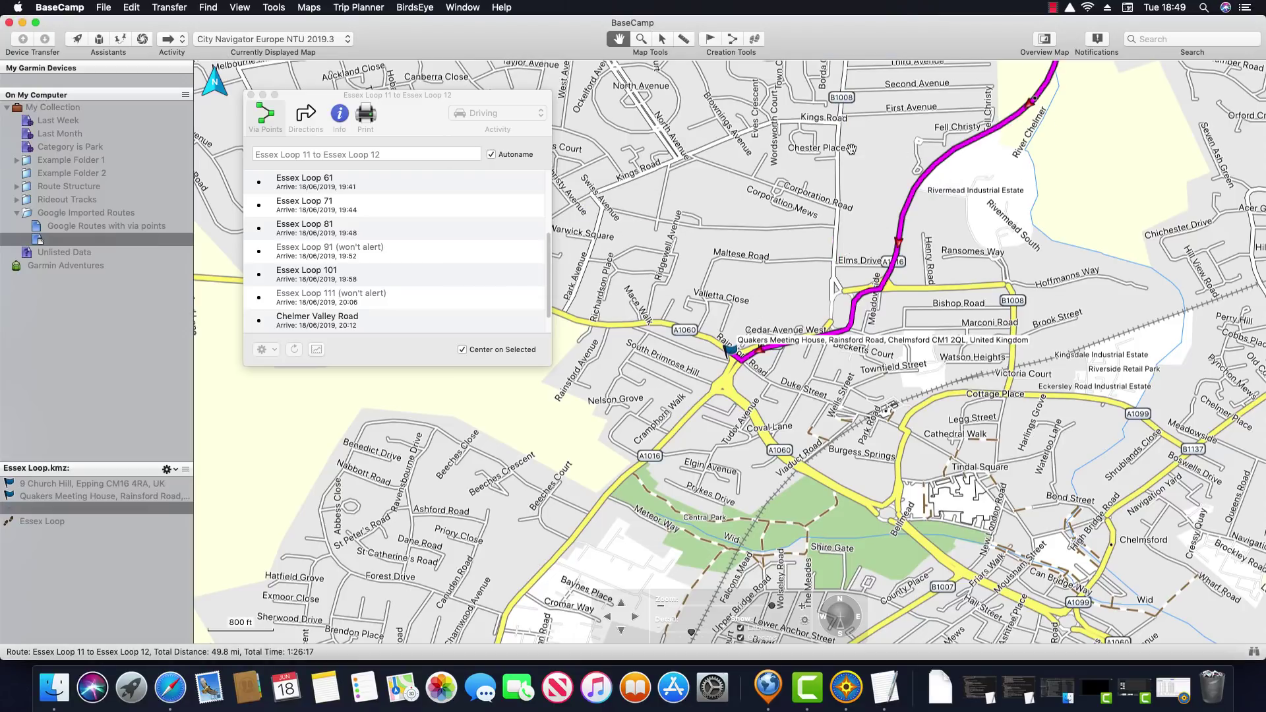
{"action": "left_click_drag", "start_coordinate": [826, 217], "coordinate": [718, 410]}
{"action": "left_click_drag", "start_coordinate": [783, 240], "coordinate": [879, 178]}
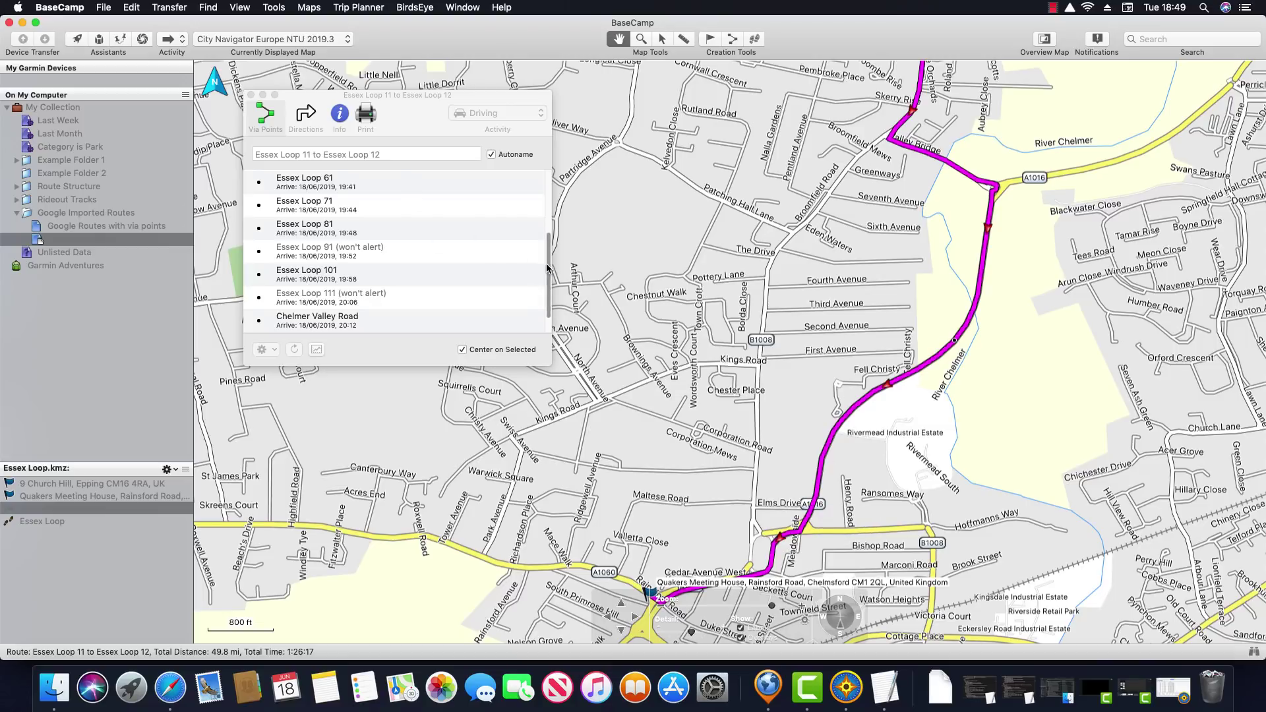
{"action": "left_click_drag", "start_coordinate": [548, 274], "coordinate": [549, 202]}
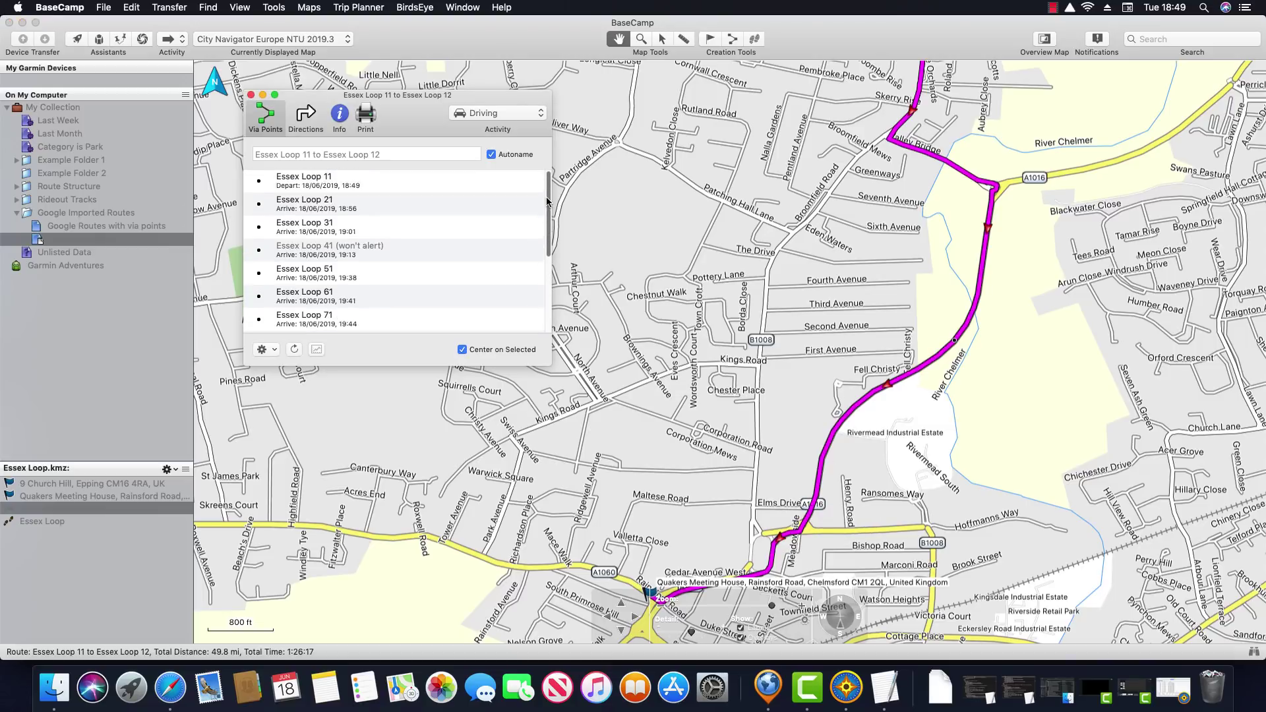
{"action": "left_click", "coordinate": [396, 208]}
{"action": "left_click_drag", "start_coordinate": [547, 207], "coordinate": [549, 290]}
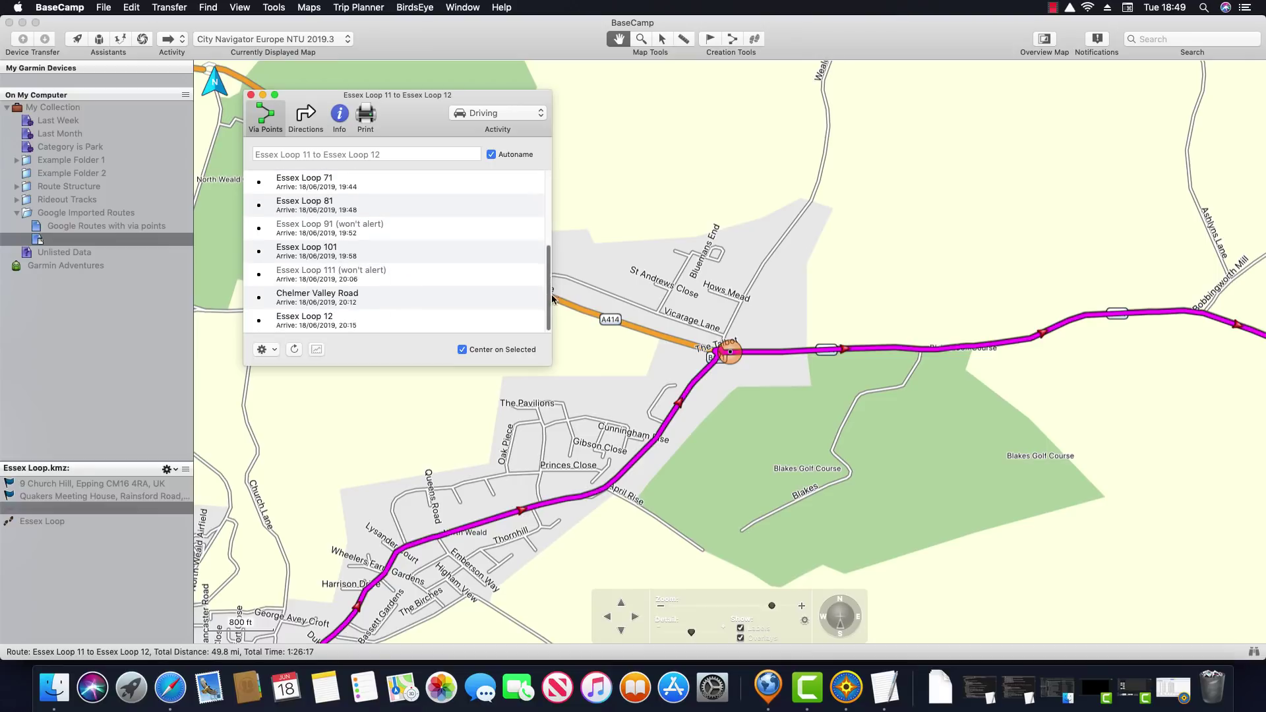
Set Essex Loop 71 through Chelmer Valley Road to Don't Alert on Arrival, then close the via-point window
{"action": "left_click", "coordinate": [356, 302], "text": "shift"}
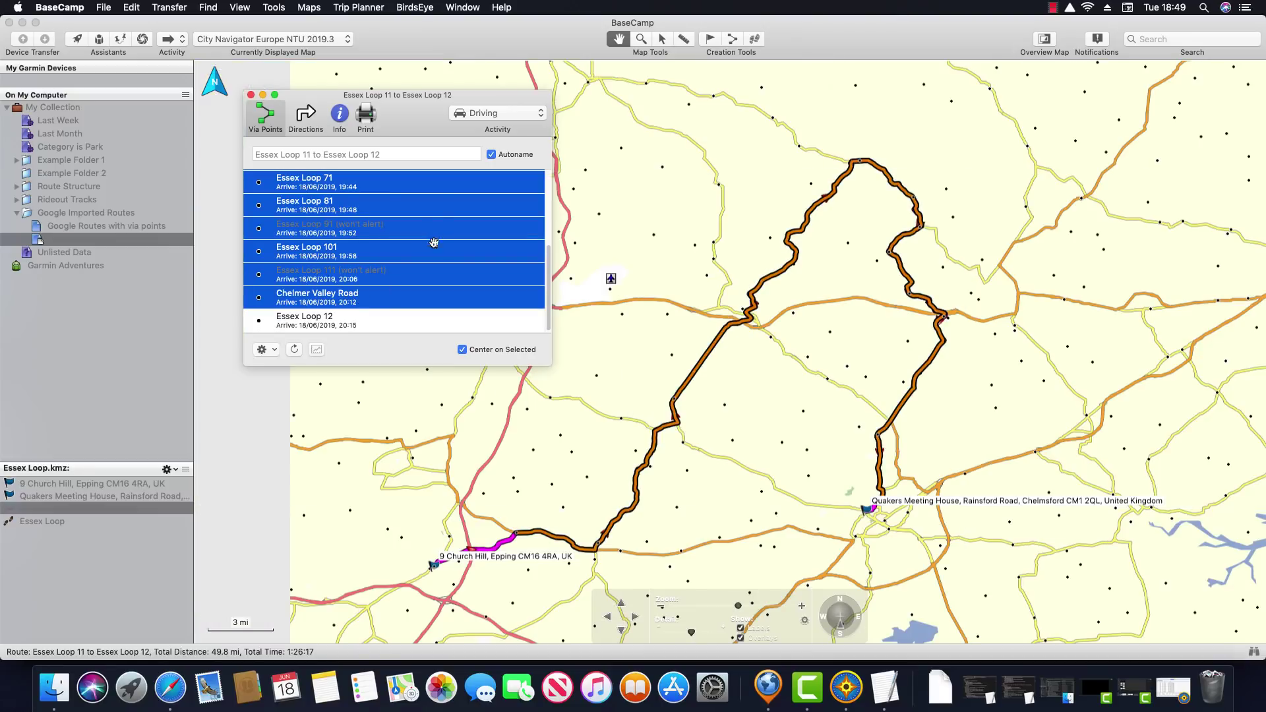
{"action": "right_click", "coordinate": [442, 204]}
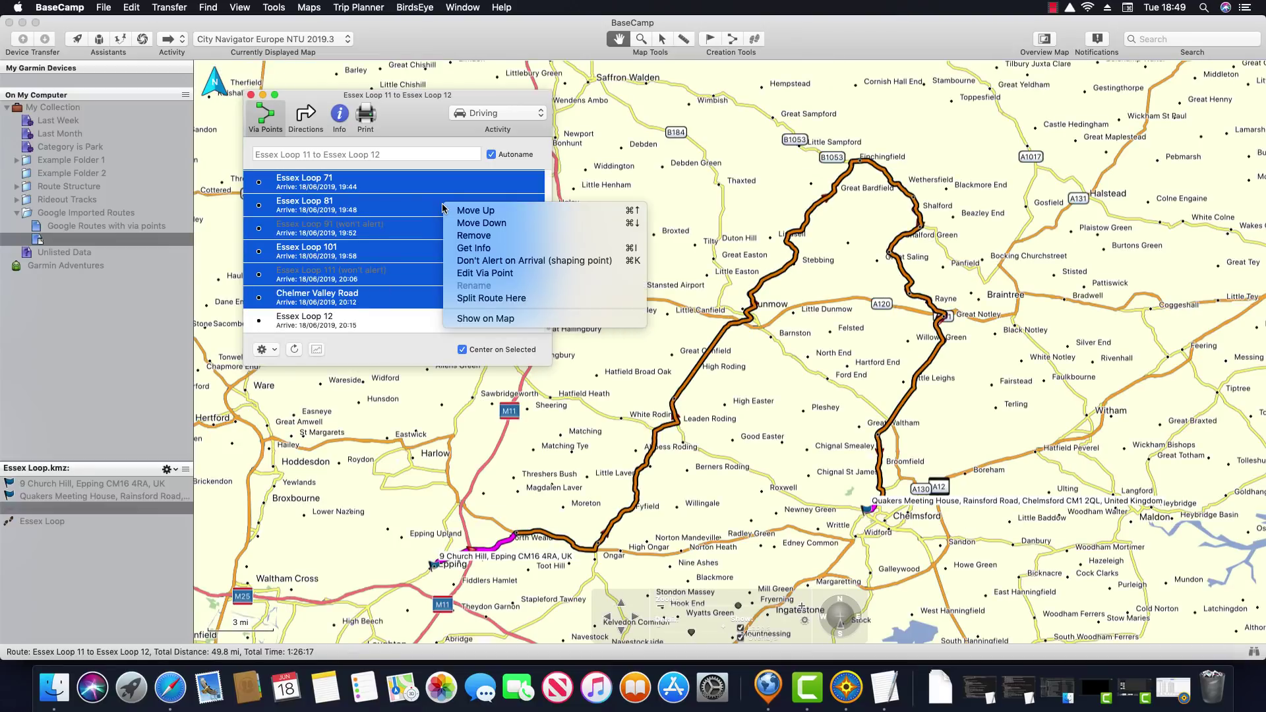
{"action": "left_click", "coordinate": [513, 264]}
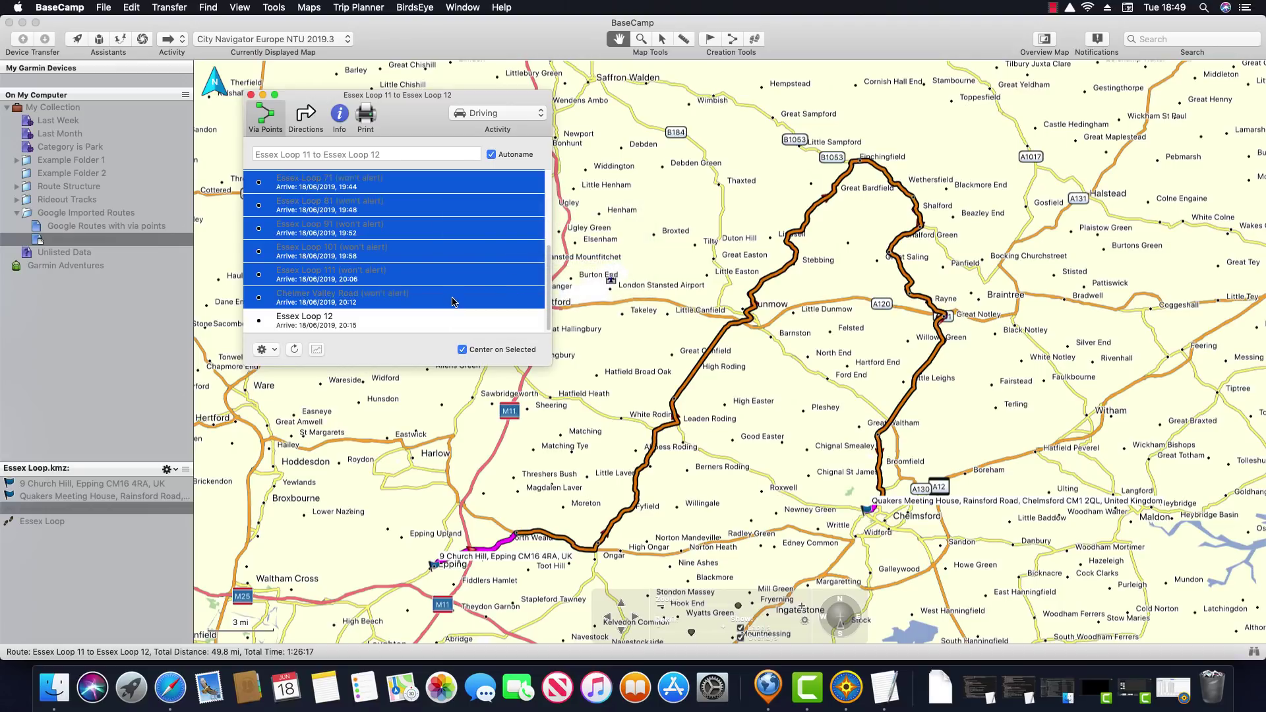
{"action": "left_click", "coordinate": [451, 301]}
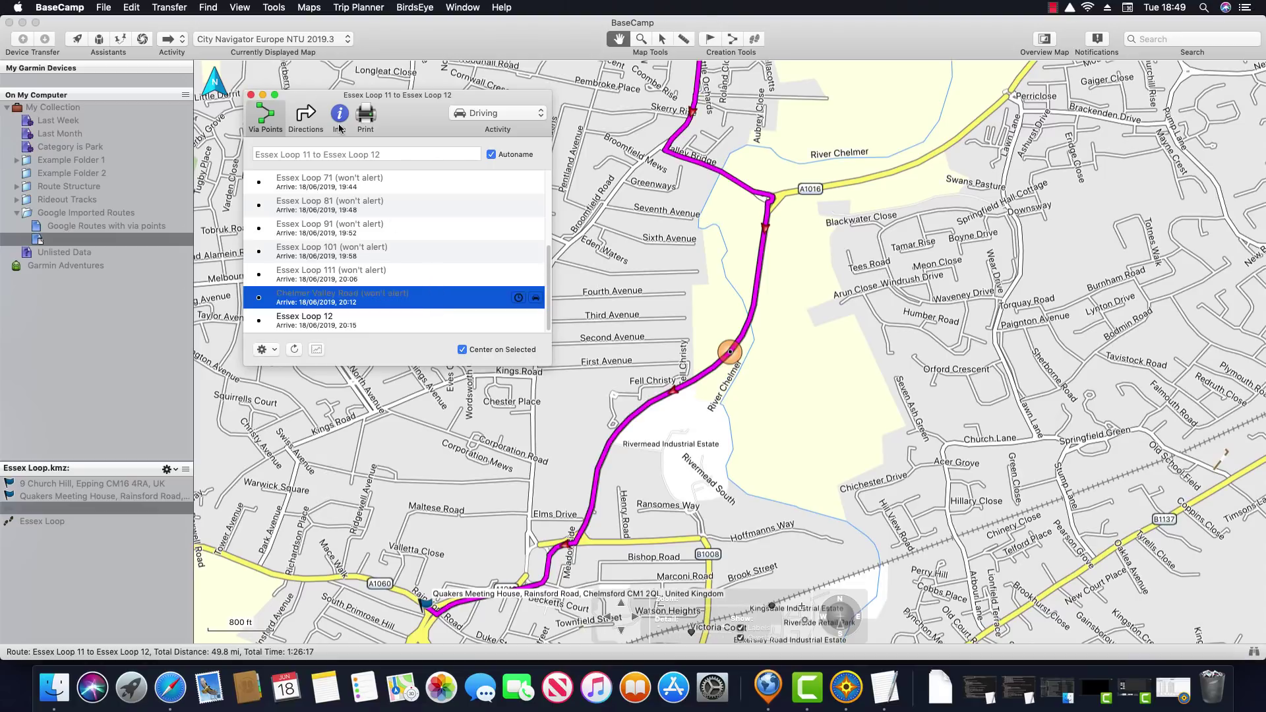
{"action": "left_click", "coordinate": [252, 94]}
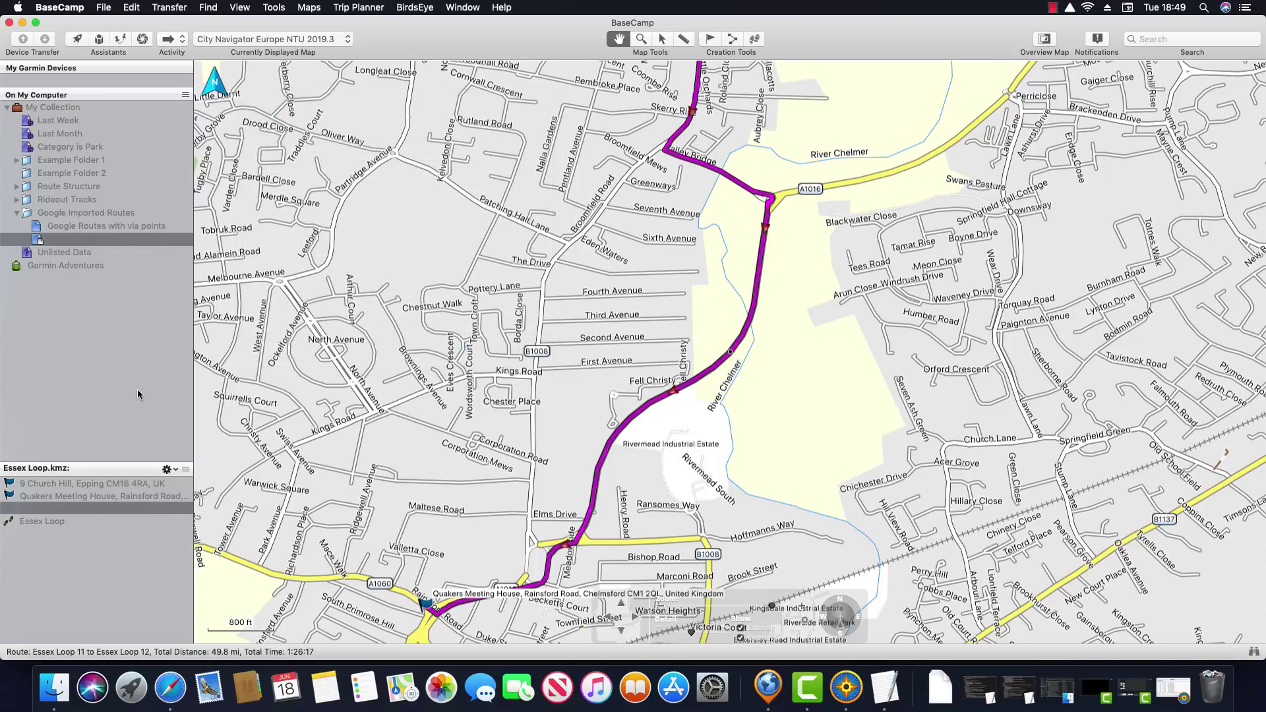
Show the full route on the map, turn off Autoname and rename it 'Essex Loop'
{"action": "right_click", "coordinate": [134, 509]}
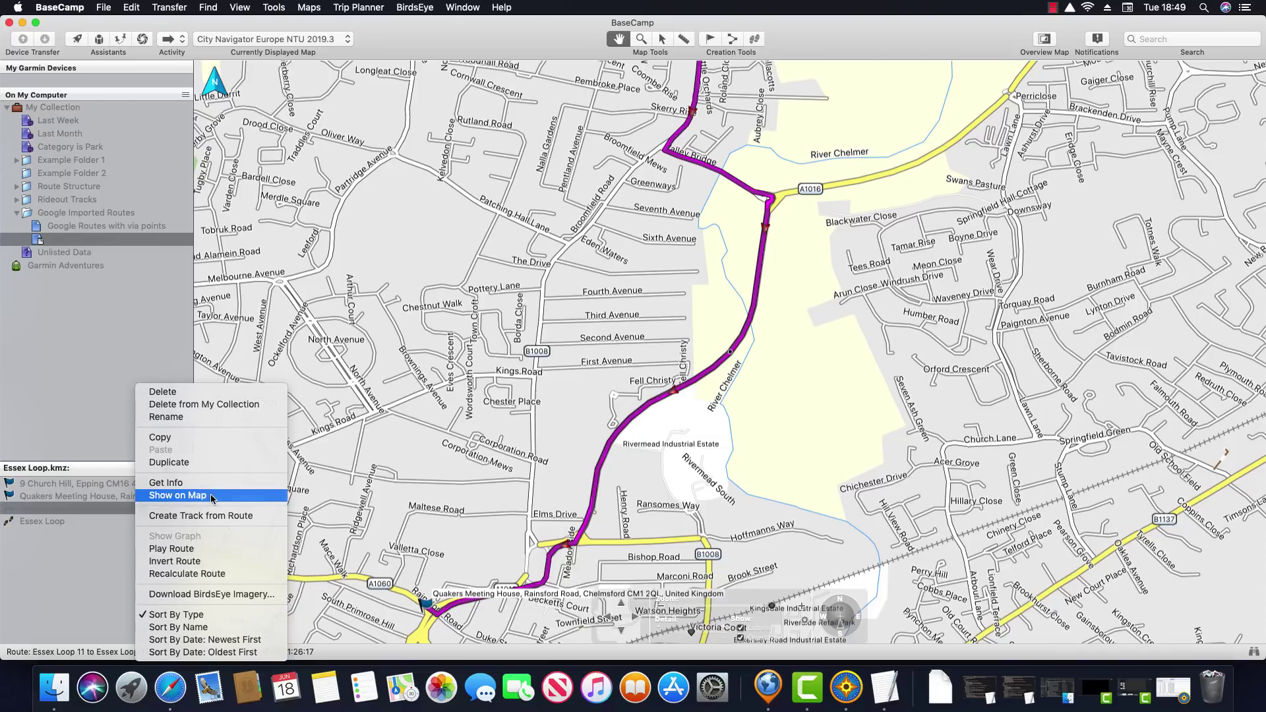
{"action": "left_click", "coordinate": [212, 499]}
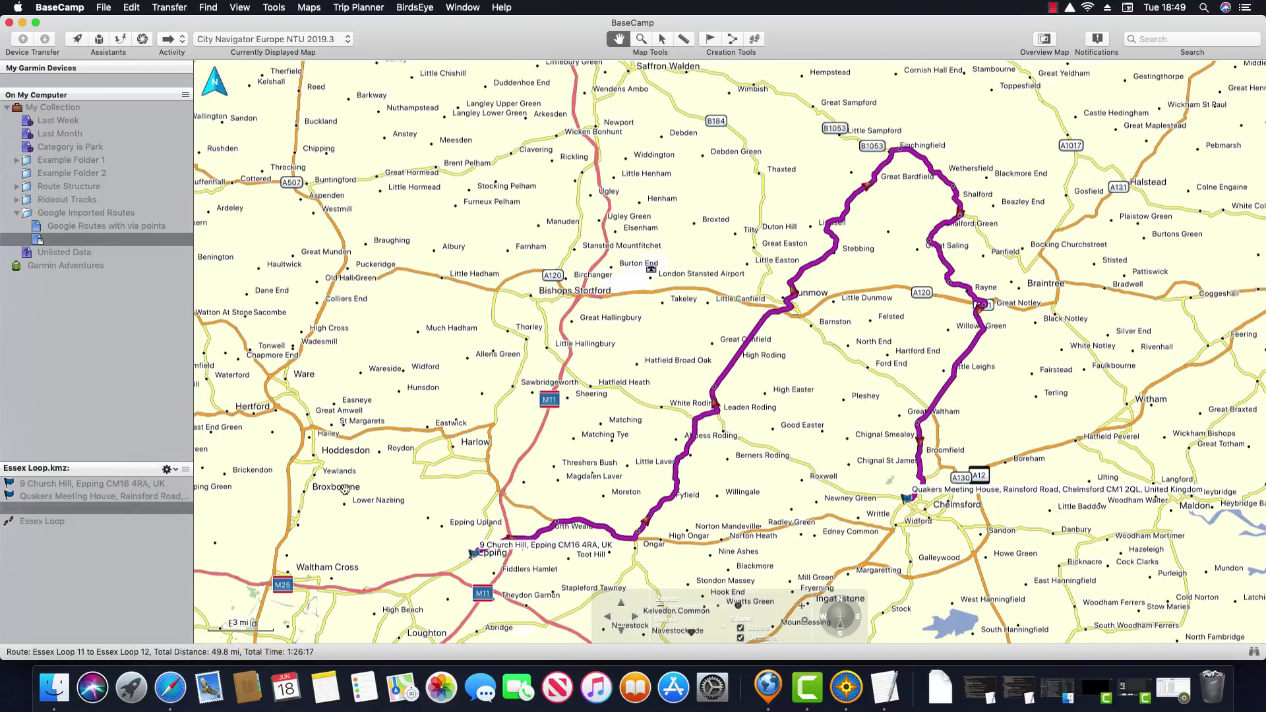
{"action": "left_click", "coordinate": [160, 509]}
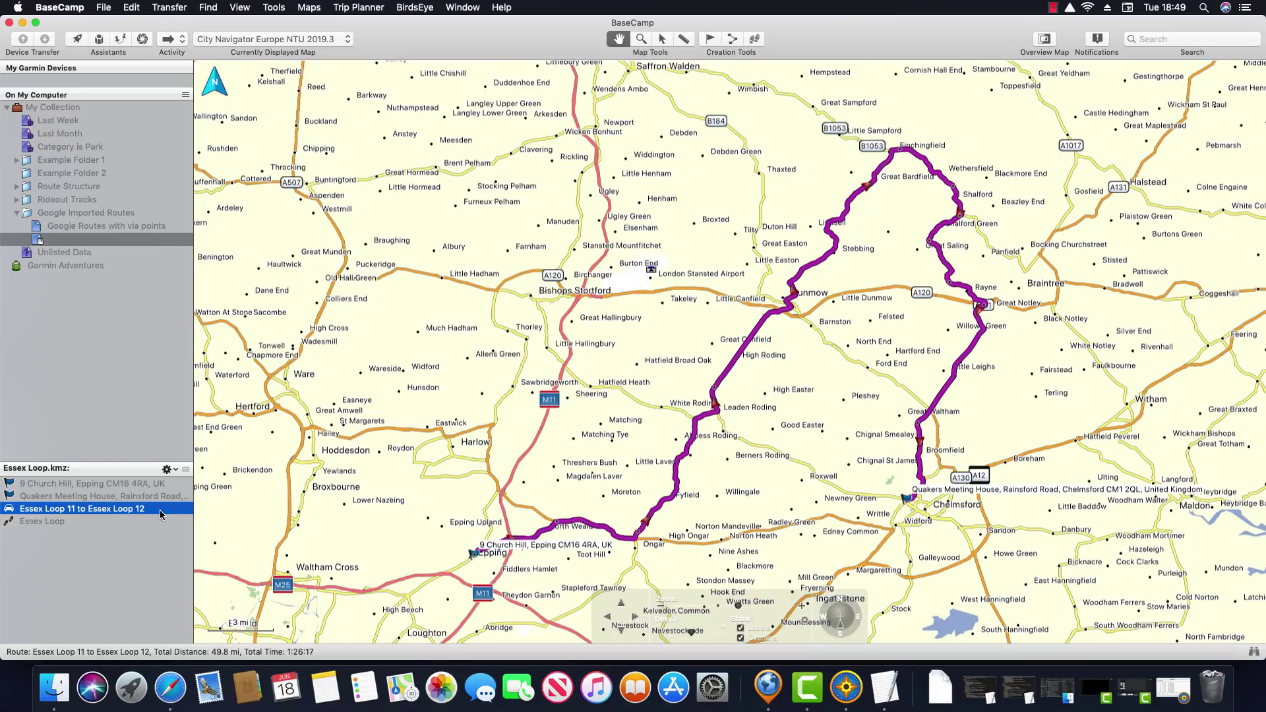
{"action": "double_click", "coordinate": [159, 509]}
{"action": "left_click", "coordinate": [491, 155]}
{"action": "left_click_drag", "start_coordinate": [429, 154], "coordinate": [192, 150]}
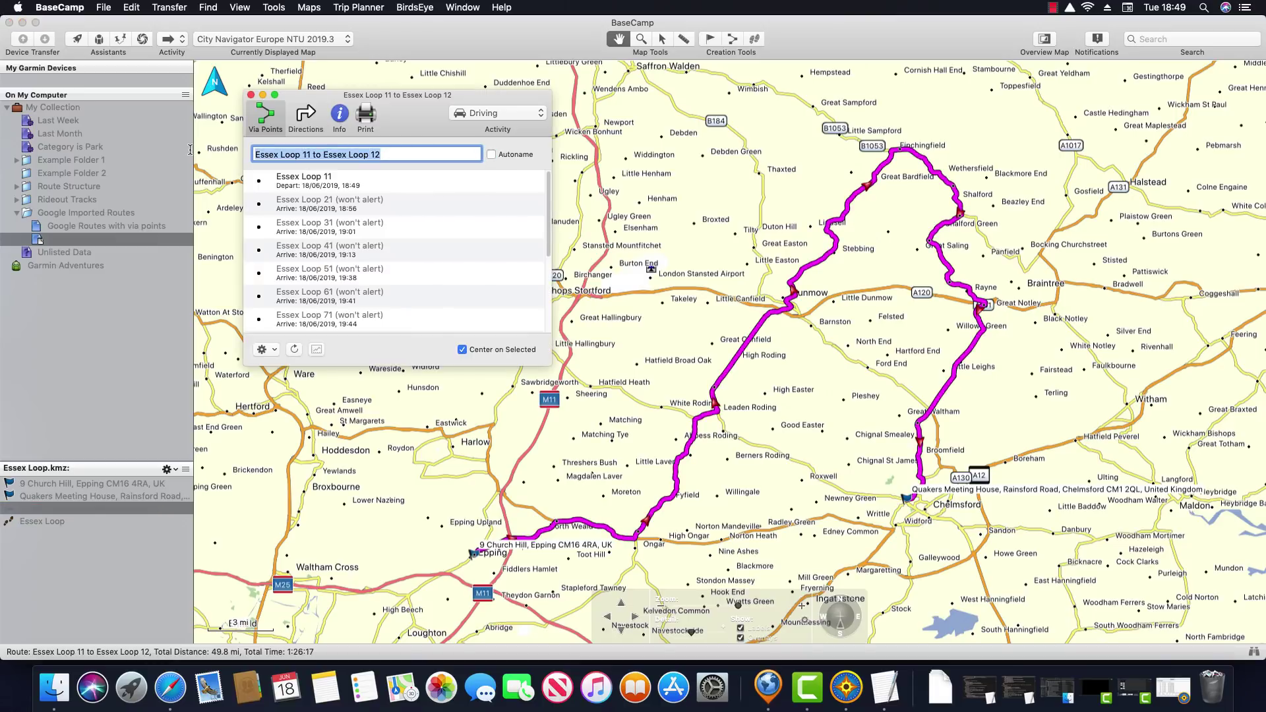
{"action": "type", "text": "Essex Loop"}
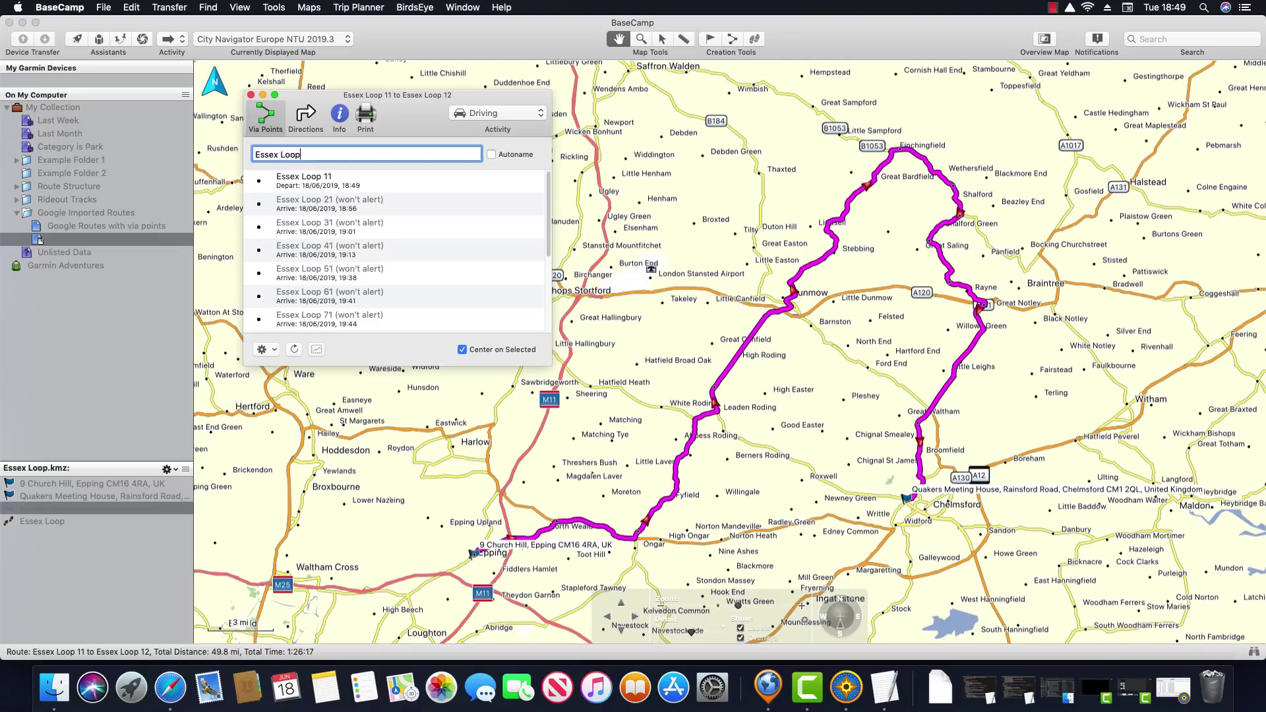
{"action": "left_click", "coordinate": [251, 95]}
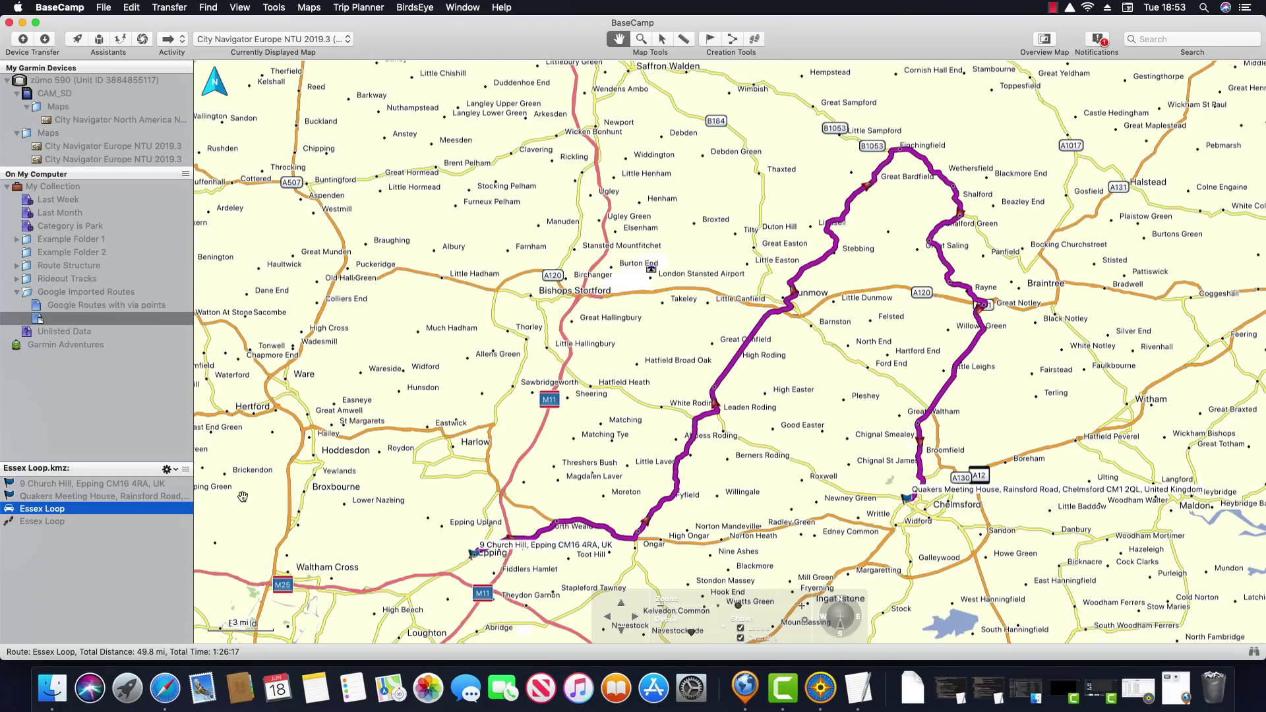
Send the Essex Loop route to the zūmo 590 with Routes checked, then close the transfer window
{"action": "right_click", "coordinate": [96, 514]}
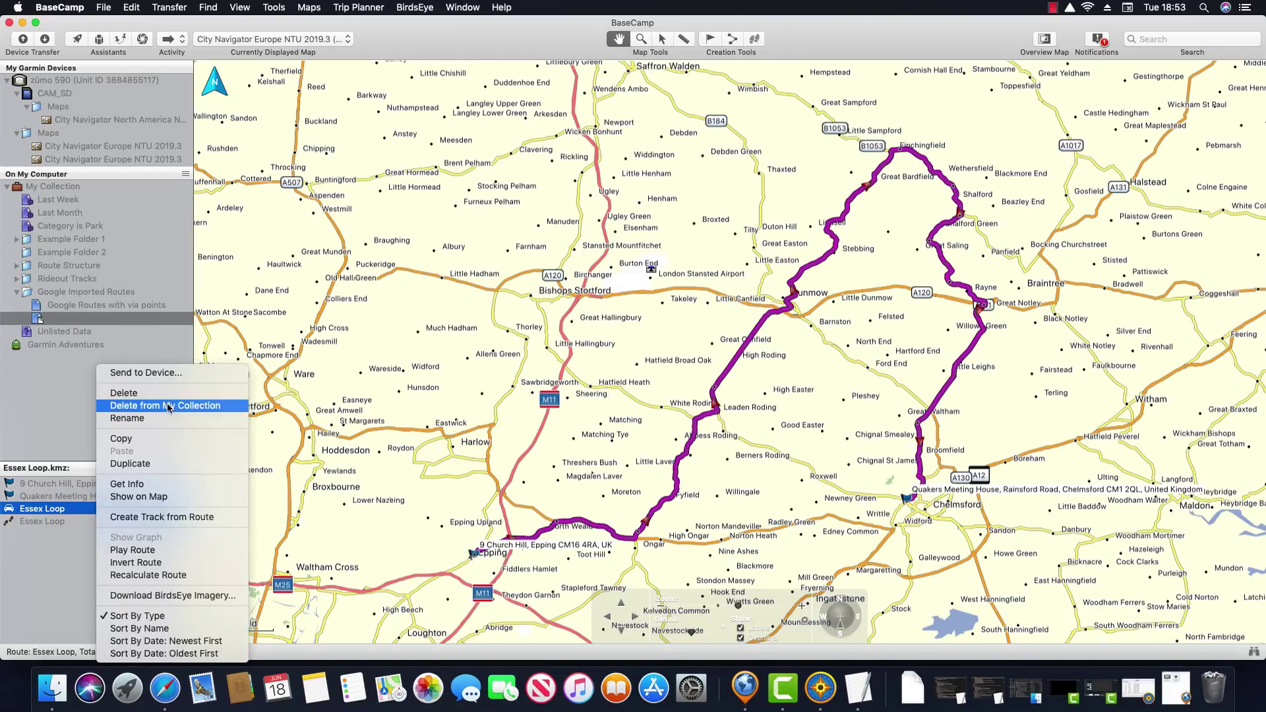
{"action": "left_click", "coordinate": [193, 374]}
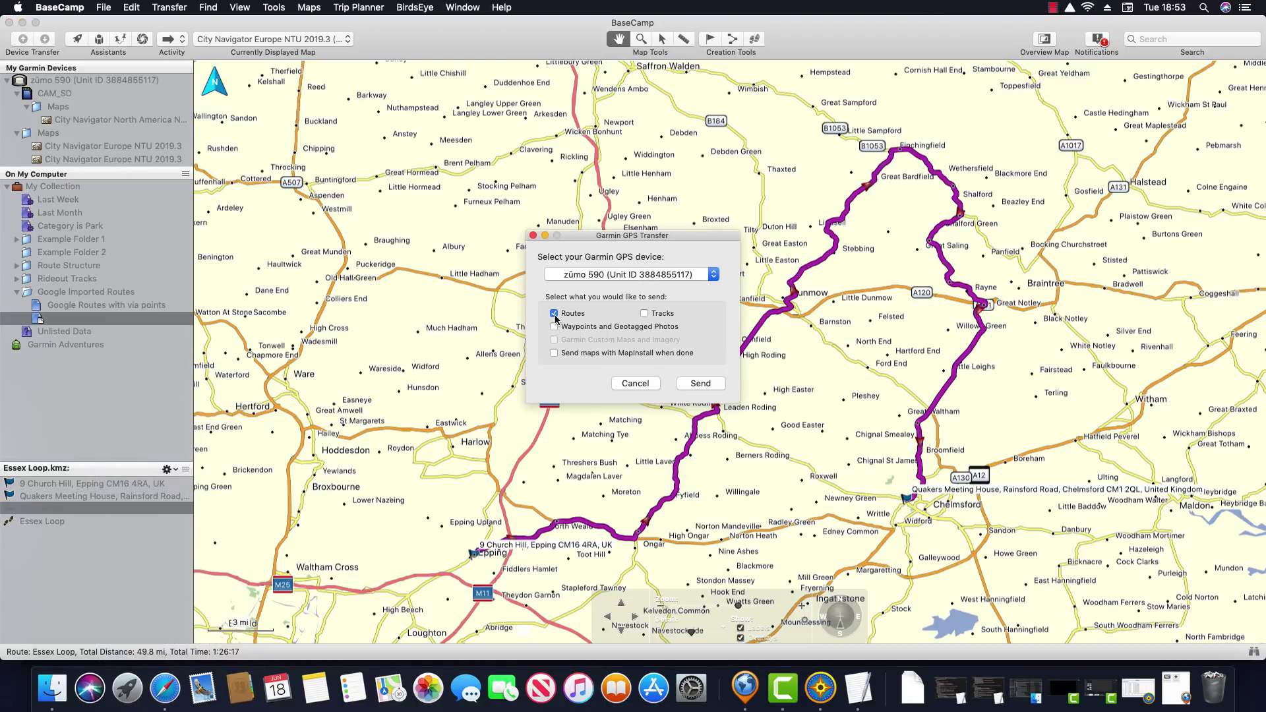
{"action": "left_click", "coordinate": [700, 384]}
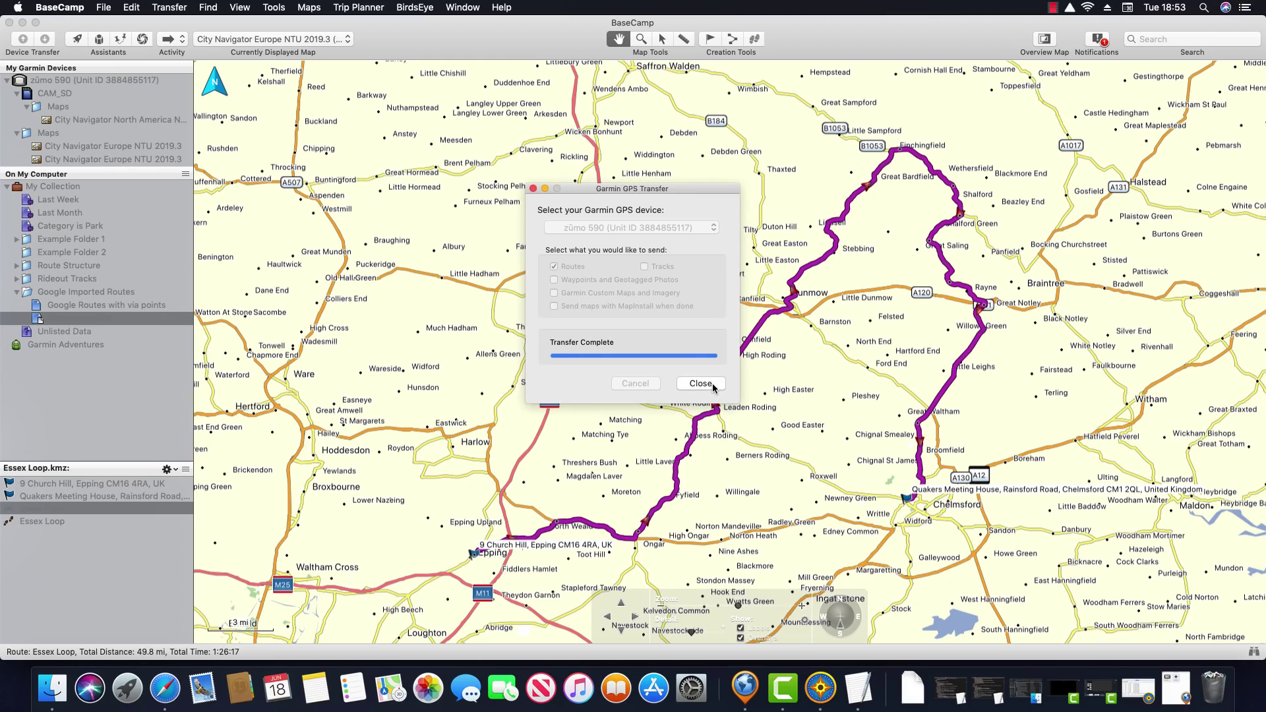
{"action": "left_click", "coordinate": [700, 384]}
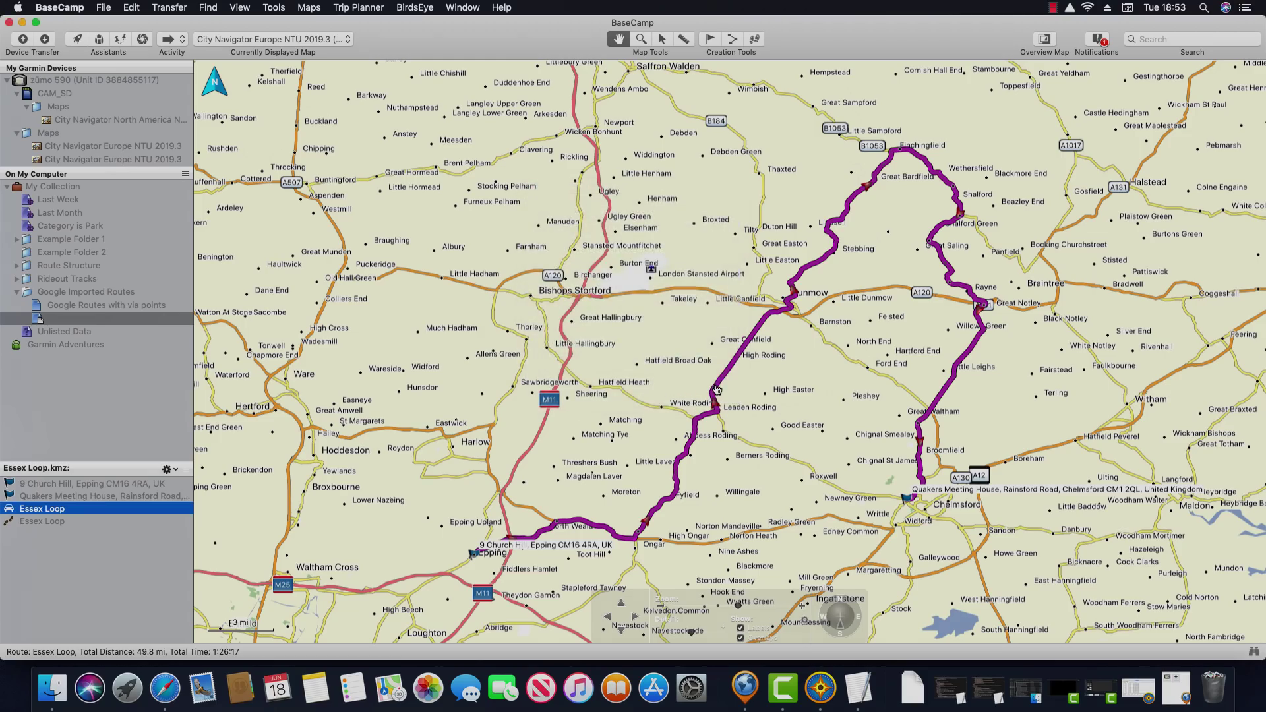